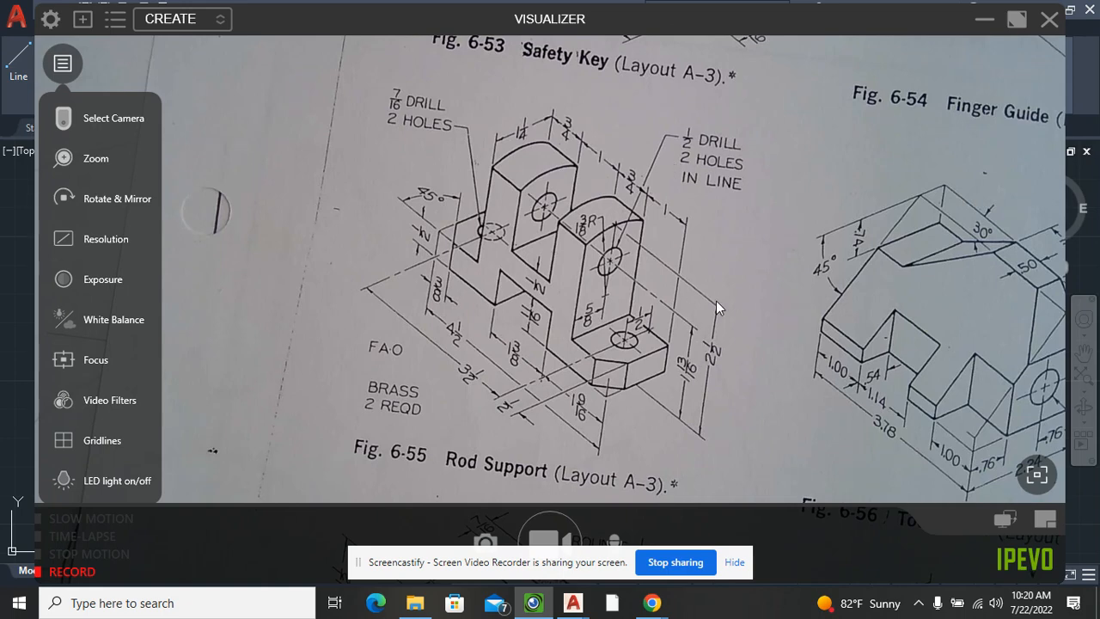
Step: Switch to AutoCAD and draw a closed rectangle 4.5 wide by 2.5 high from line segments in methods.dwg
{"action": "left_click", "coordinate": [988, 21]}
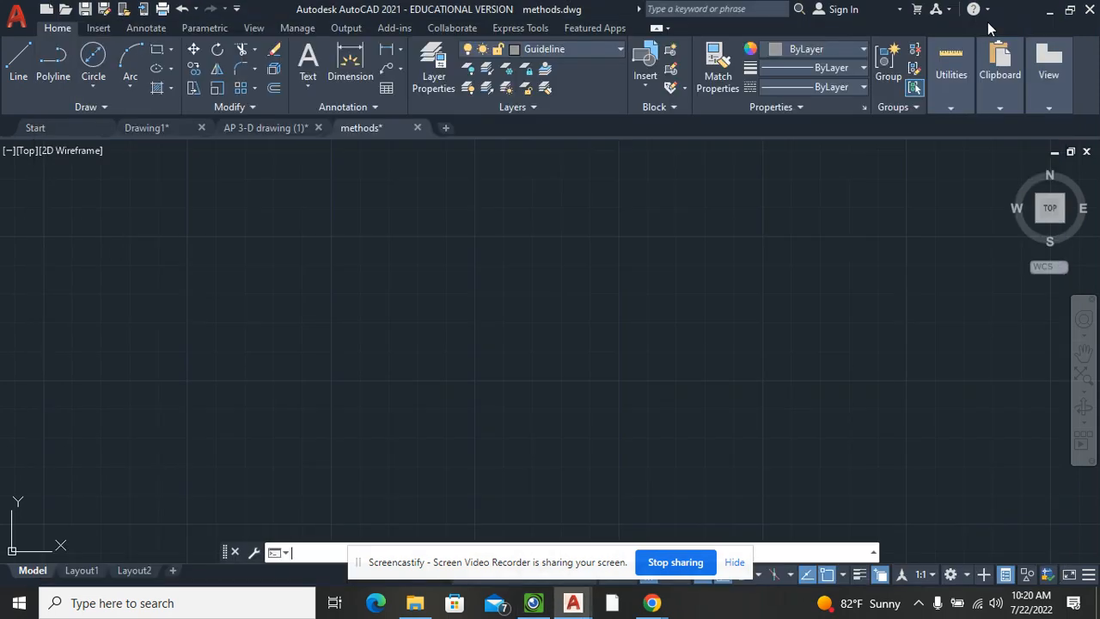
{"action": "left_click", "coordinate": [18, 62]}
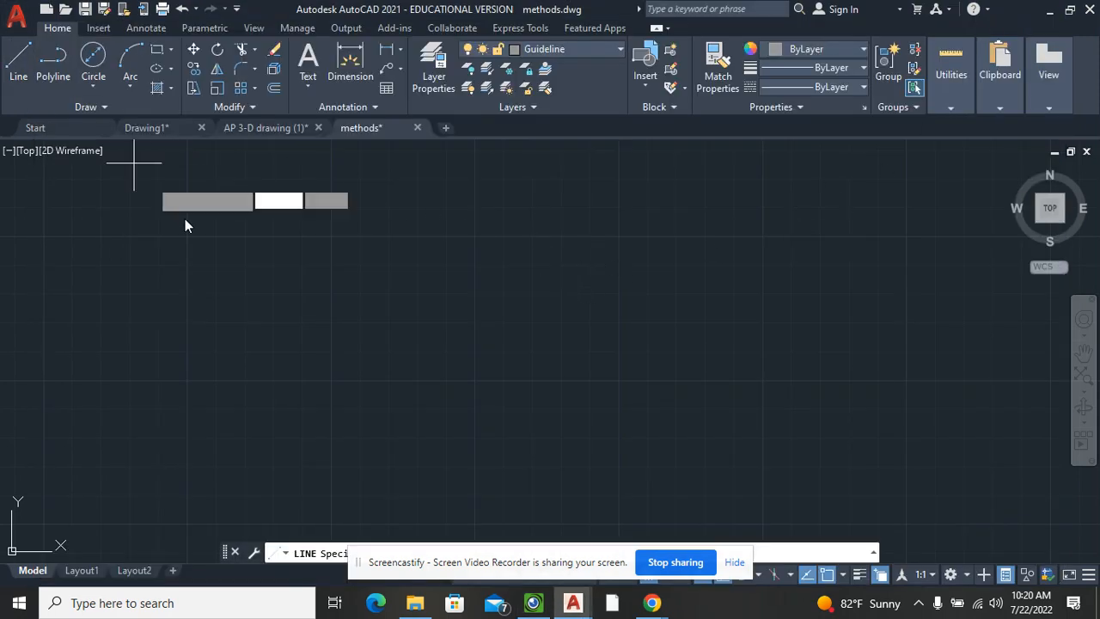
{"action": "left_click", "coordinate": [251, 400]}
{"action": "type", "text": "4.5"}
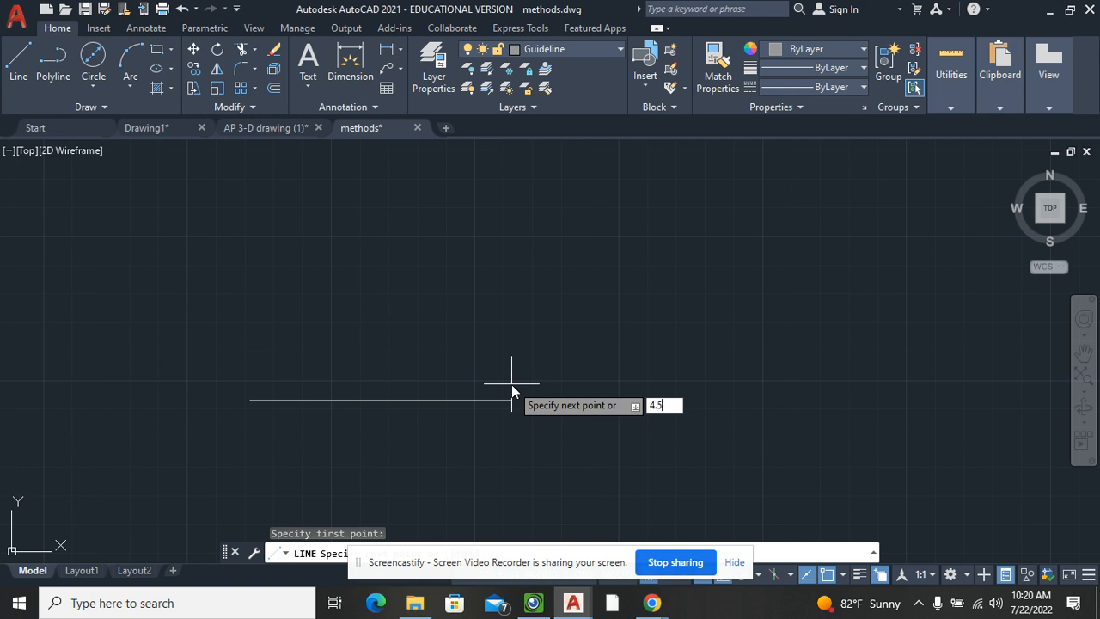
{"action": "key", "text": "Return"}
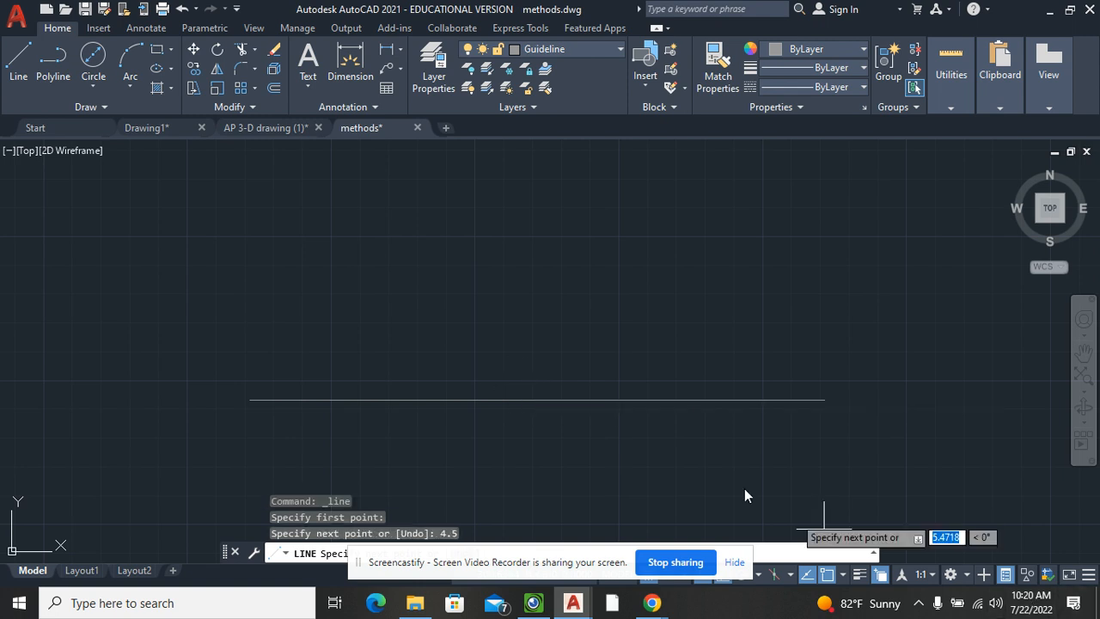
{"action": "type", "text": "2.5"}
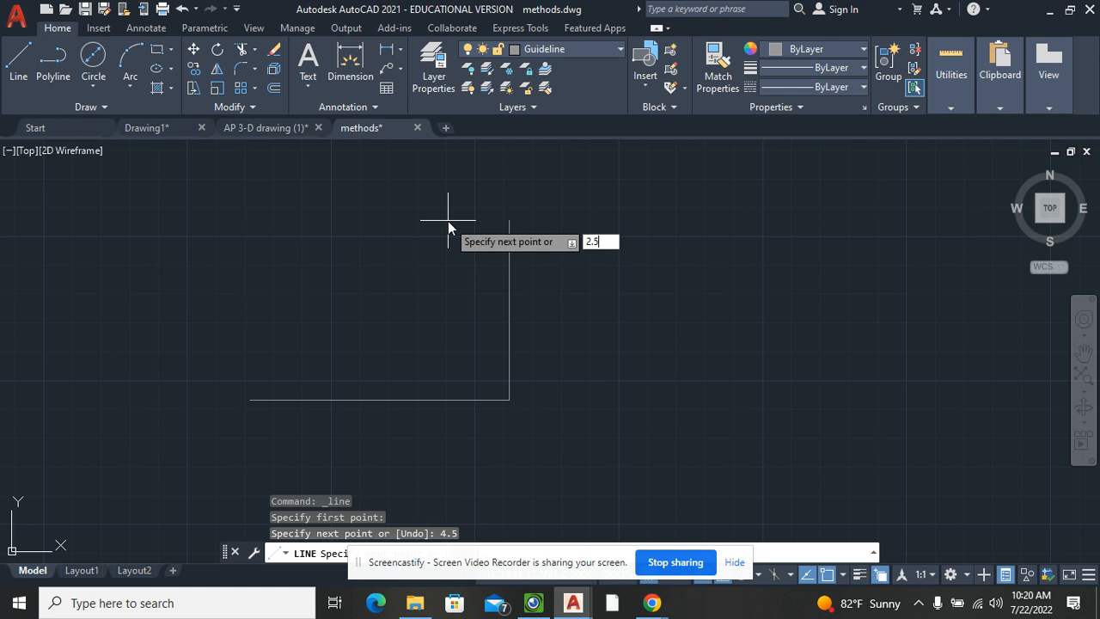
{"action": "key", "text": "Return"}
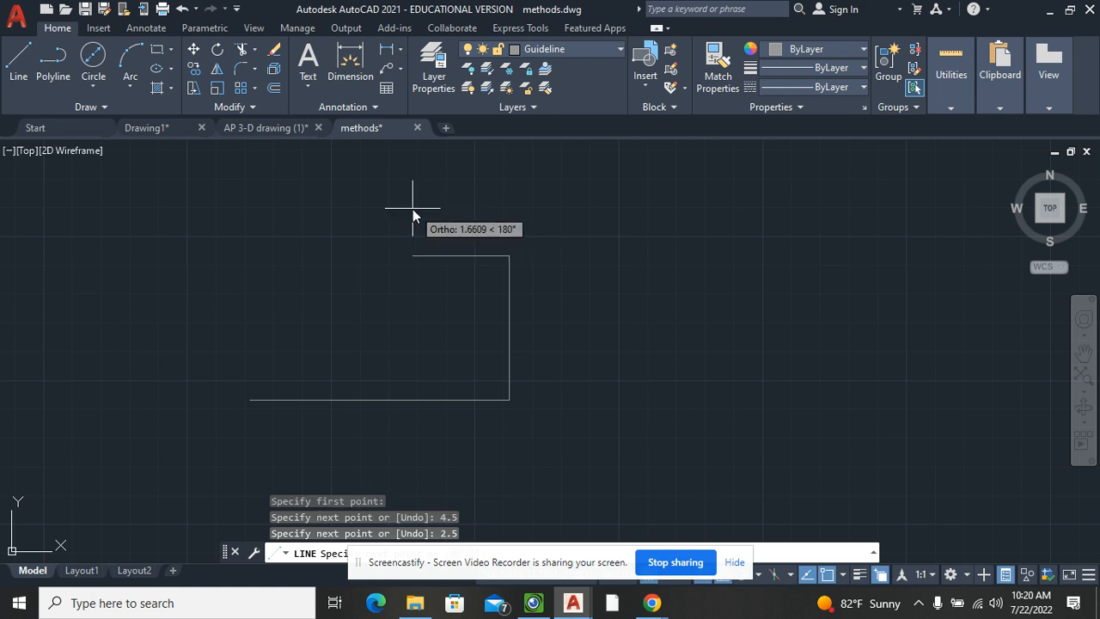
{"action": "type", "text": "45"}
{"action": "key", "text": "BackSpace"}
{"action": "type", "text": ".5"}
{"action": "key", "text": "Return"}
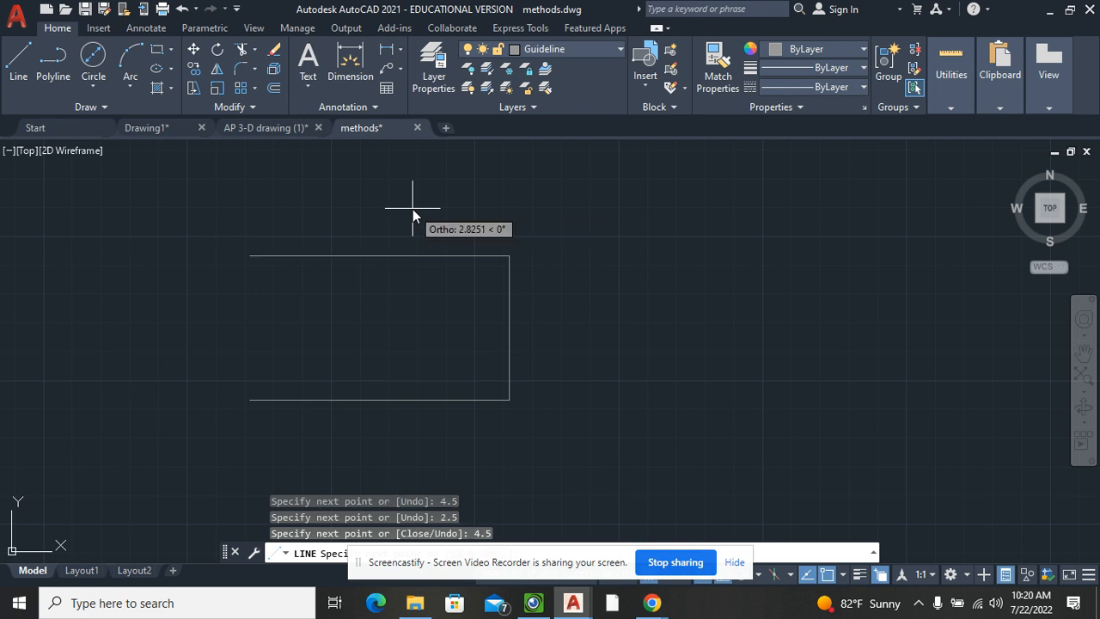
{"action": "type", "text": "c"}
{"action": "key", "text": "Return"}
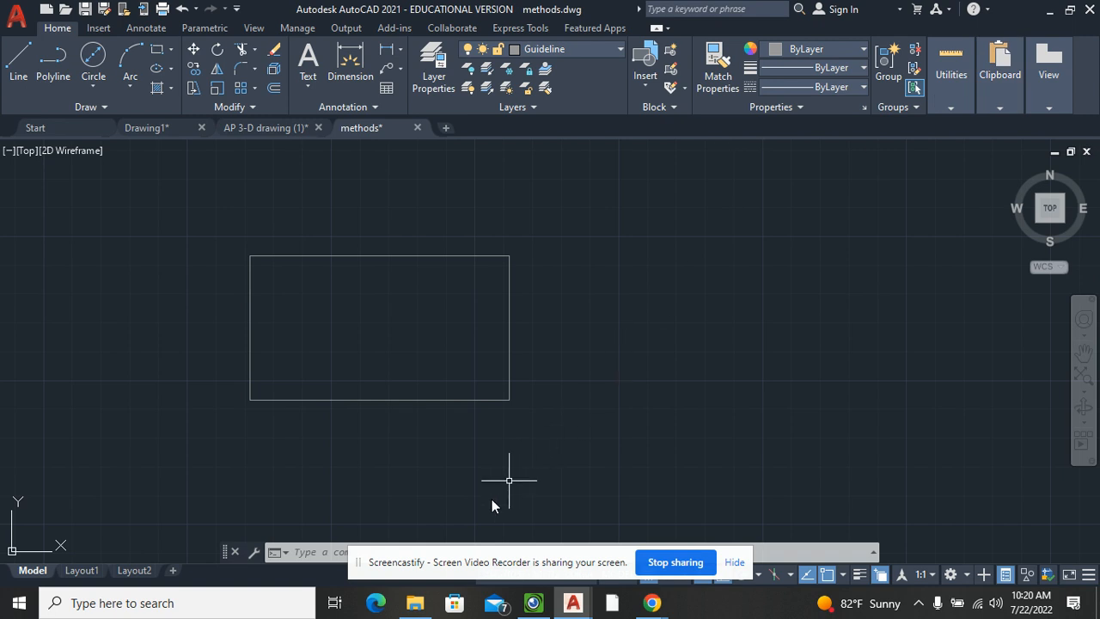
{"action": "left_click", "coordinate": [732, 564]}
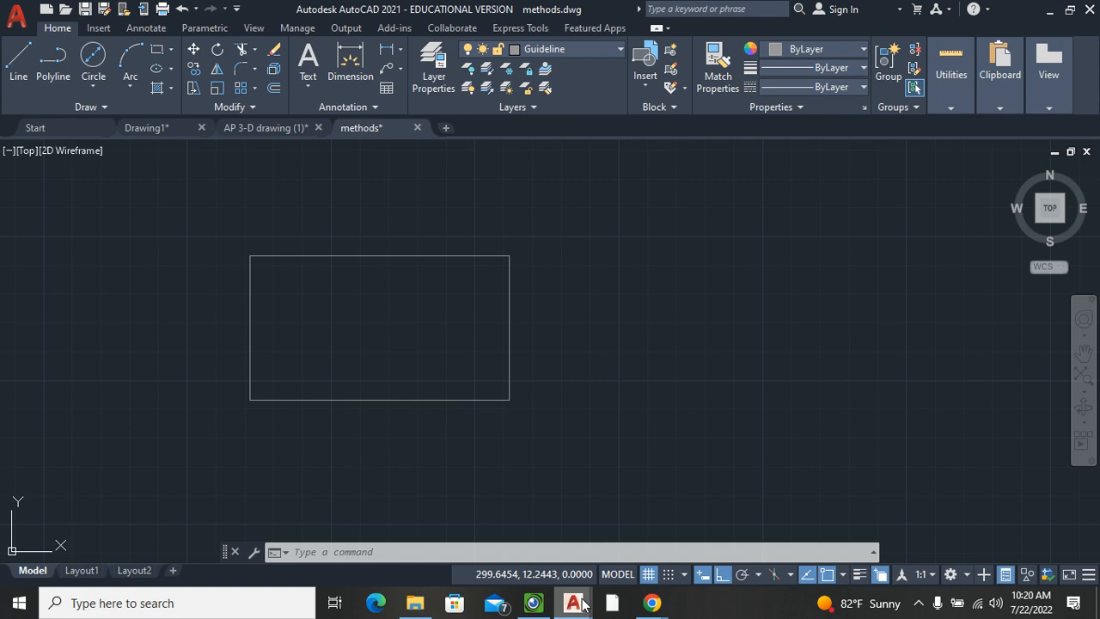
Step: Check the Rod Support figure in Visualizer and, back in methods.dwg in AutoCAD, offset the rectangle's bottom edge 0.5 upward
{"action": "left_click", "coordinate": [544, 608]}
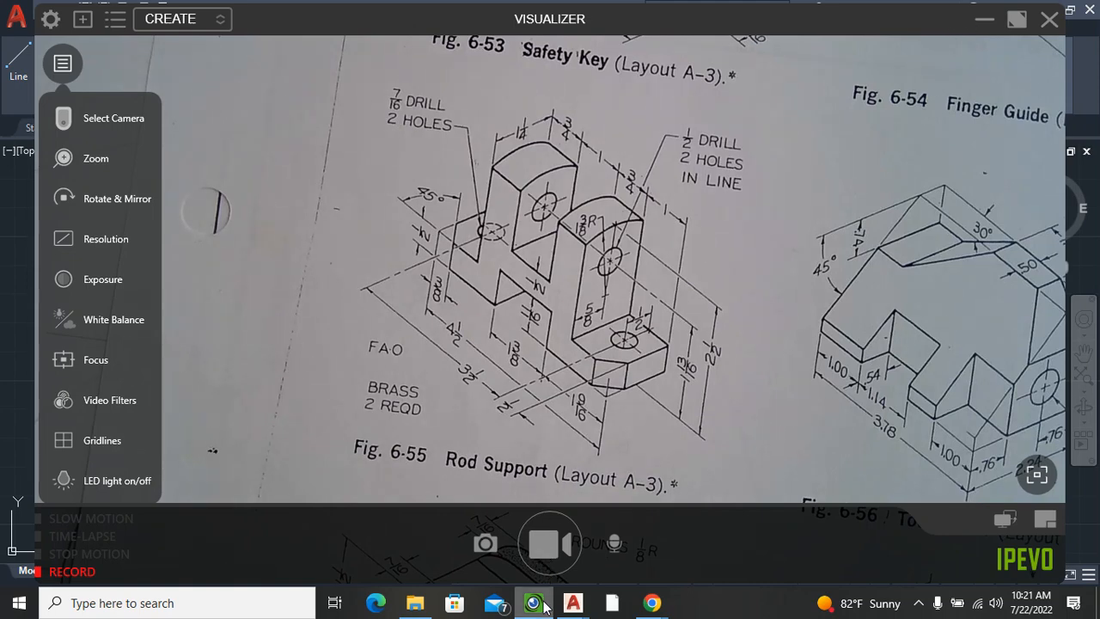
{"action": "mouse_move", "coordinate": [572, 603]}
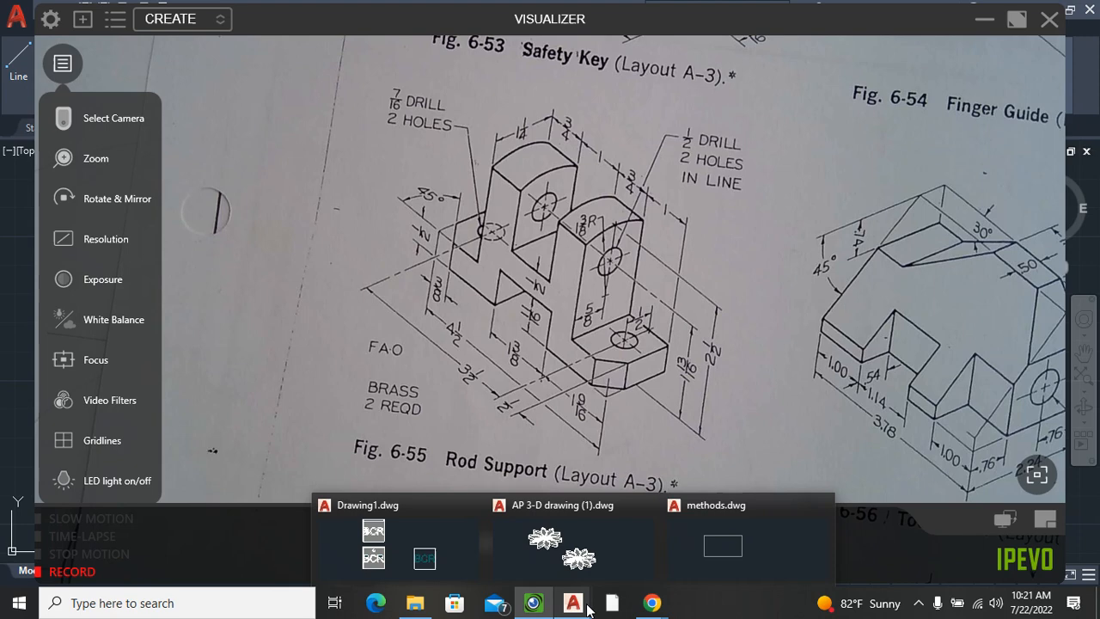
{"action": "left_click", "coordinate": [737, 560]}
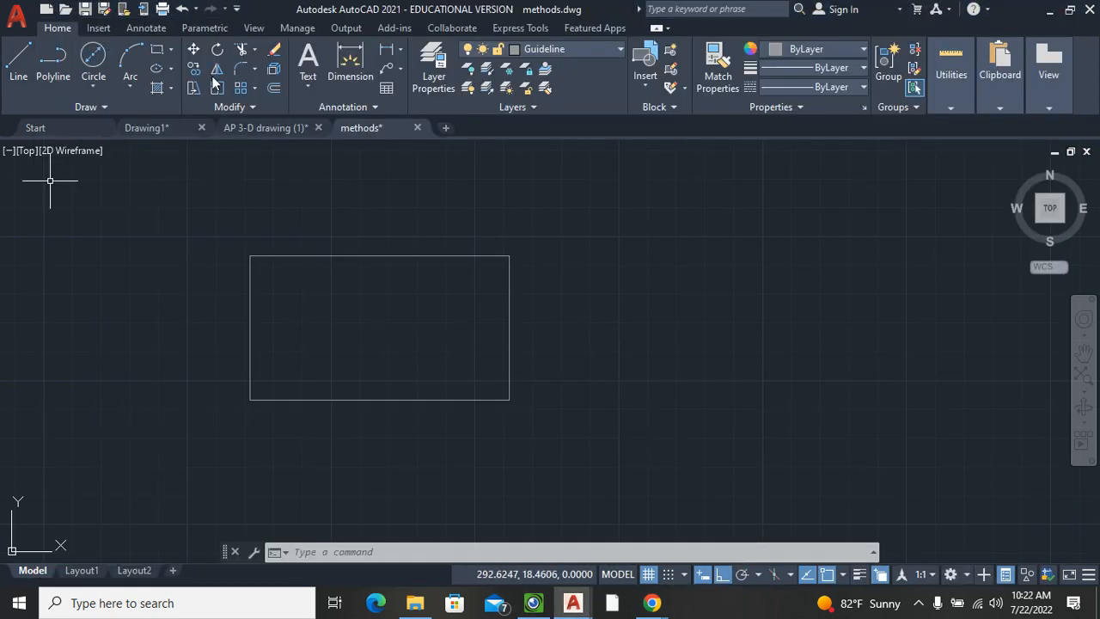
{"action": "left_click", "coordinate": [273, 89]}
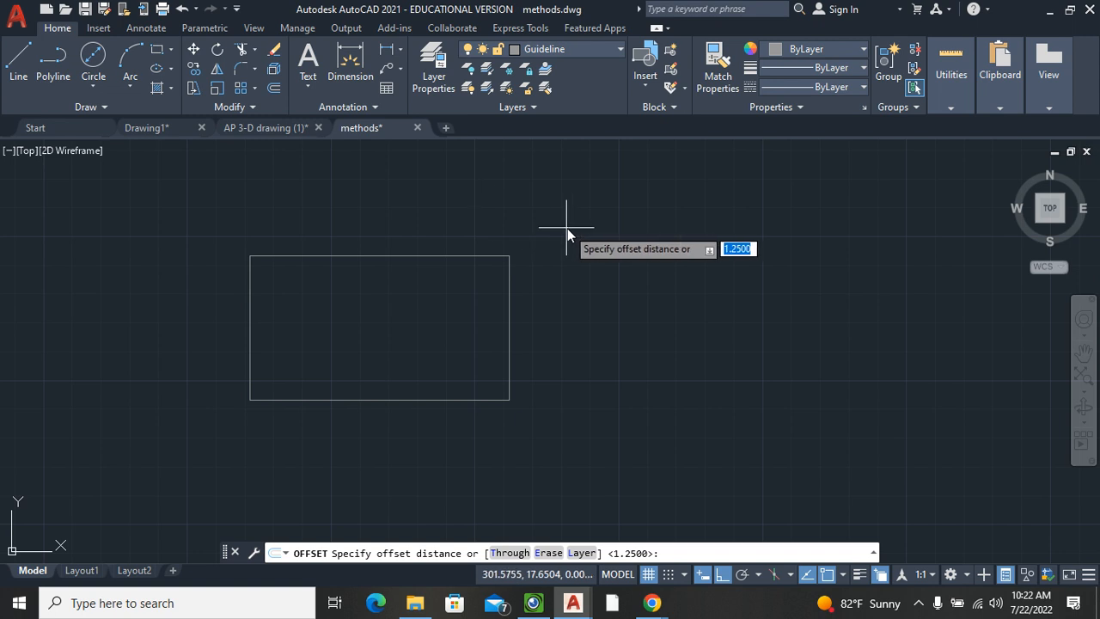
{"action": "type", "text": ".5"}
{"action": "key", "text": "Return"}
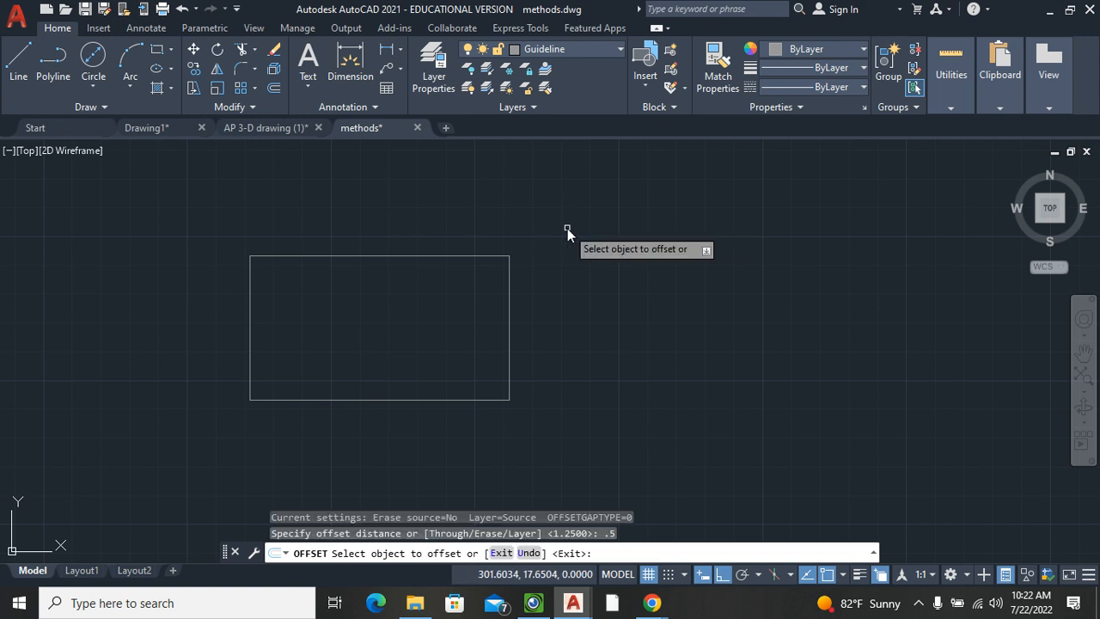
{"action": "left_click", "coordinate": [359, 400]}
{"action": "left_click", "coordinate": [368, 351]}
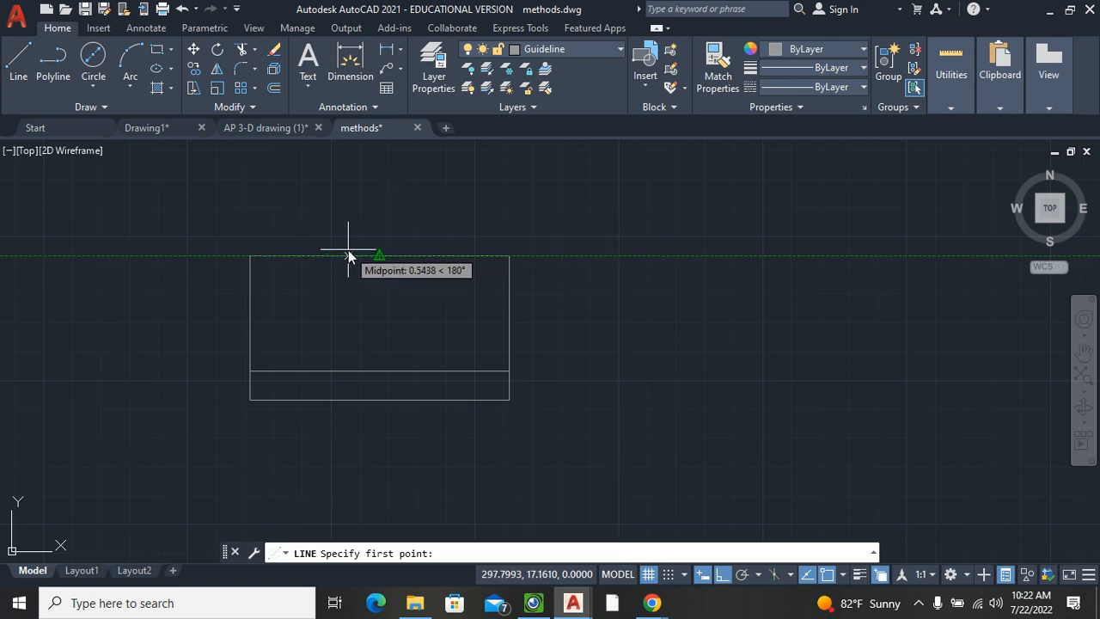
Step: Draw a vertical line from 1.25 left of the top edge's midpoint down to the horizontal offset line
{"action": "type", "text": "1.25"}
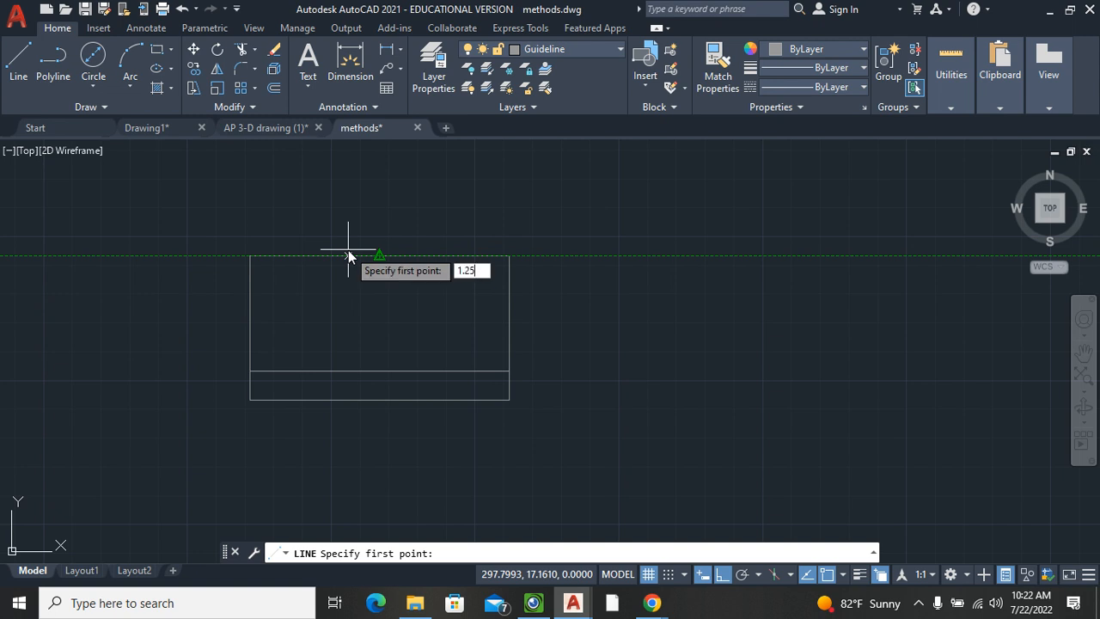
{"action": "key", "text": "Return"}
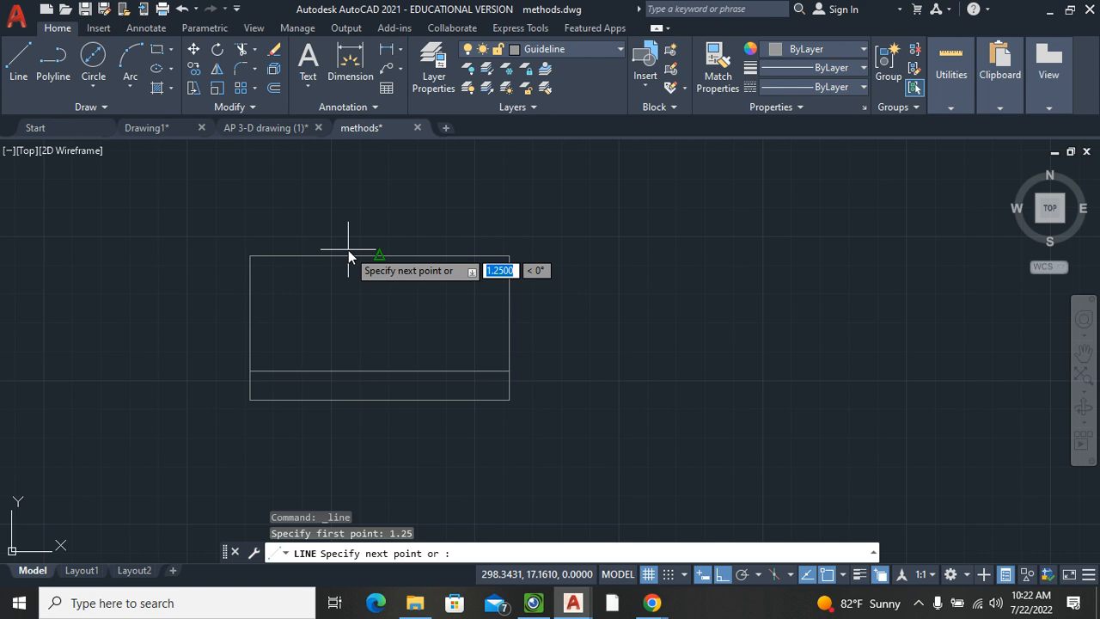
{"action": "left_click", "coordinate": [309, 371]}
{"action": "key", "text": "Return"}
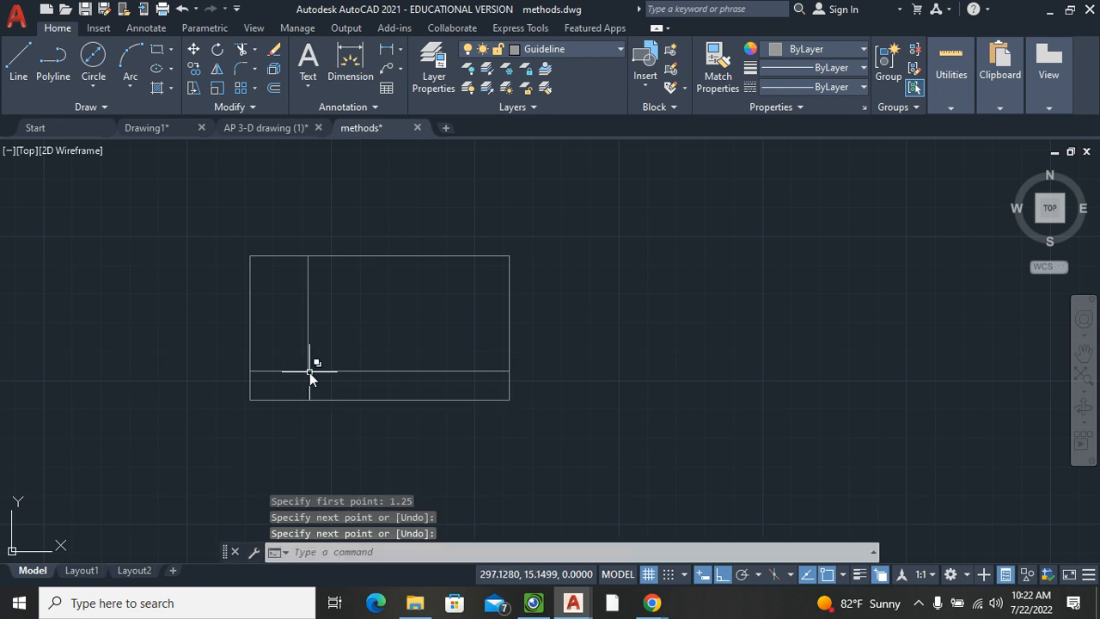
Step: Trim away the rectangle's upper-left corner outside the vertical line and above the horizontal offset line
{"action": "left_click", "coordinate": [242, 49]}
{"action": "left_click_drag", "start_coordinate": [288, 238], "coordinate": [218, 297]}
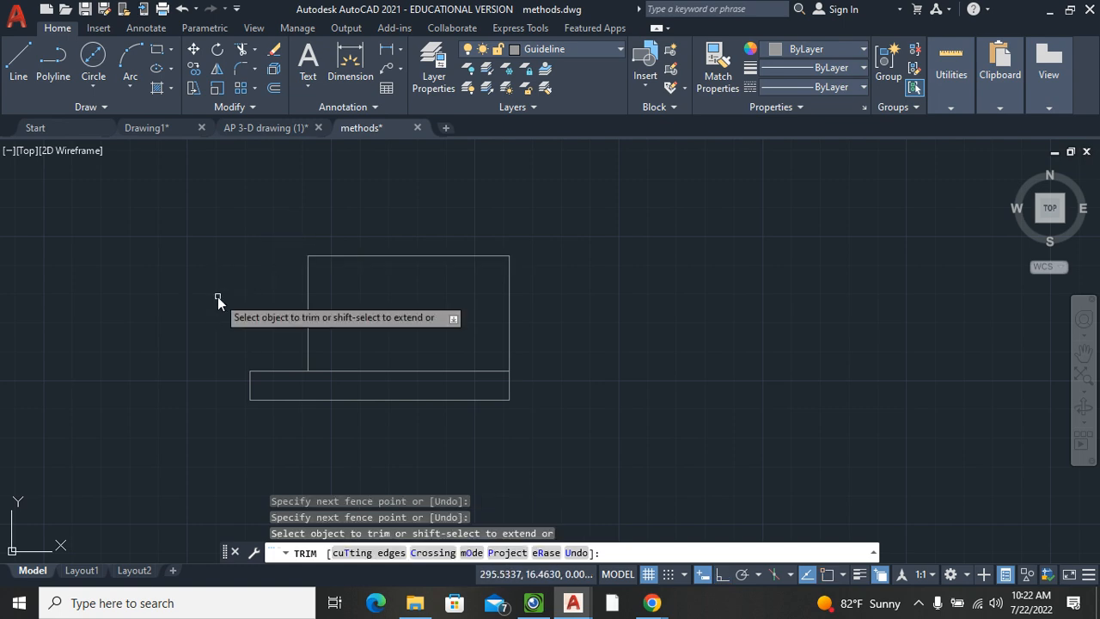
{"action": "key", "text": "Escape"}
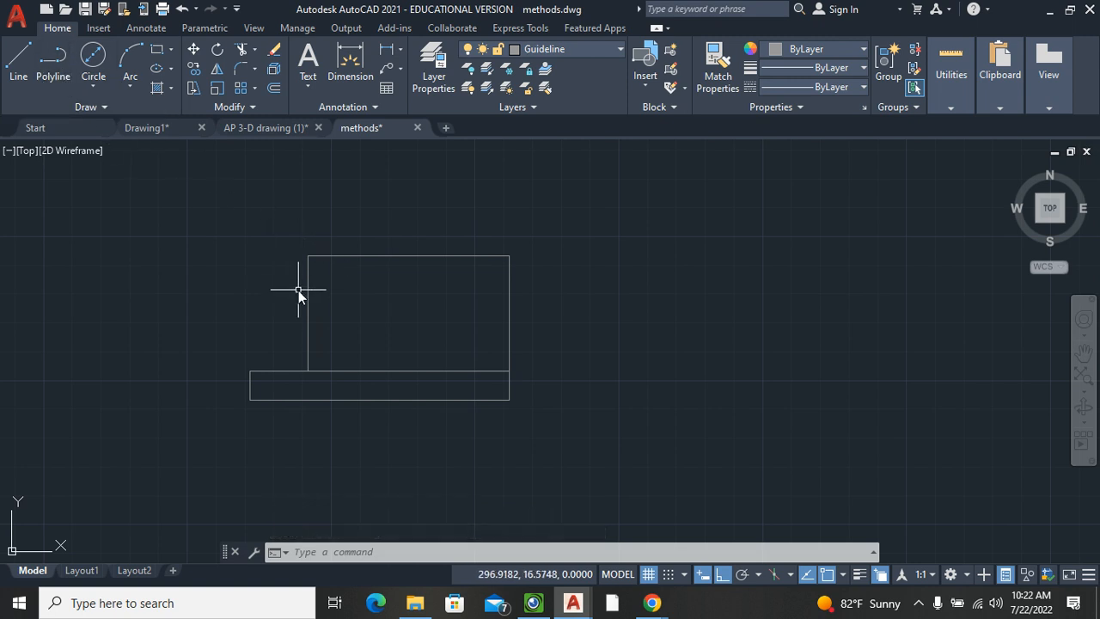
Step: Offset the upright's left vertical line 0.75 to the right
{"action": "left_click", "coordinate": [273, 88]}
{"action": "type", "text": "."}
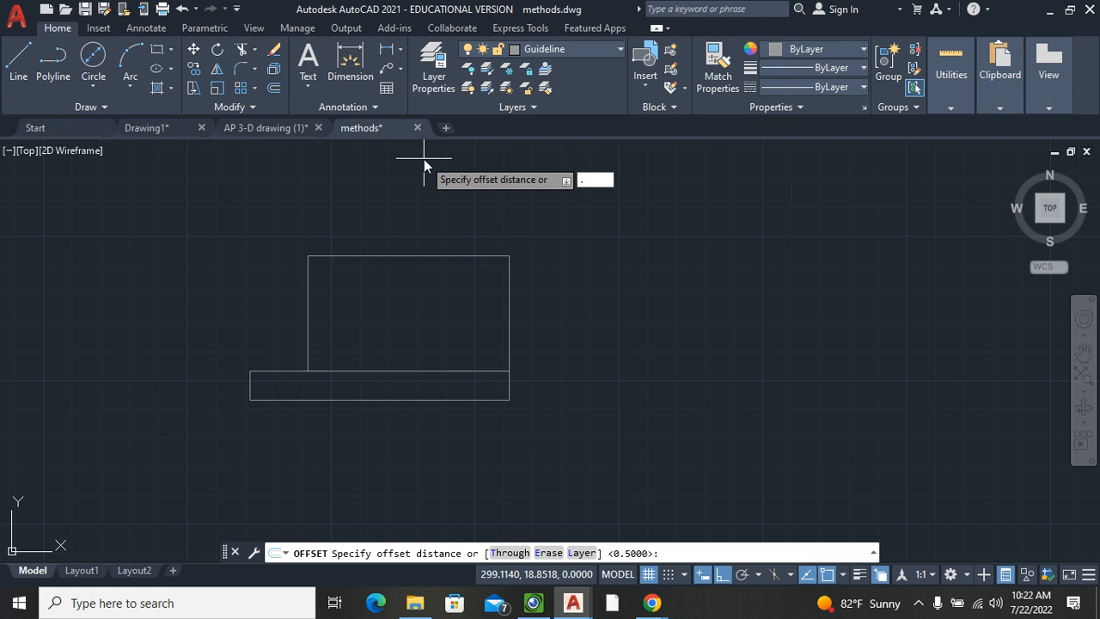
{"action": "type", "text": "75"}
{"action": "key", "text": "Return"}
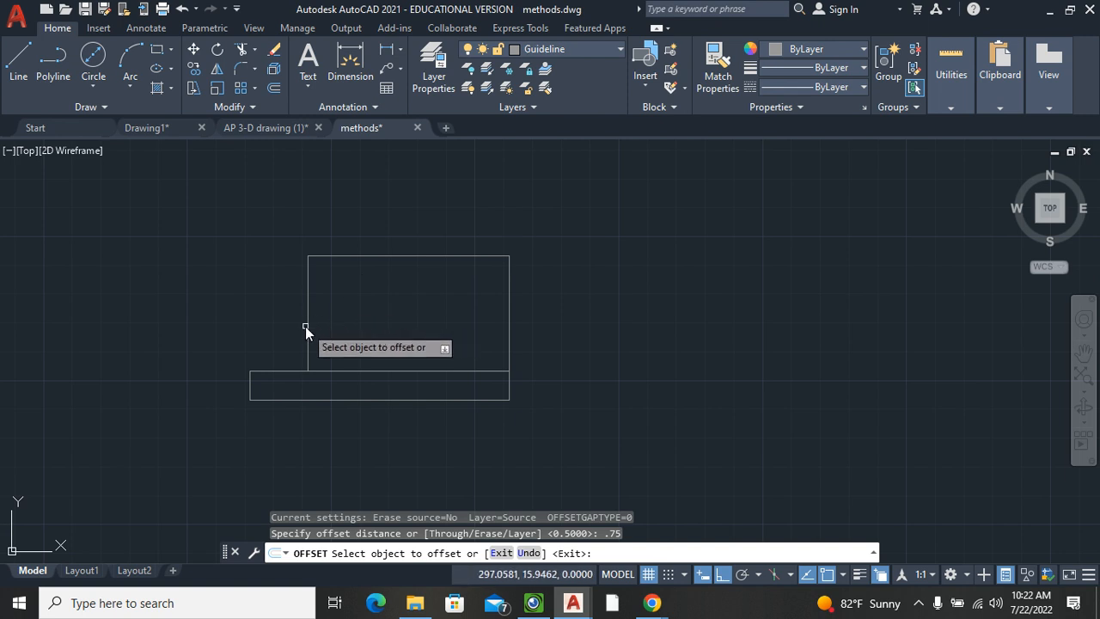
{"action": "left_click", "coordinate": [307, 329]}
{"action": "left_click", "coordinate": [334, 325]}
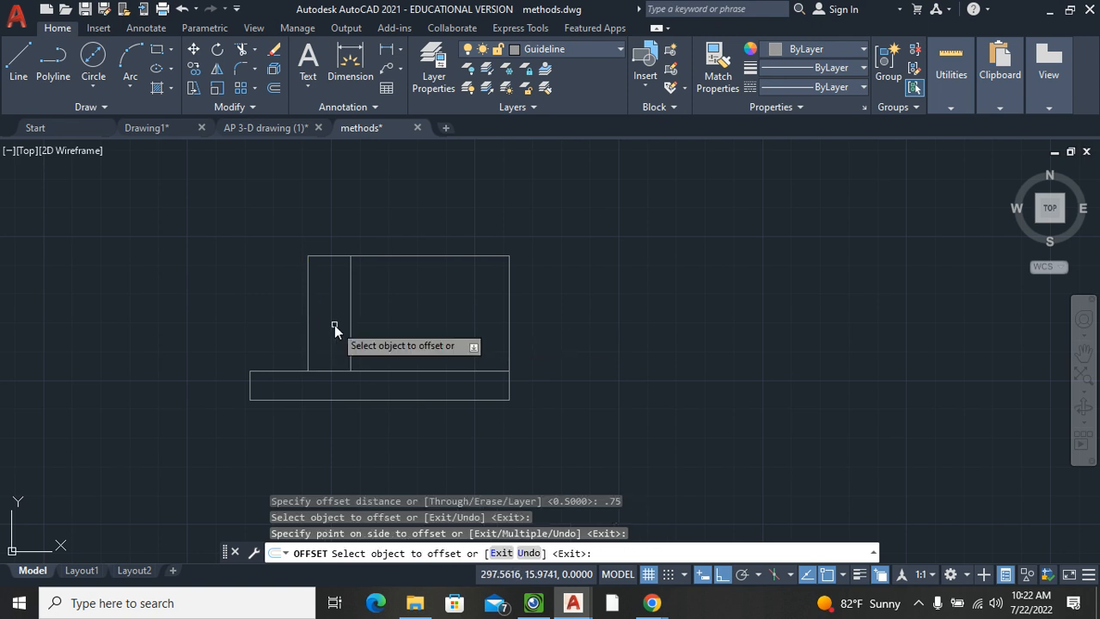
{"action": "key", "text": "Escape"}
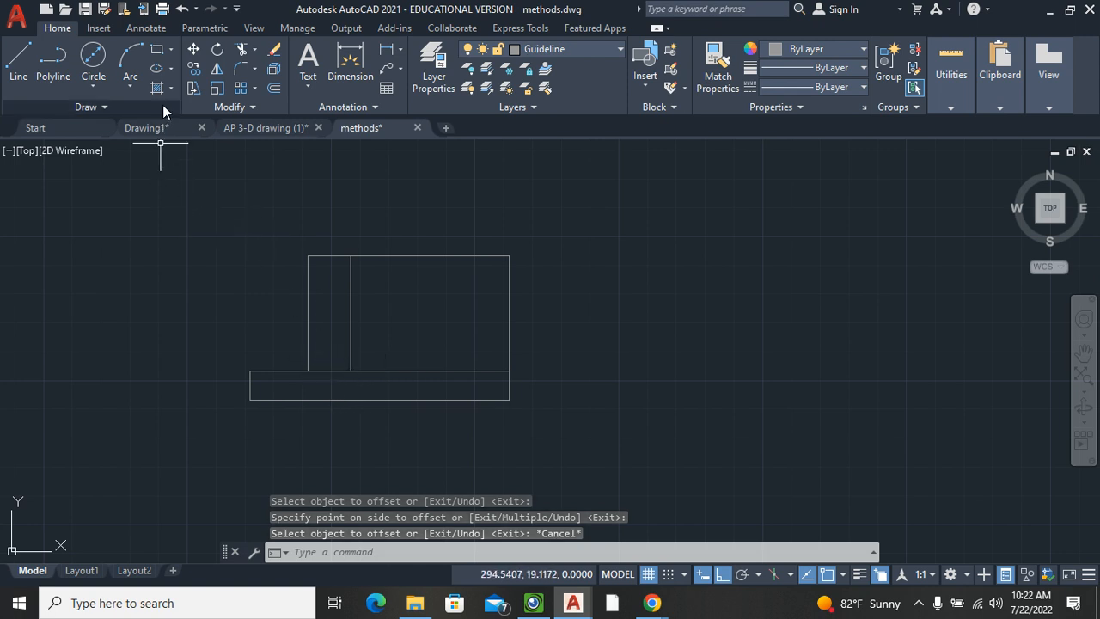
Step: Trim the inner horizontal line everywhere to the right of the upright's left edge
{"action": "left_click", "coordinate": [242, 54]}
{"action": "left_click_drag", "start_coordinate": [413, 373], "coordinate": [418, 344]}
{"action": "left_click_drag", "start_coordinate": [334, 376], "coordinate": [337, 346]}
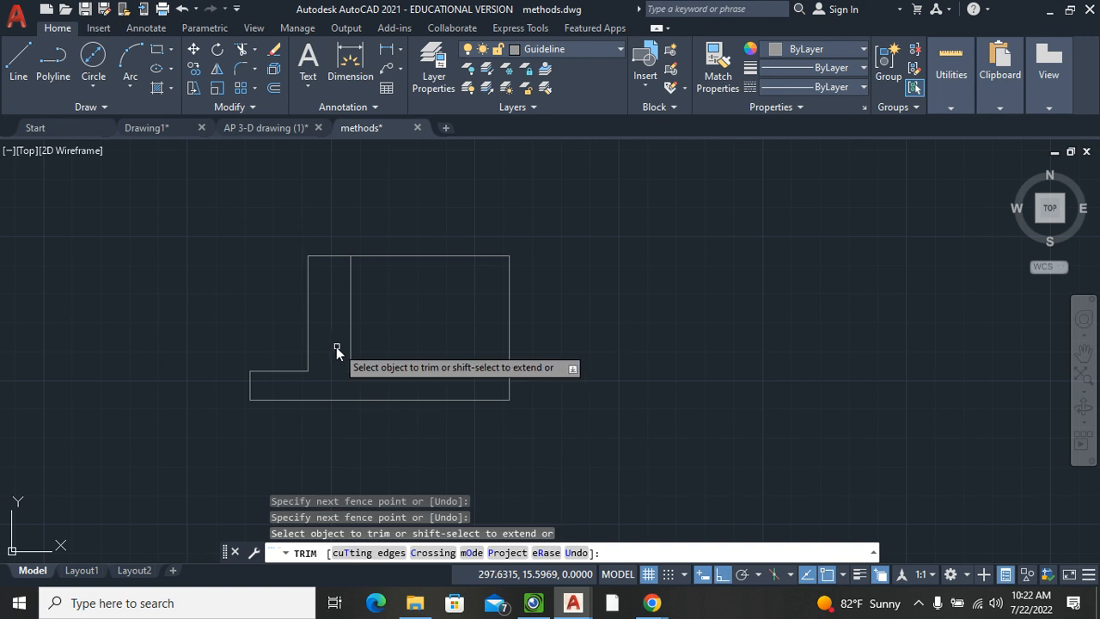
{"action": "key", "text": "Escape"}
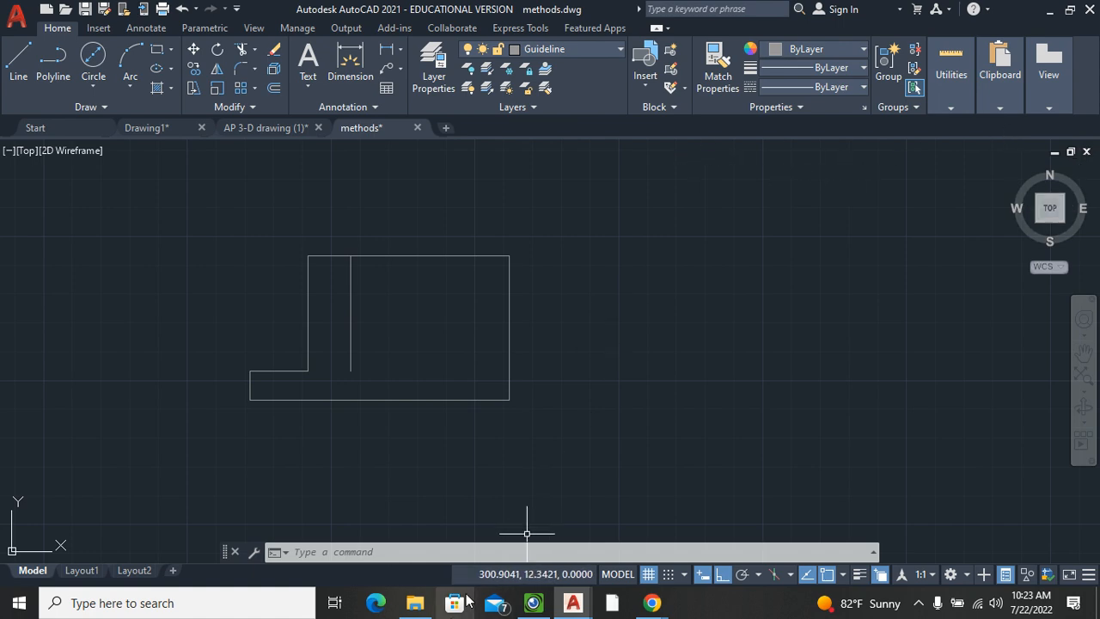
Step: Check the Rod Support figure and, in AutoCAD, draw lines from 11/16 above the bottom edge's midpoint, 11/16 left, and down to that edge
{"action": "left_click", "coordinate": [532, 602]}
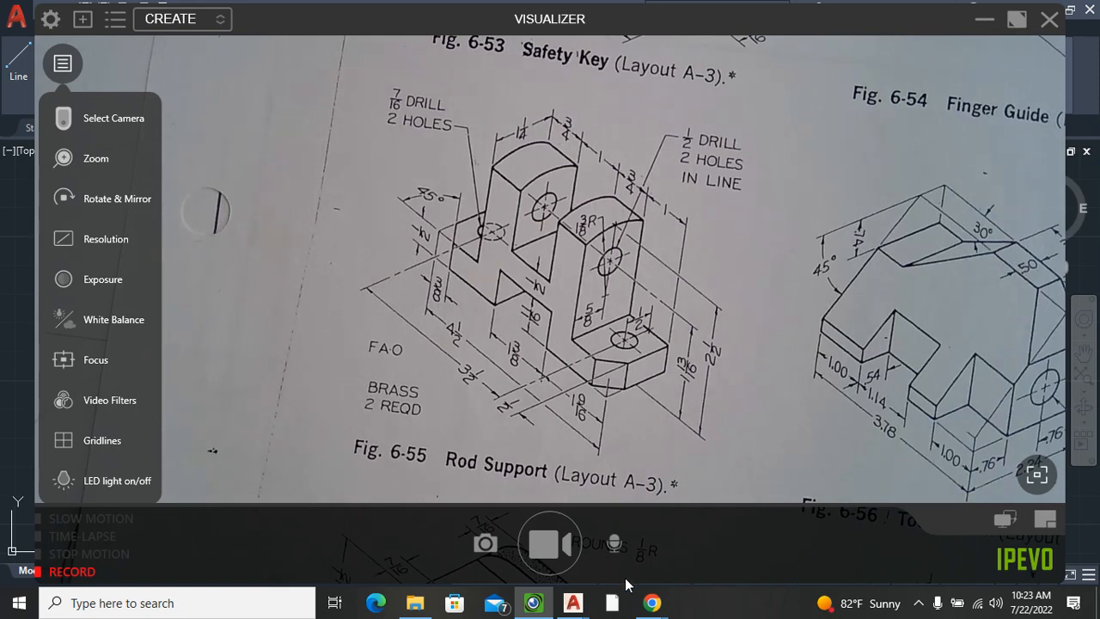
{"action": "mouse_move", "coordinate": [573, 602]}
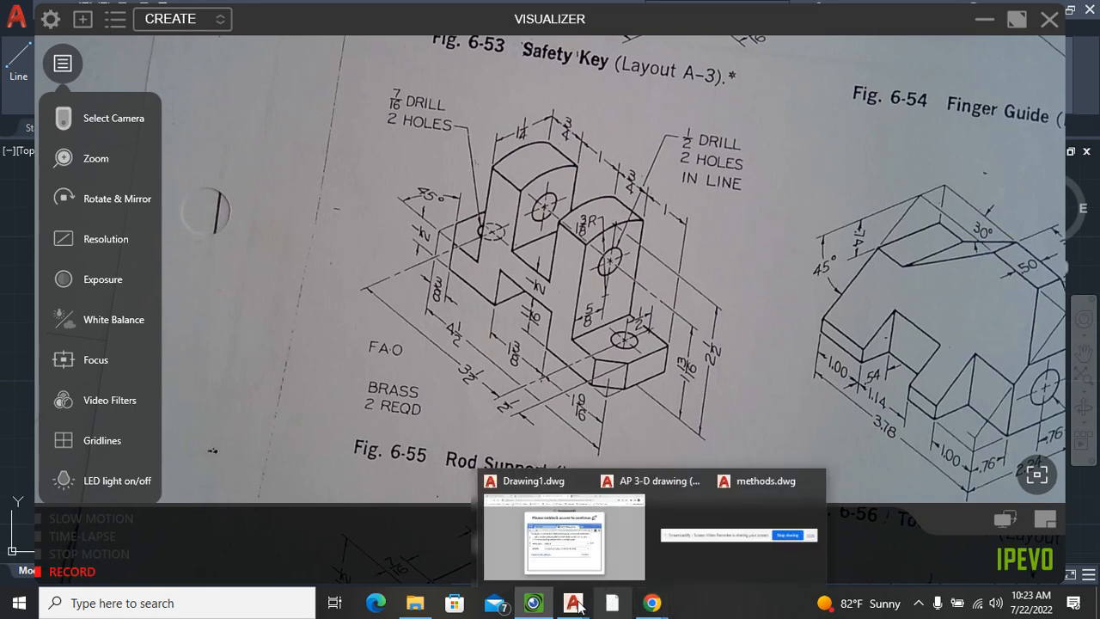
{"action": "left_click", "coordinate": [727, 550]}
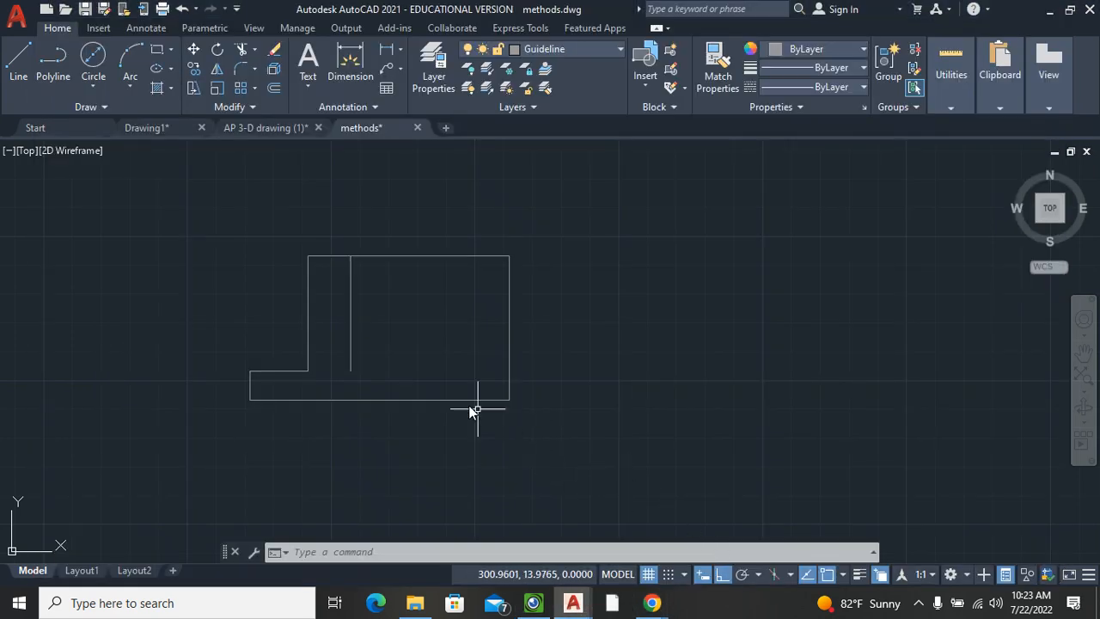
{"action": "left_click", "coordinate": [16, 76]}
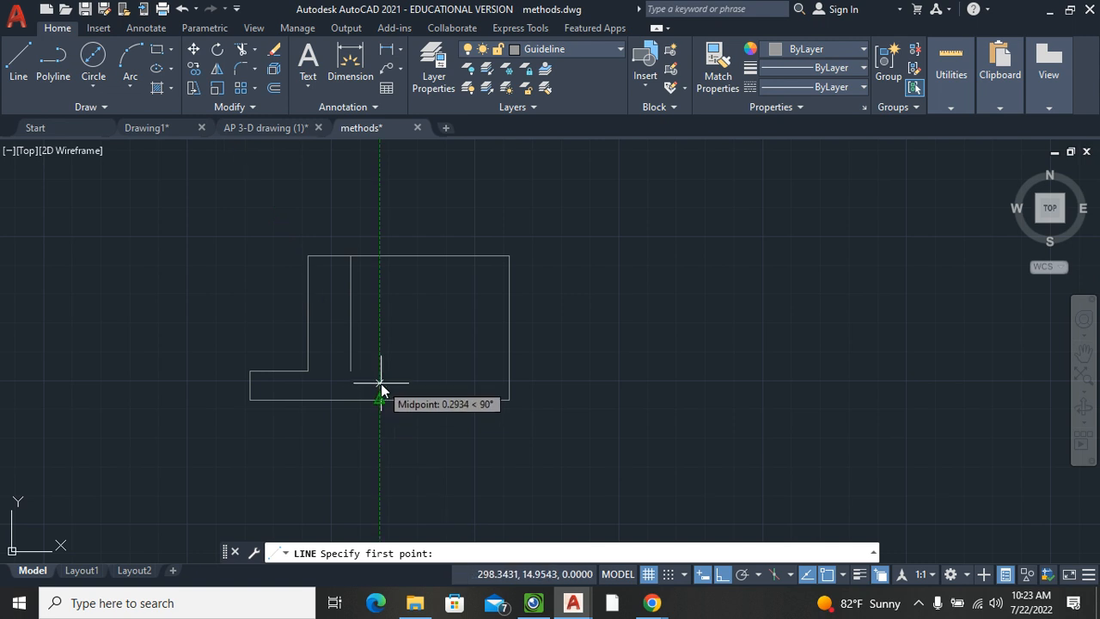
{"action": "type", "text": "1"}
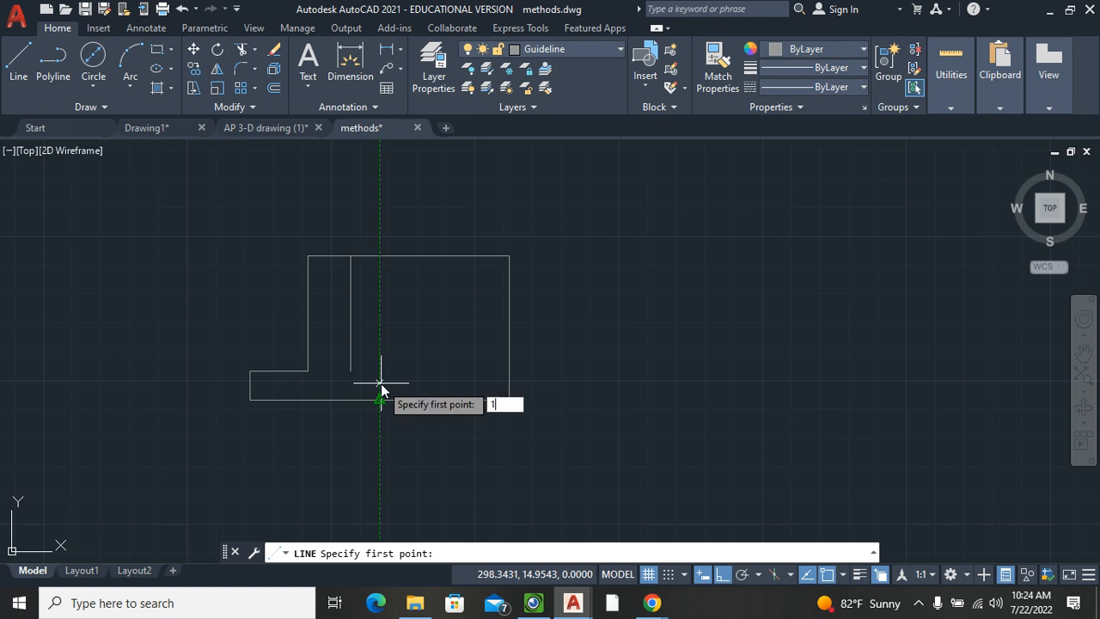
{"action": "type", "text": "1/16"}
{"action": "key", "text": "Return"}
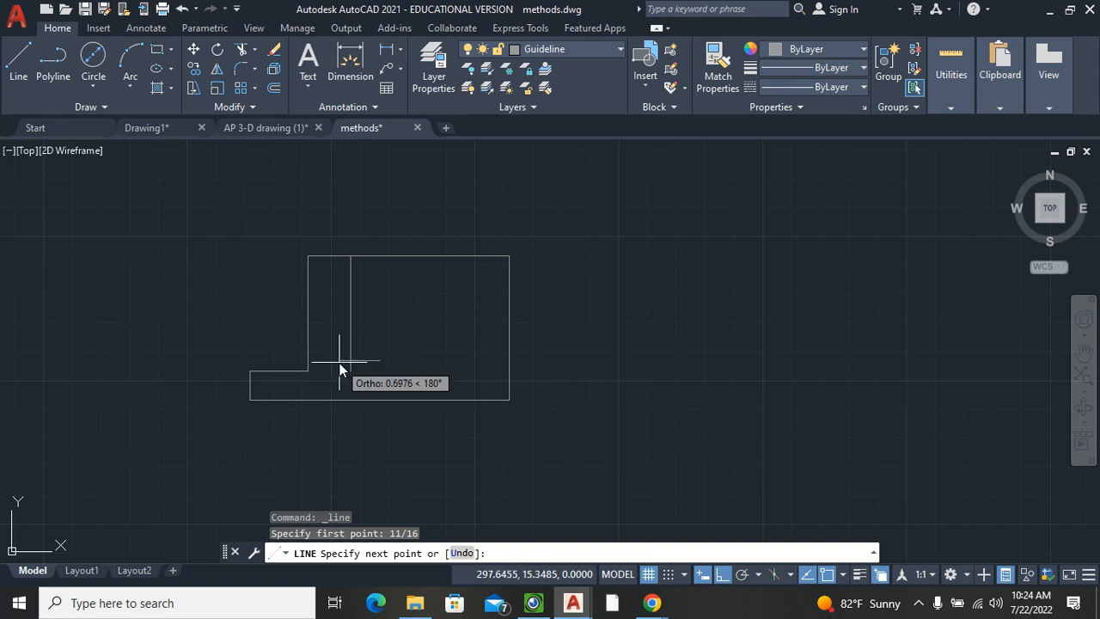
{"action": "type", "text": "11/16"}
{"action": "key", "text": "Return"}
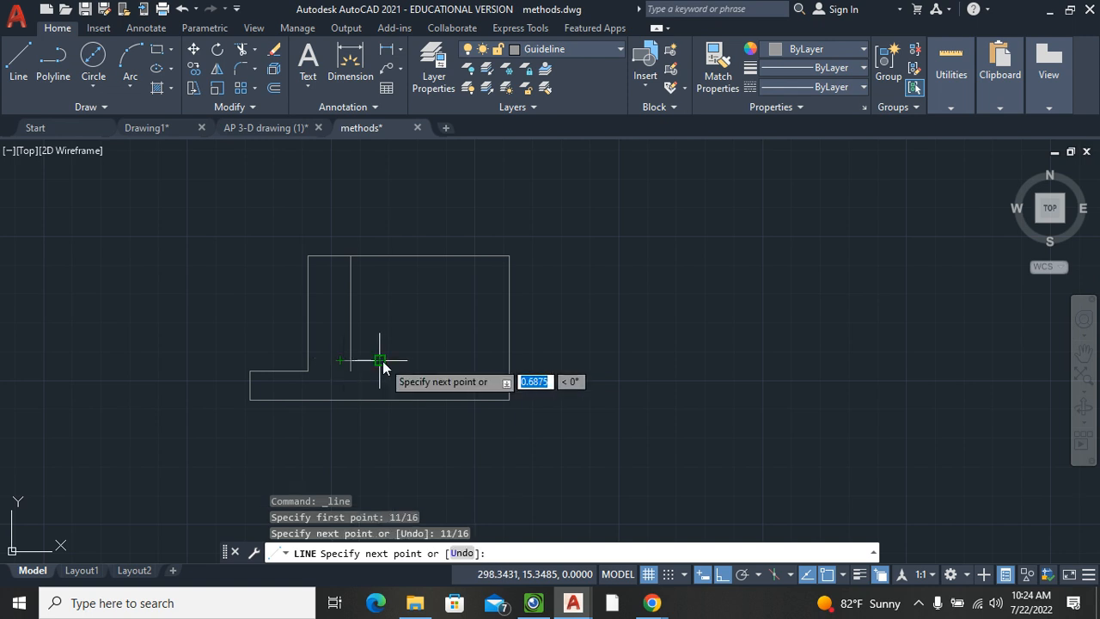
{"action": "left_click", "coordinate": [340, 401]}
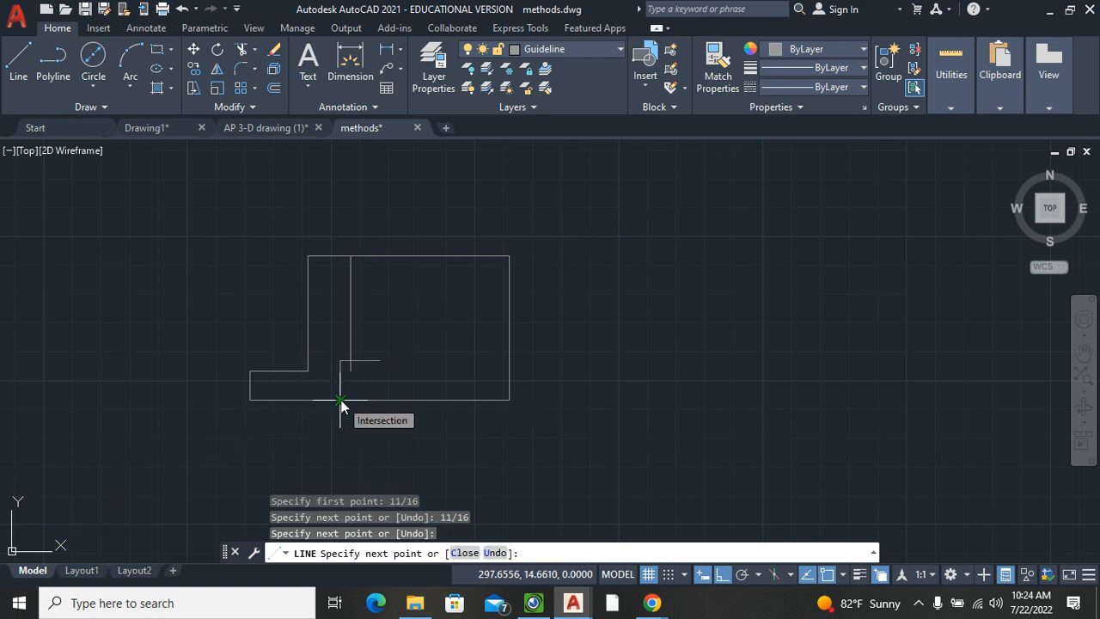
{"action": "key", "text": "Escape"}
{"action": "scroll", "coordinate": [343, 386], "scroll_direction": "up", "scroll_amount": 1}
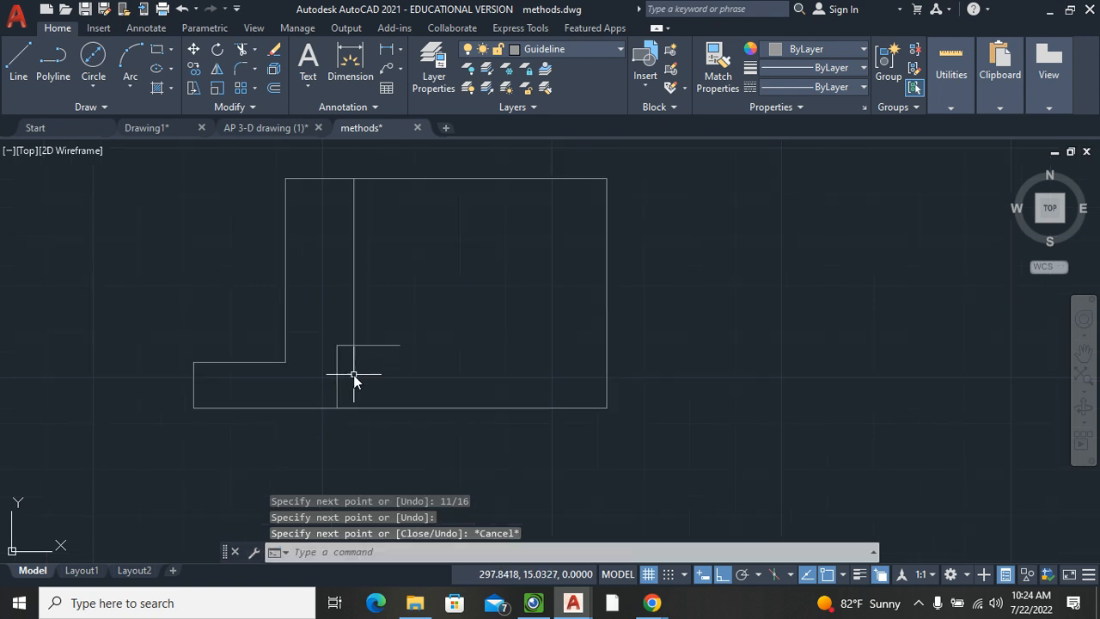
Step: Trim the upright's inner vertical line below the short horizontal line above the bottom notch
{"action": "left_click", "coordinate": [242, 52]}
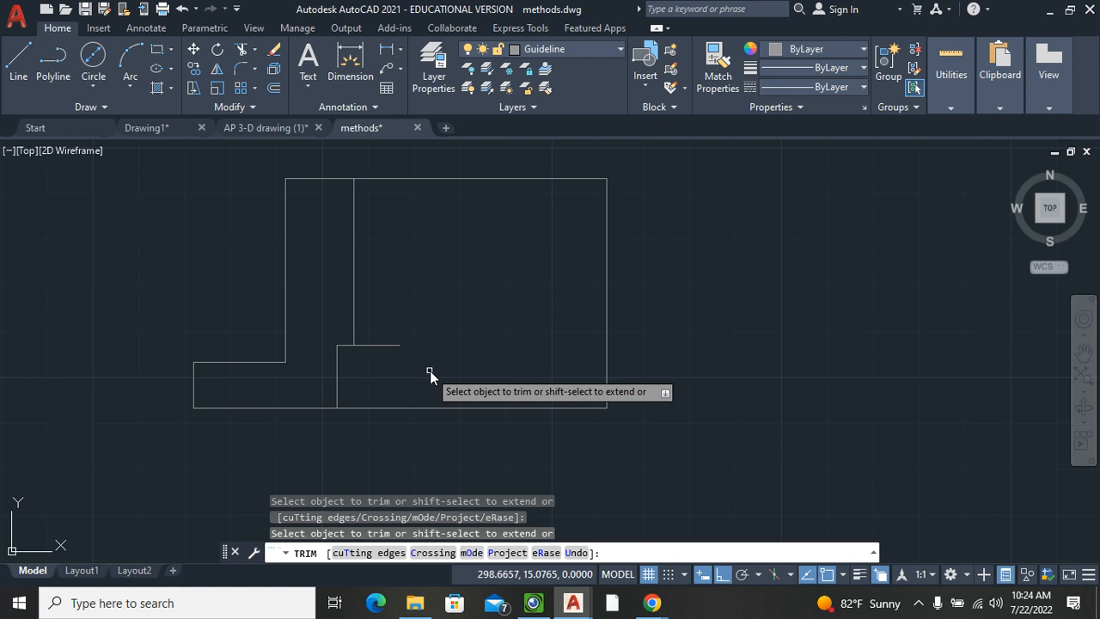
{"action": "key", "text": "Escape"}
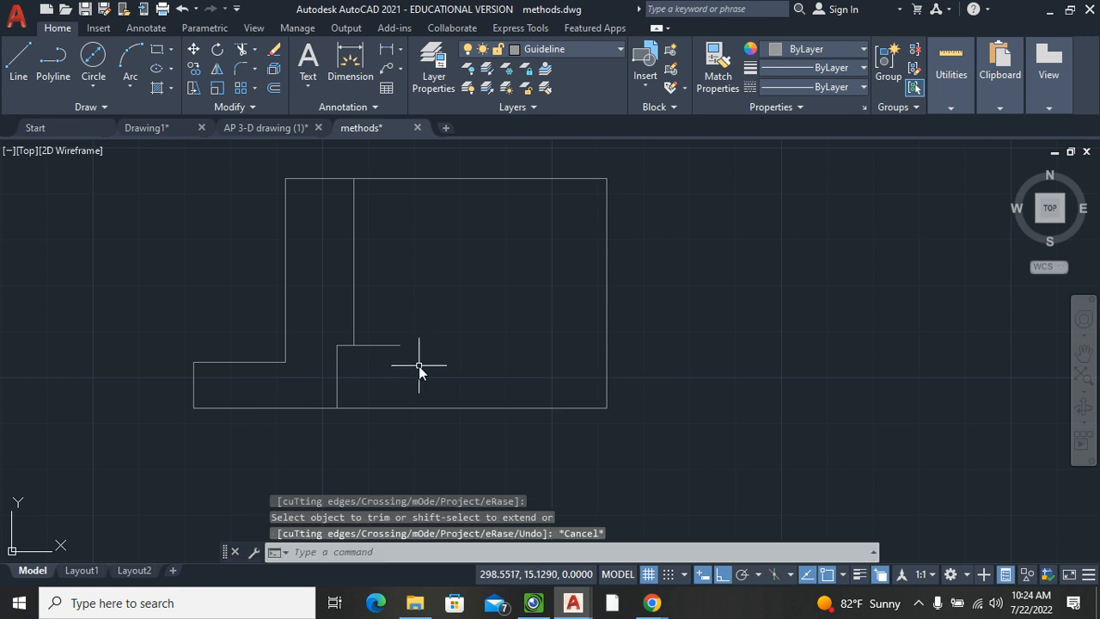
Step: Check the Rod Support figure in Visualizer and, back in AutoCAD's methods.dwg, offset the notch's short horizontal line 0.5 upward
{"action": "left_click", "coordinate": [532, 604]}
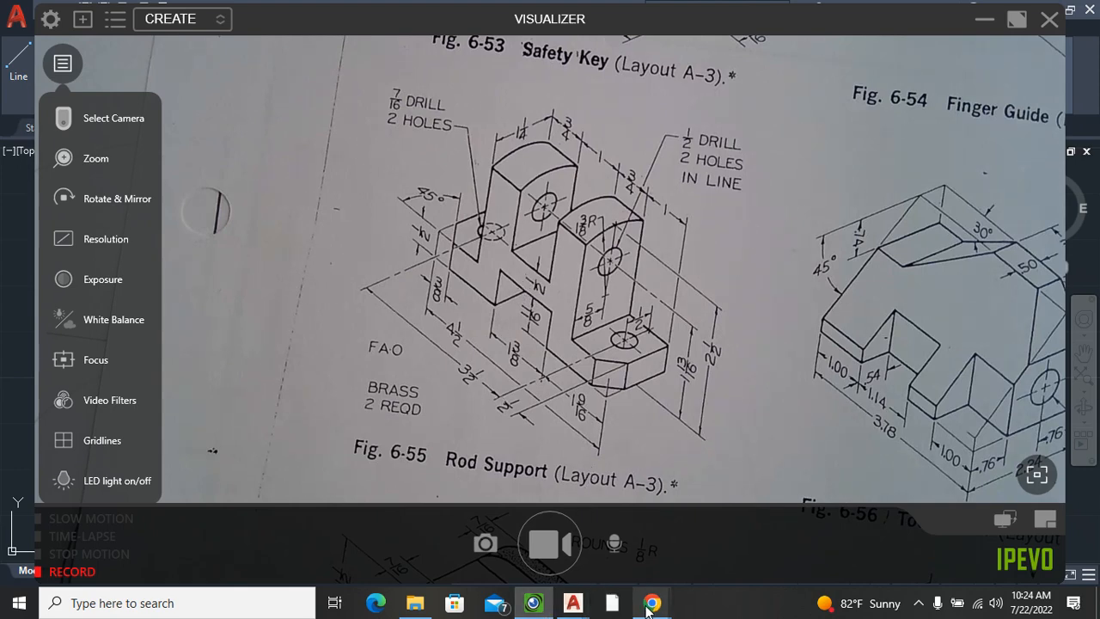
{"action": "mouse_move", "coordinate": [572, 603]}
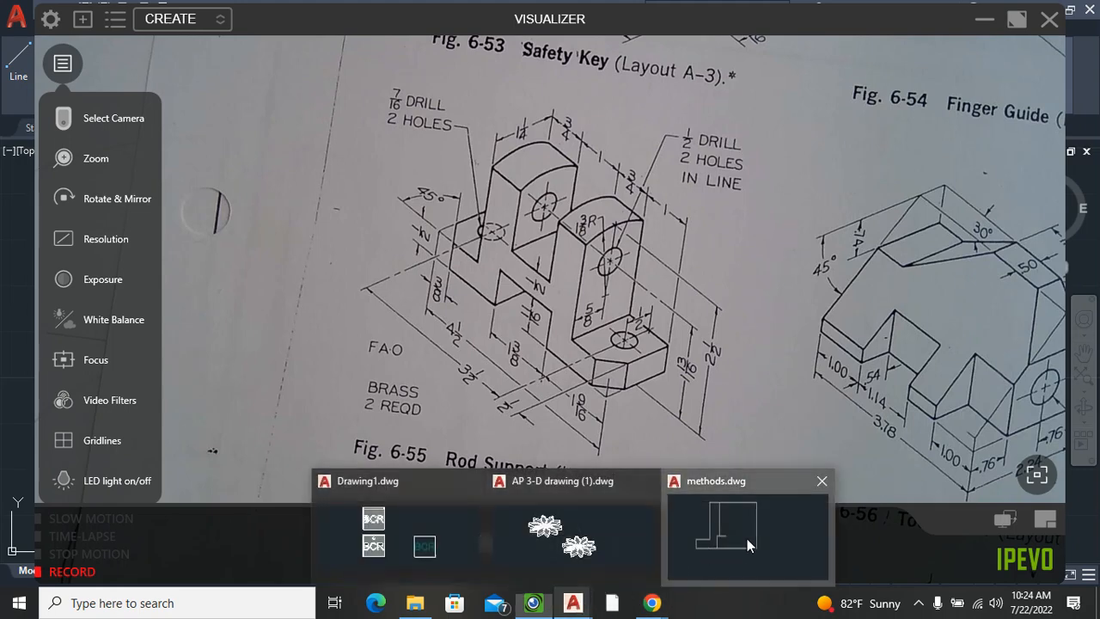
{"action": "left_click", "coordinate": [747, 539]}
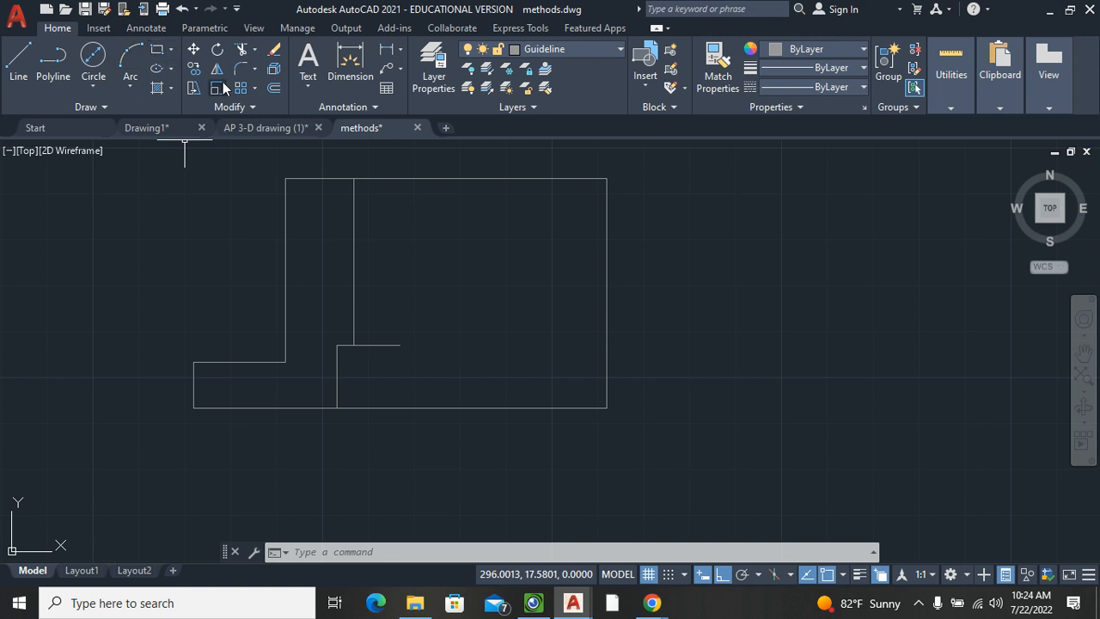
{"action": "left_click", "coordinate": [272, 89]}
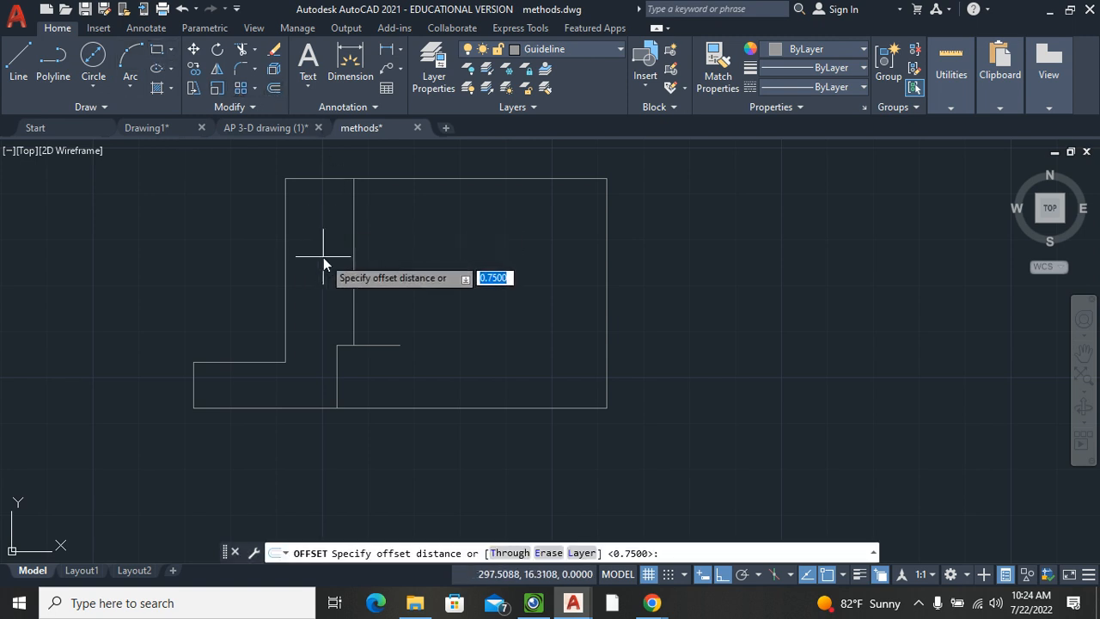
{"action": "type", "text": ".5"}
{"action": "key", "text": "Return"}
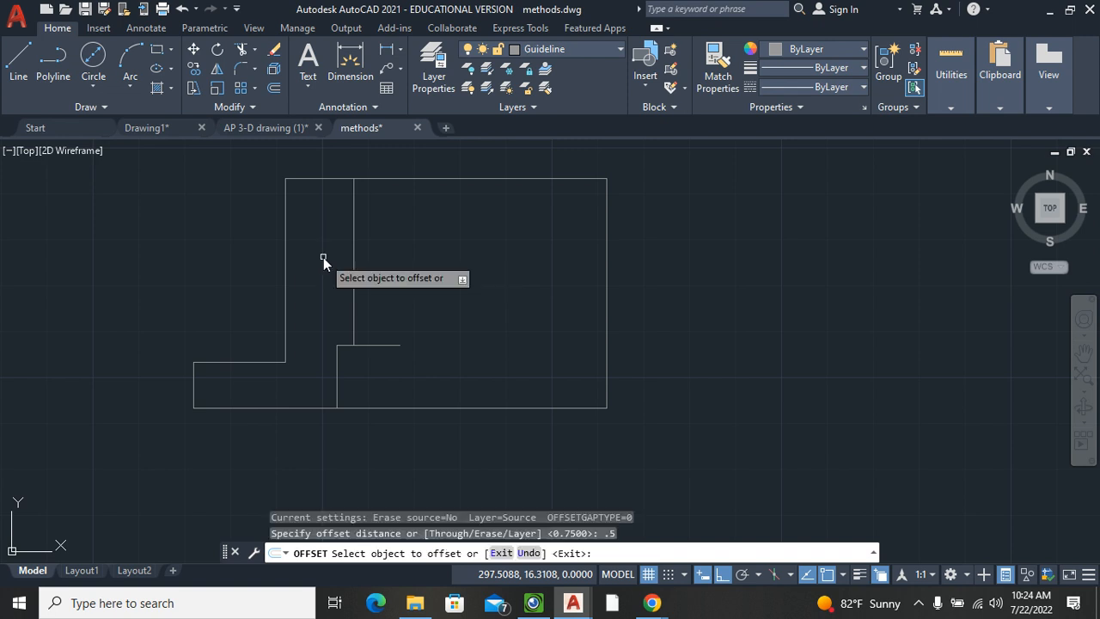
{"action": "left_click", "coordinate": [392, 344]}
{"action": "left_click", "coordinate": [381, 293]}
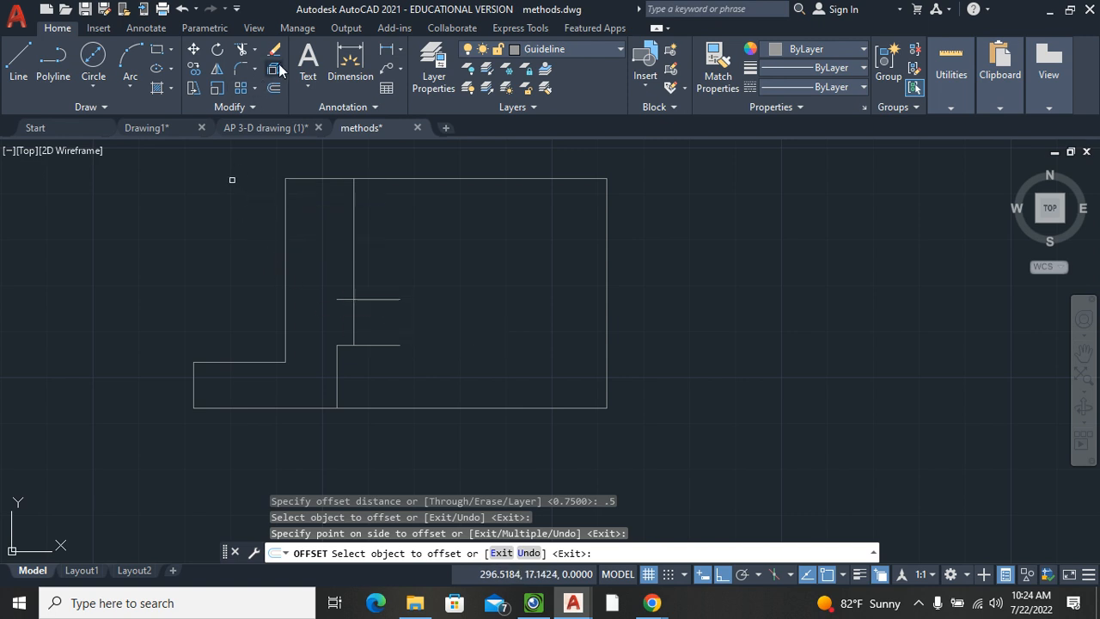
Step: Trim the new horizontal line's overhang left of the upright's inner line and the inner line's portion below it
{"action": "left_click", "coordinate": [242, 49]}
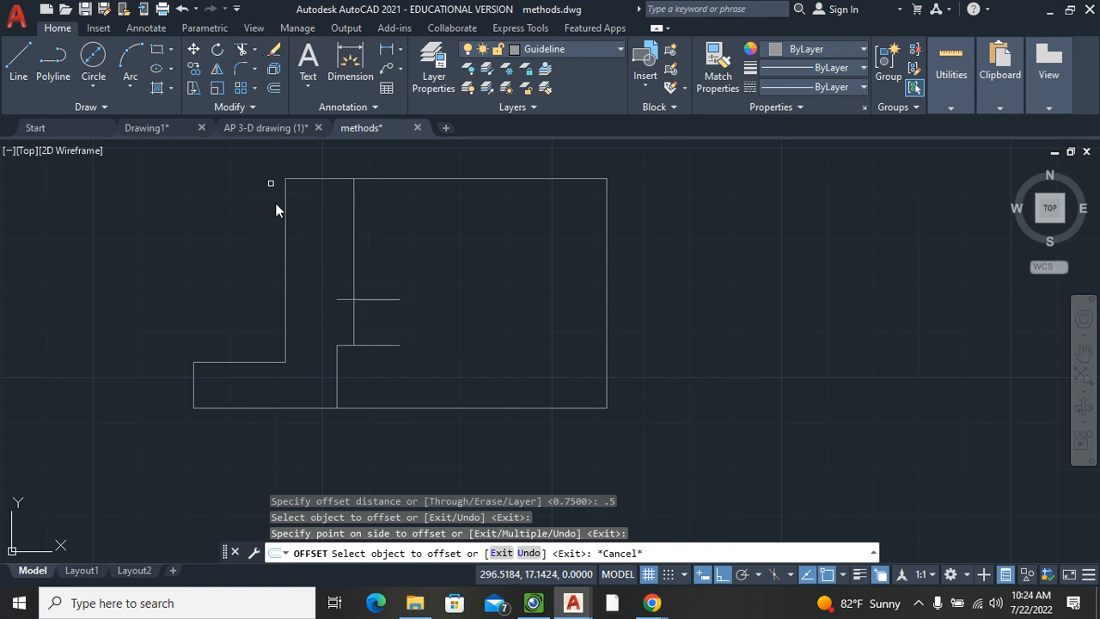
{"action": "left_click", "coordinate": [342, 299]}
{"action": "left_click", "coordinate": [354, 320]}
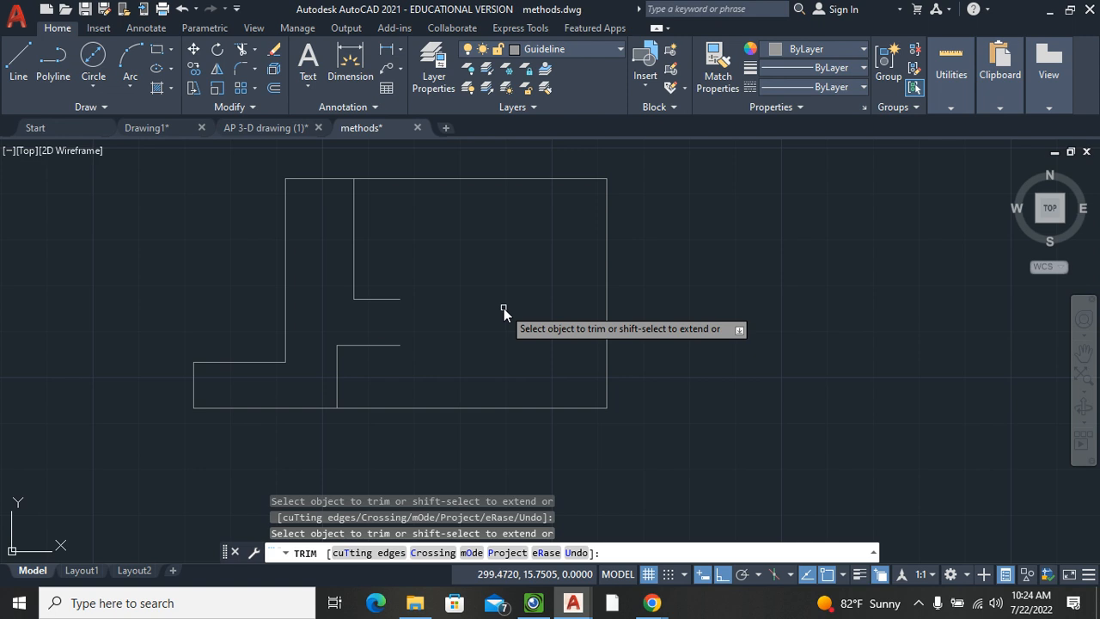
{"action": "key", "text": "Escape"}
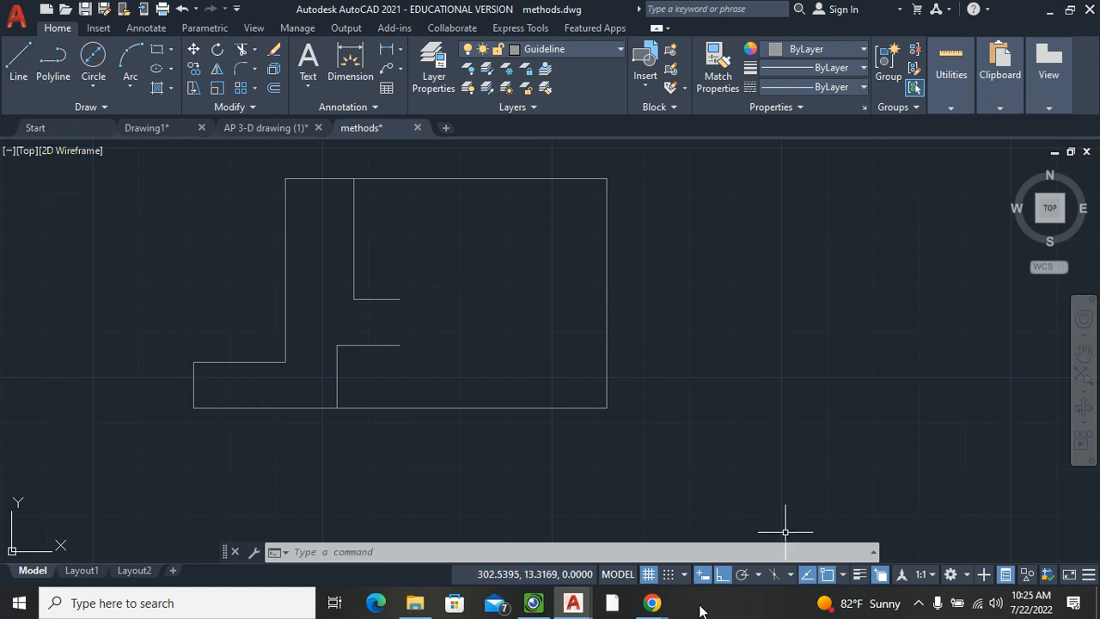
Step: Examine the Rod Support figure's base dimensions in Visualizer and return to methods.dwg in AutoCAD
{"action": "mouse_move", "coordinate": [574, 604]}
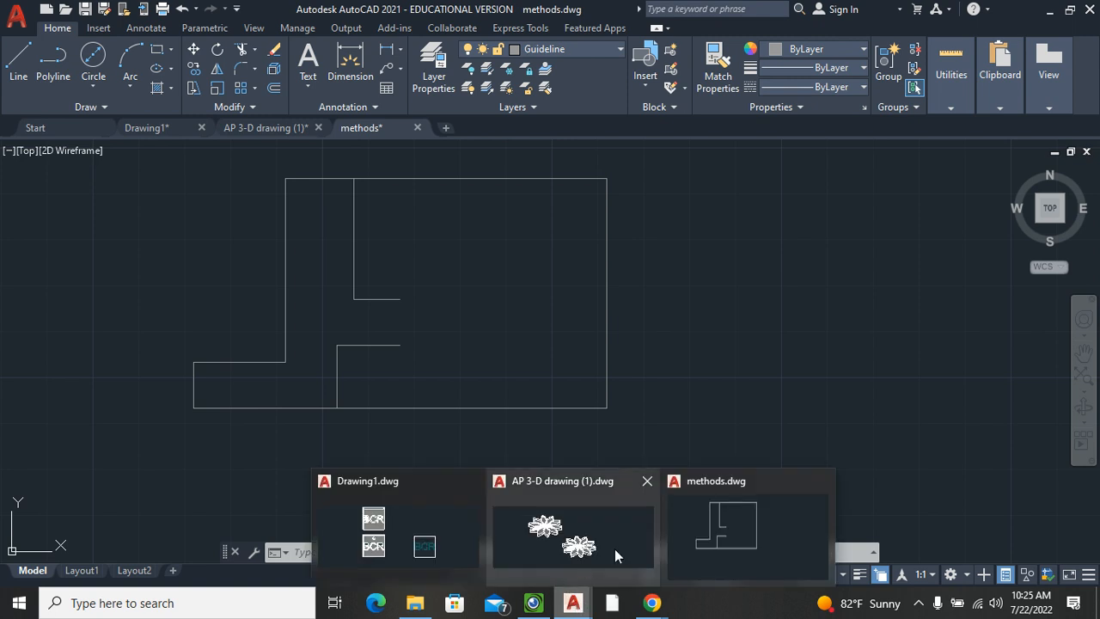
{"action": "mouse_move", "coordinate": [534, 602]}
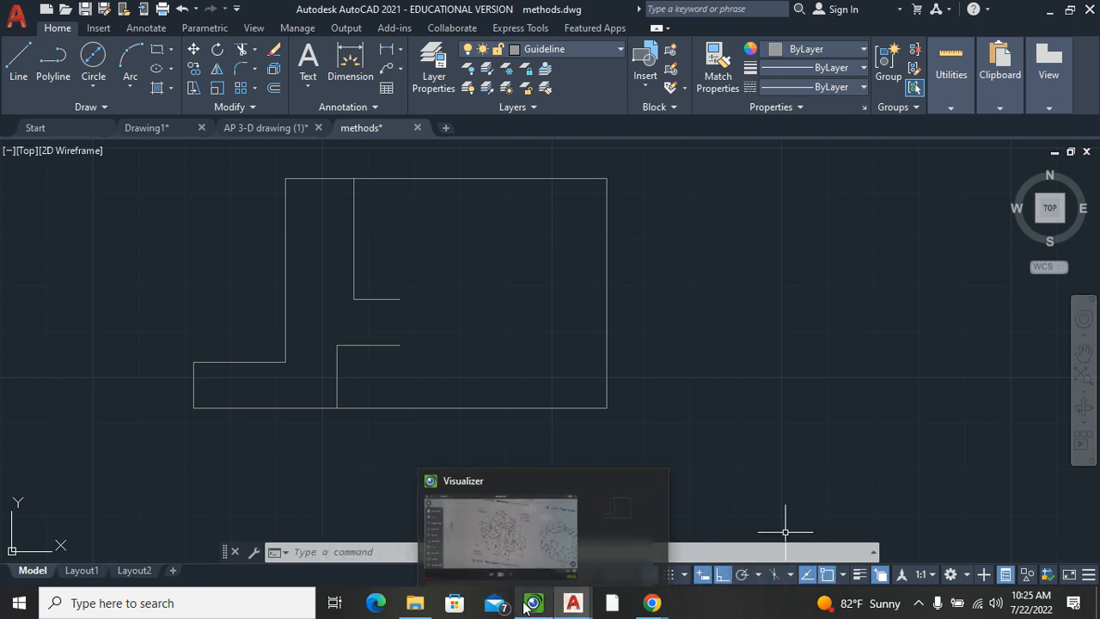
{"action": "left_click", "coordinate": [548, 545]}
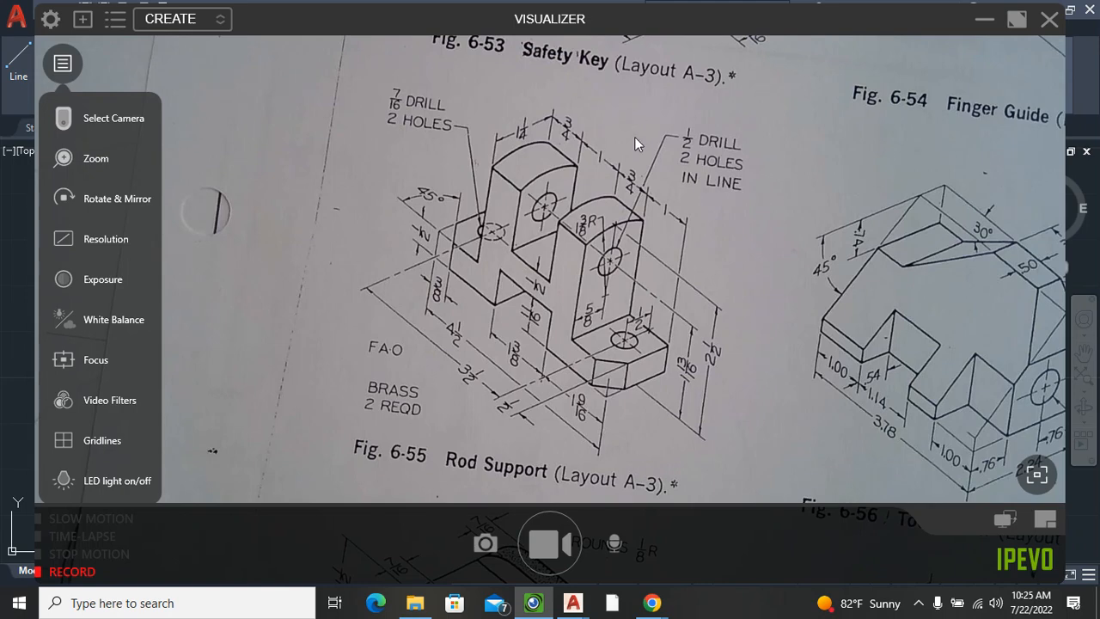
{"action": "mouse_move", "coordinate": [590, 609]}
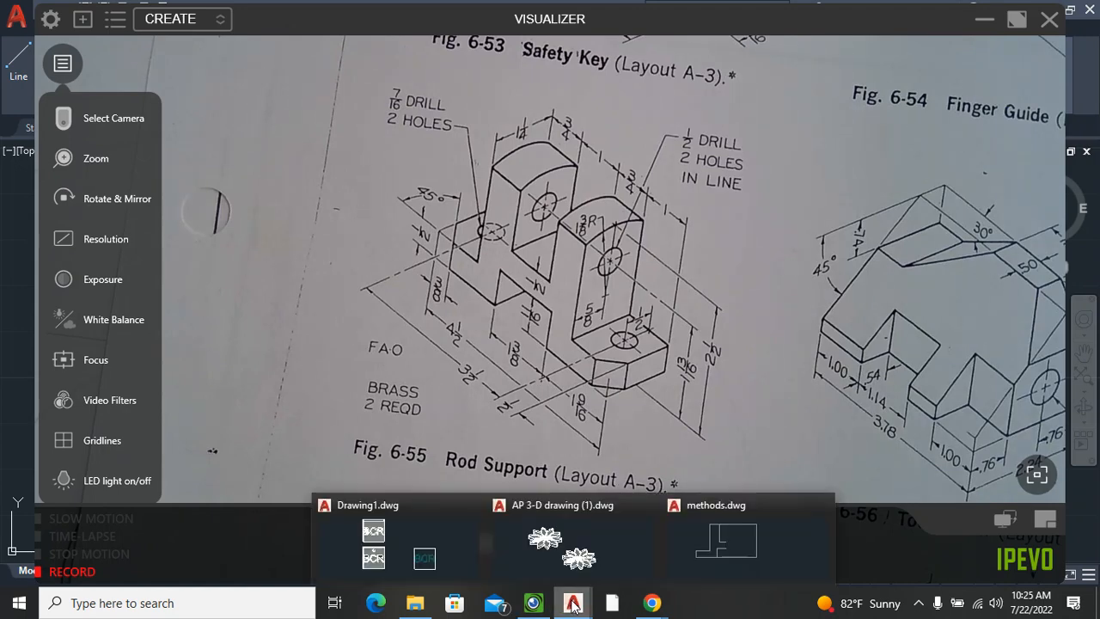
{"action": "left_click", "coordinate": [699, 551]}
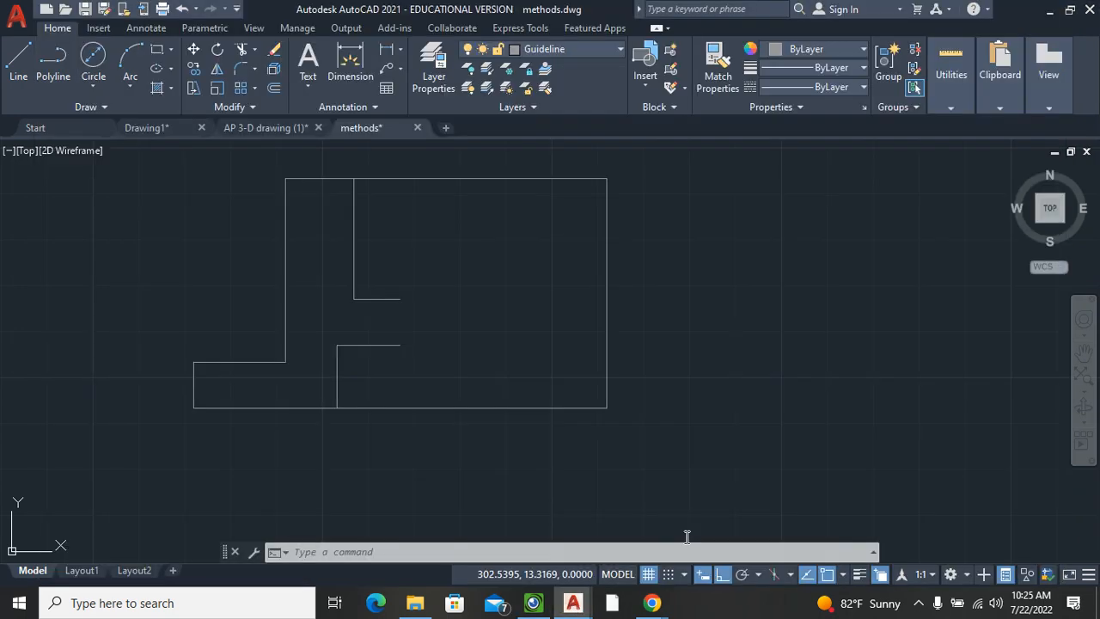
{"action": "left_click", "coordinate": [18, 65]}
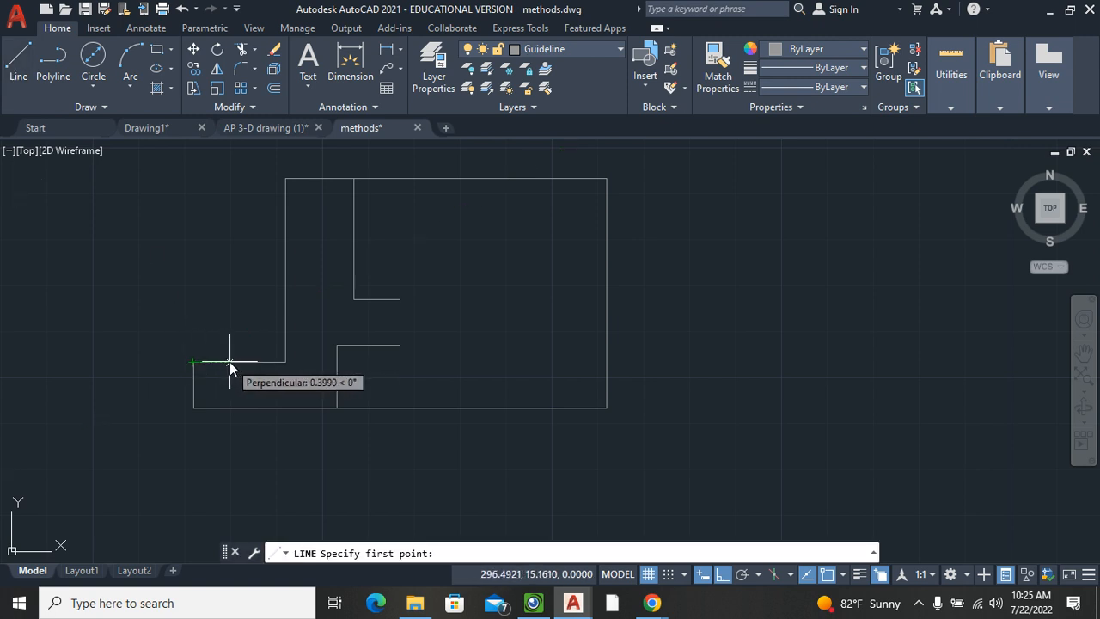
{"action": "type", "text": ".375"}
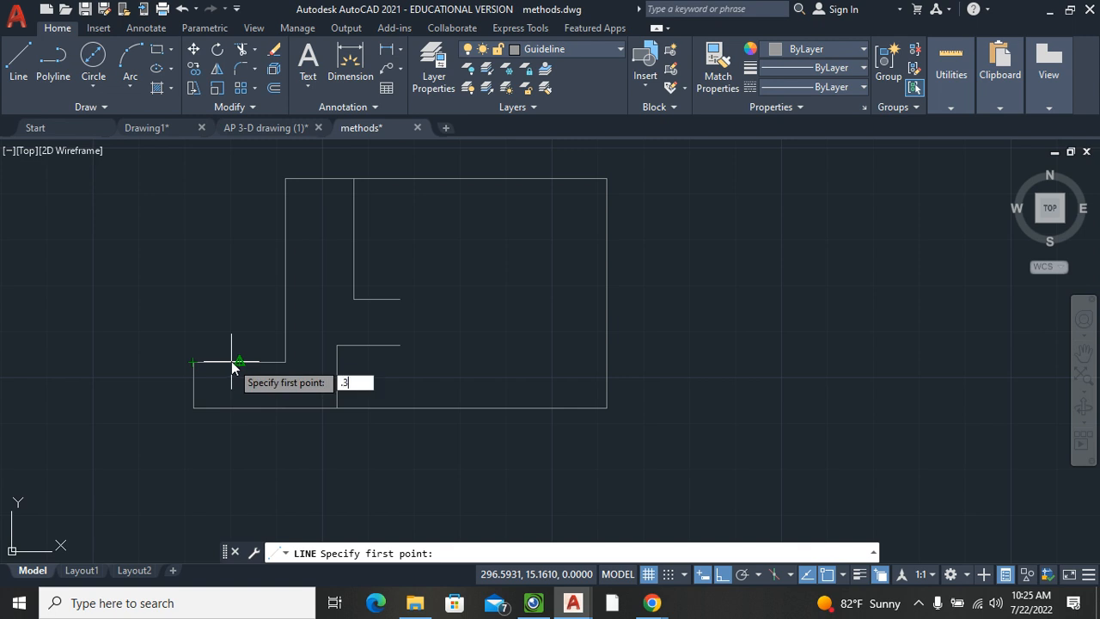
{"action": "key", "text": "Return"}
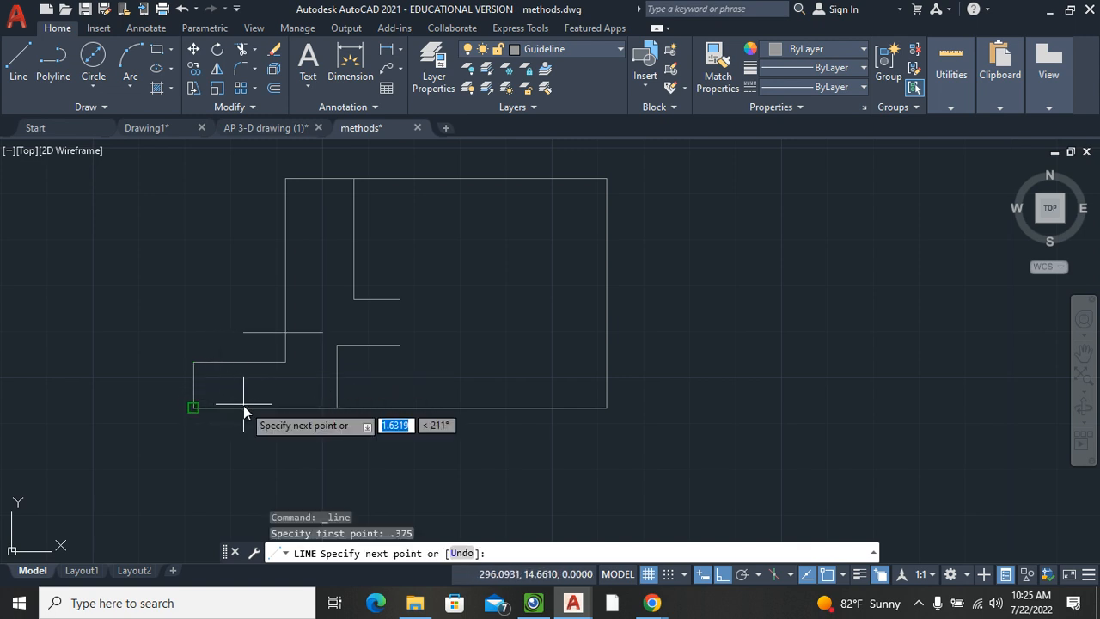
{"action": "key", "text": "Escape"}
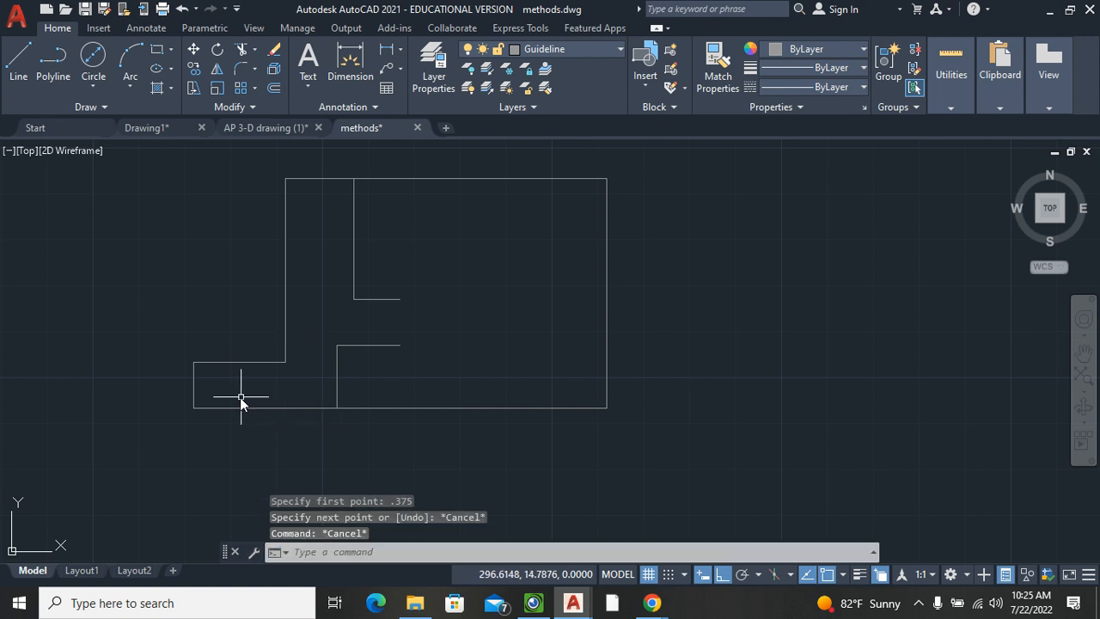
Step: Offset the base's left vertical edge 0.375 to the right
{"action": "left_click", "coordinate": [273, 89]}
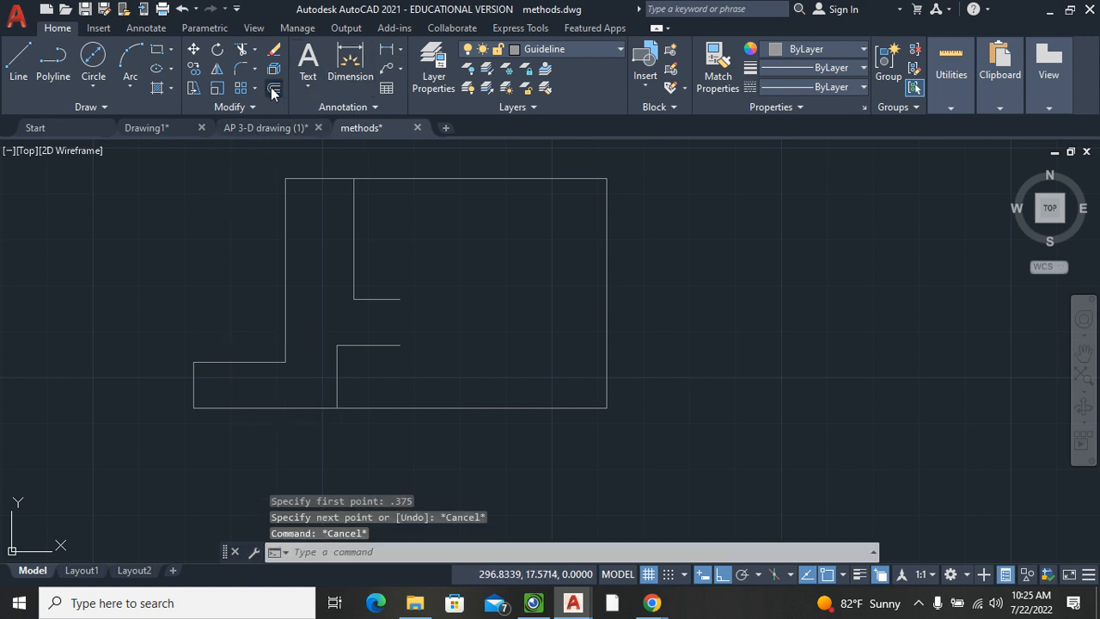
{"action": "type", "text": ".375"}
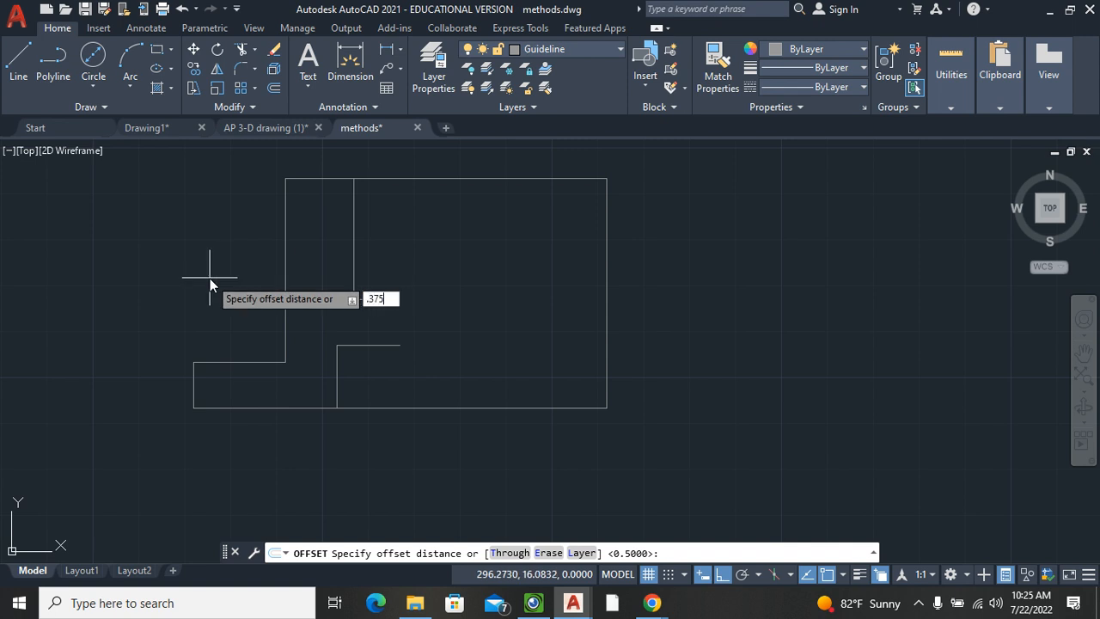
{"action": "key", "text": "Return"}
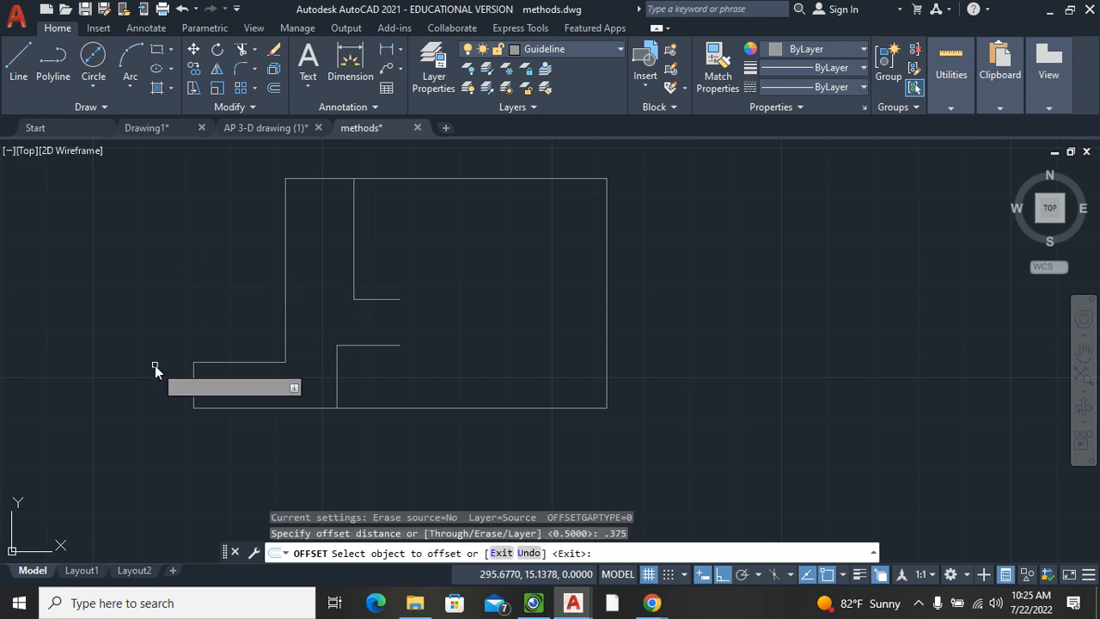
{"action": "left_click", "coordinate": [194, 383]}
{"action": "left_click", "coordinate": [217, 385]}
{"action": "key", "text": "Escape"}
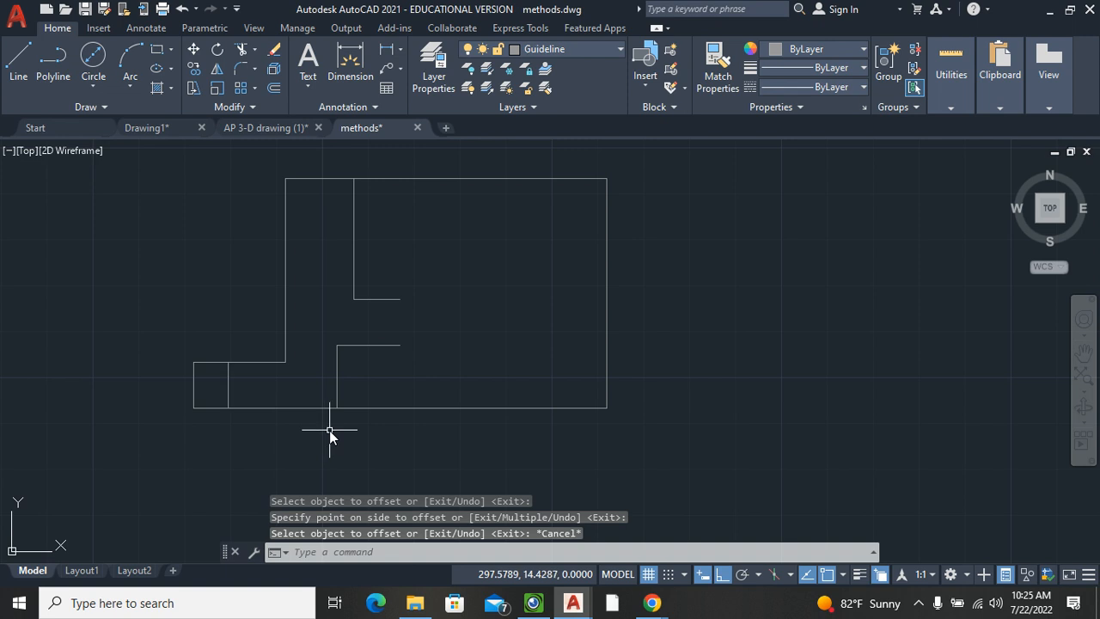
Step: Mirror the left half's lines about a vertical axis through the bottom edge's midpoint, keeping the source objects
{"action": "left_click", "coordinate": [406, 261]}
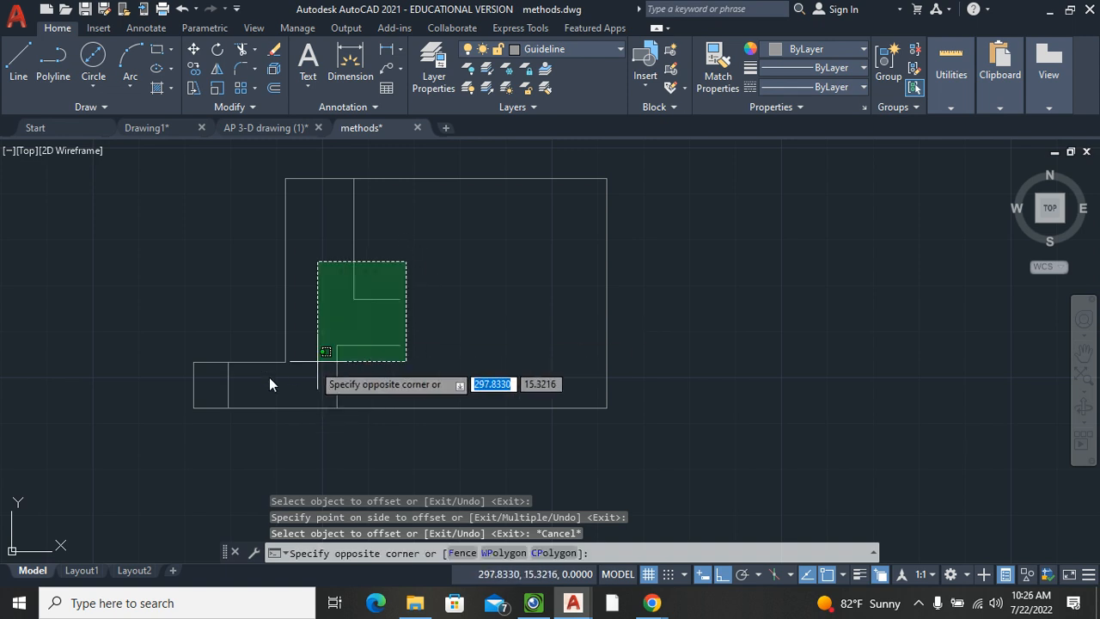
{"action": "left_click", "coordinate": [176, 400]}
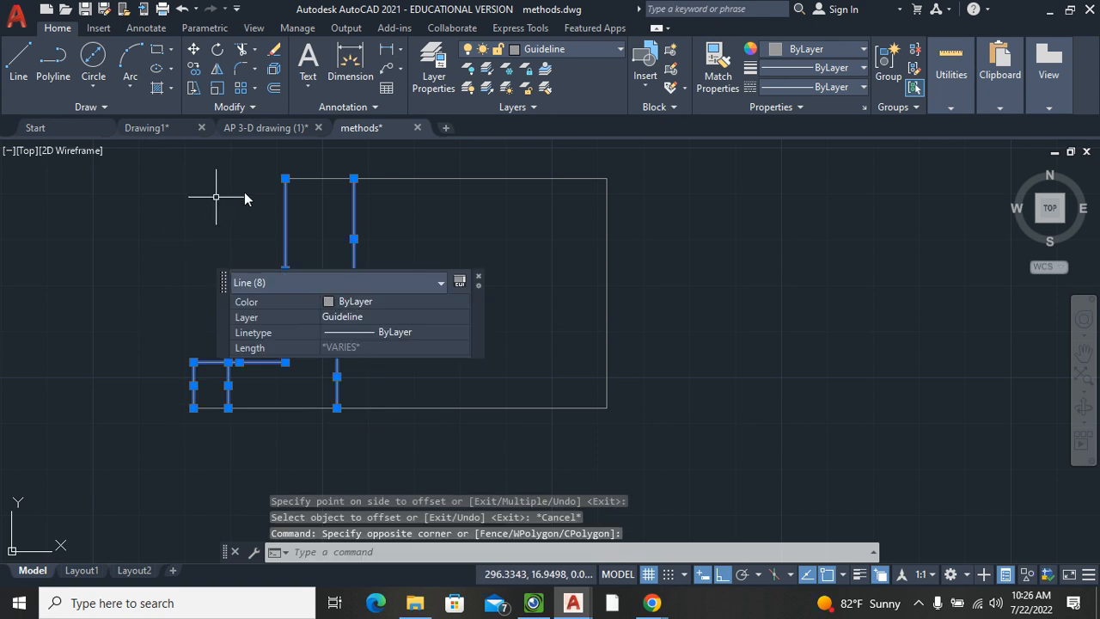
{"action": "left_click", "coordinate": [219, 68]}
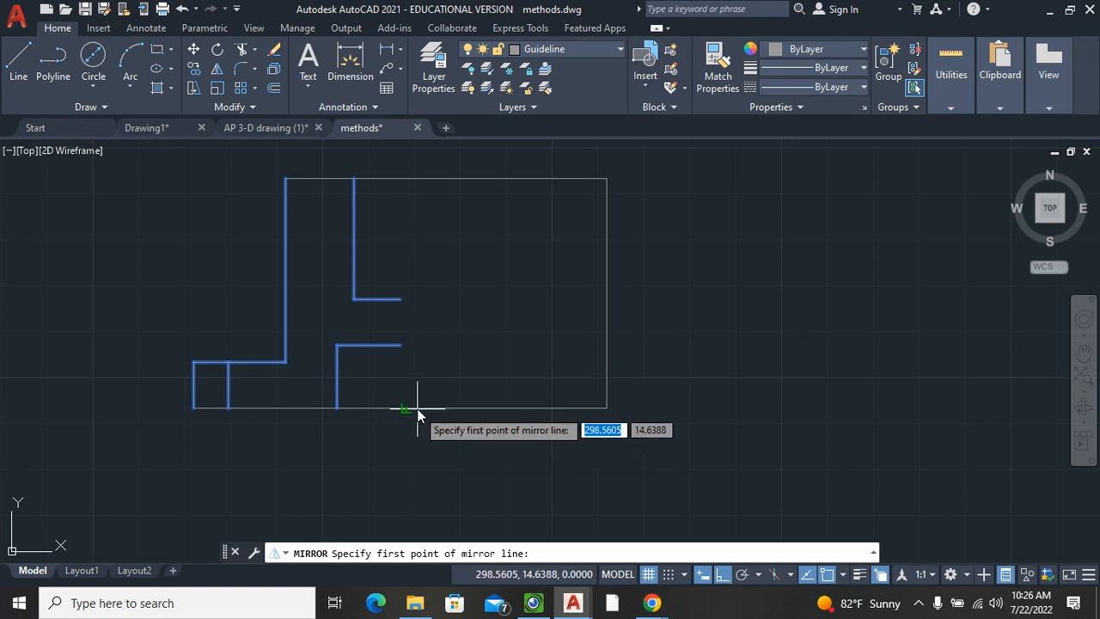
{"action": "left_click", "coordinate": [399, 410]}
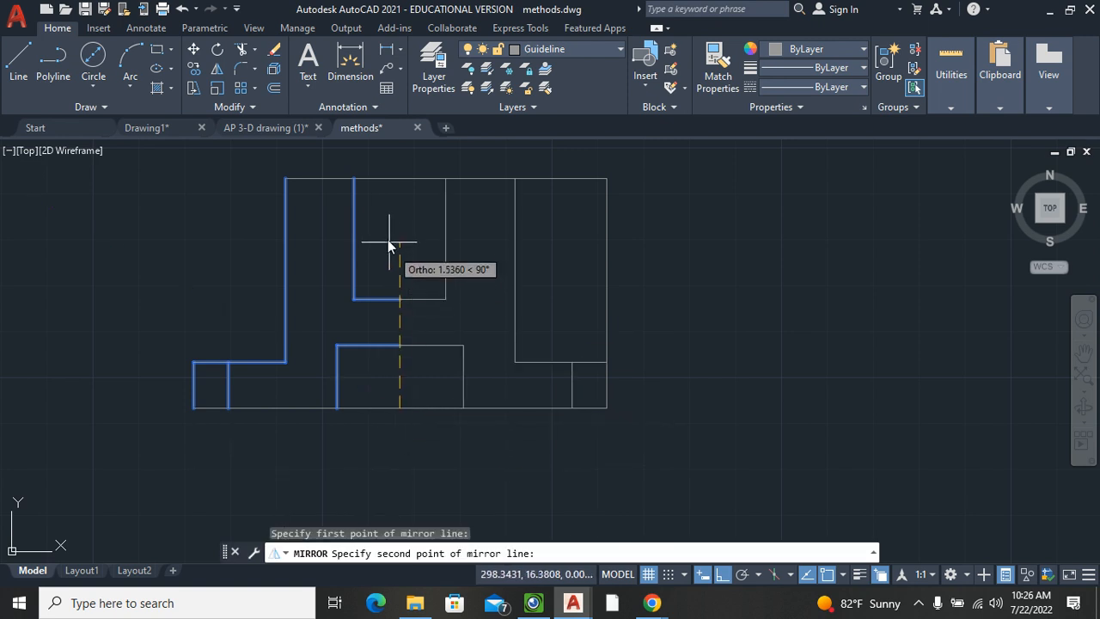
{"action": "left_click", "coordinate": [386, 227]}
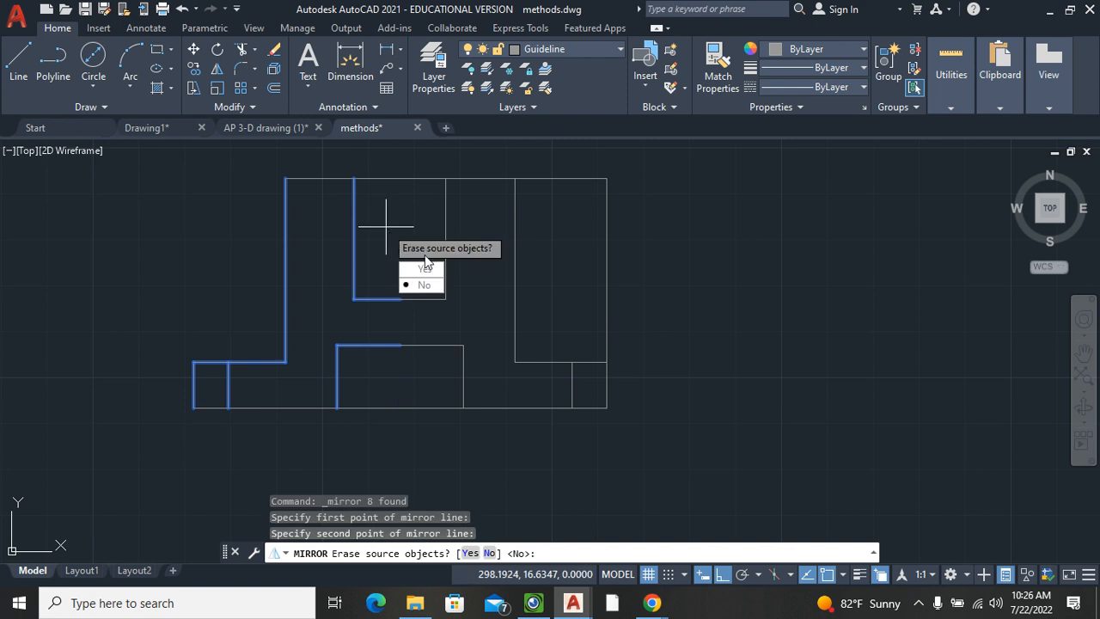
{"action": "left_click", "coordinate": [430, 285]}
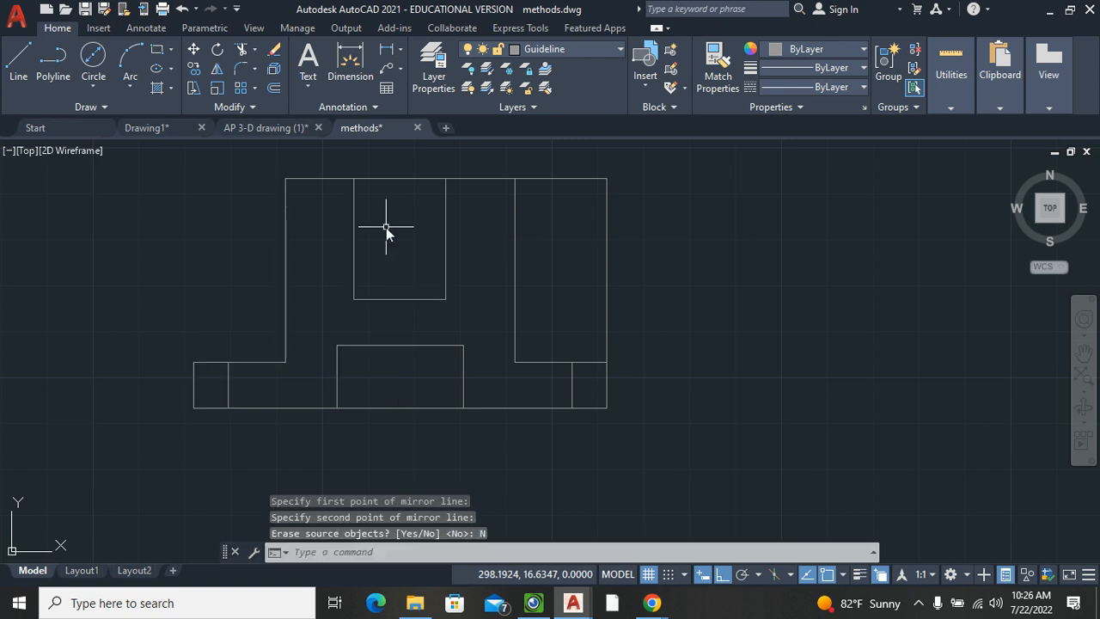
Step: Trim the top edge between the two uprights and from the right upright to the outer right edge
{"action": "left_click", "coordinate": [243, 49]}
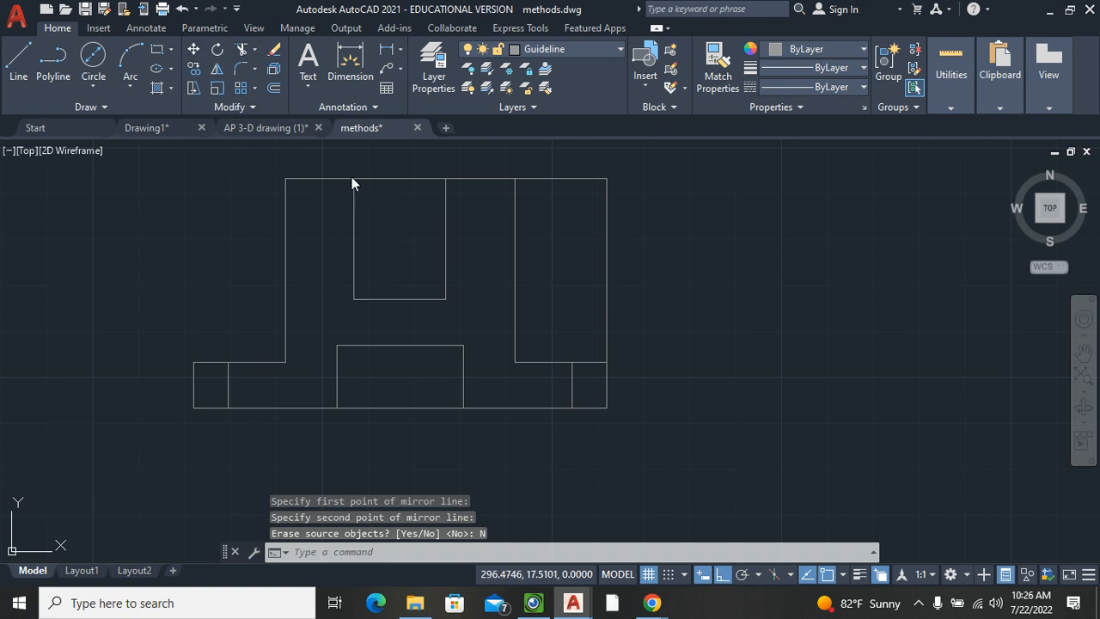
{"action": "left_click_drag", "start_coordinate": [389, 162], "coordinate": [381, 218]}
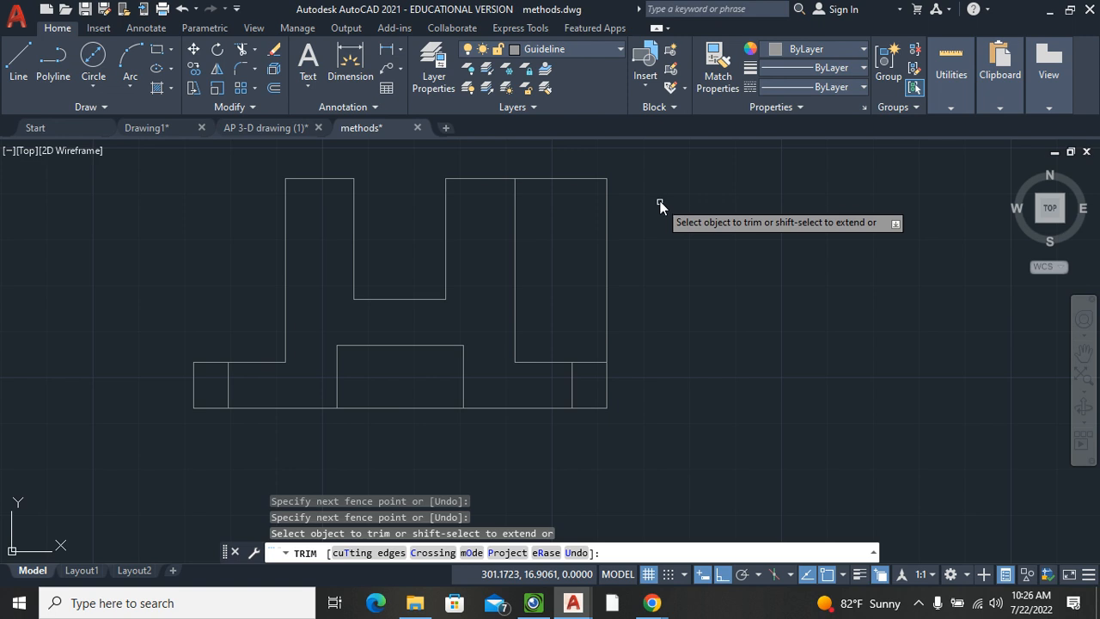
{"action": "left_click", "coordinate": [574, 182]}
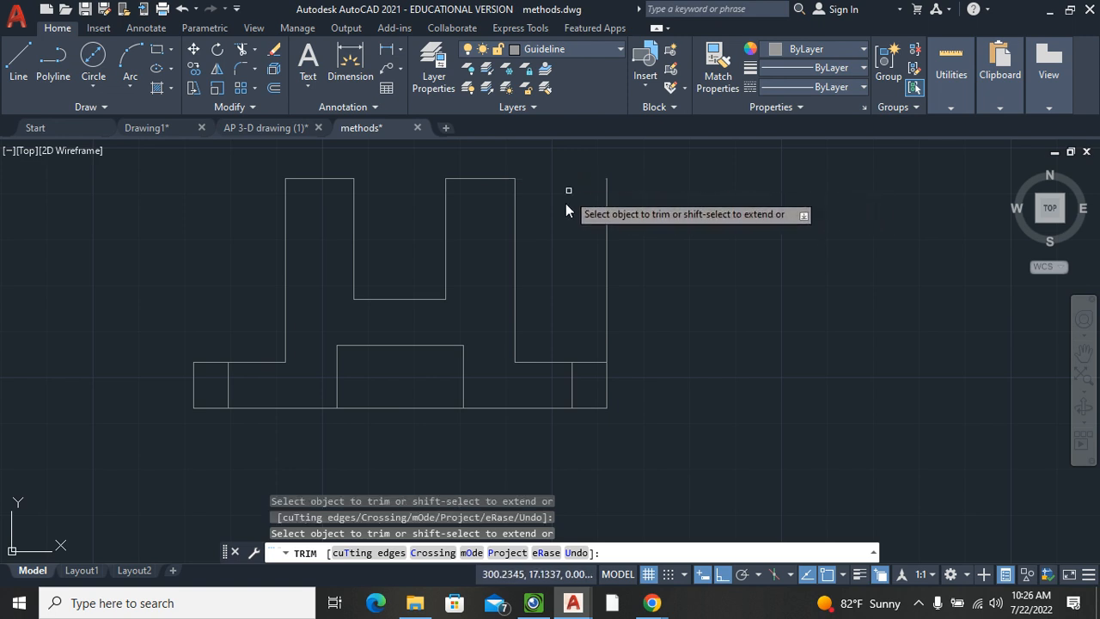
{"action": "key", "text": "Escape"}
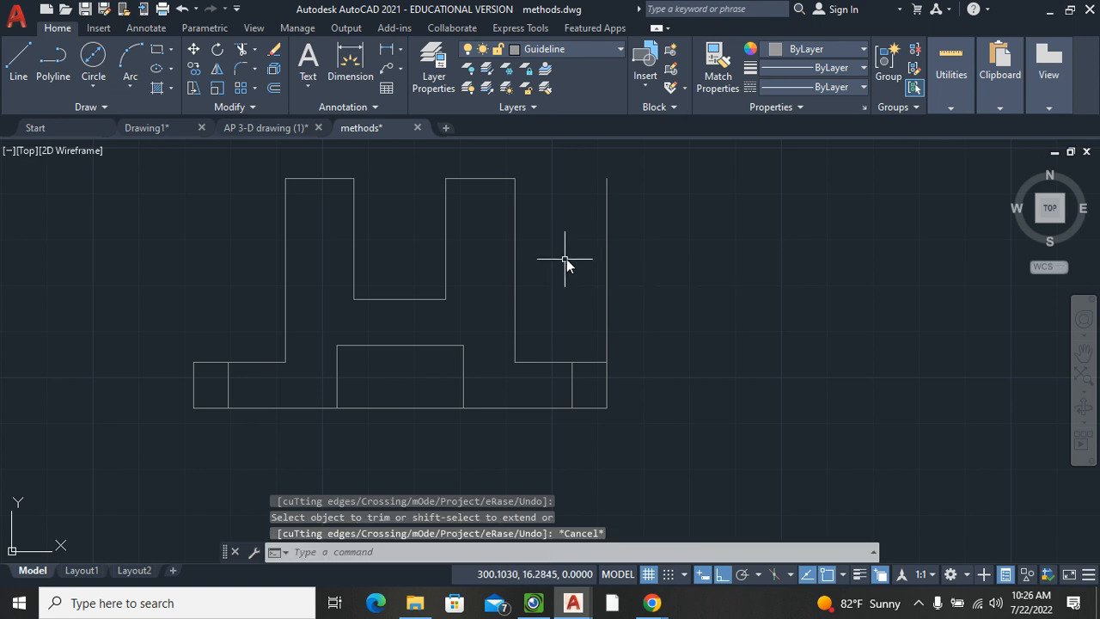
{"action": "middle_click_drag", "start_coordinate": [558, 279], "coordinate": [417, 317]}
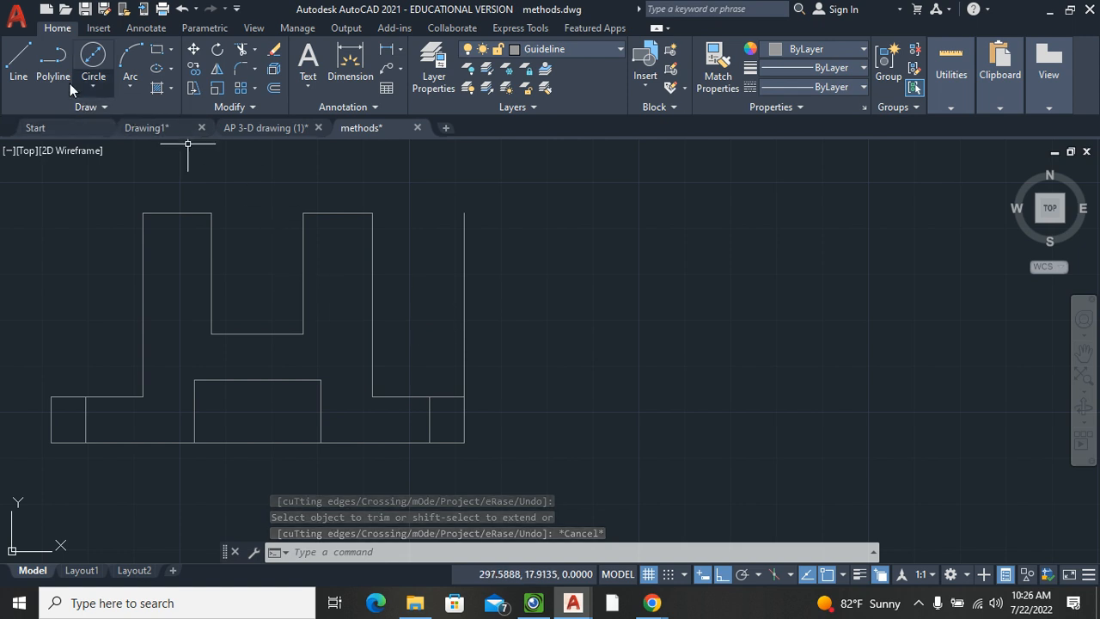
{"action": "left_click", "coordinate": [7, 68]}
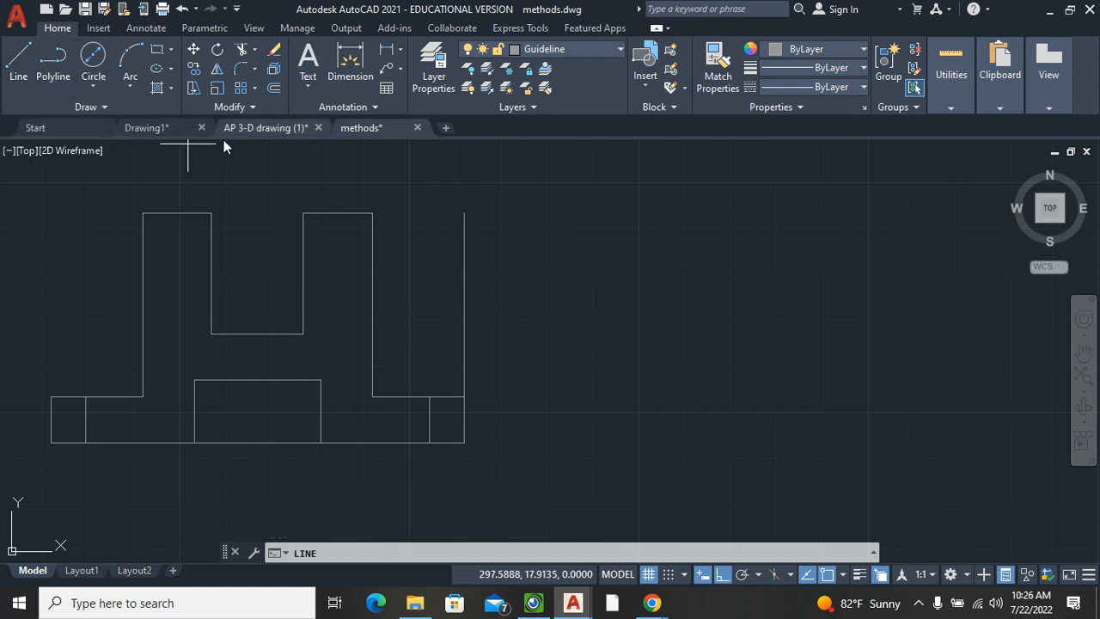
{"action": "mouse_move", "coordinate": [224, 134]}
{"action": "key", "text": "Escape"}
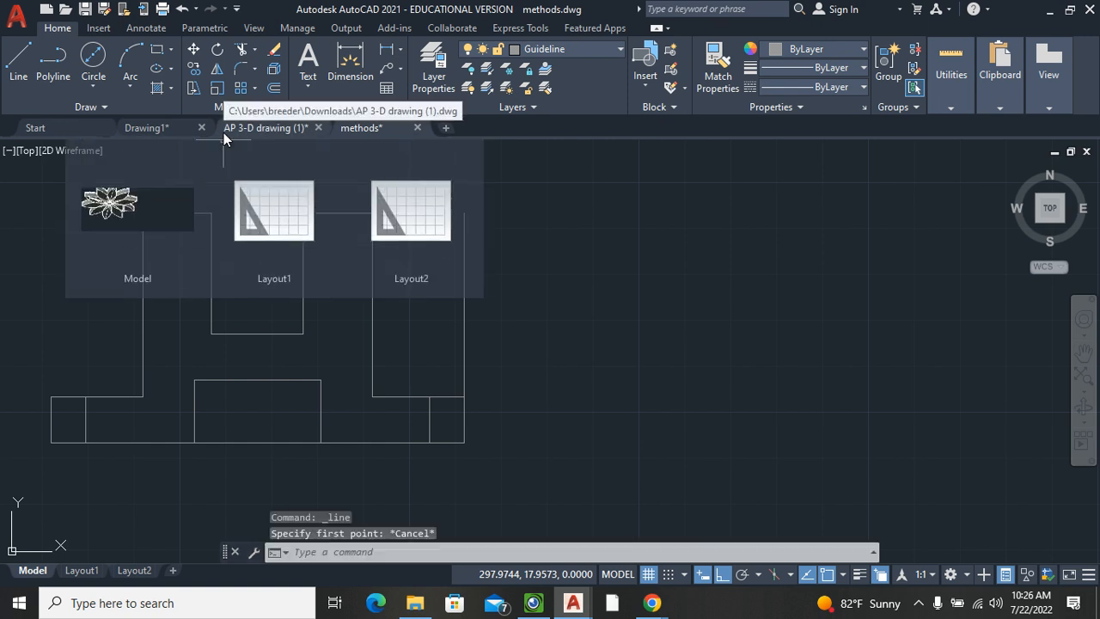
{"action": "key", "text": "Escape"}
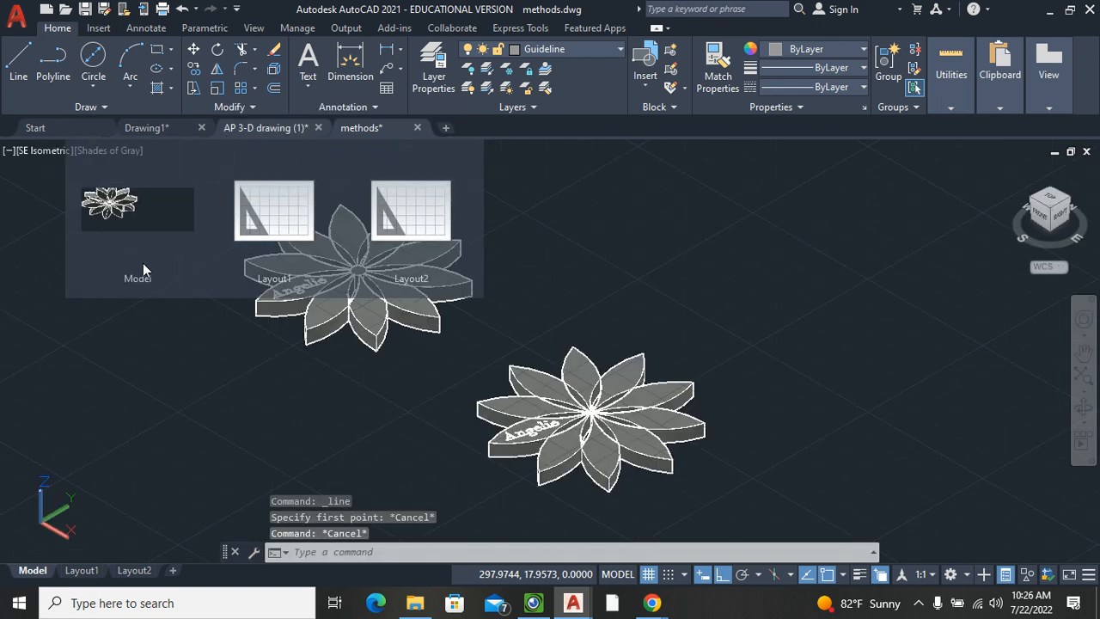
{"action": "left_click", "coordinate": [464, 329]}
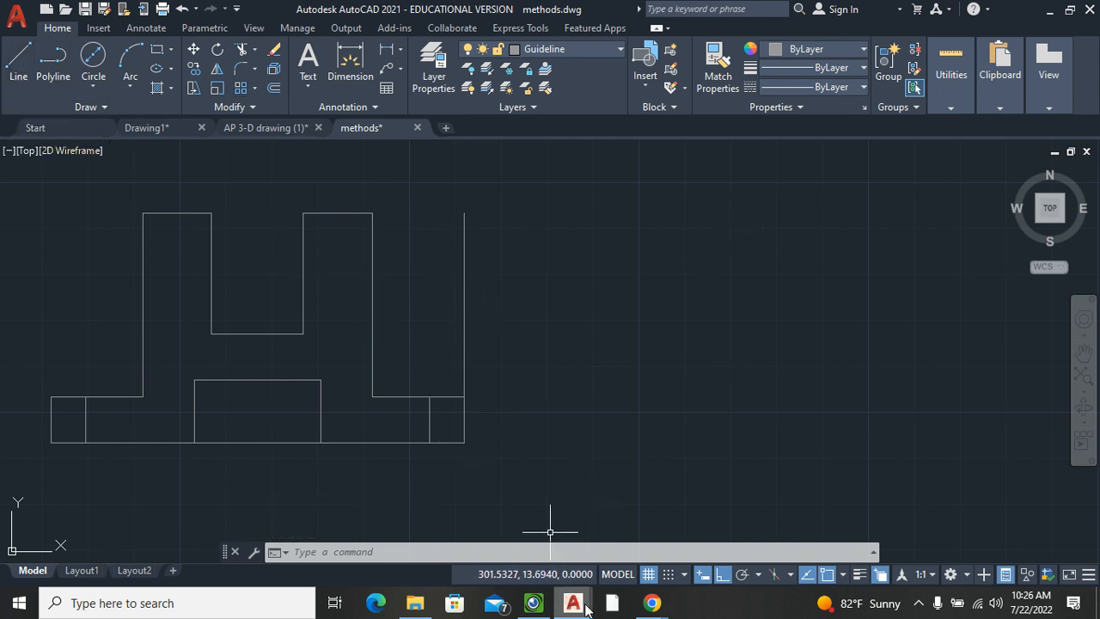
Step: Examine the Rod Support figure's depth and height dimensions in Visualizer and return to methods.dwg in AutoCAD
{"action": "left_click", "coordinate": [534, 603]}
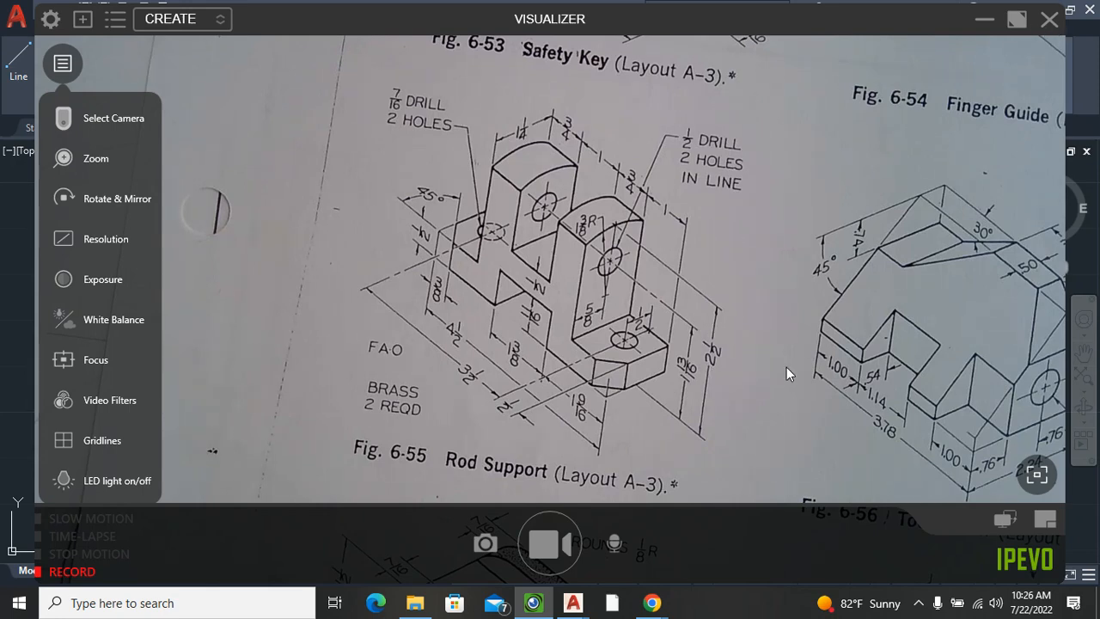
{"action": "mouse_move", "coordinate": [573, 603]}
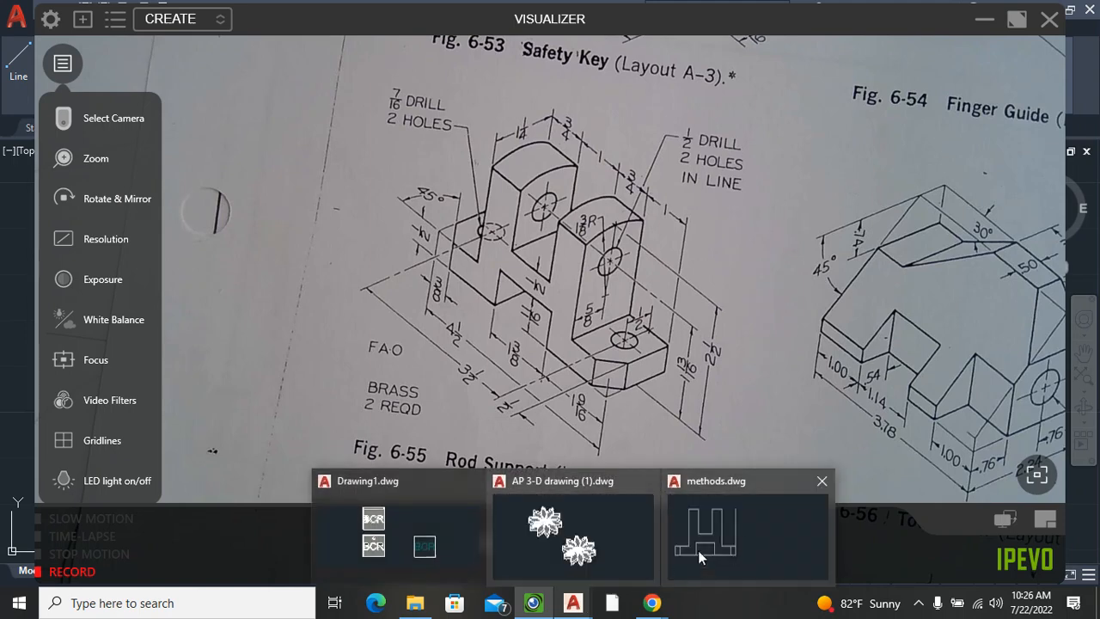
{"action": "left_click", "coordinate": [736, 531]}
Step: Draw the side view's outline as a closed rectangle 1.25 wide and 2.5 high, starting 1 to the right of the front view's bottom-right corner
{"action": "left_click", "coordinate": [21, 60]}
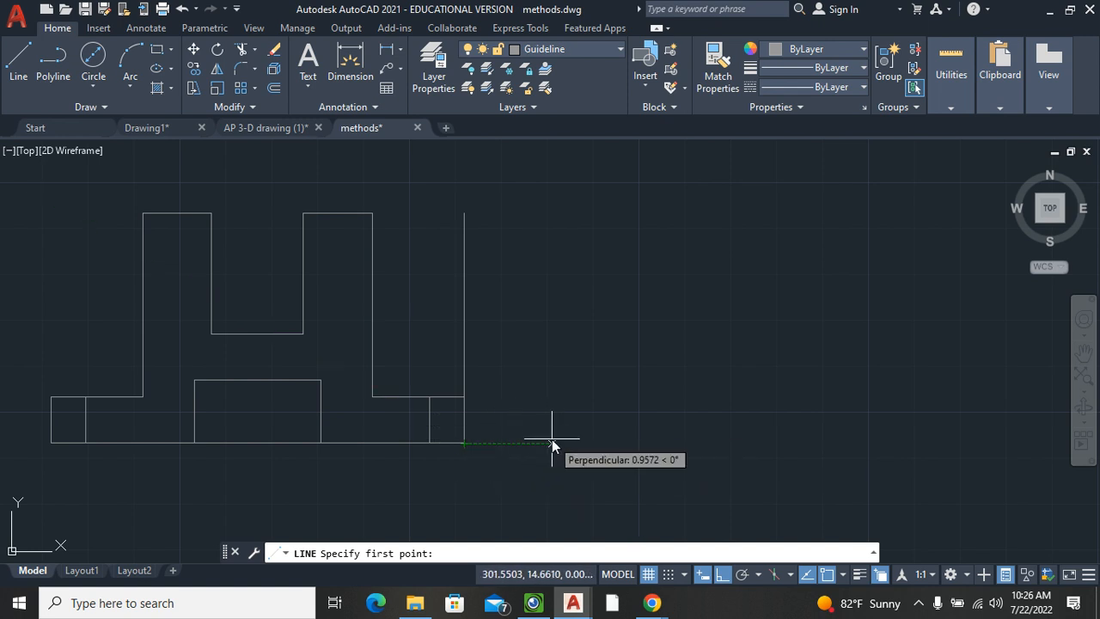
{"action": "type", "text": "1"}
{"action": "key", "text": "Return"}
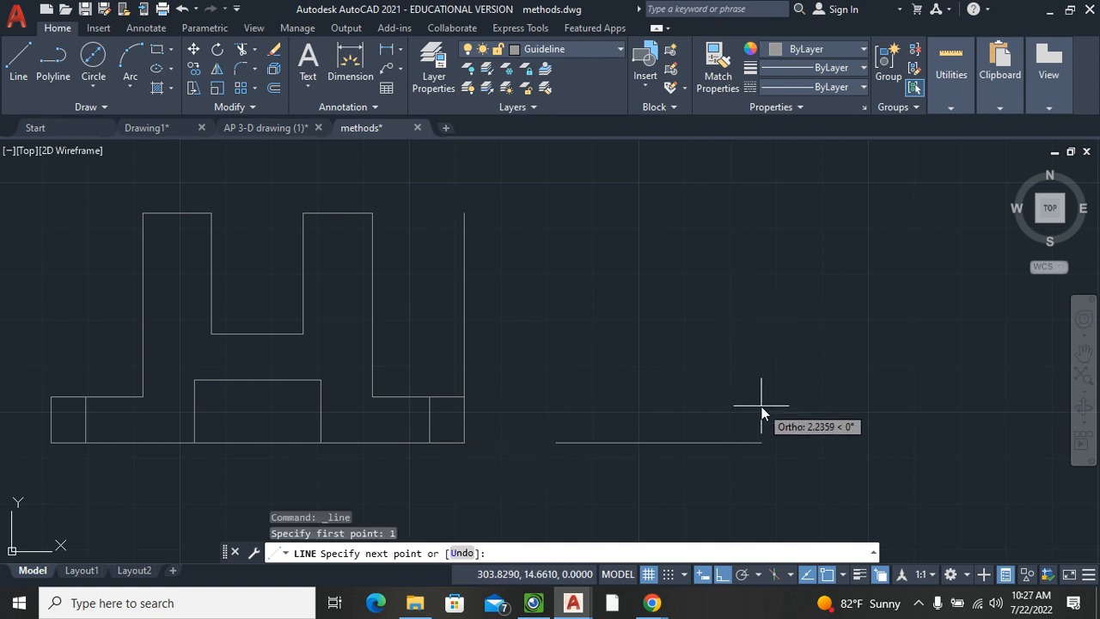
{"action": "type", "text": "1.25"}
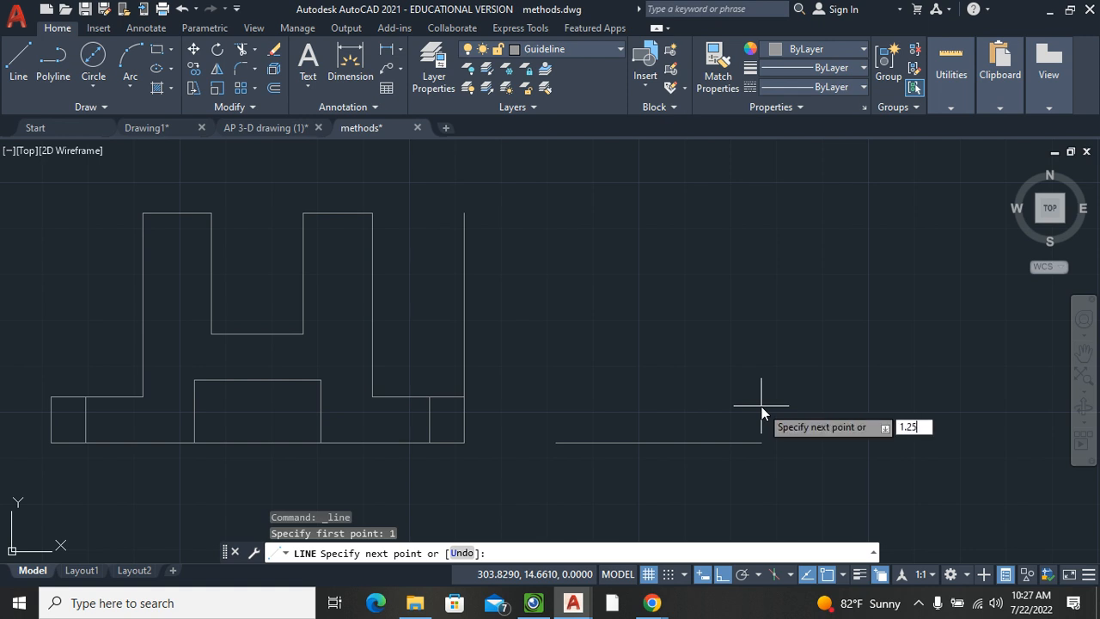
{"action": "key", "text": "Return"}
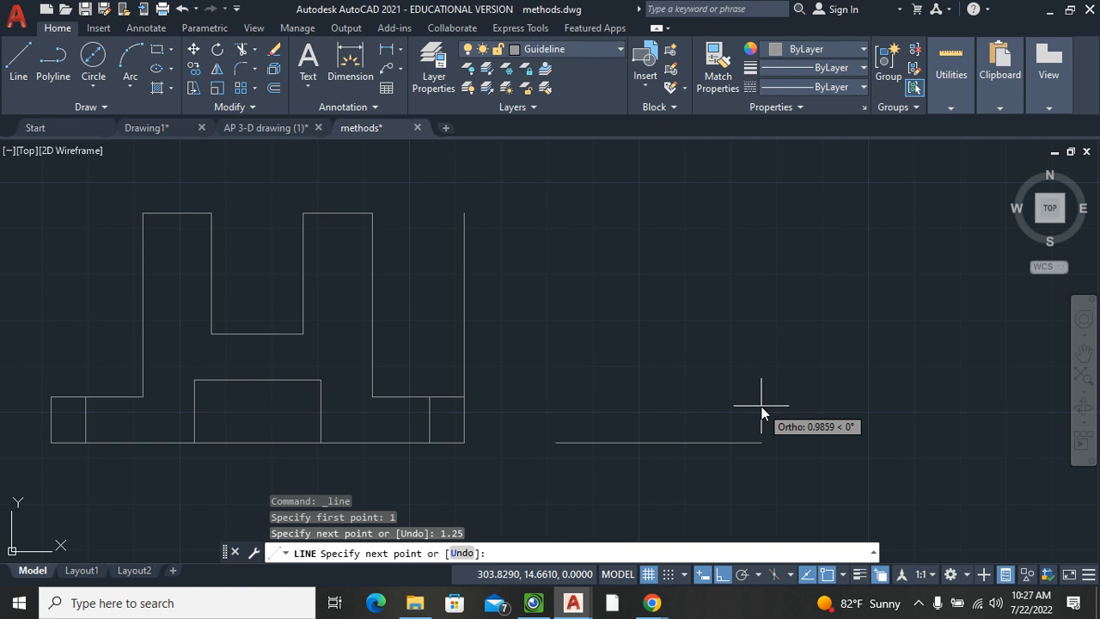
{"action": "type", "text": "2.5"}
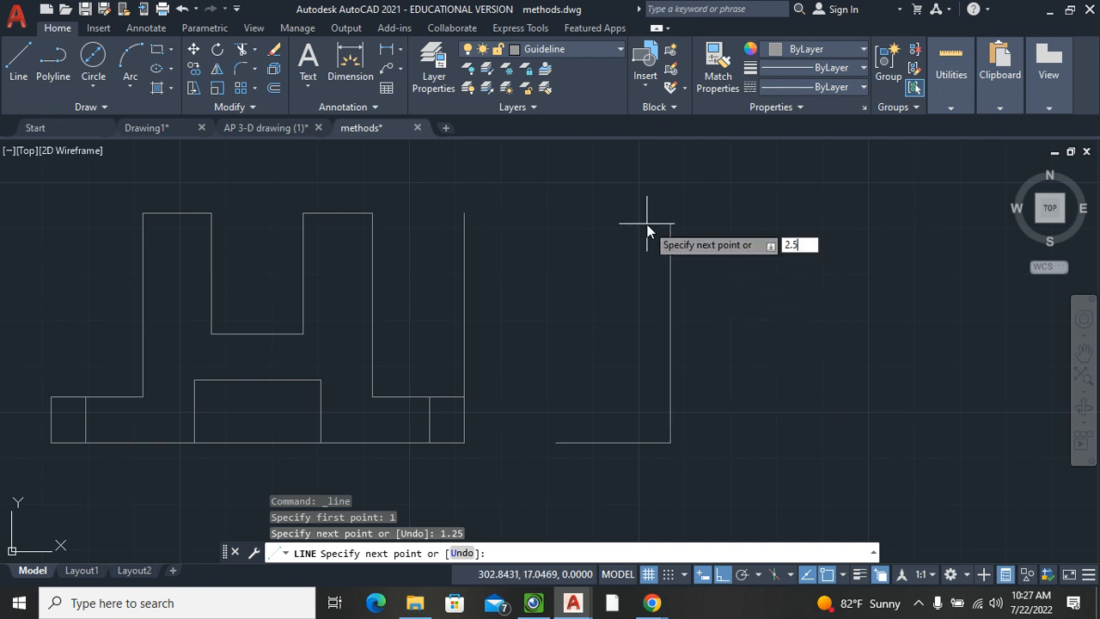
{"action": "key", "text": "Return"}
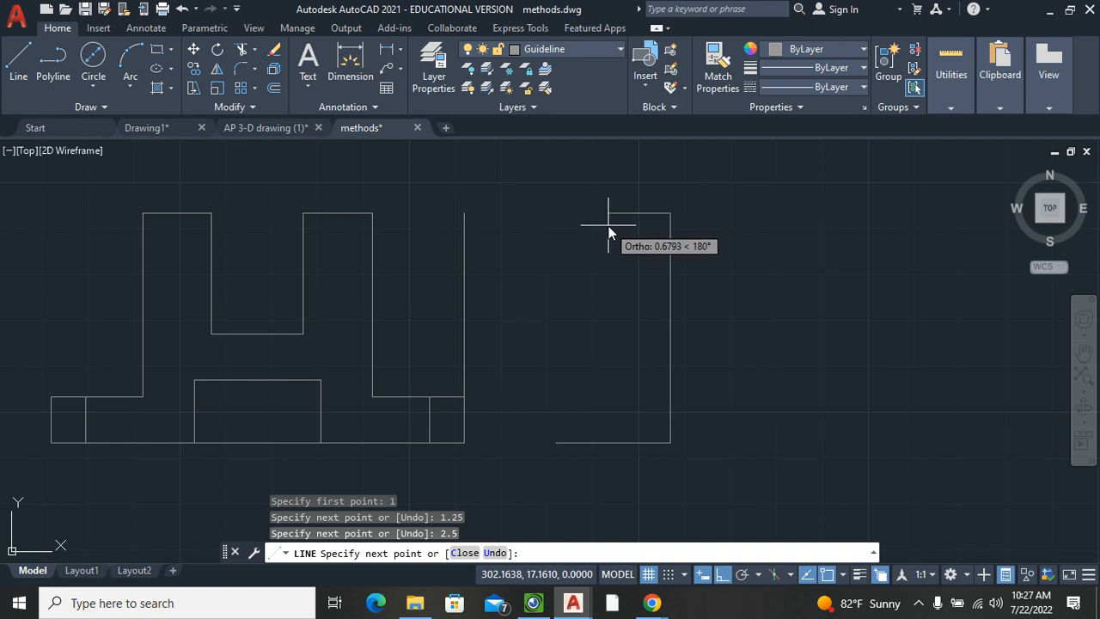
{"action": "type", "text": "1.25"}
{"action": "key", "text": "Return"}
{"action": "type", "text": "c"}
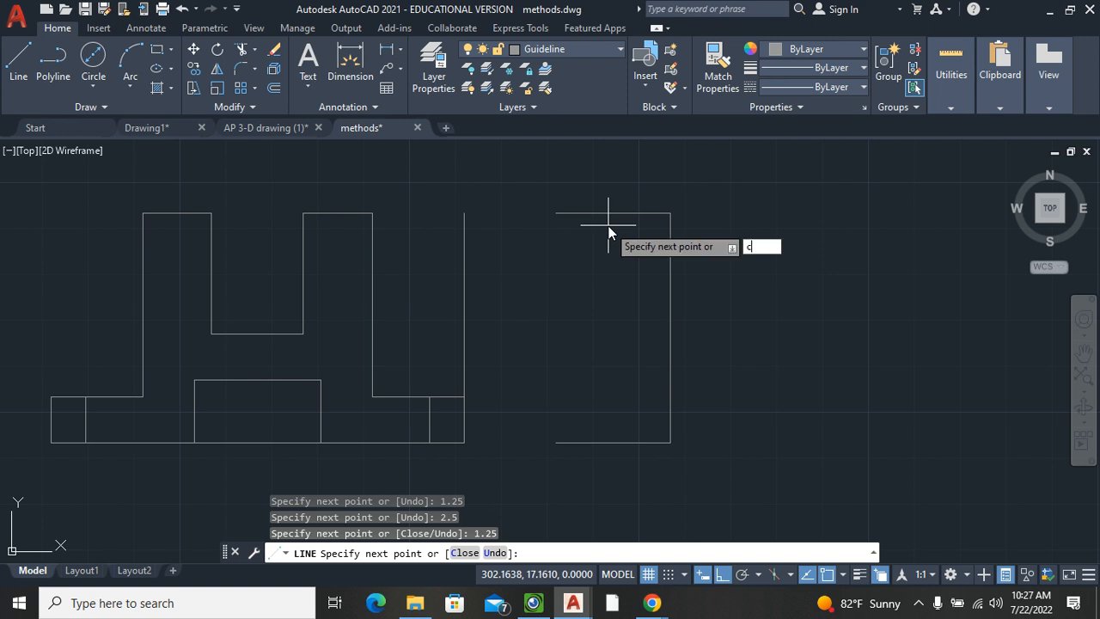
{"action": "key", "text": "Return"}
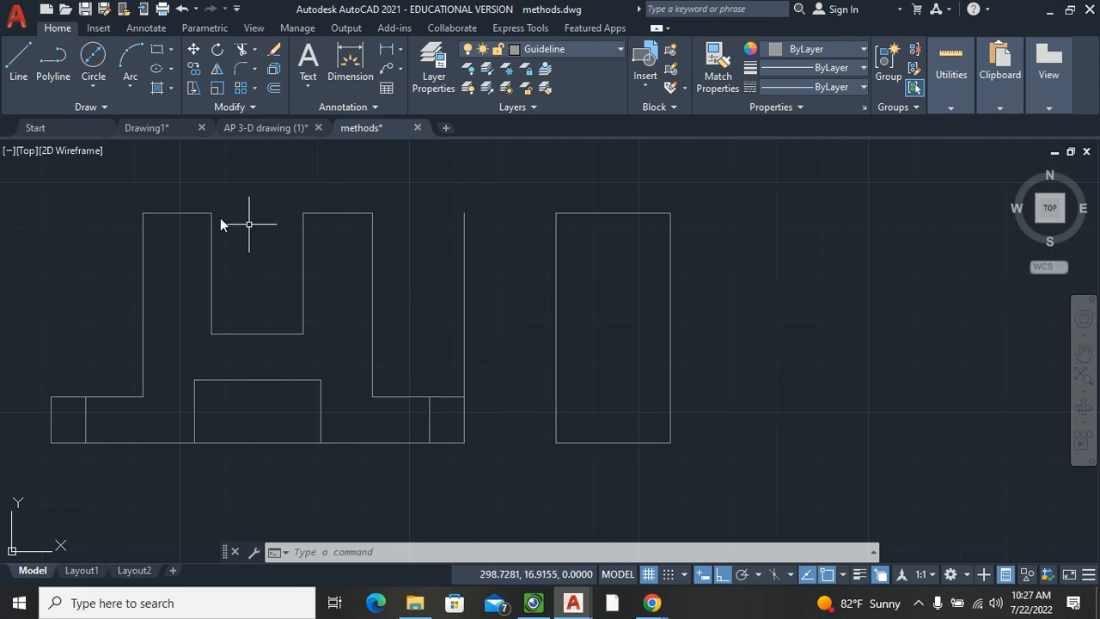
Step: Draw a horizontal projection line from the front view base's top-right corner to the side view's right edge
{"action": "left_click", "coordinate": [18, 60]}
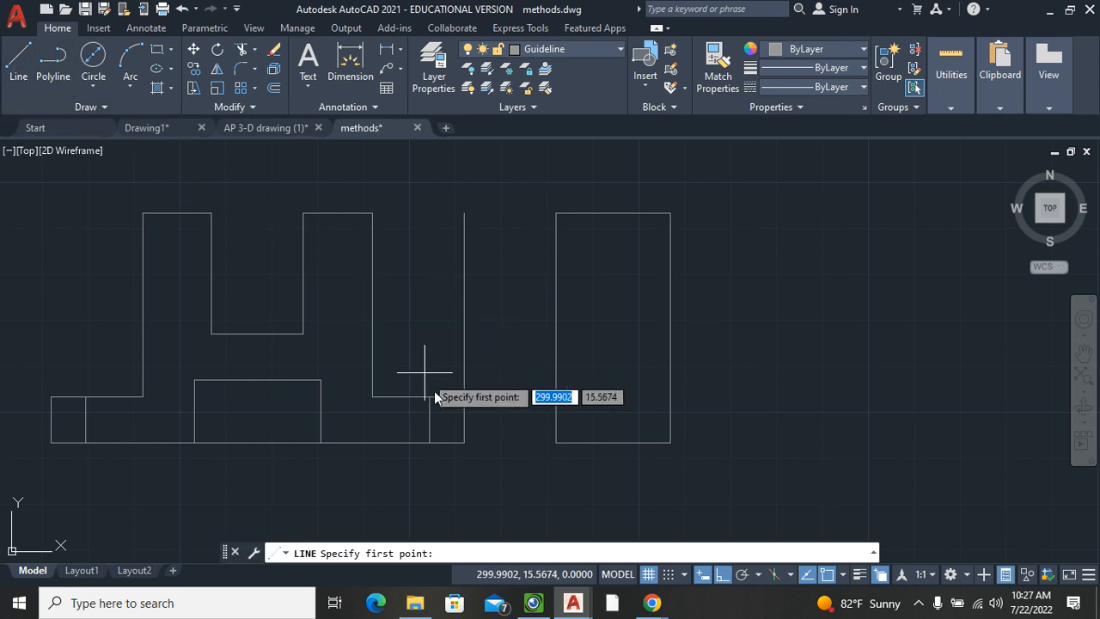
{"action": "left_click", "coordinate": [464, 396]}
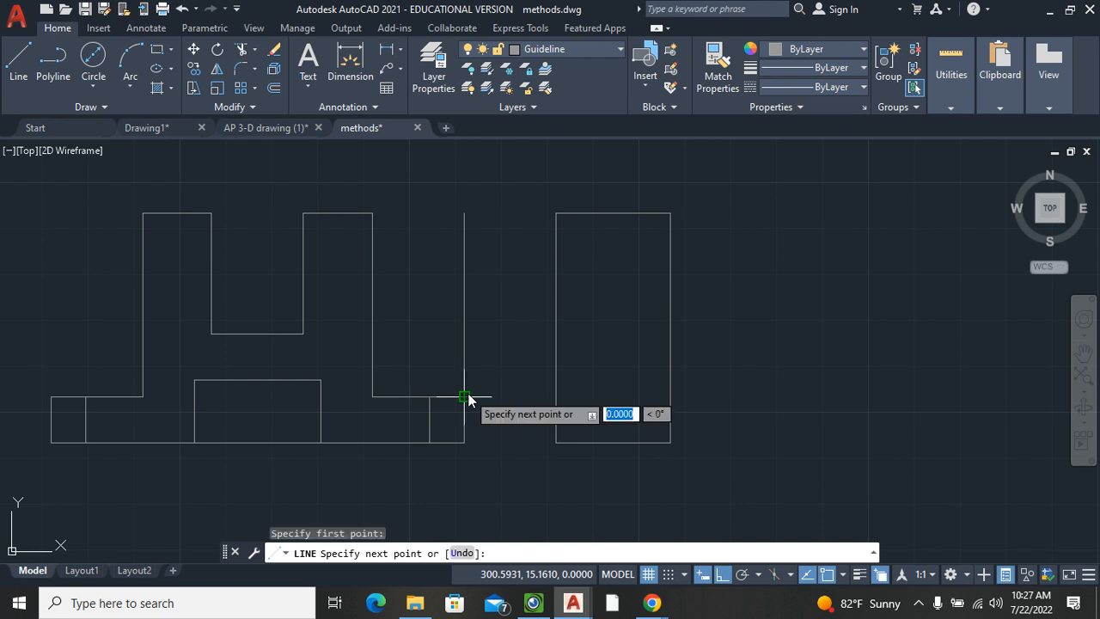
{"action": "left_click", "coordinate": [671, 396]}
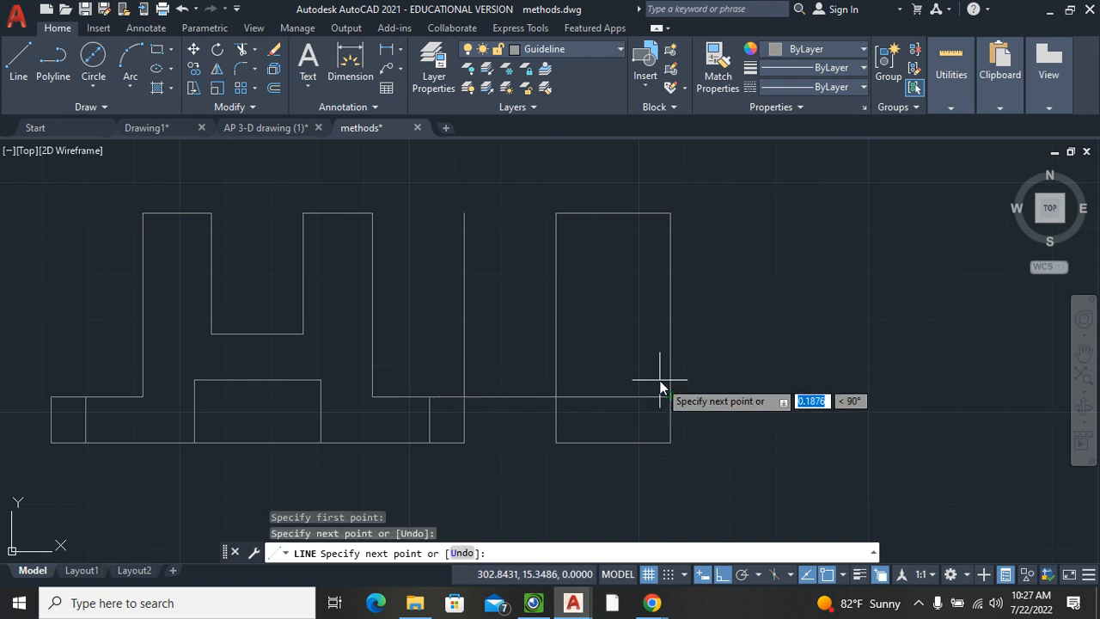
{"action": "key", "text": "Return"}
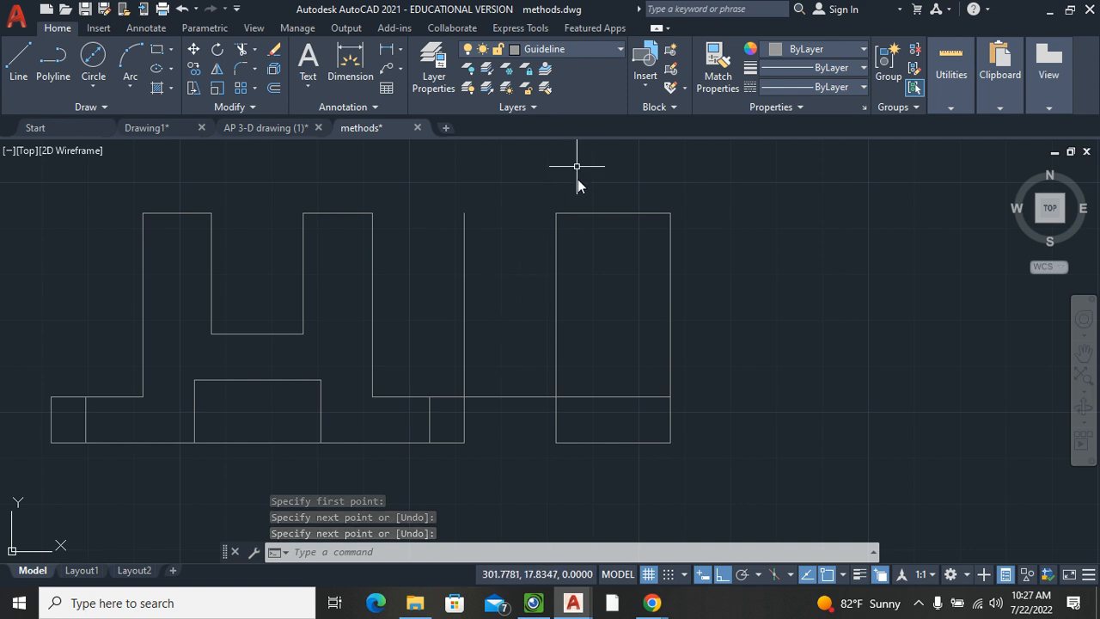
Step: Move all lines of both views to the Object layer and make Object the current layer
{"action": "left_click", "coordinate": [724, 200]}
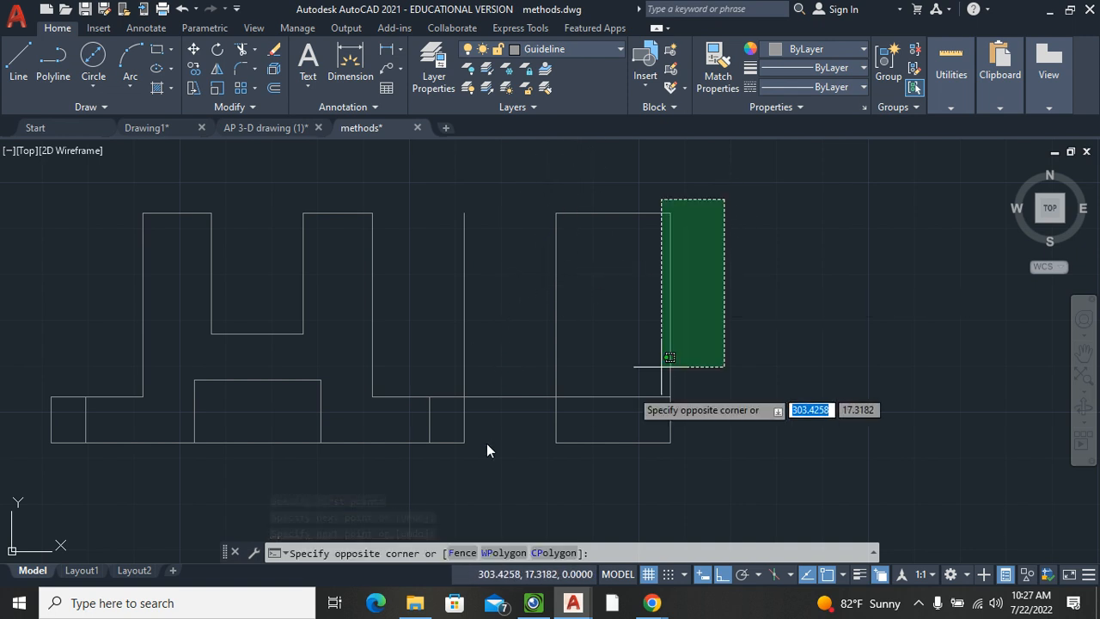
{"action": "left_click", "coordinate": [47, 470]}
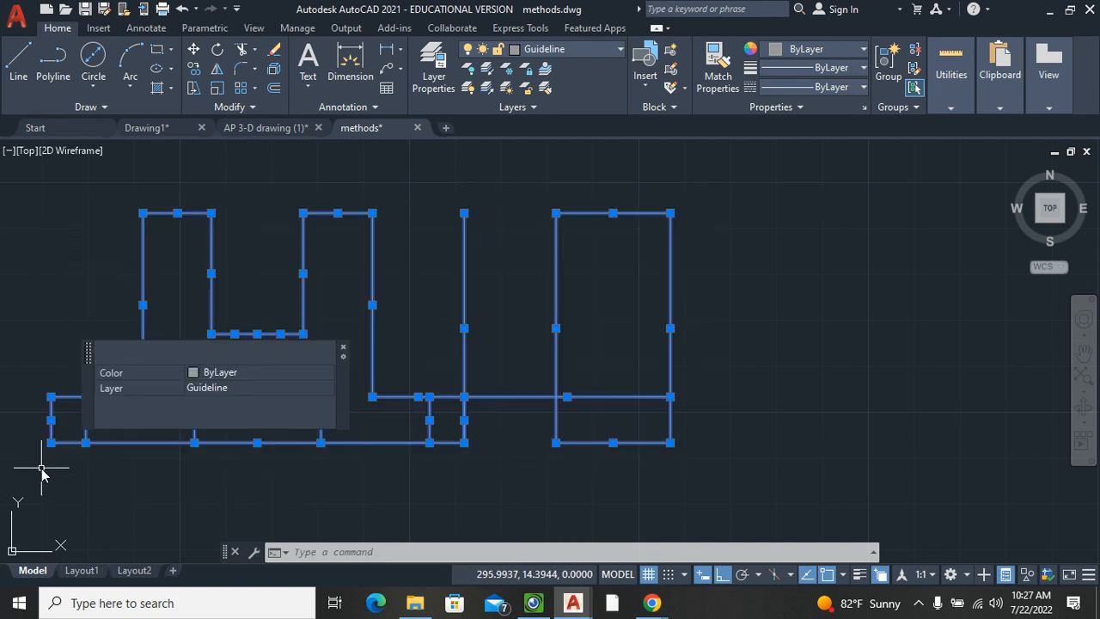
{"action": "left_click", "coordinate": [574, 49]}
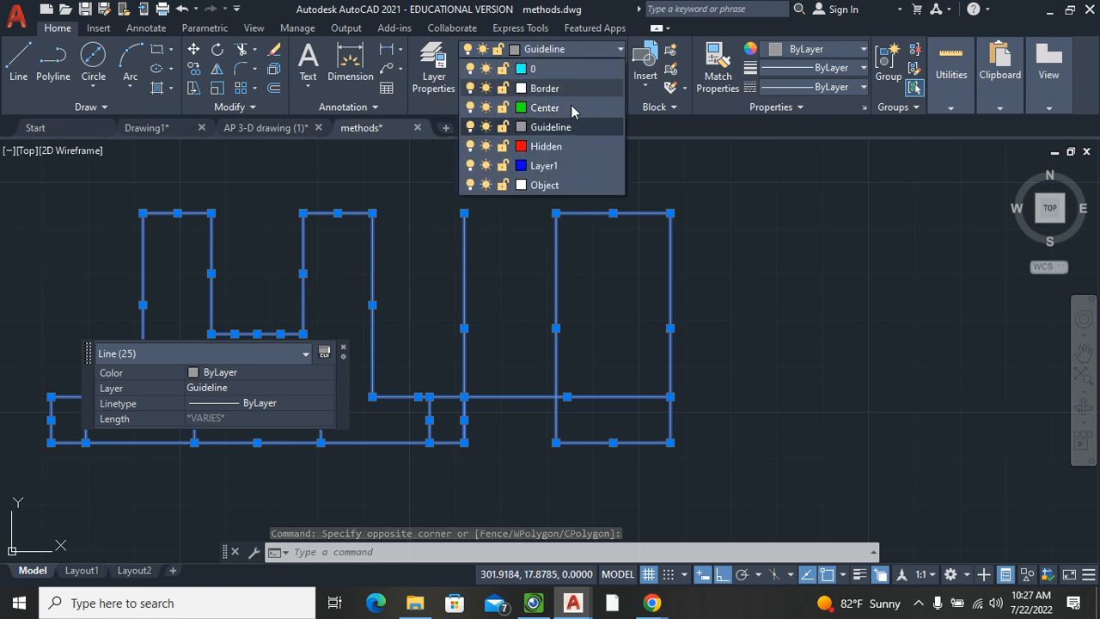
{"action": "left_click", "coordinate": [582, 184]}
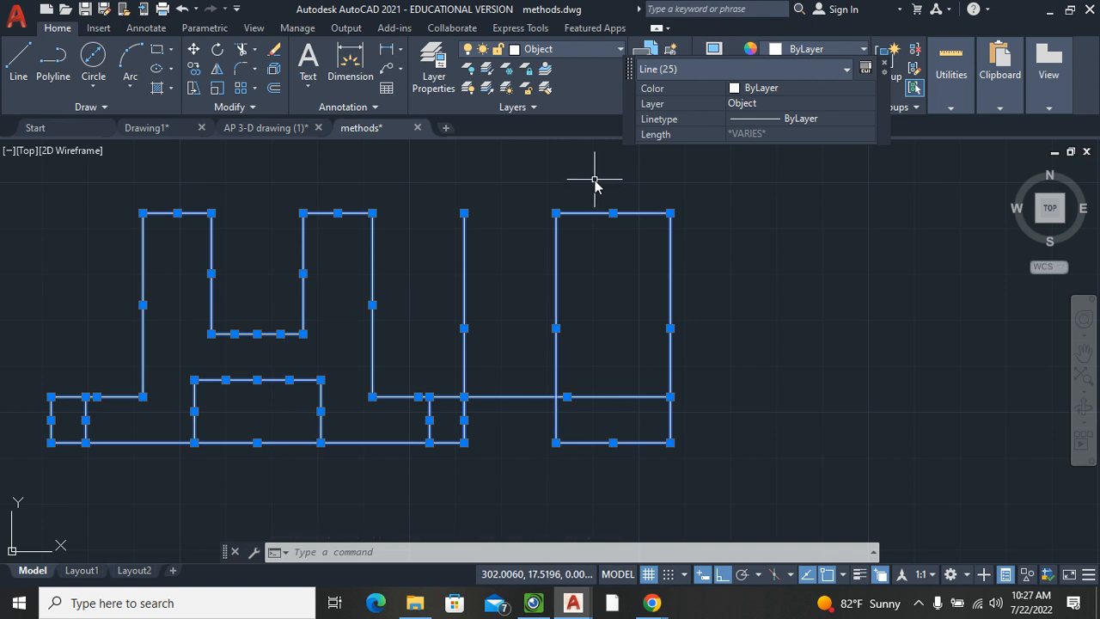
{"action": "key", "text": "Escape"}
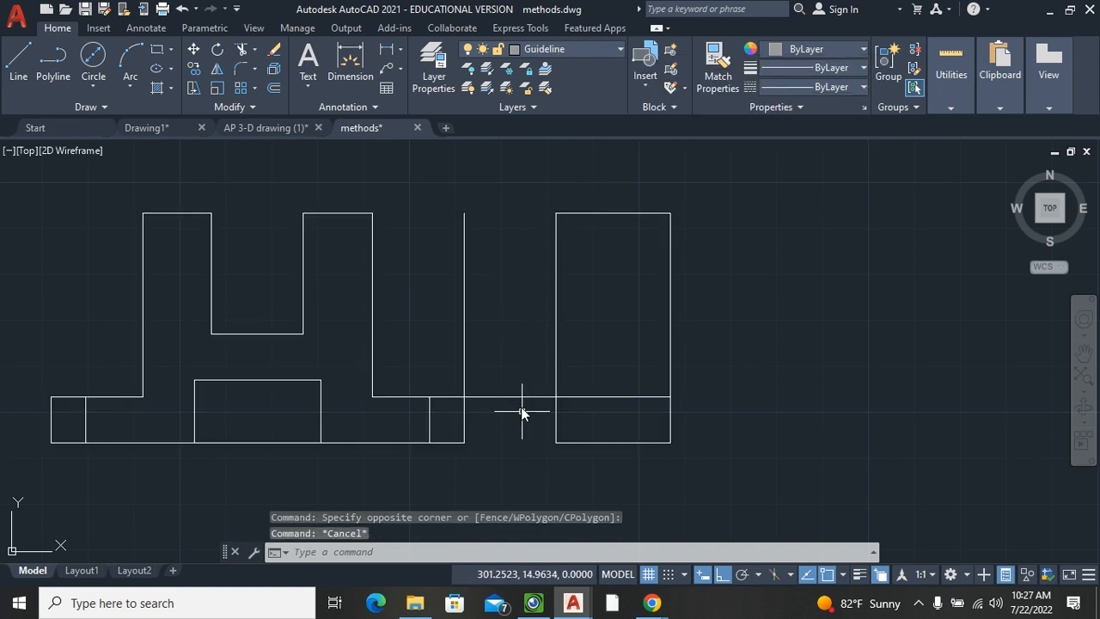
{"action": "left_click", "coordinate": [582, 49]}
{"action": "left_click", "coordinate": [583, 185]}
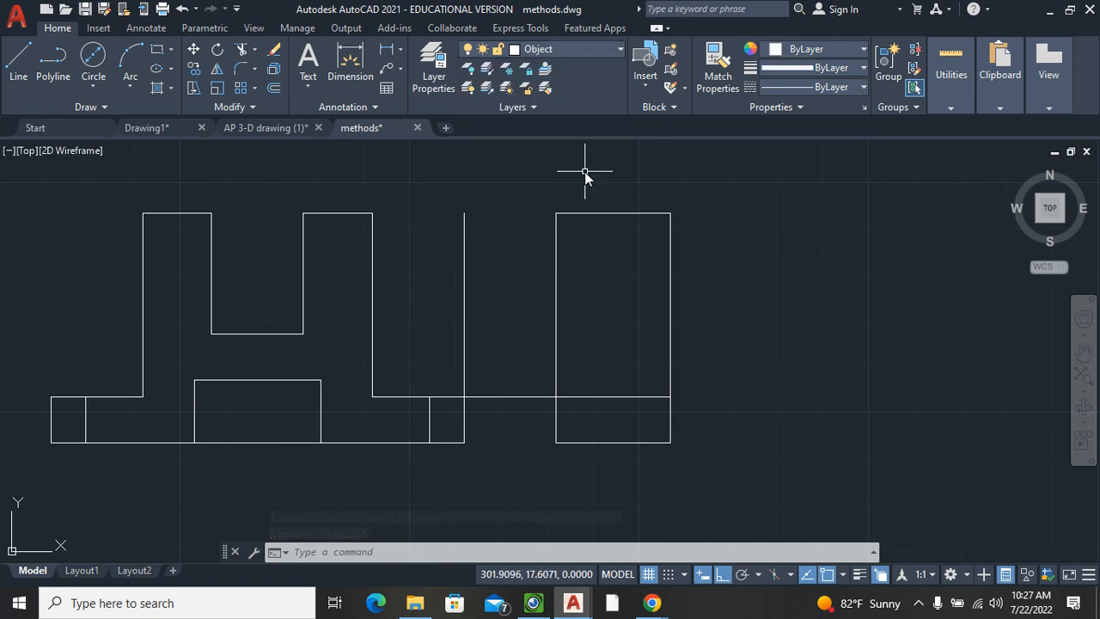
{"action": "key", "text": "Escape"}
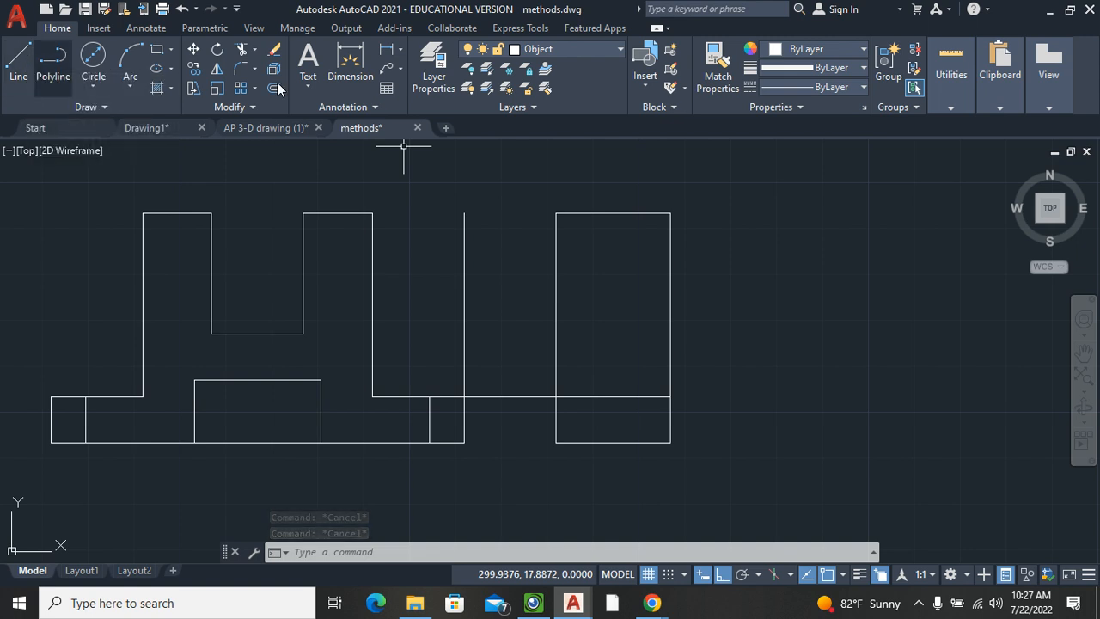
Step: Trim the projection line's portion in the gap between the front and side views
{"action": "left_click", "coordinate": [241, 49]}
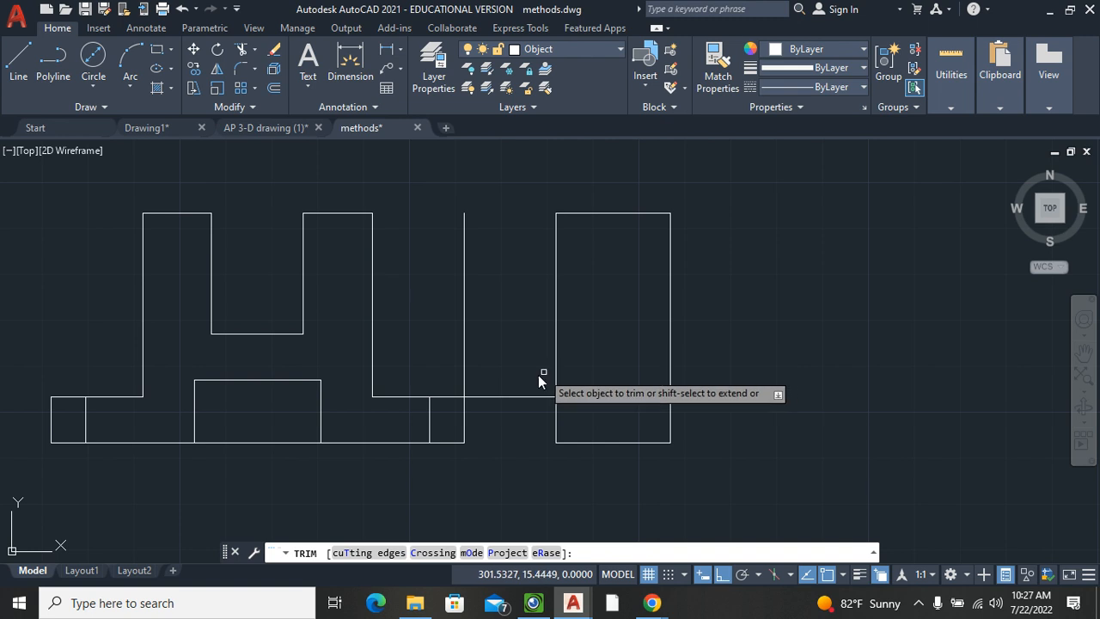
{"action": "left_click", "coordinate": [512, 392]}
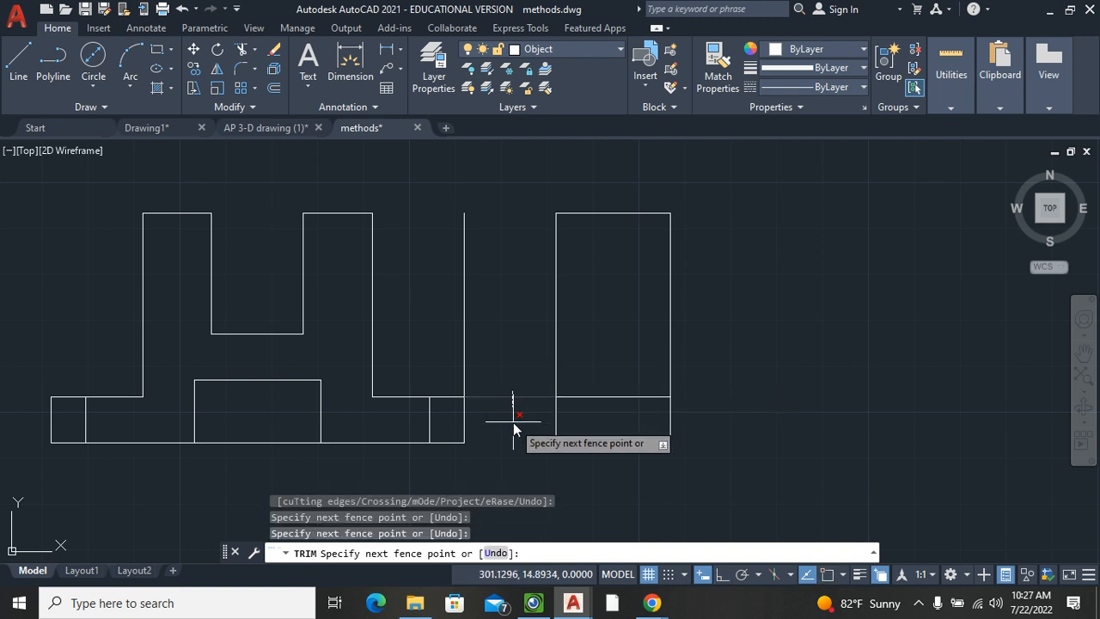
{"action": "key", "text": "Return"}
{"action": "key", "text": "Escape"}
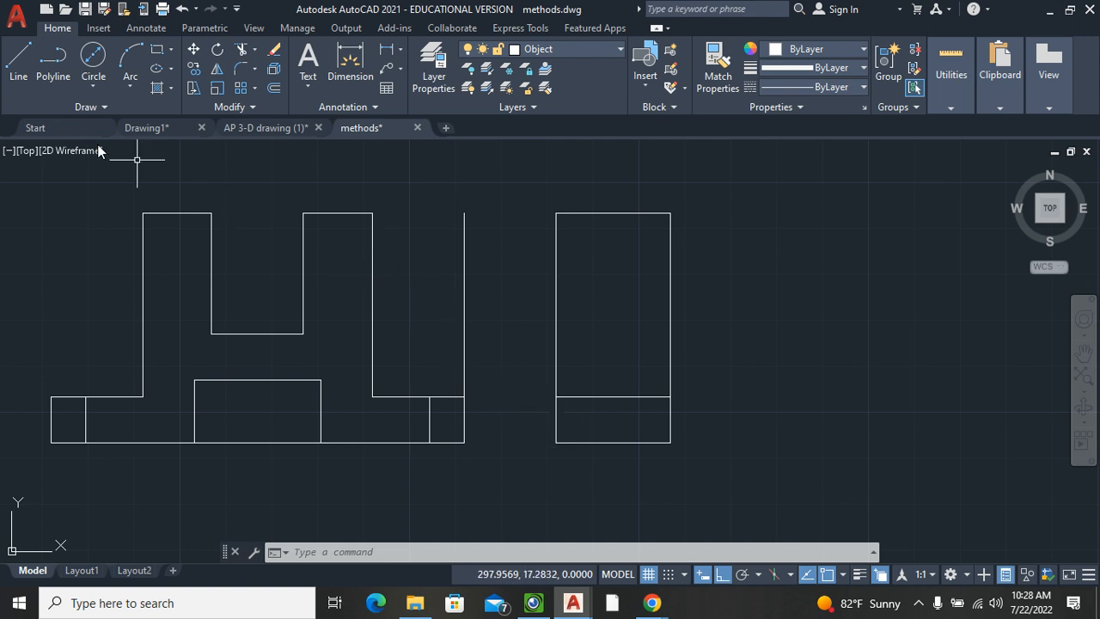
Step: Draw a vertical line in the side view's base, 0.375 from its bottom-left corner, up to the base's top edge
{"action": "left_click", "coordinate": [18, 58]}
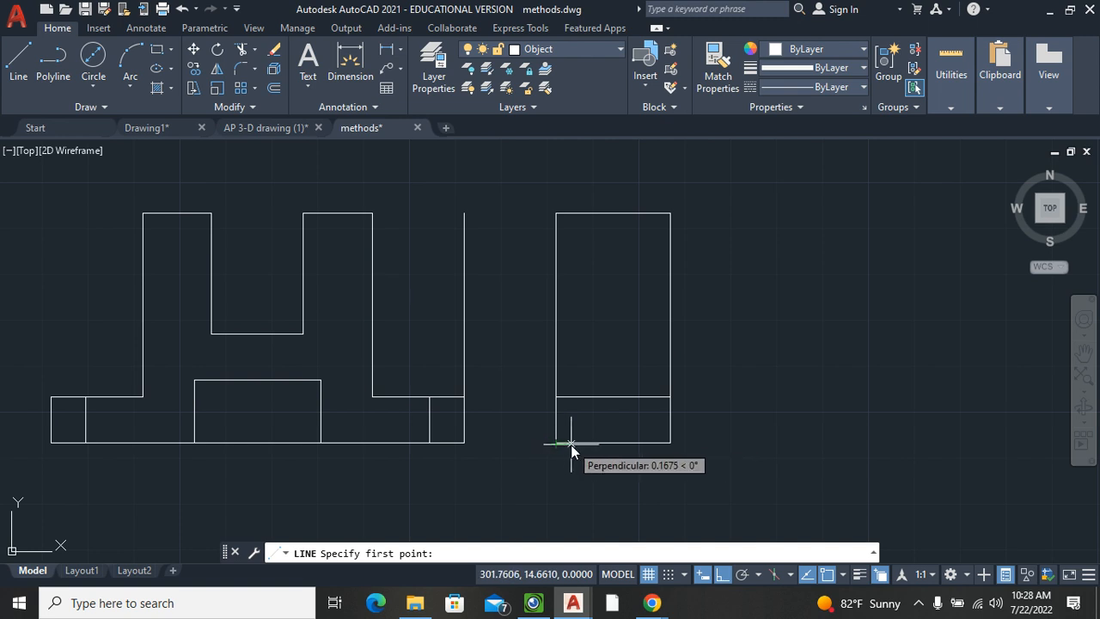
{"action": "type", "text": ".375"}
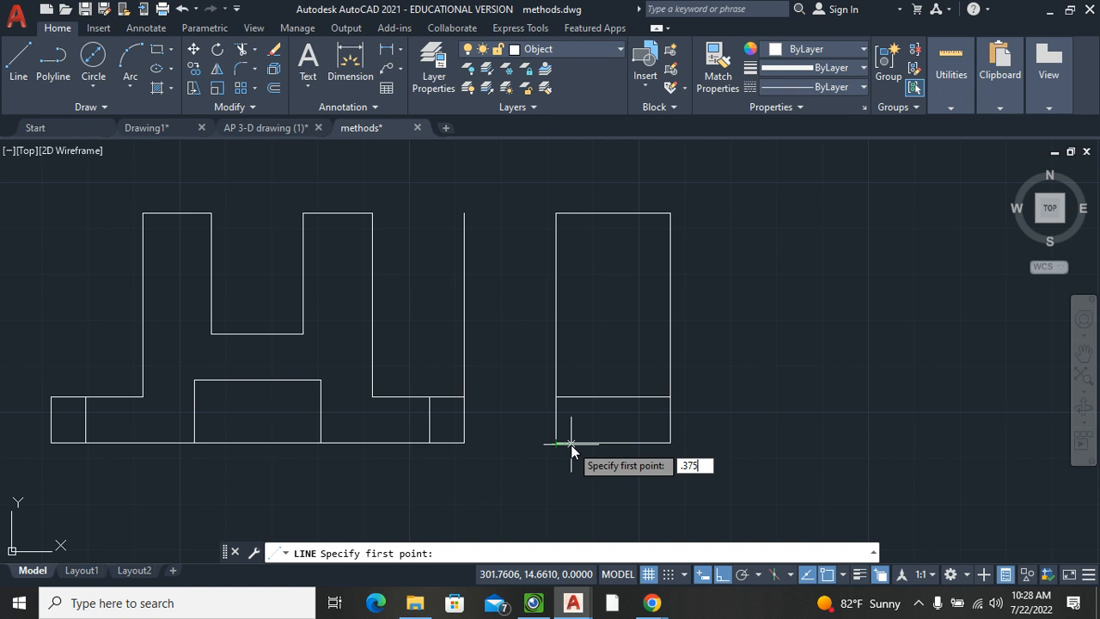
{"action": "key", "text": "Return"}
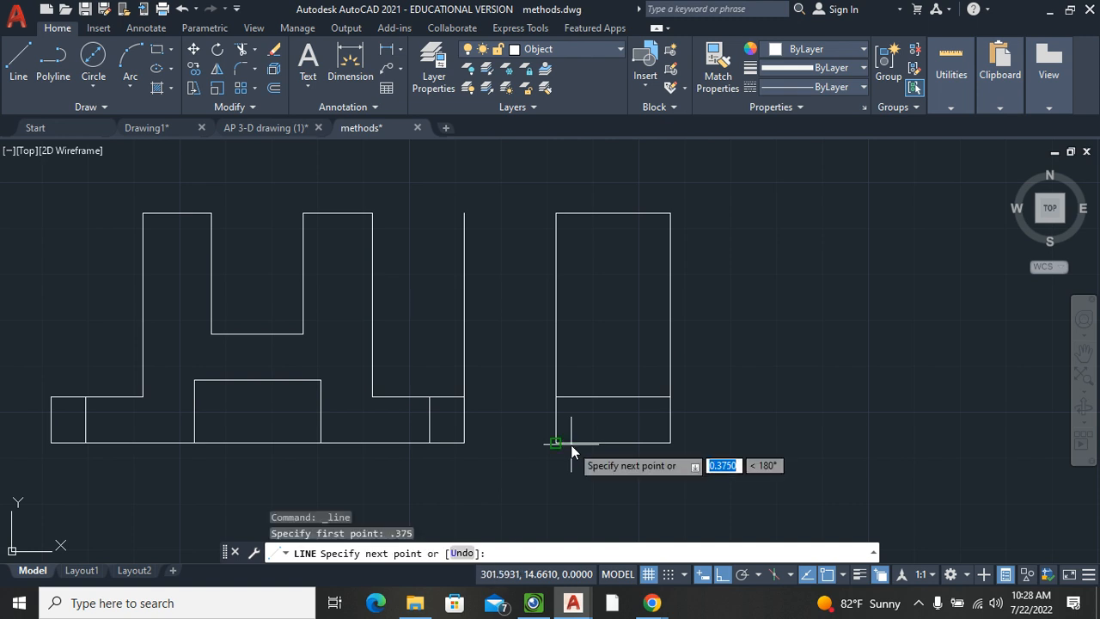
{"action": "left_click", "coordinate": [589, 400]}
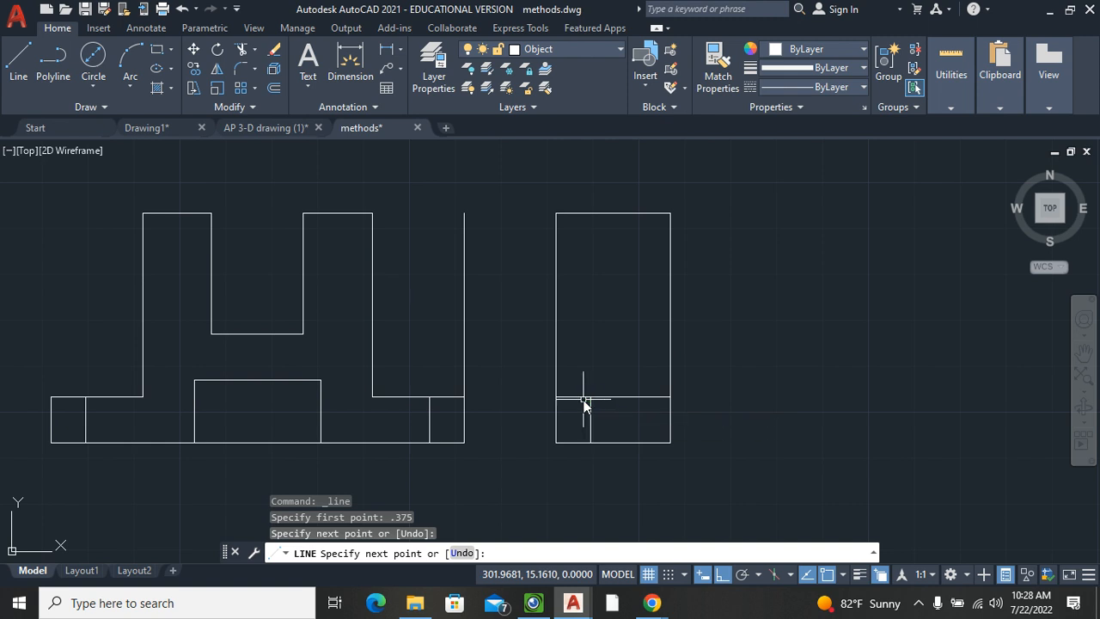
{"action": "key", "text": "Return"}
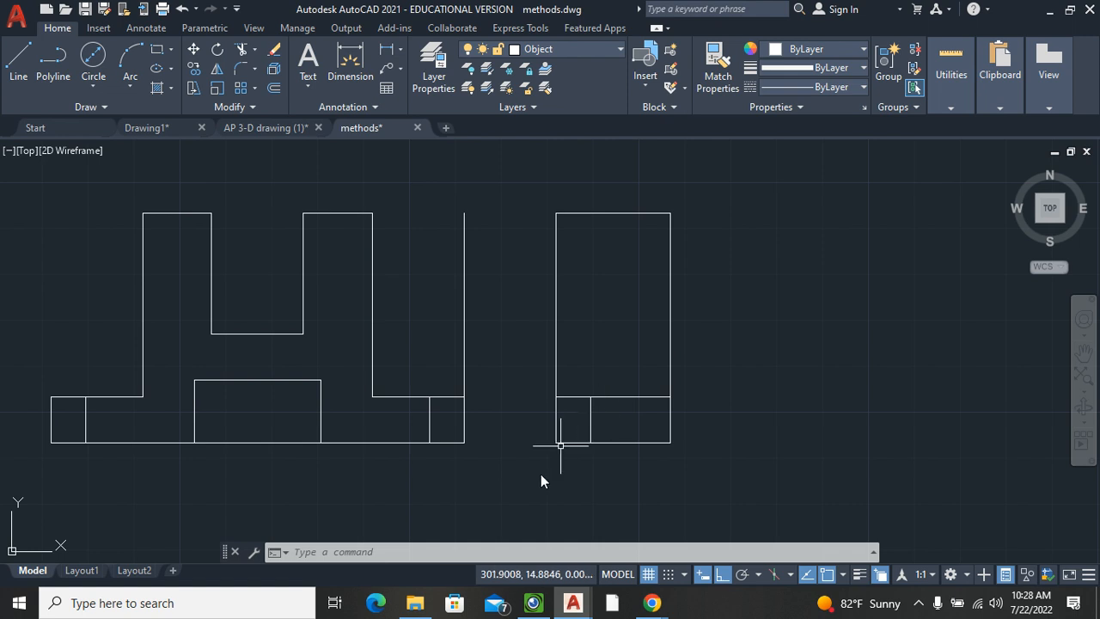
Step: Check the Rod Support figure's upright and hole dimensions in Visualizer and return to AutoCAD
{"action": "left_click", "coordinate": [537, 600]}
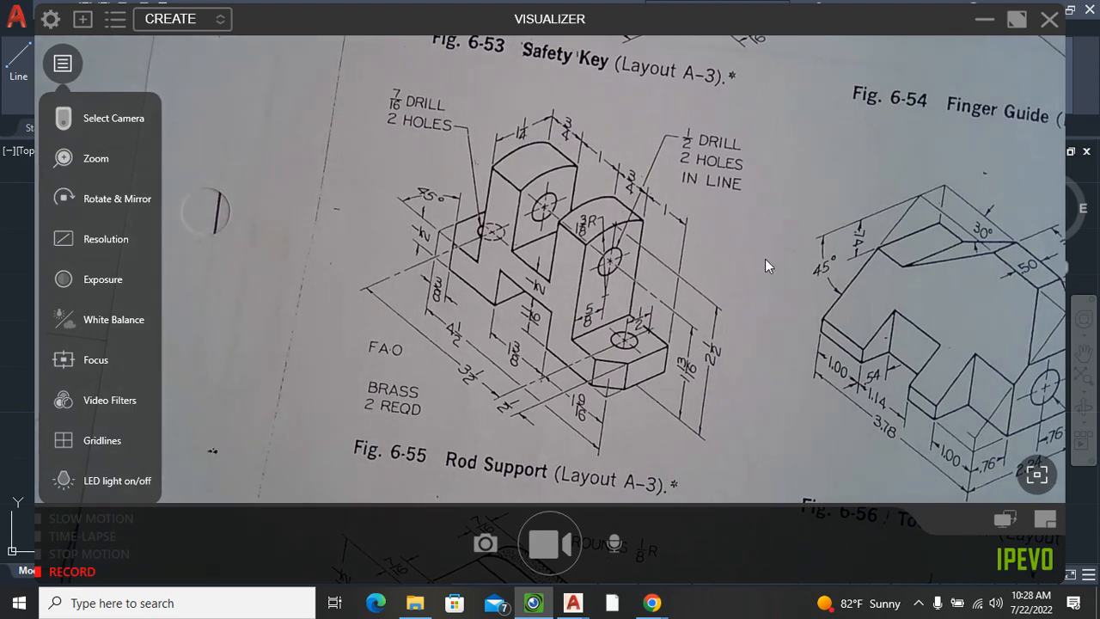
{"action": "left_click", "coordinate": [994, 22]}
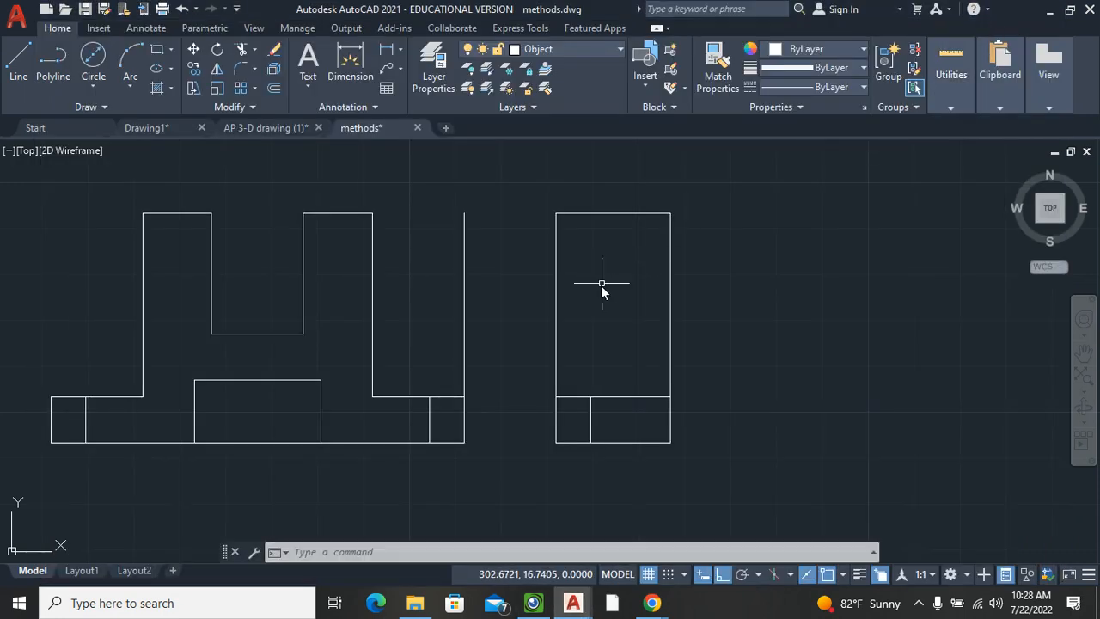
Step: Draw a vertical construction line 1-13/16 long upward from the midpoint of the side view's bottom edge
{"action": "left_click", "coordinate": [12, 71]}
{"action": "left_click", "coordinate": [614, 442]}
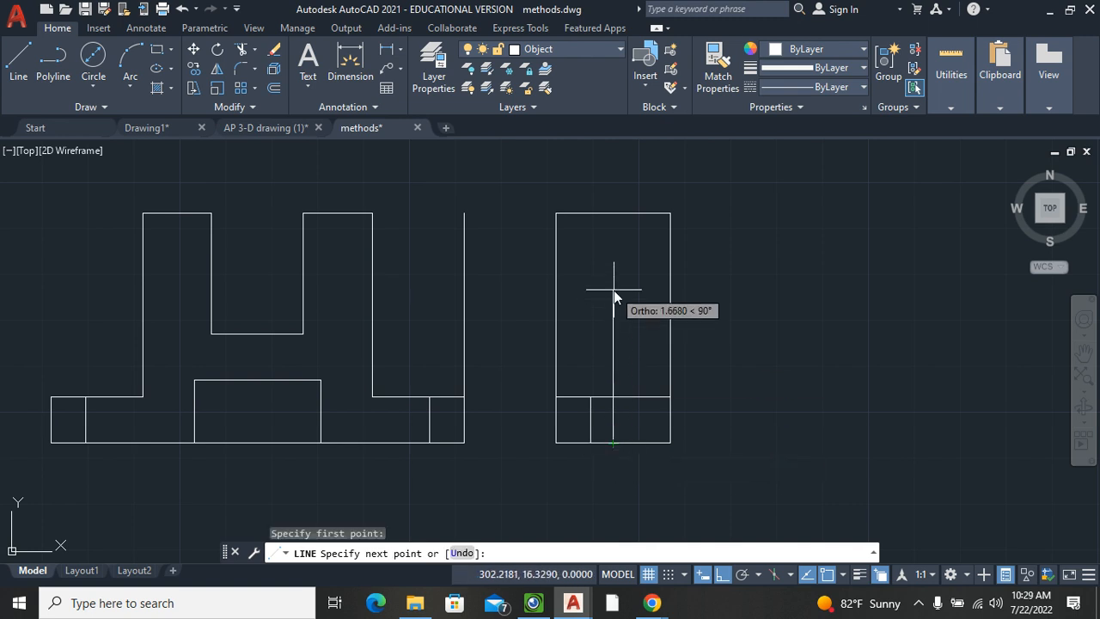
{"action": "type", "text": "1"}
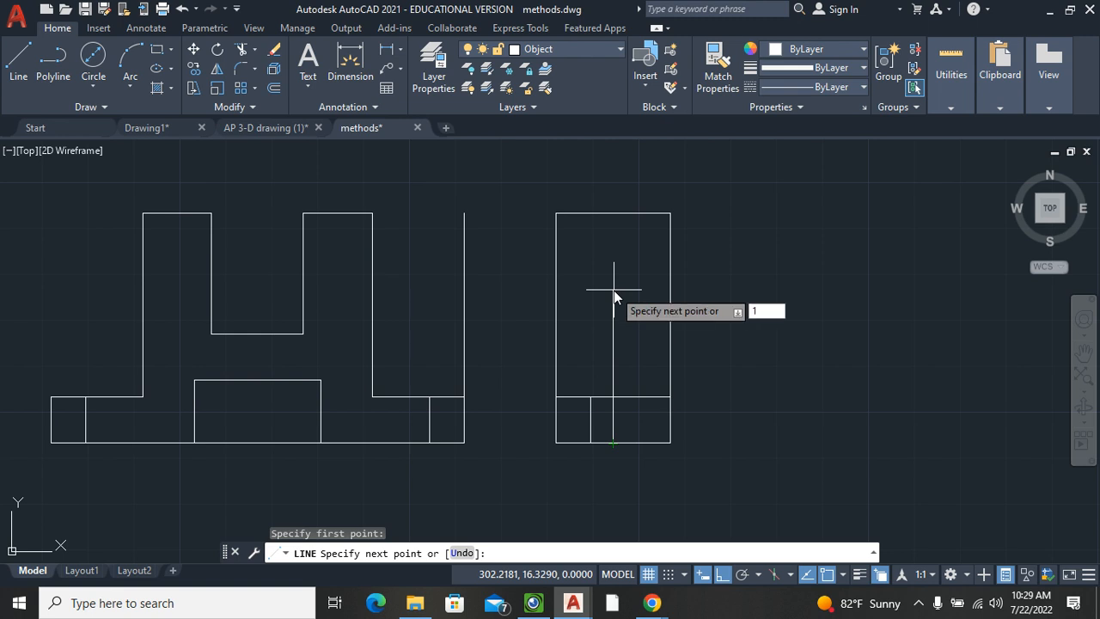
{"action": "type", "text": "-13/16"}
{"action": "key", "text": "Return"}
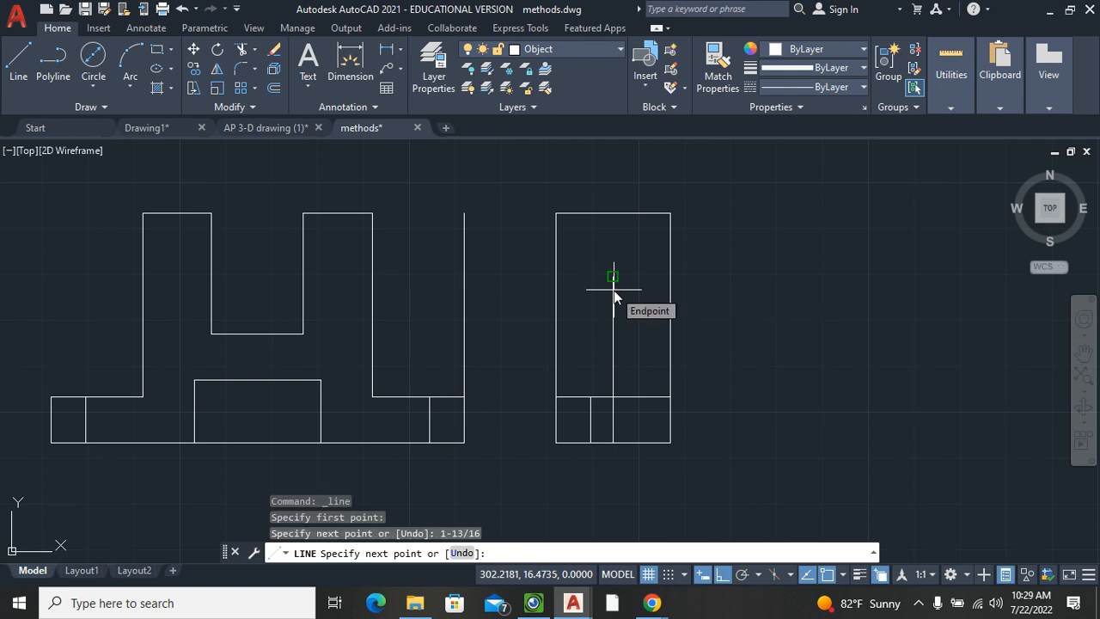
{"action": "key", "text": "Return"}
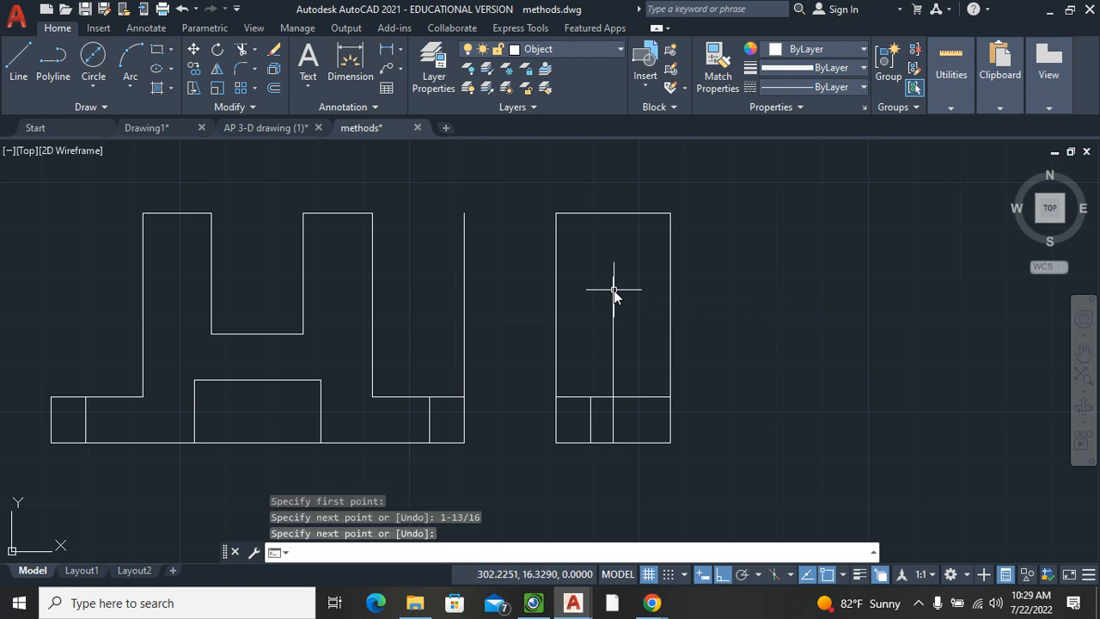
Step: Check the hole size in the Visualizer figure and draw a 0.5 diameter circle centred on the construction line's upper end
{"action": "left_click", "coordinate": [533, 602]}
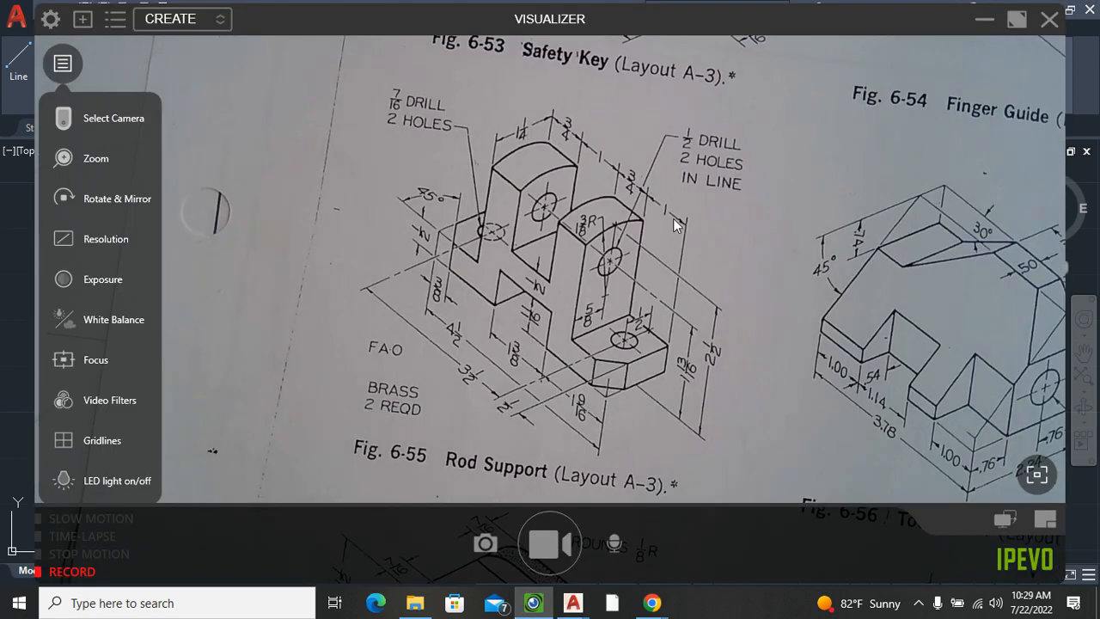
{"action": "left_click", "coordinate": [987, 21]}
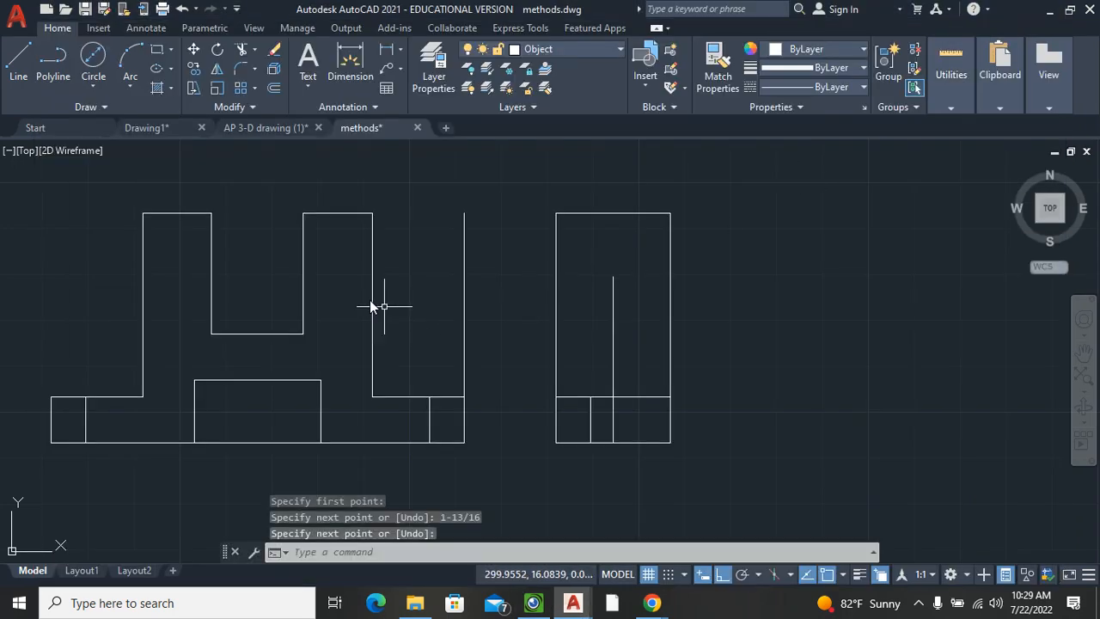
{"action": "left_click", "coordinate": [92, 55]}
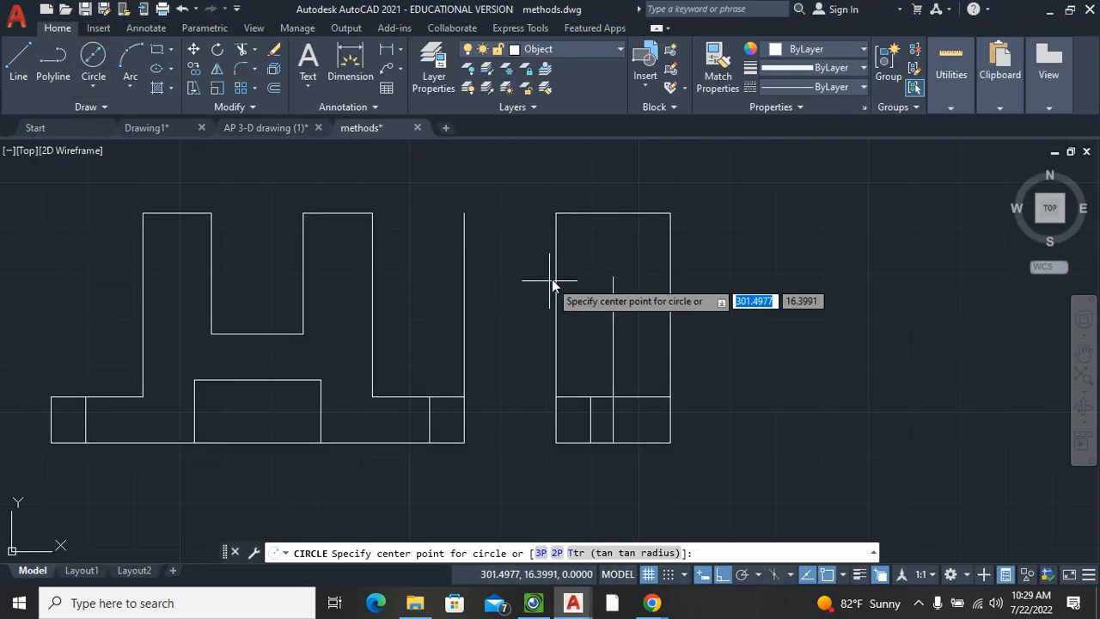
{"action": "left_click", "coordinate": [612, 275]}
{"action": "type", "text": ".5"}
{"action": "key", "text": "Return"}
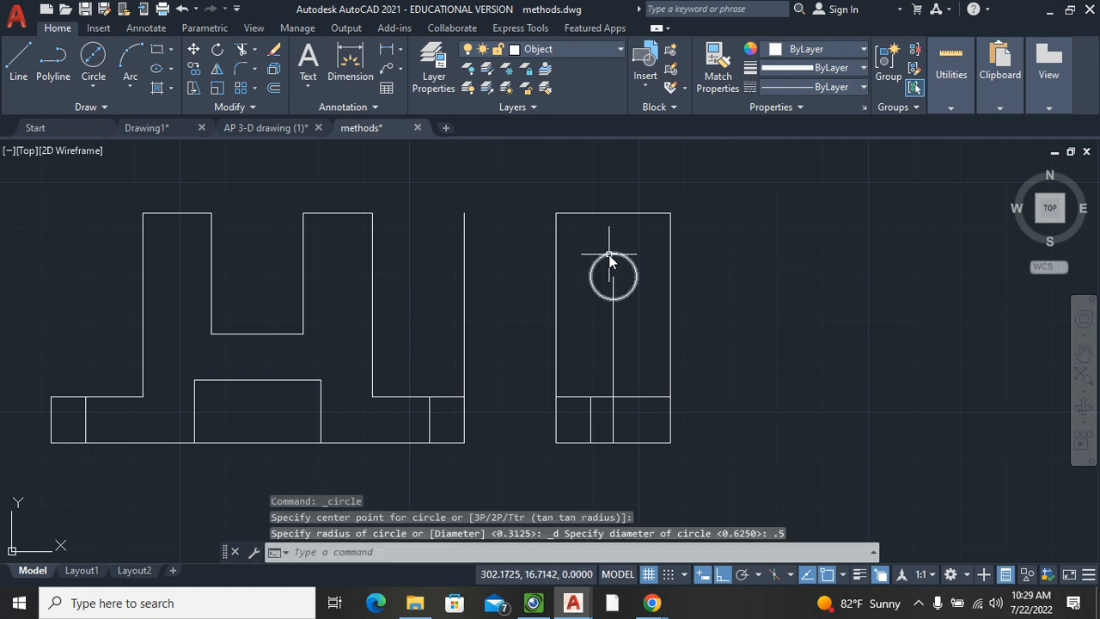
Step: Delete the vertical construction line running from the side view's bottom edge to the hole's centre
{"action": "left_click", "coordinate": [612, 330]}
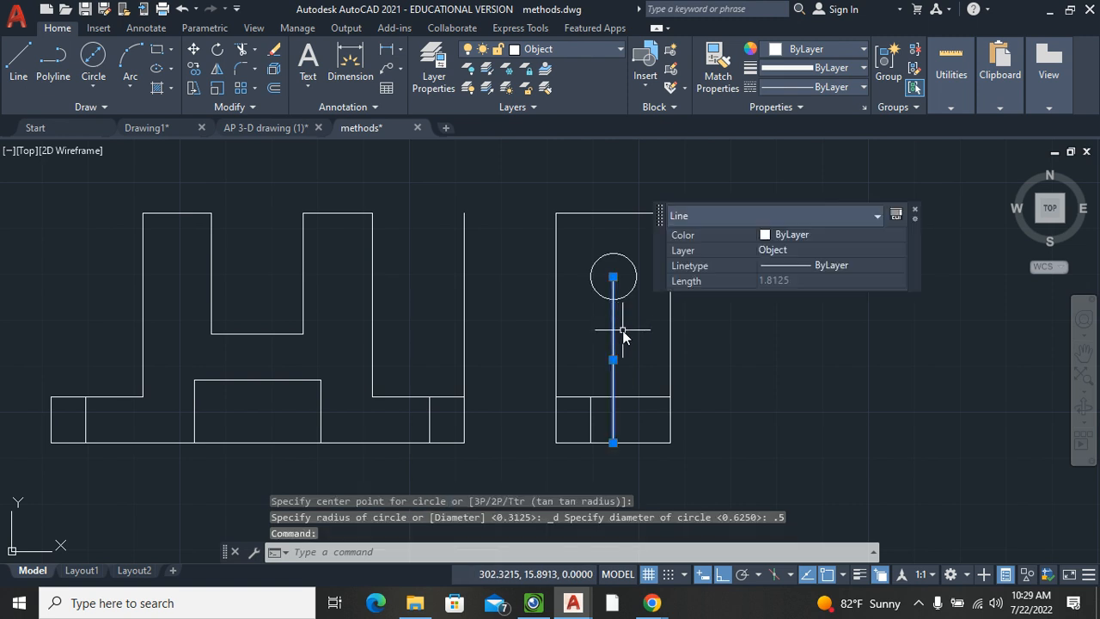
{"action": "key", "text": "space"}
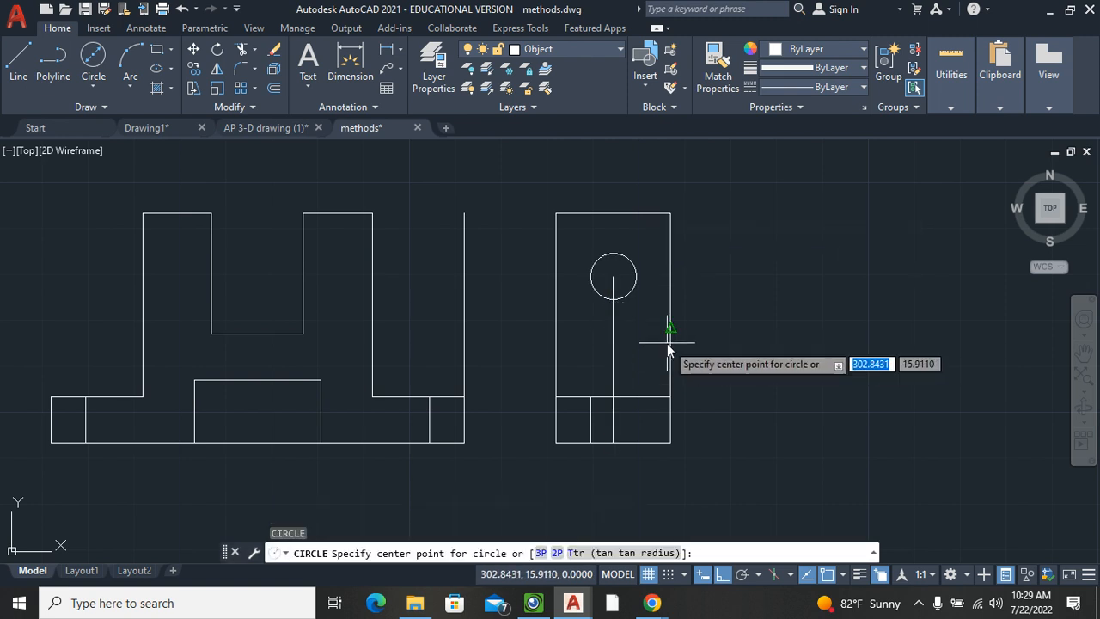
{"action": "key", "text": "Escape"}
{"action": "left_click", "coordinate": [616, 324]}
{"action": "left_click", "coordinate": [597, 334]}
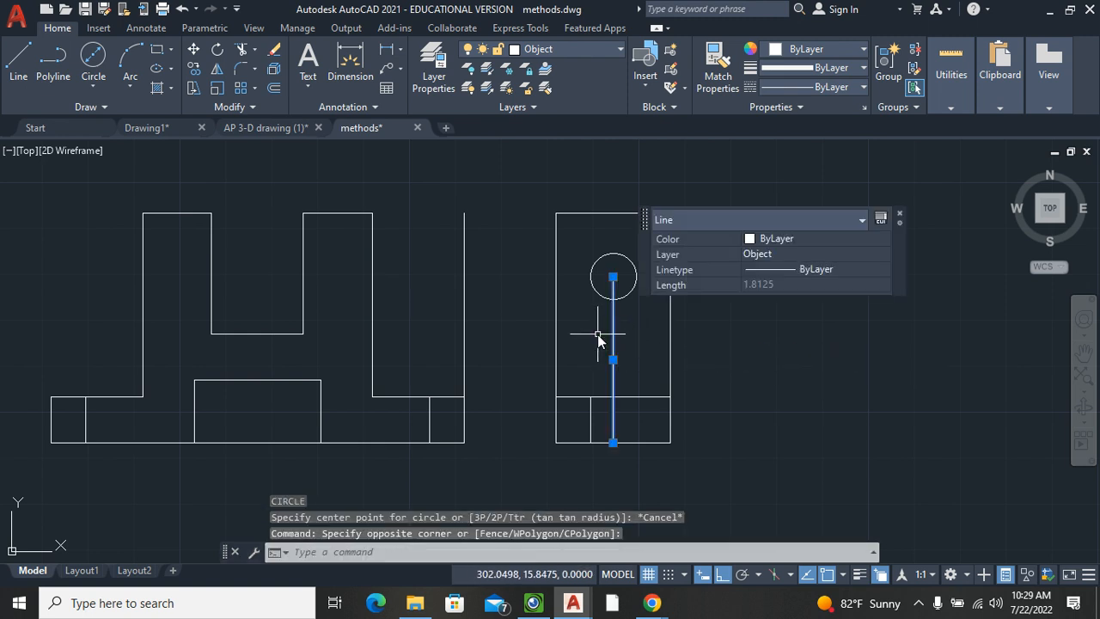
{"action": "key", "text": "Delete"}
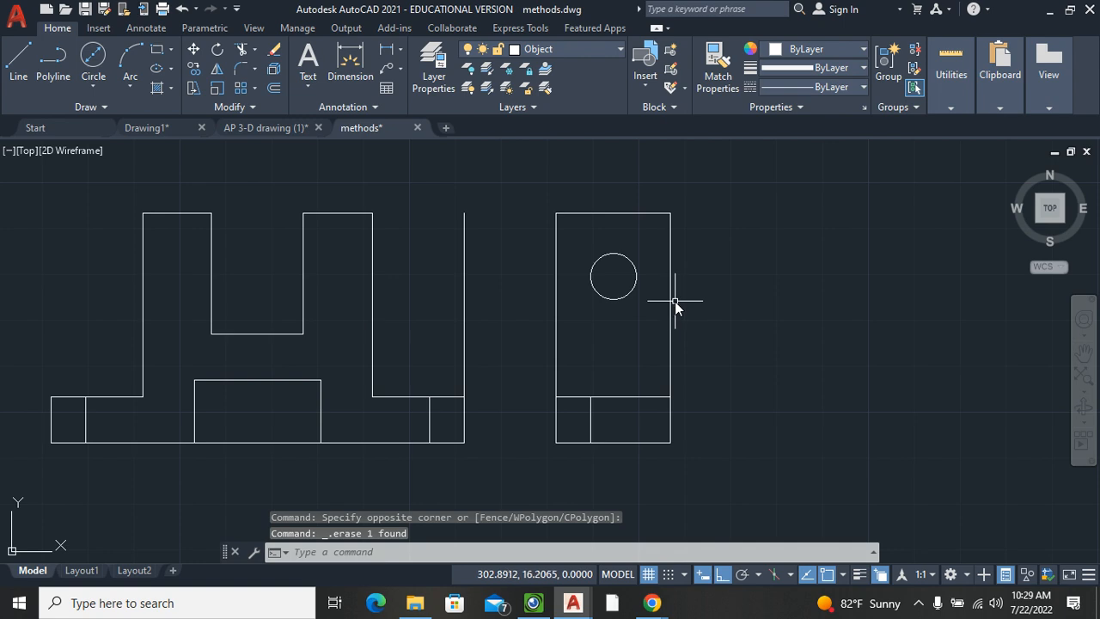
Step: Check the rounded top in the Visualizer figure and draw a 1.375 vertical line down from the midpoint of the side view's top edge
{"action": "left_click", "coordinate": [540, 603]}
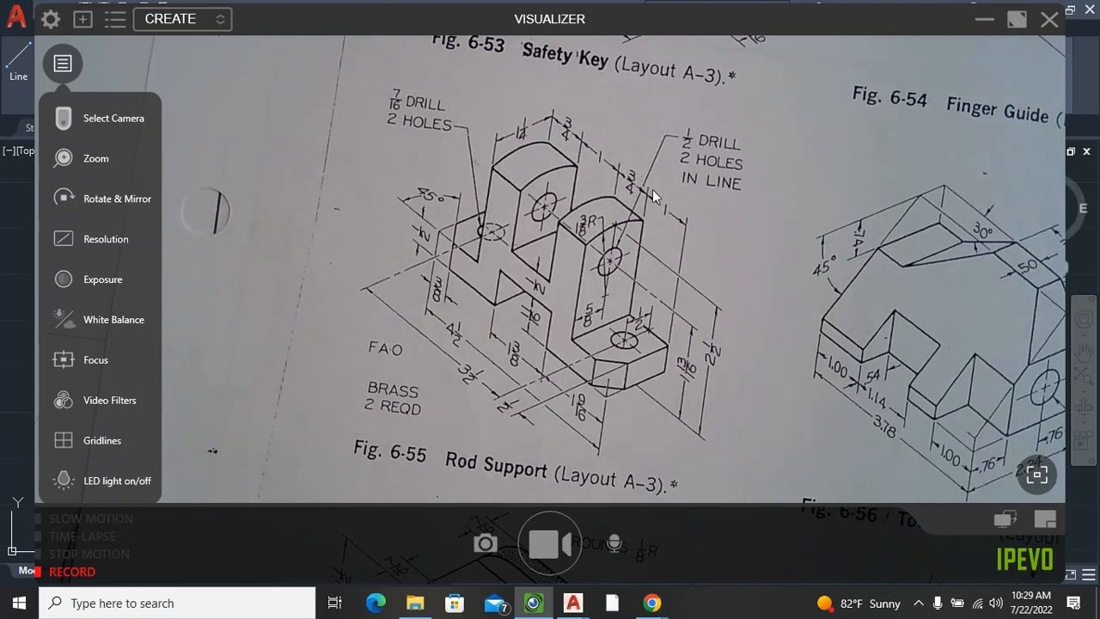
{"action": "left_click", "coordinate": [985, 21]}
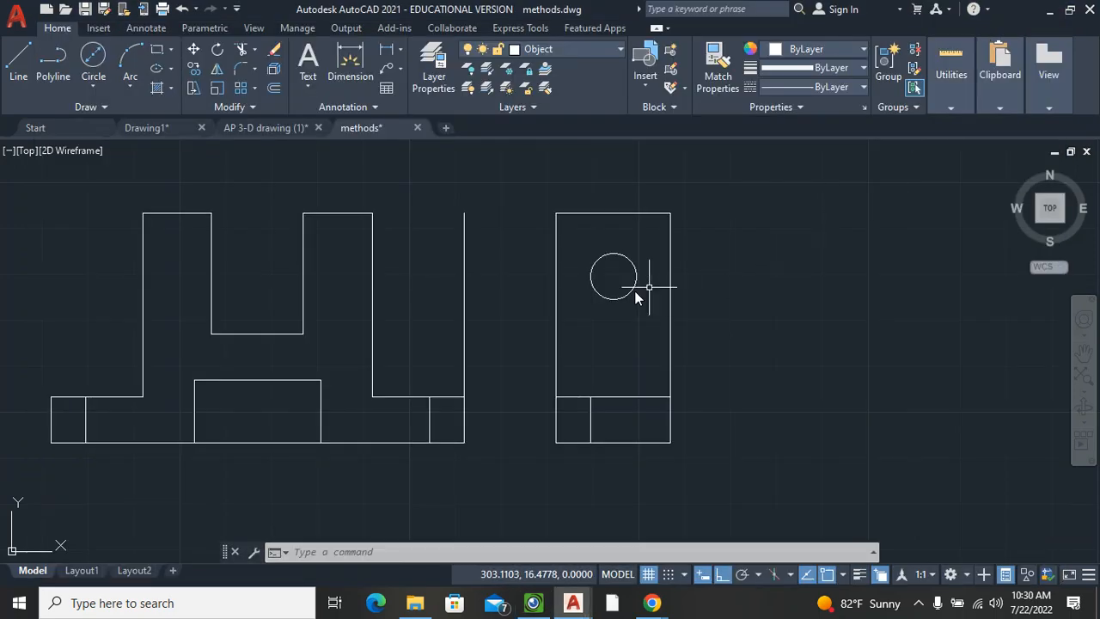
{"action": "left_click", "coordinate": [19, 60]}
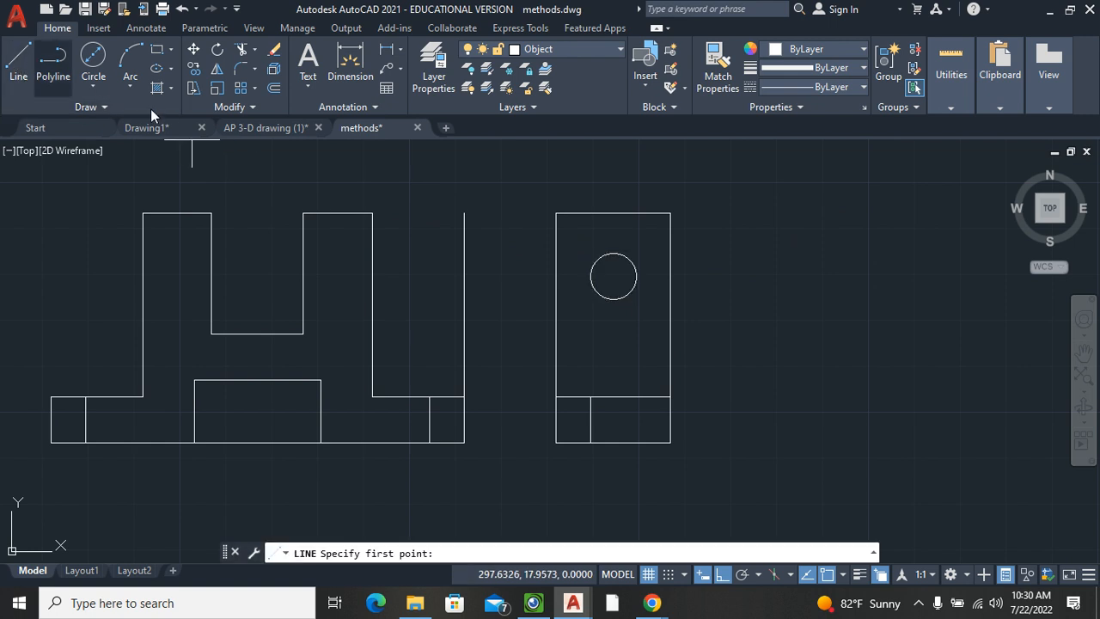
{"action": "left_click", "coordinate": [613, 214]}
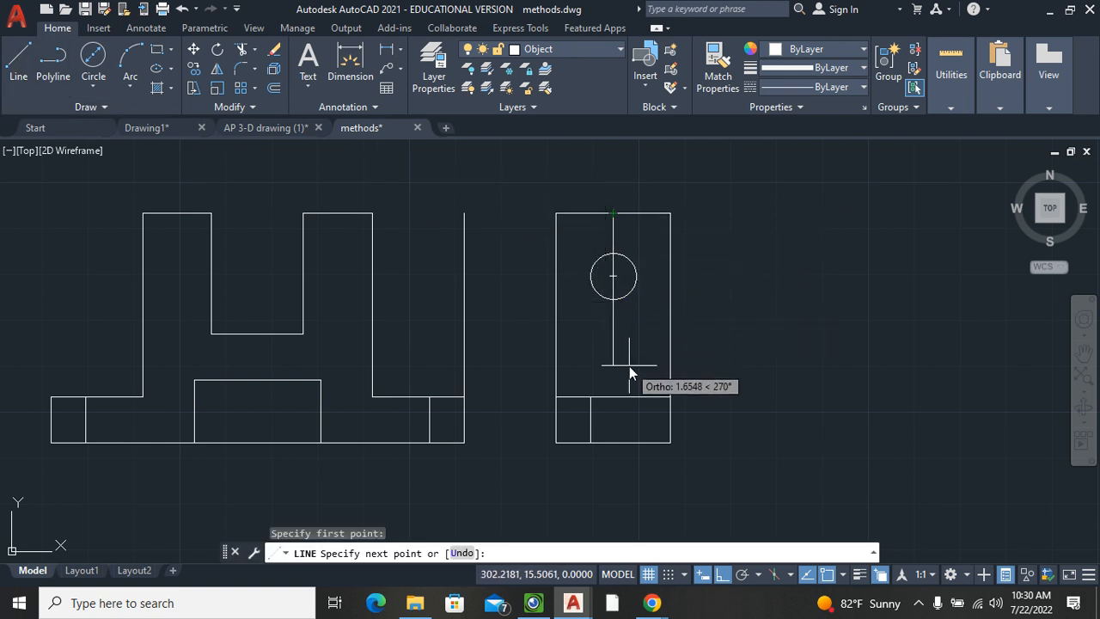
{"action": "type", "text": "1.375"}
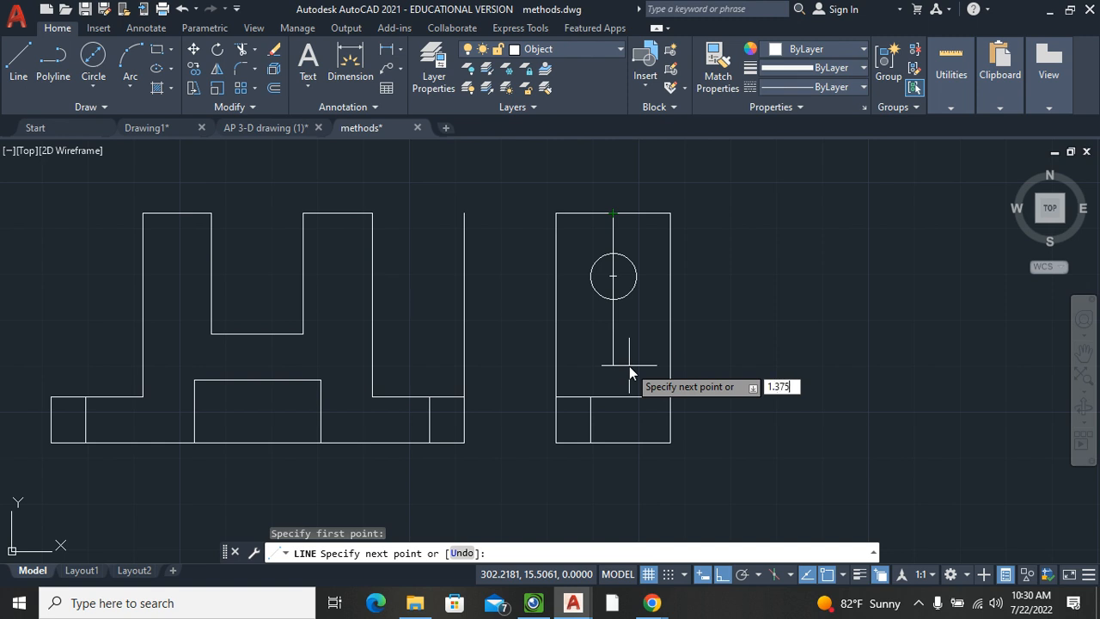
{"action": "key", "text": "Return"}
{"action": "key", "text": "Return"}
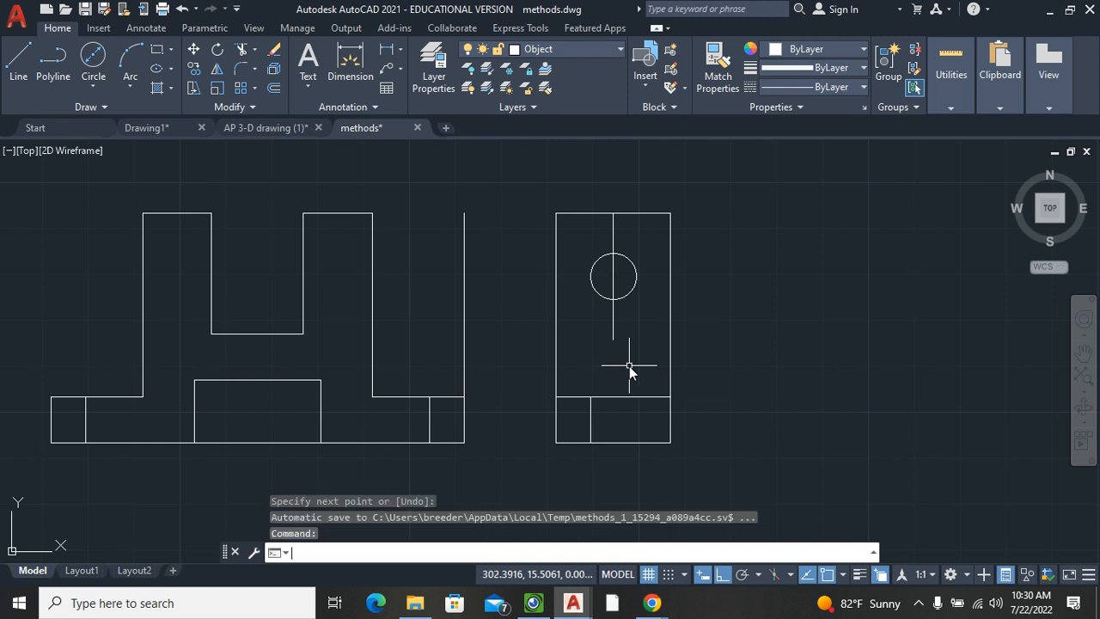
Step: Draw a circle of radius 1.375 centred on the lower end of the vertical line in the side view
{"action": "left_click", "coordinate": [90, 81]}
{"action": "left_click", "coordinate": [116, 119]}
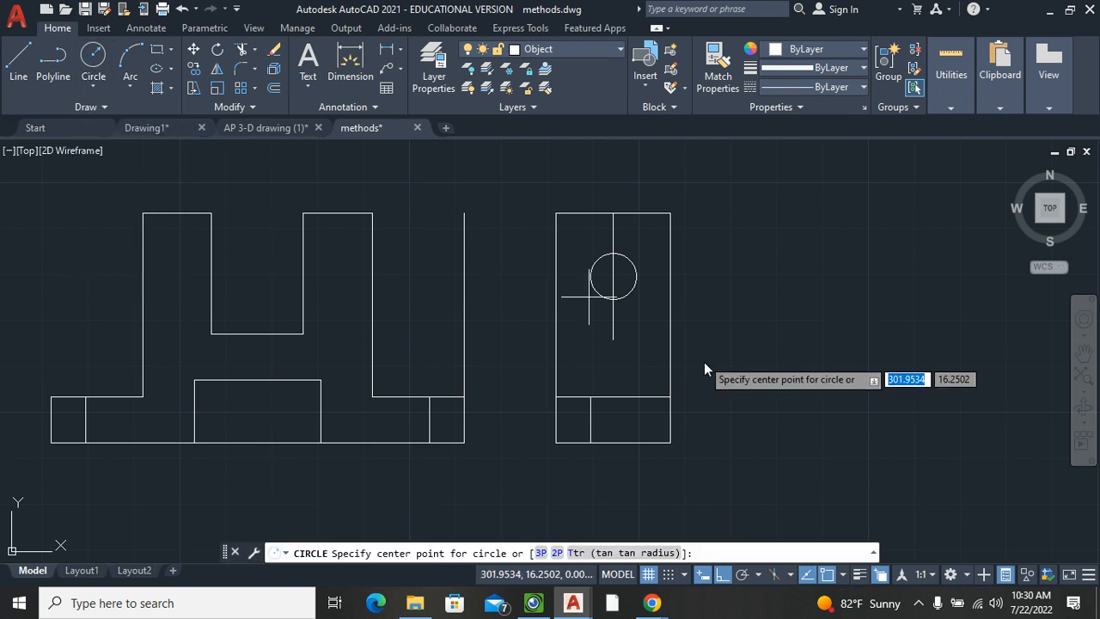
{"action": "left_click", "coordinate": [612, 340]}
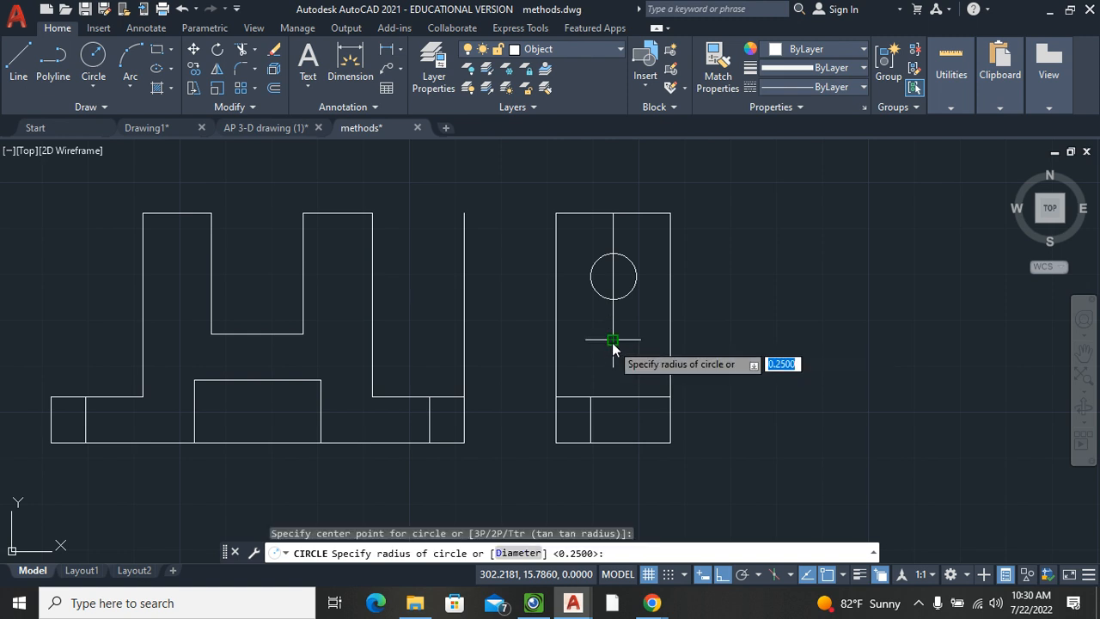
{"action": "type", "text": "1"}
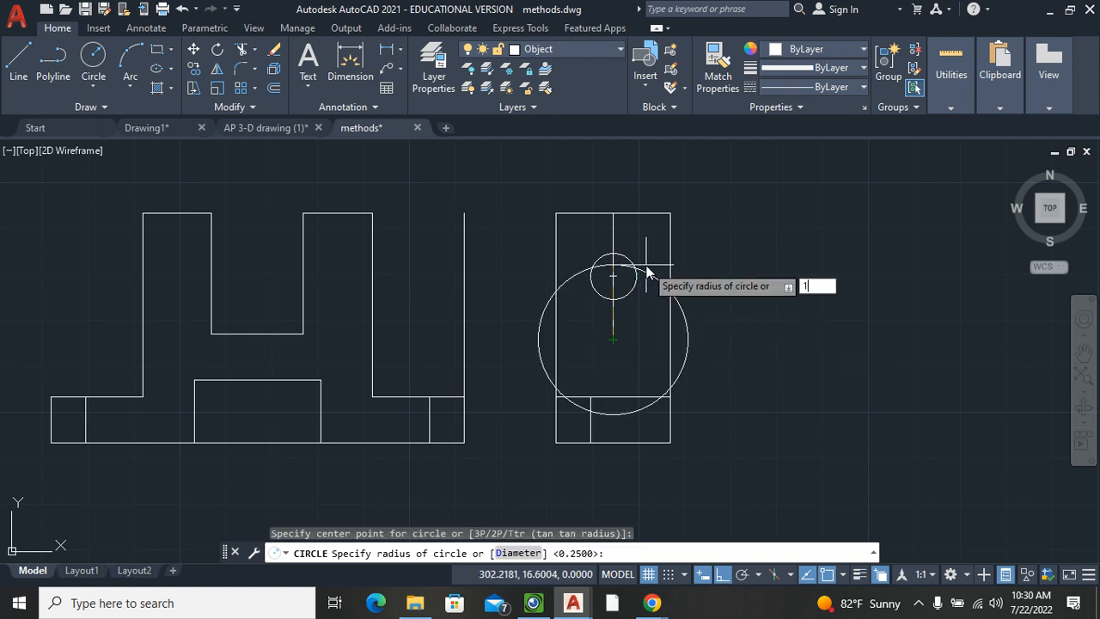
{"action": "type", "text": ".375"}
{"action": "key", "text": "Return"}
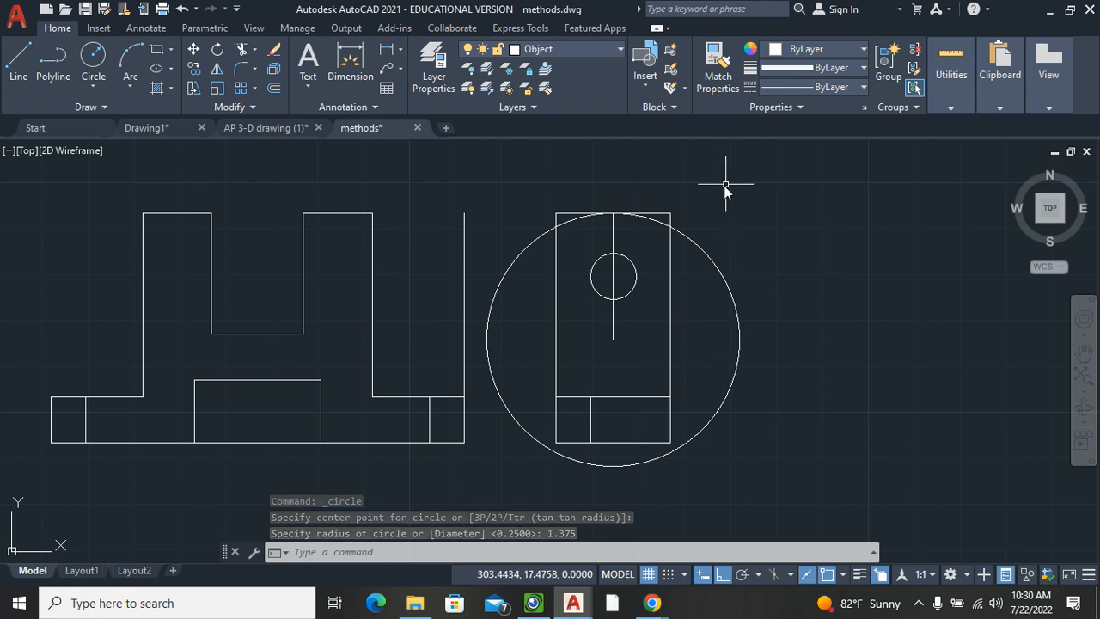
Step: Trim the large circle outside the side view and the square top corners, leaving only the rounded top arc
{"action": "left_click", "coordinate": [242, 49]}
{"action": "mouse_move", "coordinate": [714, 238]}
{"action": "left_mouse_down"}
{"action": "mouse_move", "coordinate": [701, 279]}
{"action": "mouse_move", "coordinate": [702, 255]}
{"action": "left_mouse_up"}
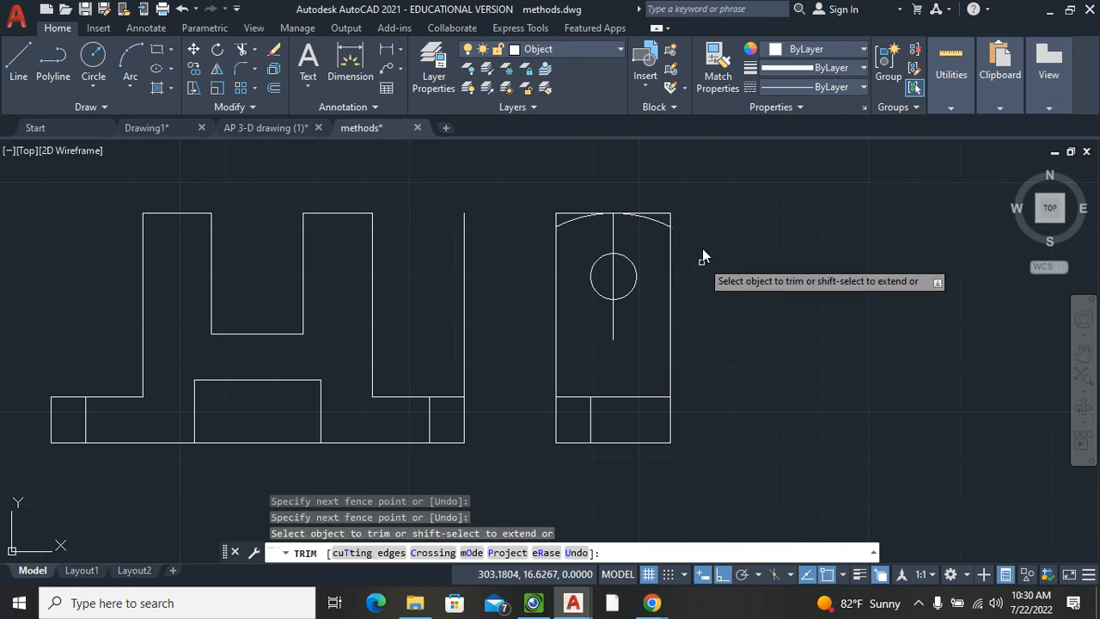
{"action": "left_click", "coordinate": [663, 213]}
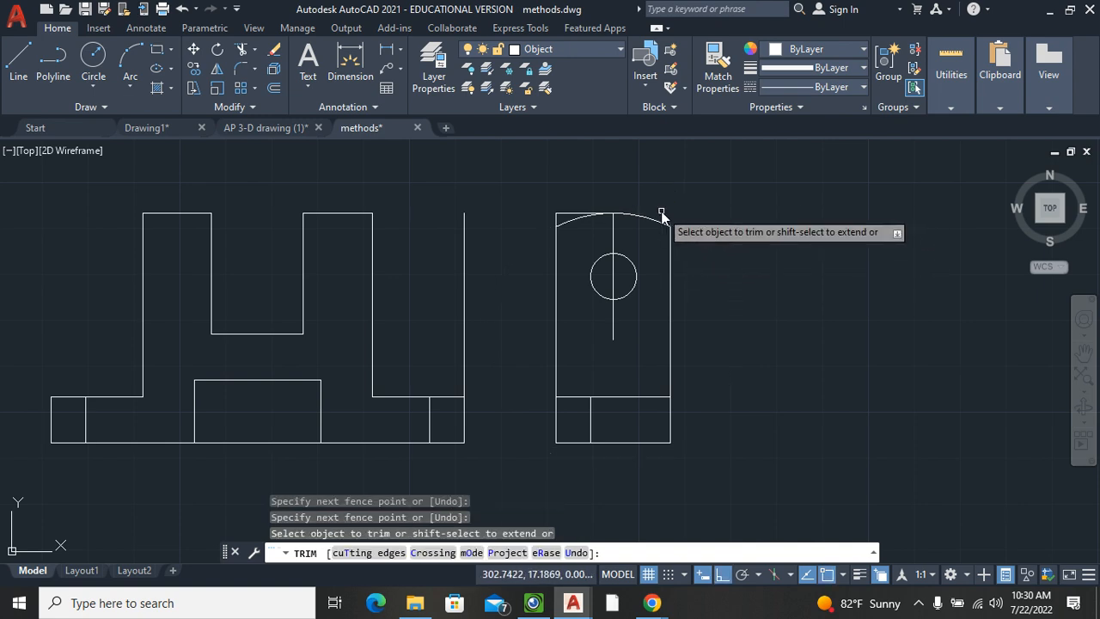
{"action": "left_click", "coordinate": [558, 217]}
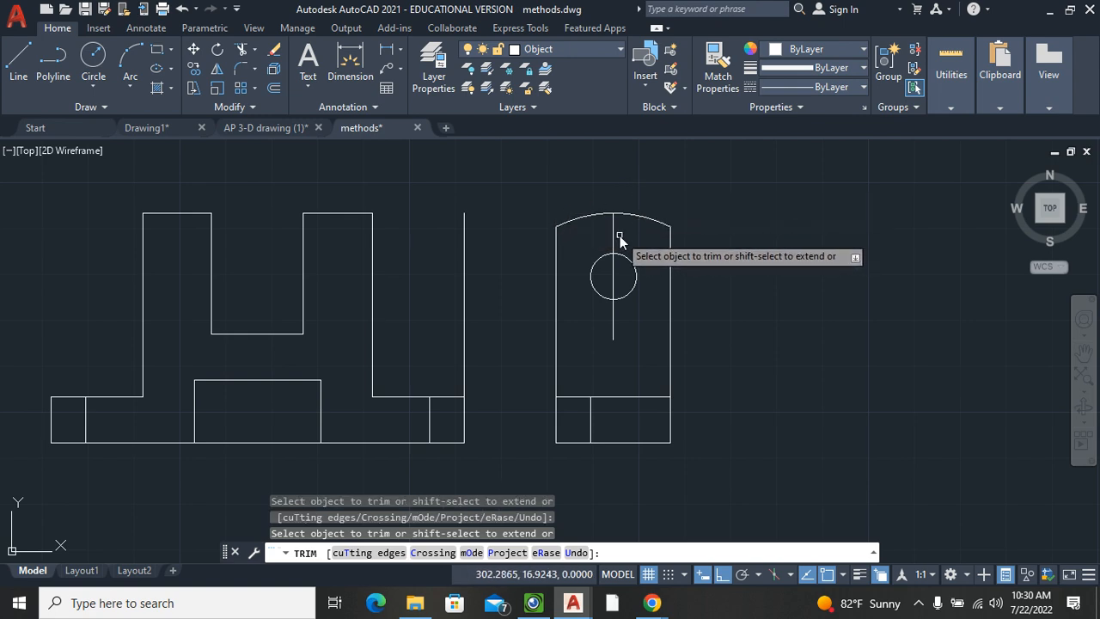
{"action": "key", "text": "Escape"}
Step: Delete the vertical construction line through the hole in the side view
{"action": "left_click", "coordinate": [629, 221]}
{"action": "left_click", "coordinate": [601, 239]}
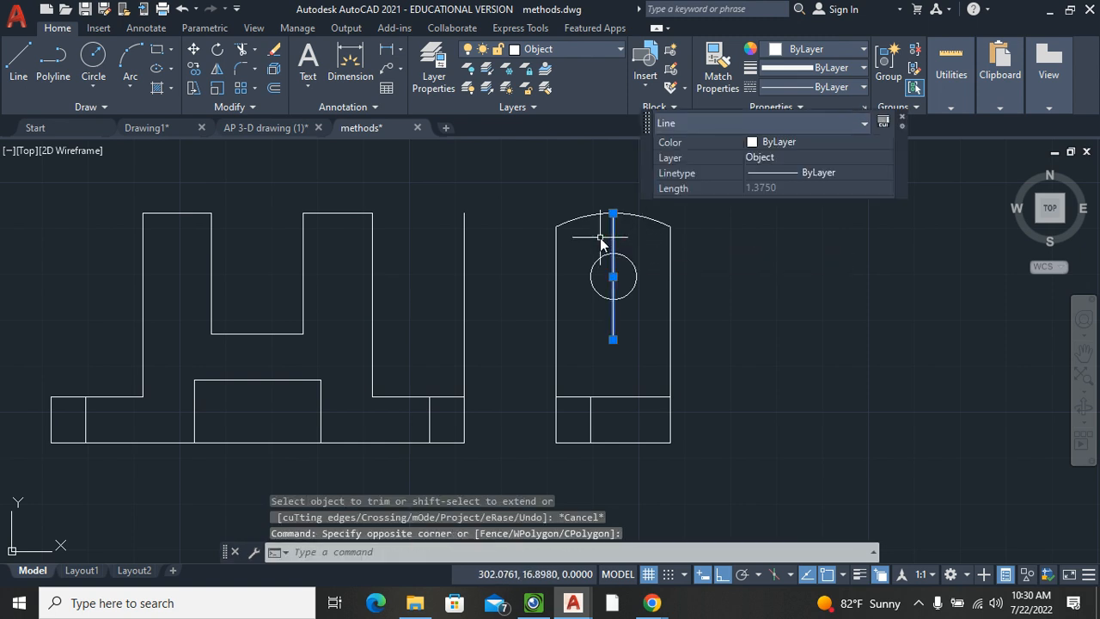
{"action": "key", "text": "Delete"}
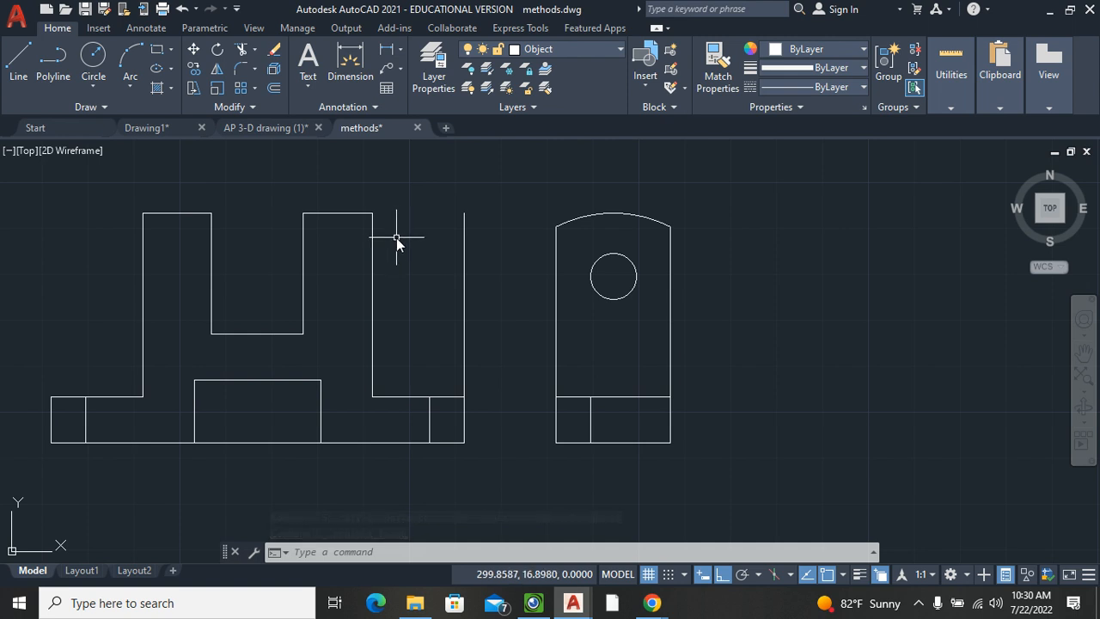
Step: Draw a horizontal projection line from the left end of the side view's top arc to the front view's left upright's outer edge
{"action": "left_click", "coordinate": [15, 57]}
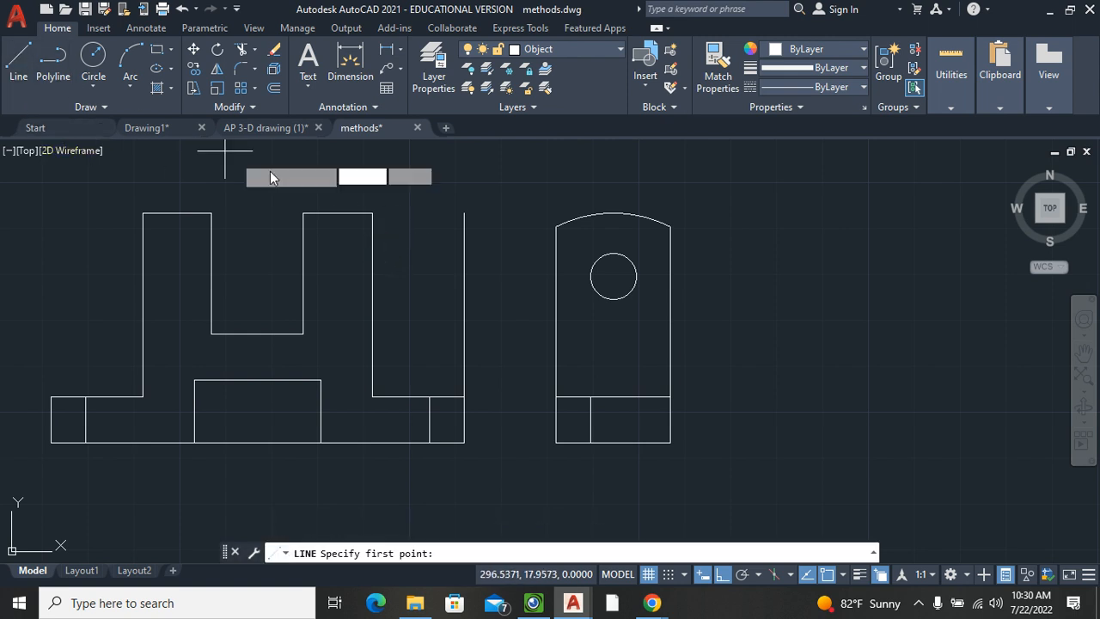
{"action": "left_click", "coordinate": [554, 229]}
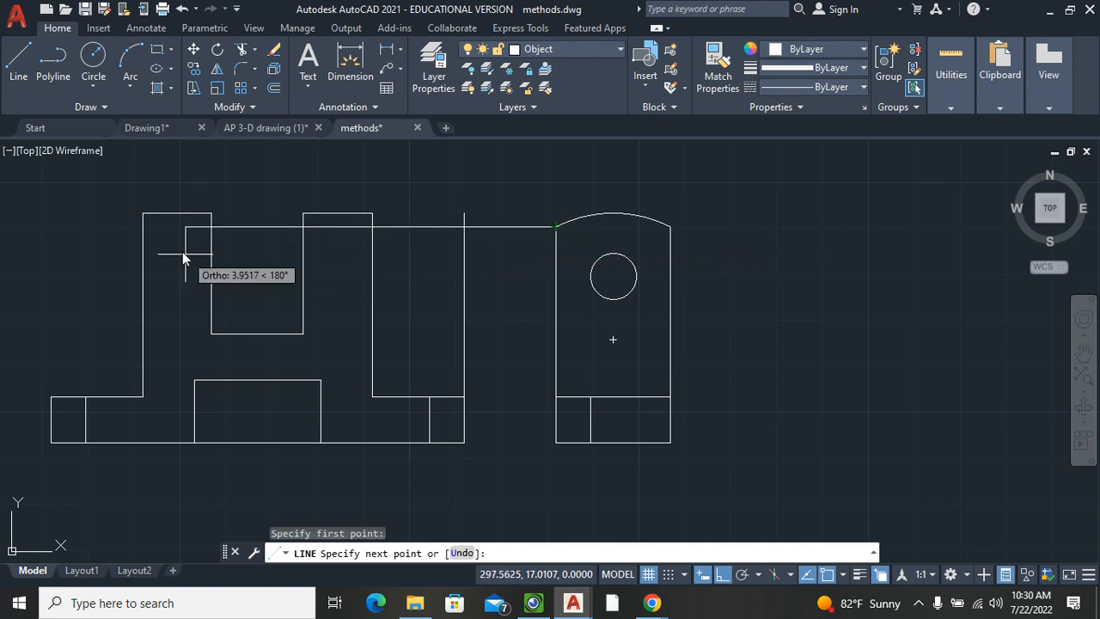
{"action": "left_click", "coordinate": [141, 228]}
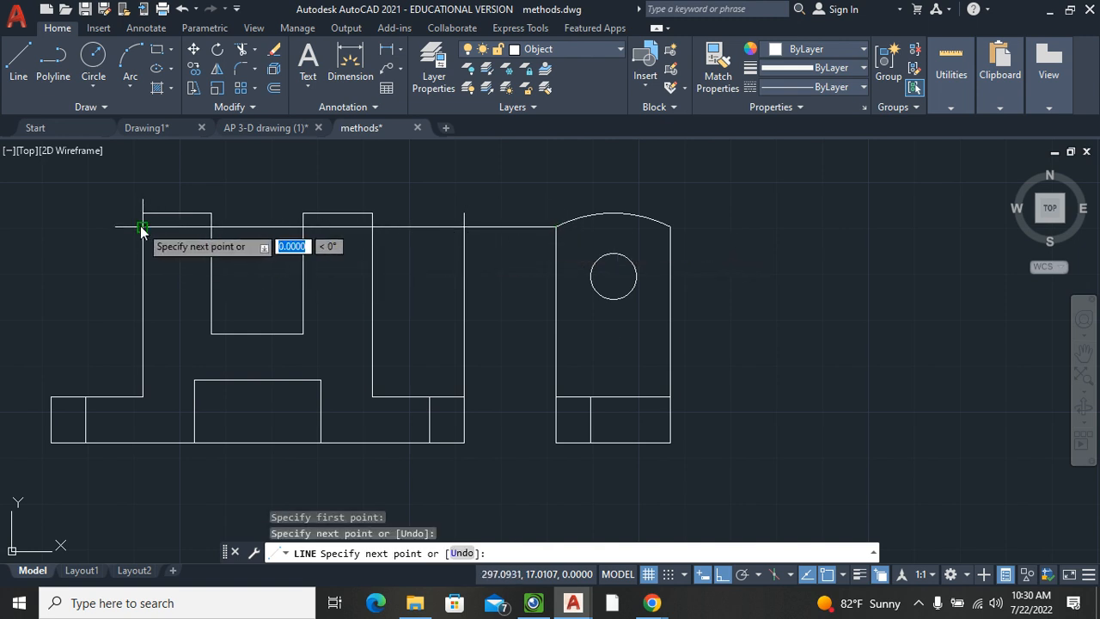
{"action": "key", "text": "Return"}
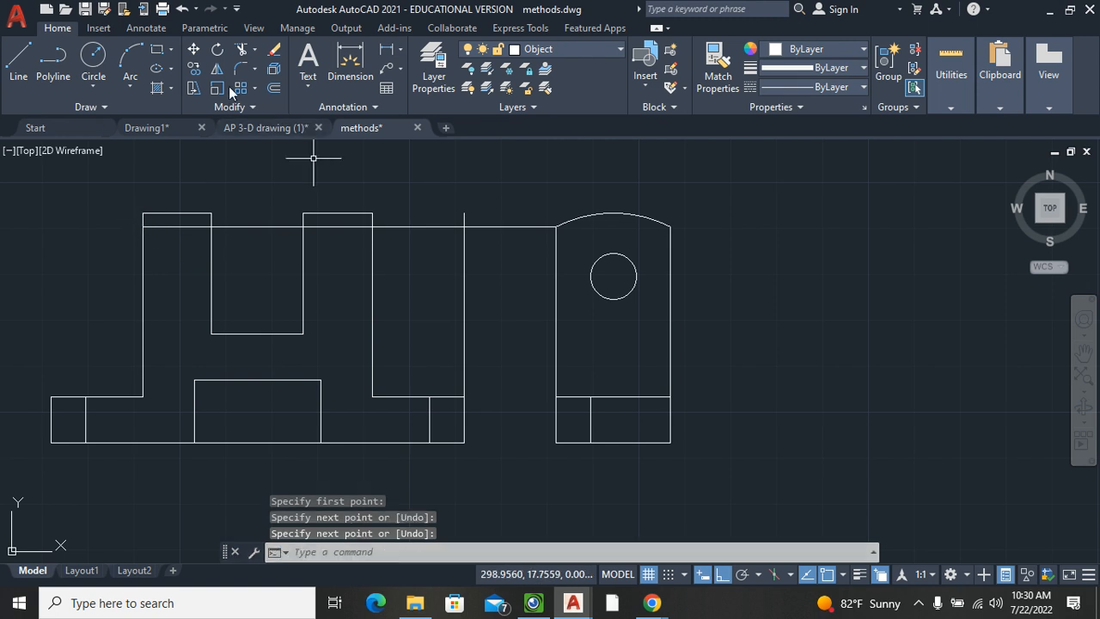
Step: Trim the projection line between the two uprights and from the right upright to the side view, keeping it only inside the uprights
{"action": "left_click", "coordinate": [242, 49]}
{"action": "left_click", "coordinate": [252, 182]}
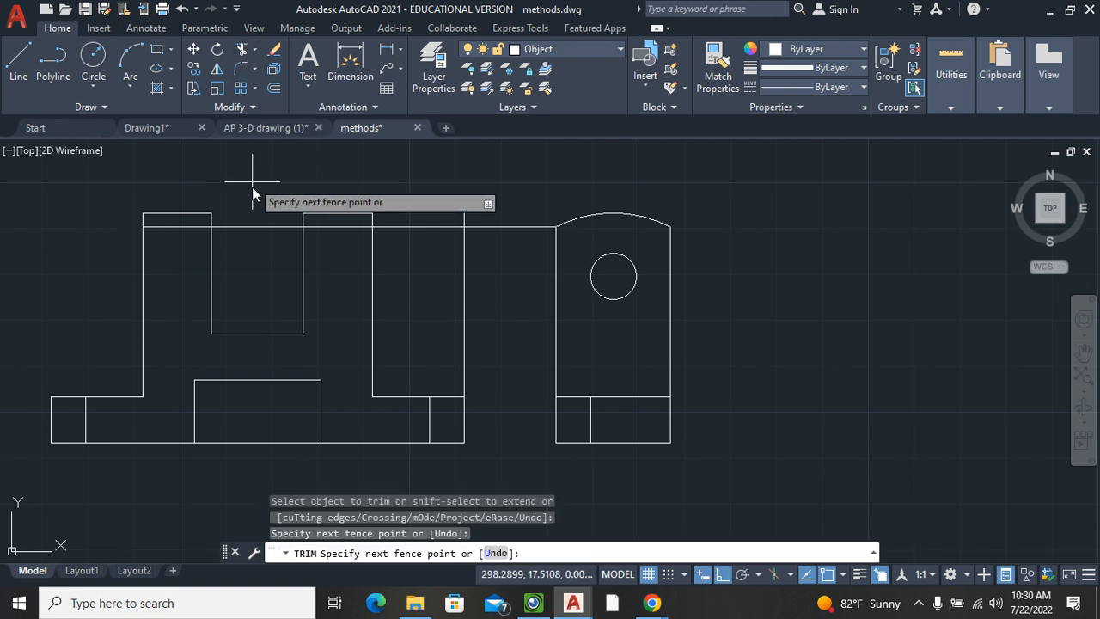
{"action": "left_click", "coordinate": [252, 246]}
{"action": "key", "text": "Return"}
{"action": "left_click", "coordinate": [404, 203]}
{"action": "left_click", "coordinate": [418, 254]}
{"action": "key", "text": "Return"}
{"action": "left_click", "coordinate": [498, 196]}
{"action": "left_click", "coordinate": [503, 256]}
{"action": "key", "text": "Return"}
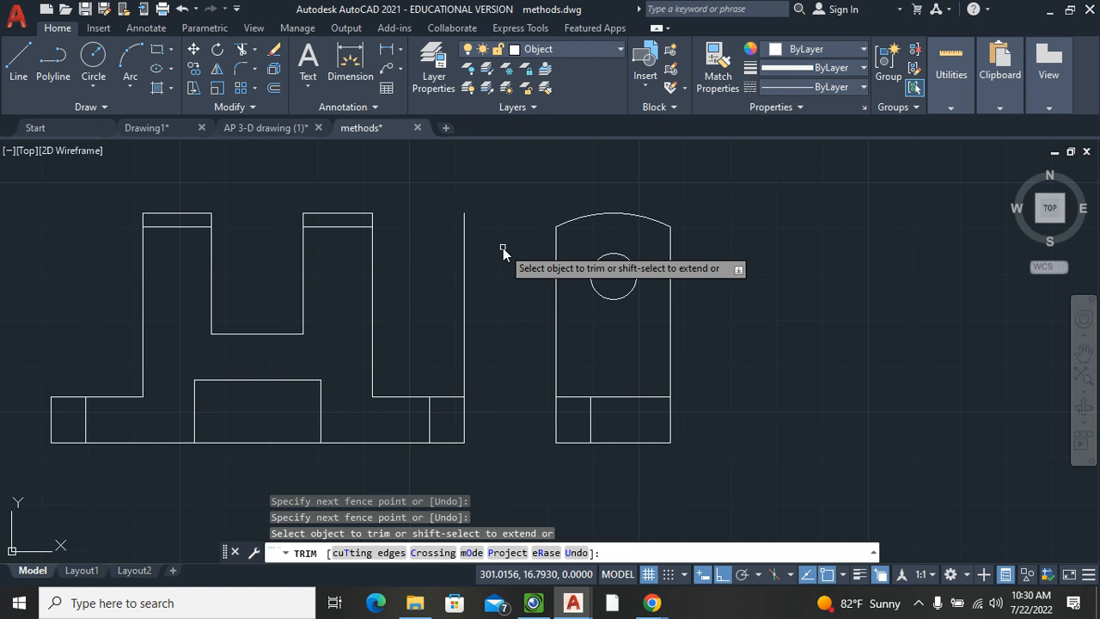
{"action": "key", "text": "Escape"}
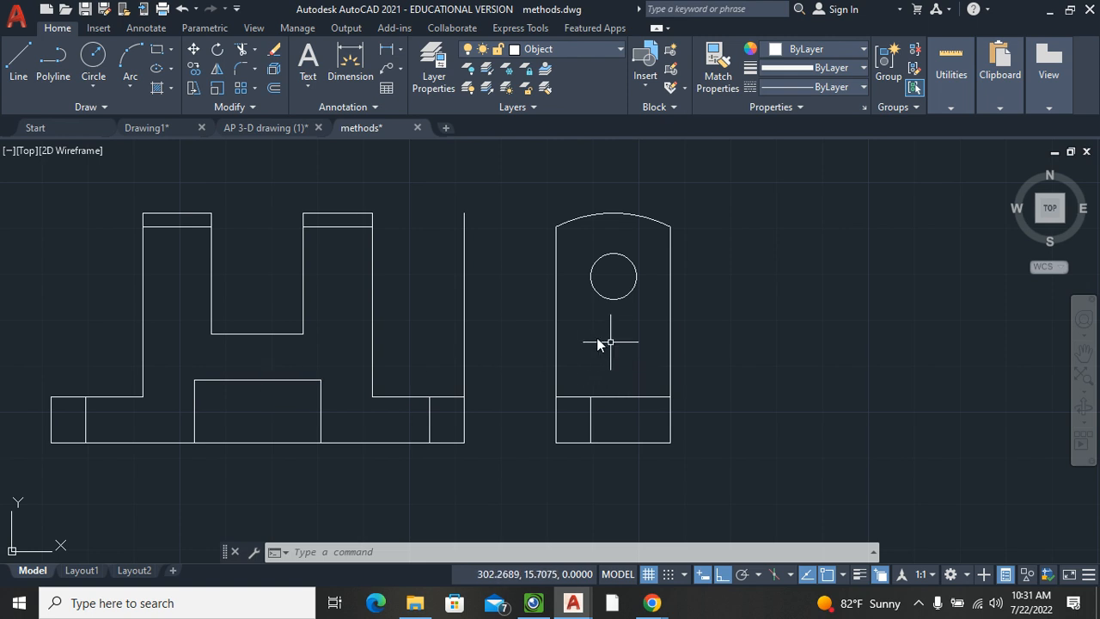
Step: Make Hidden the current layer
{"action": "left_click", "coordinate": [568, 49]}
{"action": "left_click", "coordinate": [576, 147]}
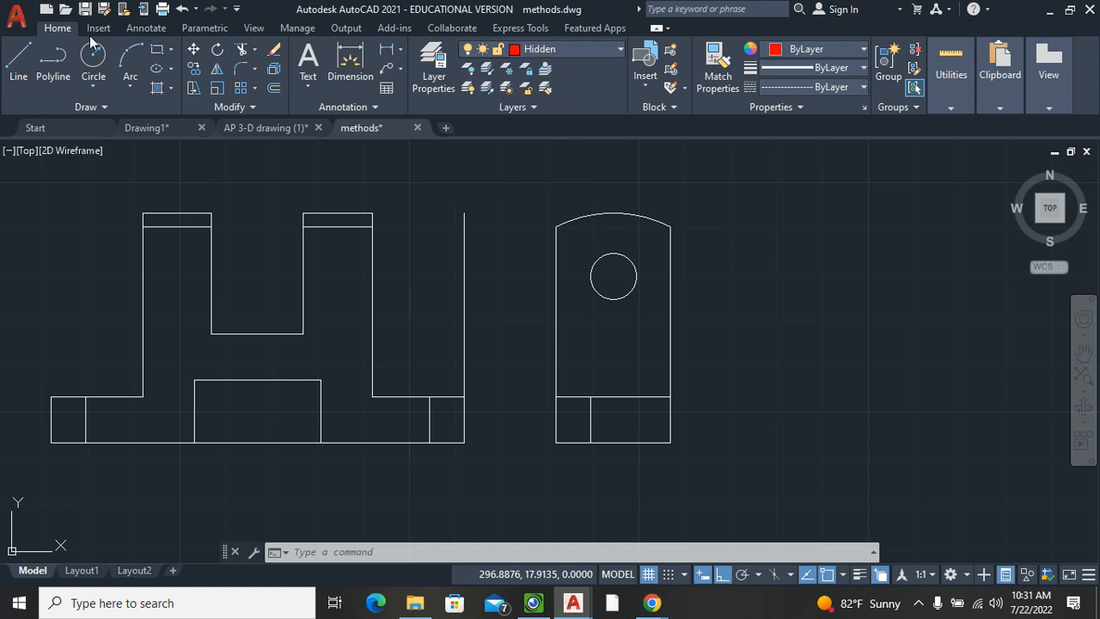
Step: Draw a horizontal hidden line across the side view from the midpoint of its left edge to its right edge
{"action": "left_click", "coordinate": [17, 69]}
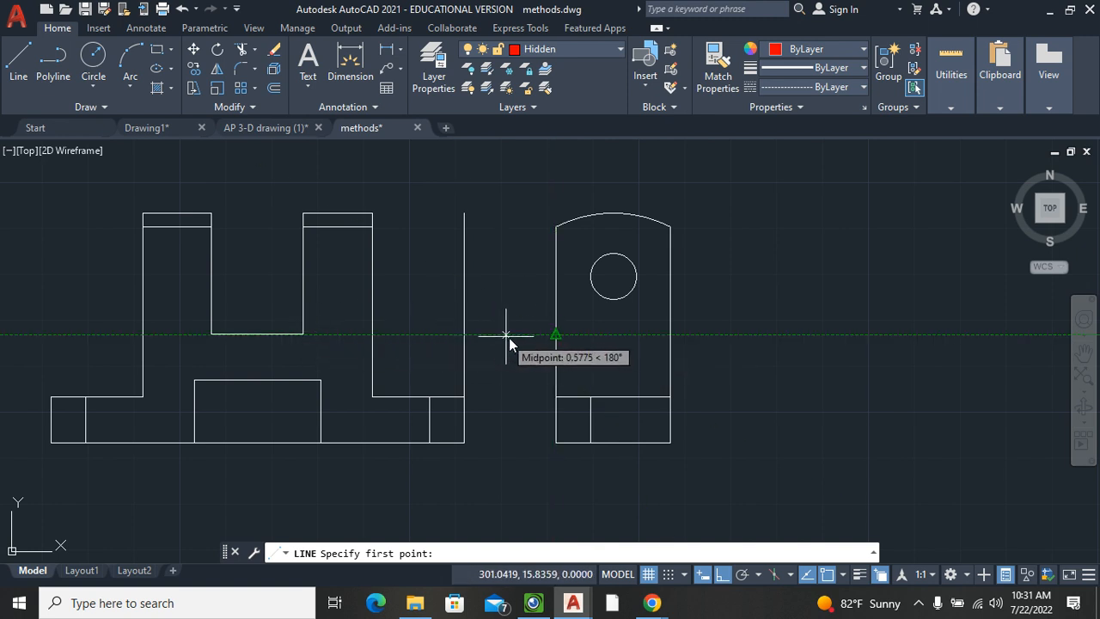
{"action": "left_click", "coordinate": [557, 335]}
{"action": "left_click", "coordinate": [672, 337]}
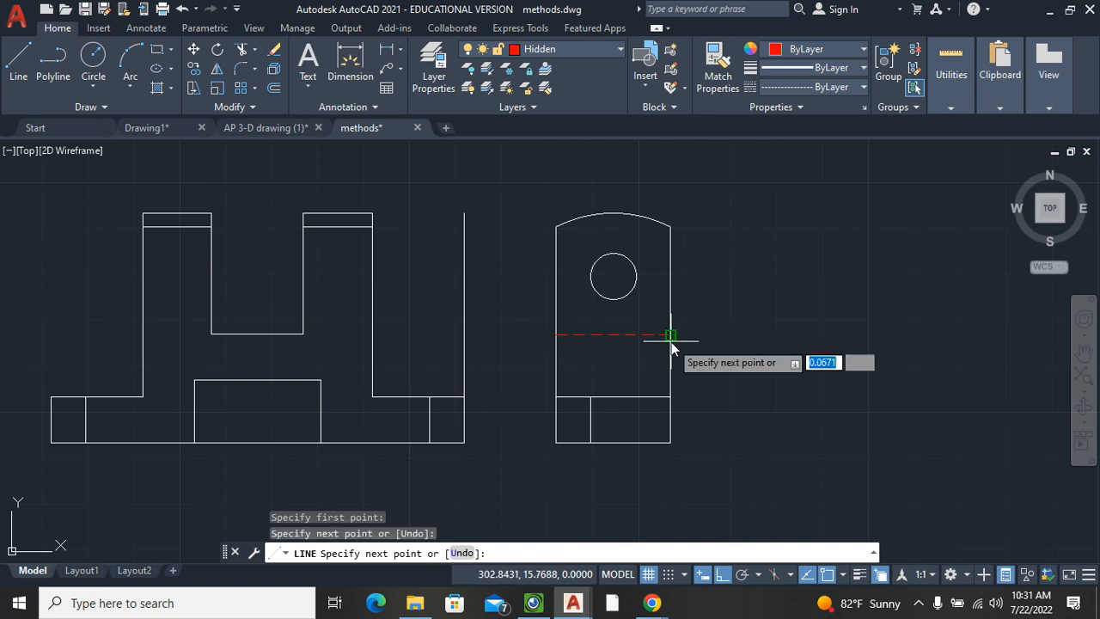
{"action": "key", "text": "Return"}
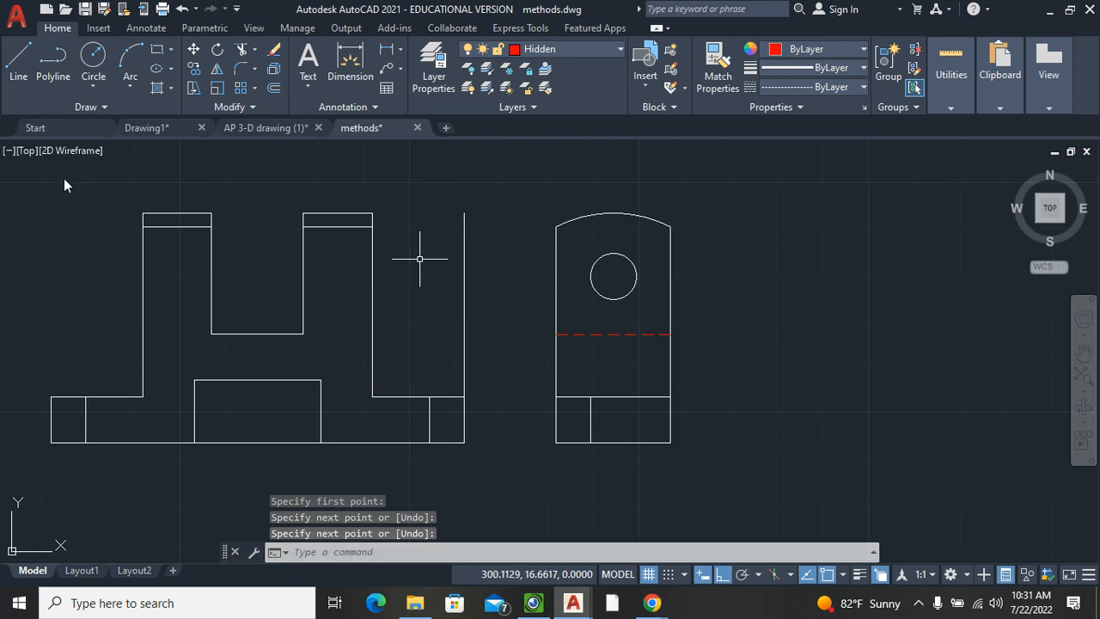
Step: Draw a horizontal hidden line across the side view, level with the top of the front view's central rectangle
{"action": "key", "text": "Return"}
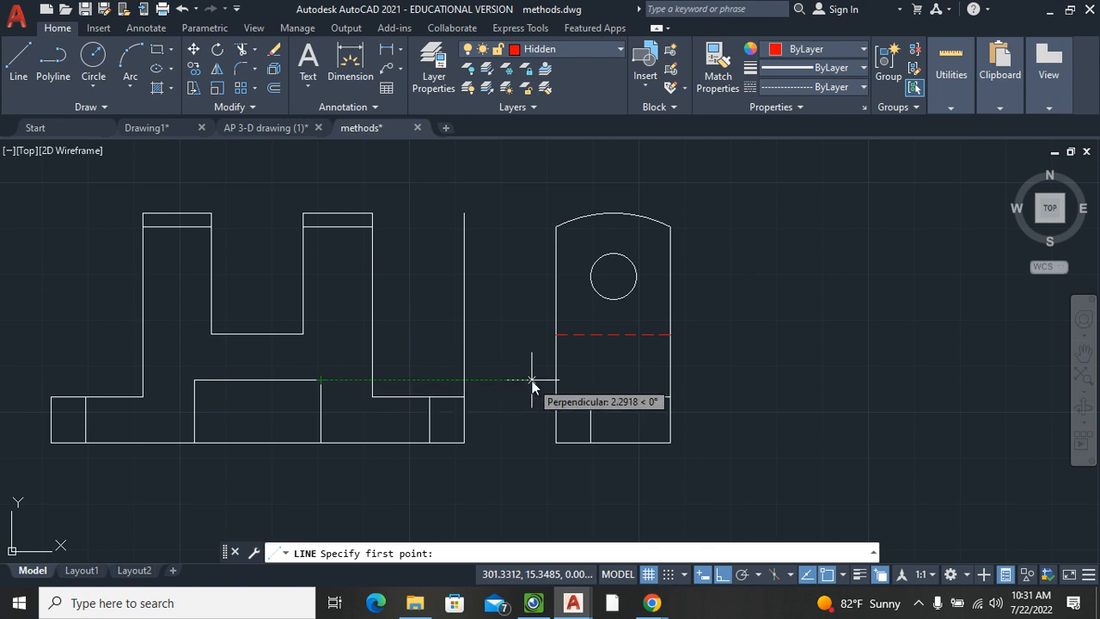
{"action": "left_click", "coordinate": [565, 377]}
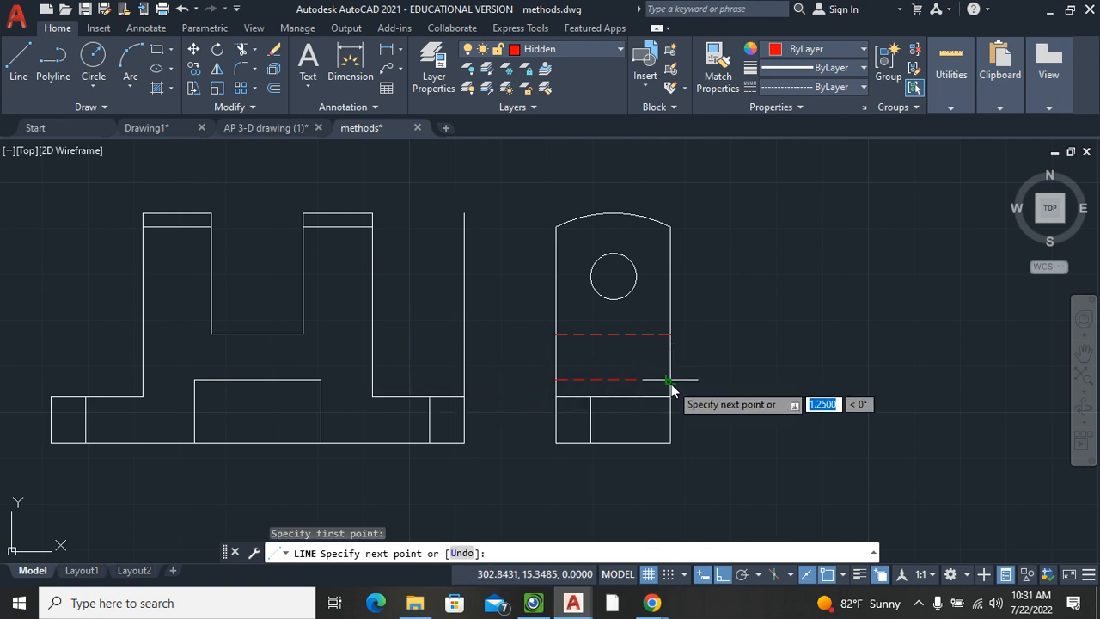
{"action": "left_click", "coordinate": [670, 379]}
{"action": "key", "text": "Return"}
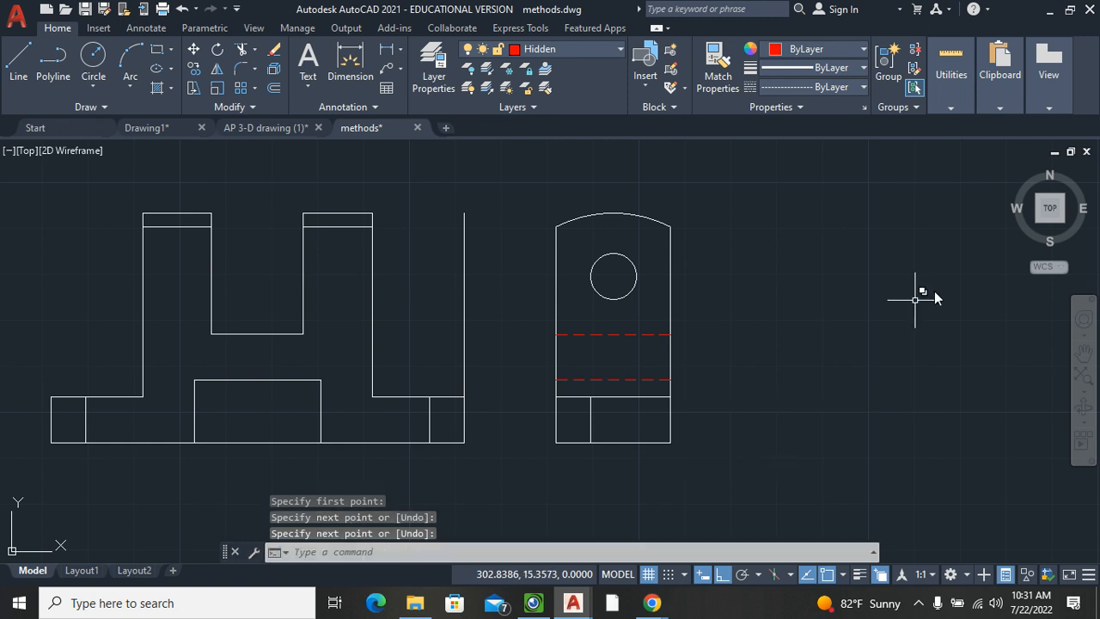
Step: Measure the gap between the side view's two hidden lines and delete the upper line
{"action": "left_click", "coordinate": [971, 96]}
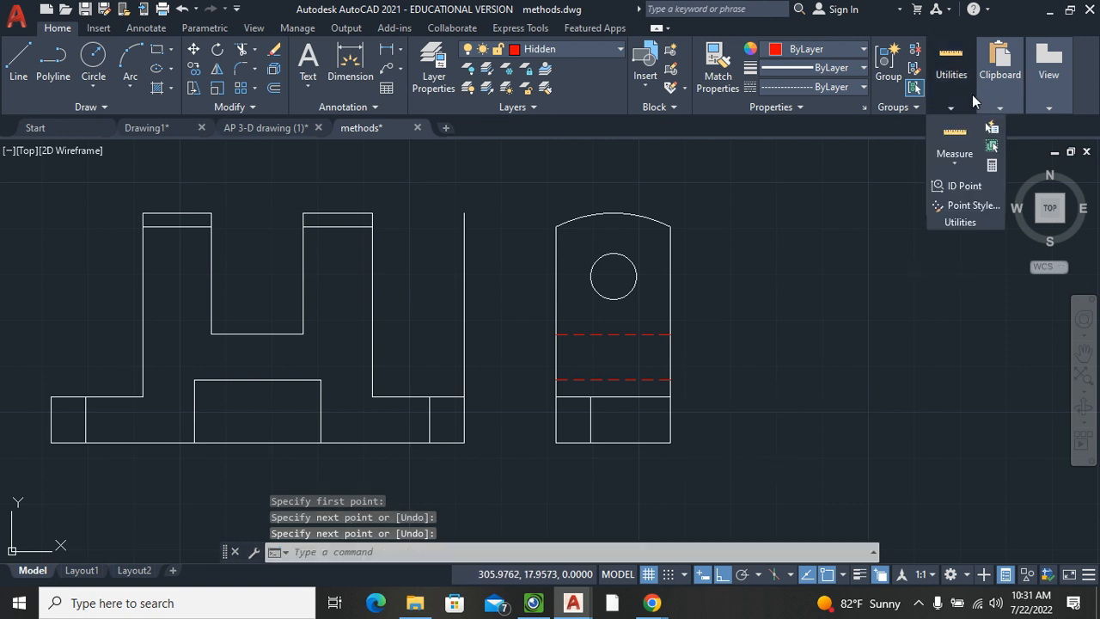
{"action": "left_click", "coordinate": [954, 137]}
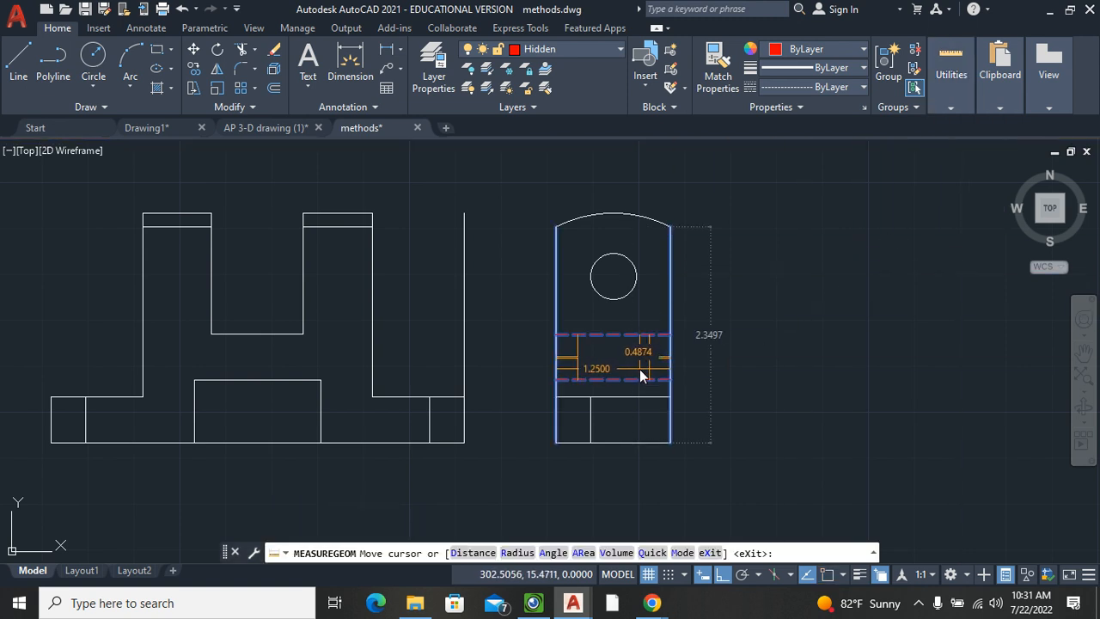
{"action": "key", "text": "Escape"}
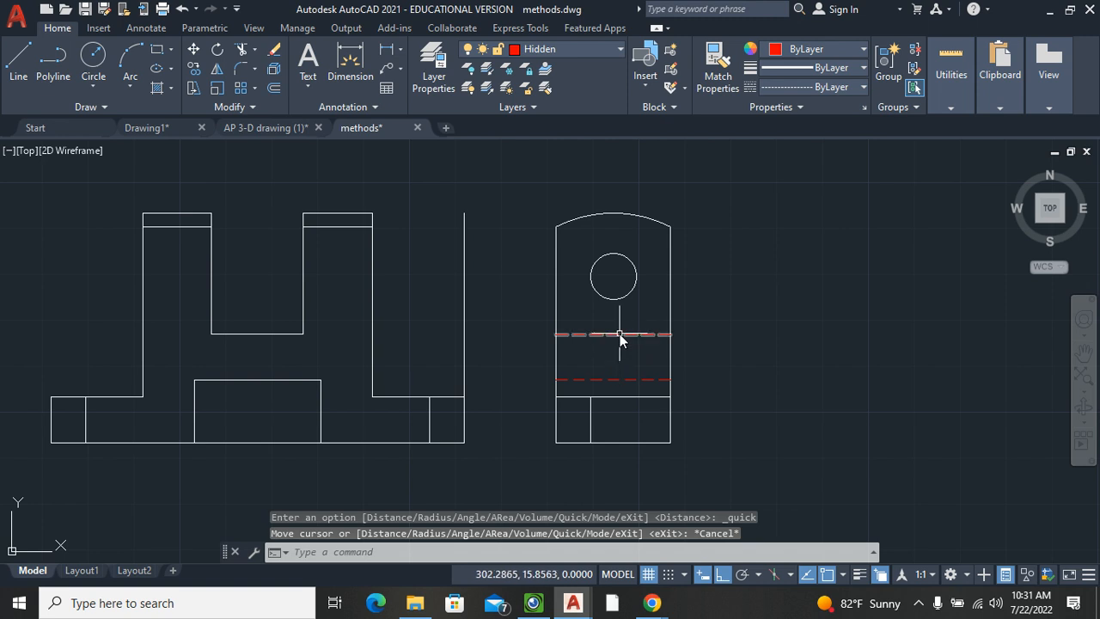
{"action": "left_click", "coordinate": [621, 339]}
{"action": "key", "text": "Delete"}
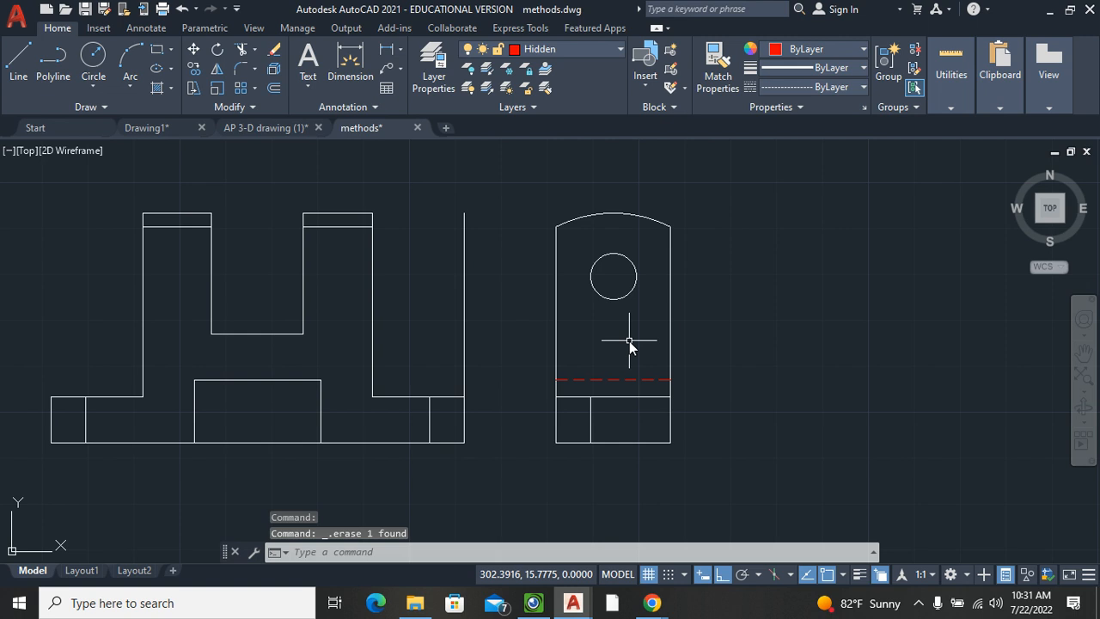
Step: Draw a horizontal hidden projection line from the right end of the front view's slot floor to beyond the side view's right edge
{"action": "left_click", "coordinate": [18, 64]}
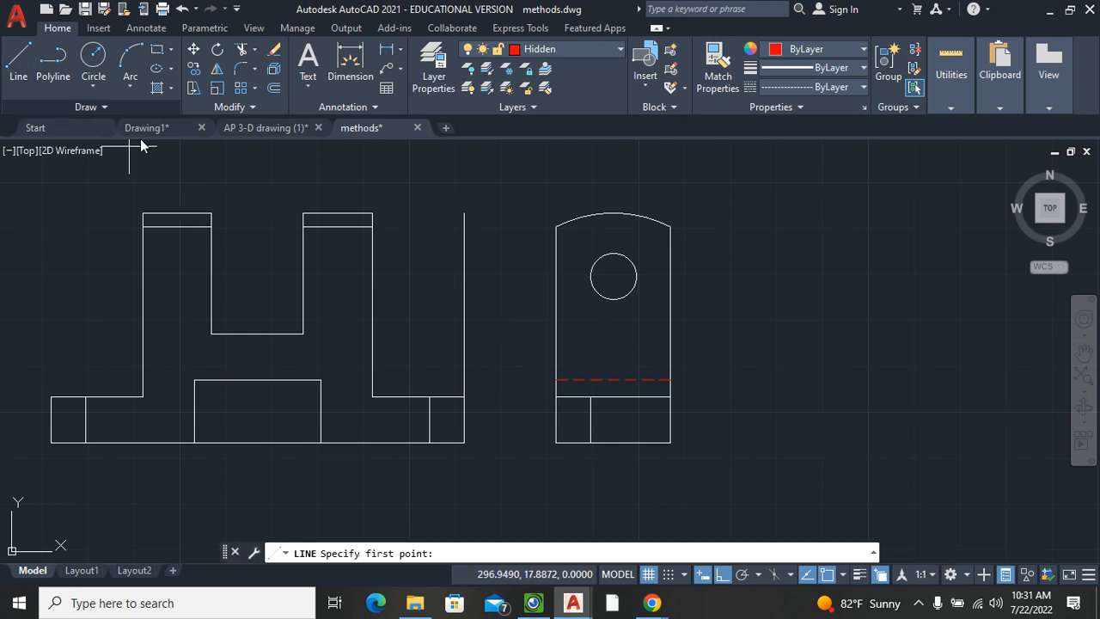
{"action": "left_click", "coordinate": [300, 333]}
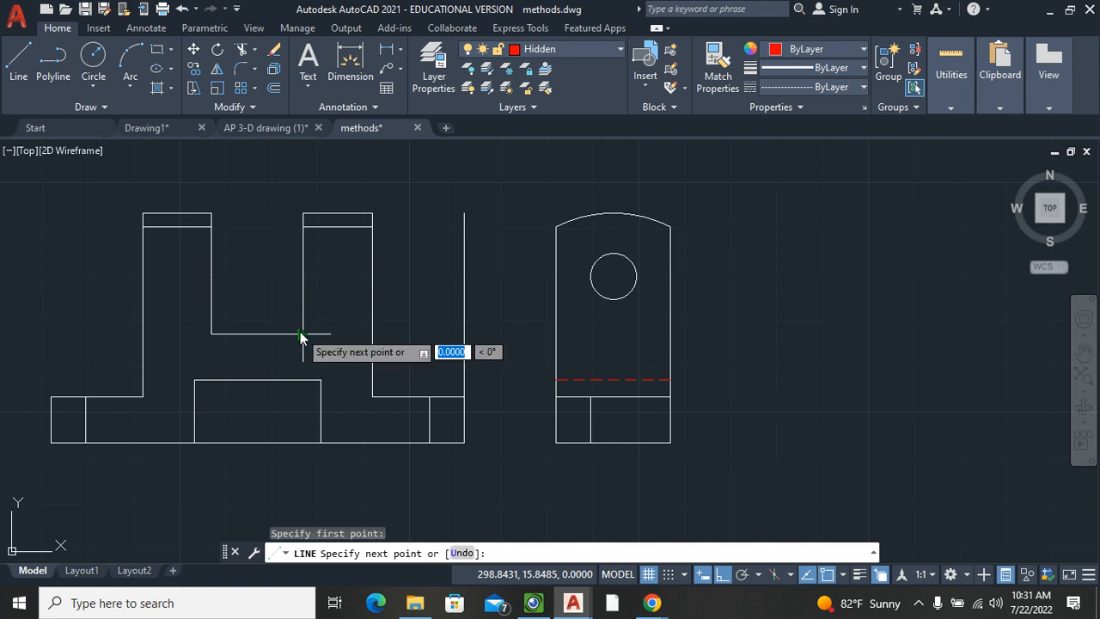
{"action": "left_click", "coordinate": [743, 326]}
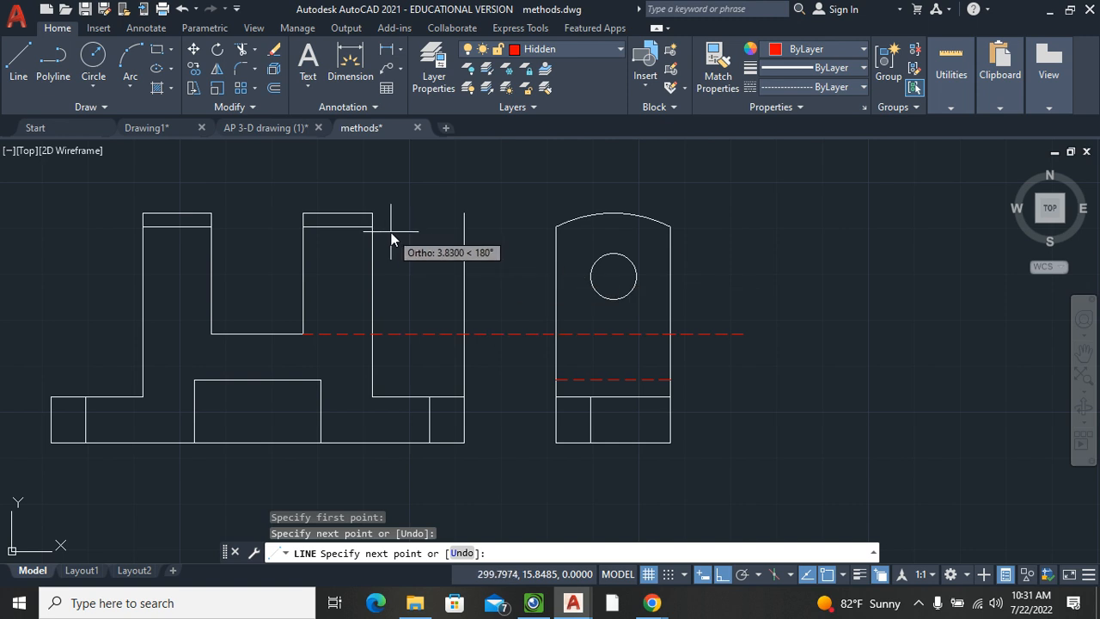
{"action": "key", "text": "Escape"}
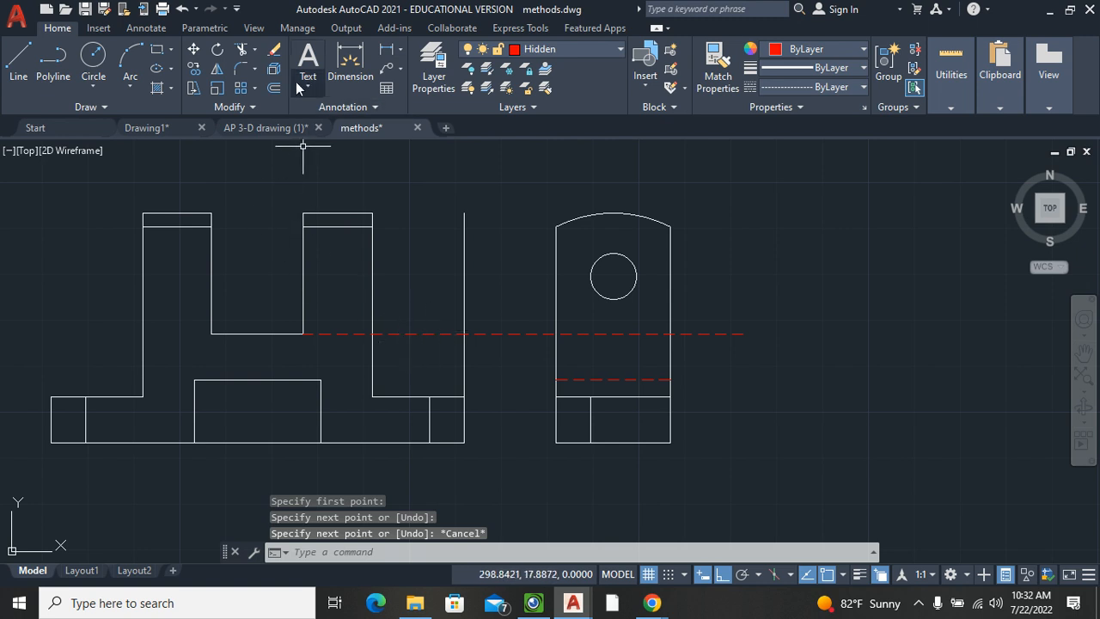
Step: Trim the hidden projection line on both sides of the side view, keeping only the segment between its vertical edges
{"action": "left_click", "coordinate": [247, 52]}
{"action": "left_click", "coordinate": [337, 326]}
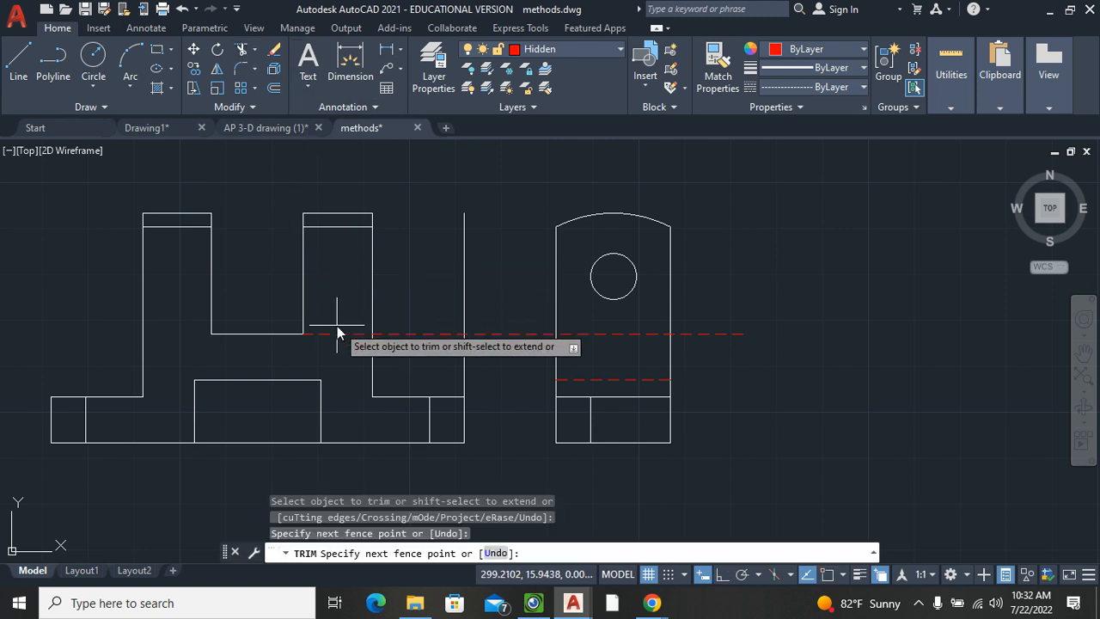
{"action": "key", "text": "Return"}
{"action": "left_click", "coordinate": [417, 331]}
{"action": "key", "text": "Return"}
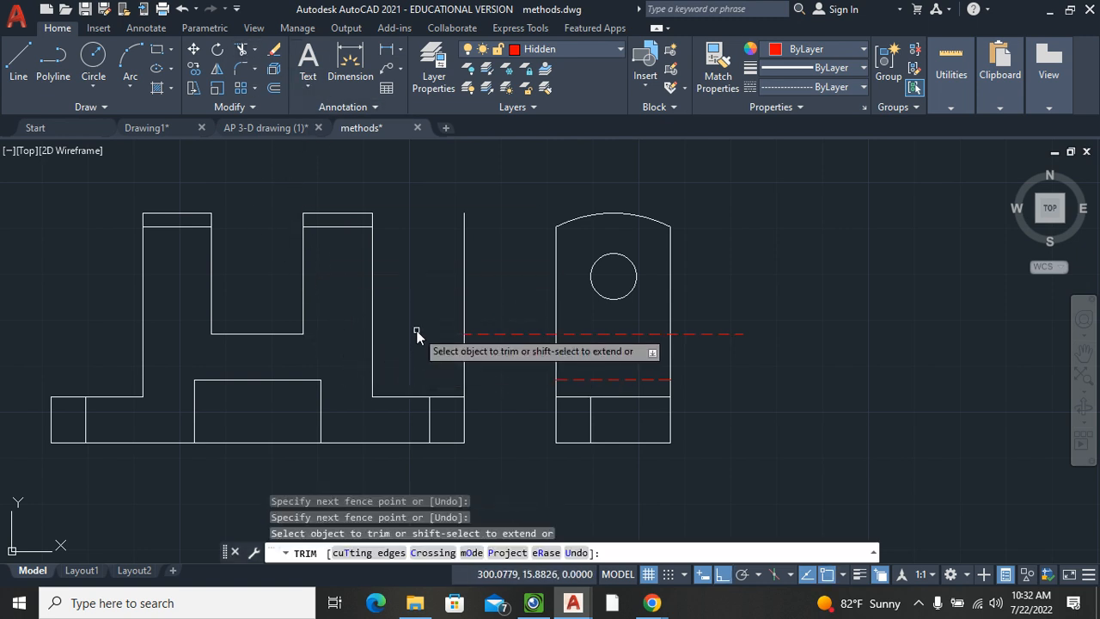
{"action": "left_click", "coordinate": [527, 299]}
{"action": "key", "text": "Return"}
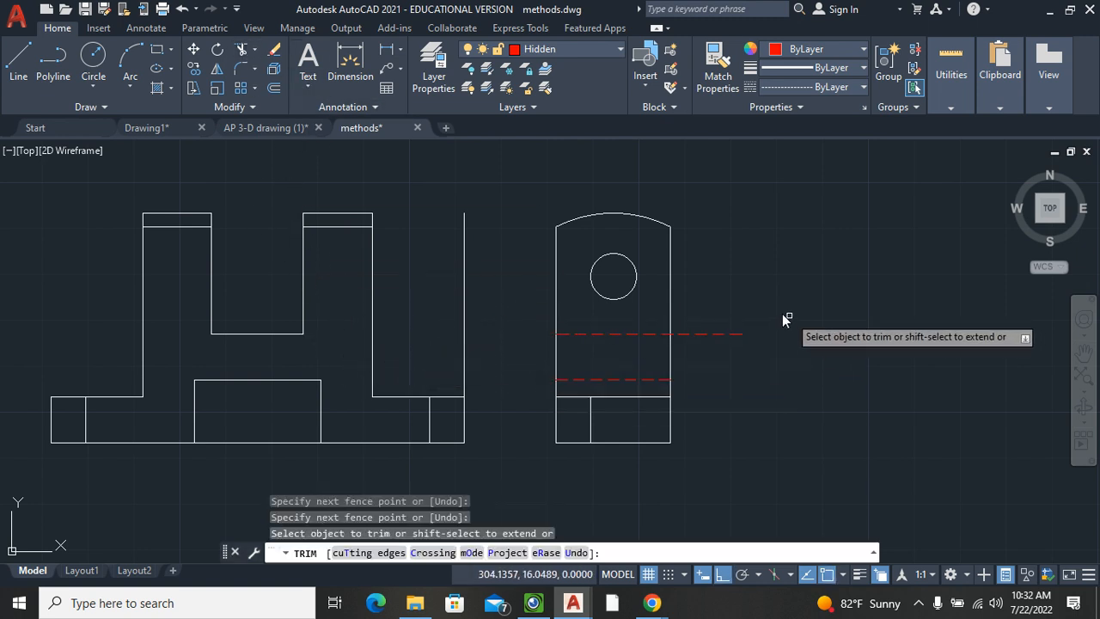
{"action": "left_click", "coordinate": [735, 320]}
{"action": "key", "text": "Return"}
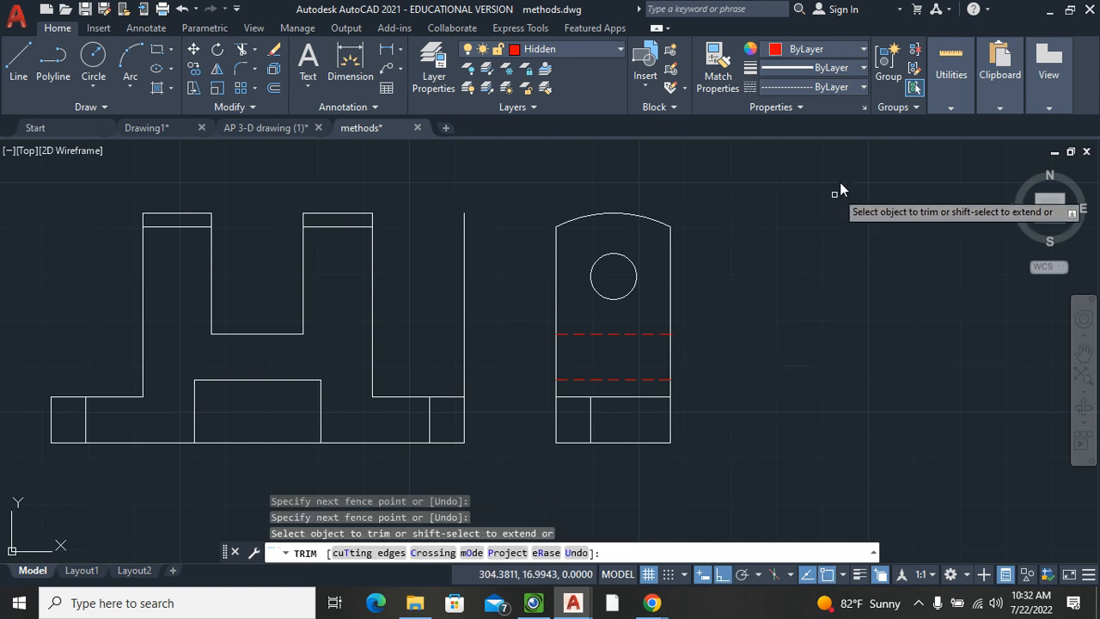
Step: Measure the distance between the two horizontal hidden lines in the side view
{"action": "left_click", "coordinate": [946, 86]}
{"action": "left_click", "coordinate": [954, 138]}
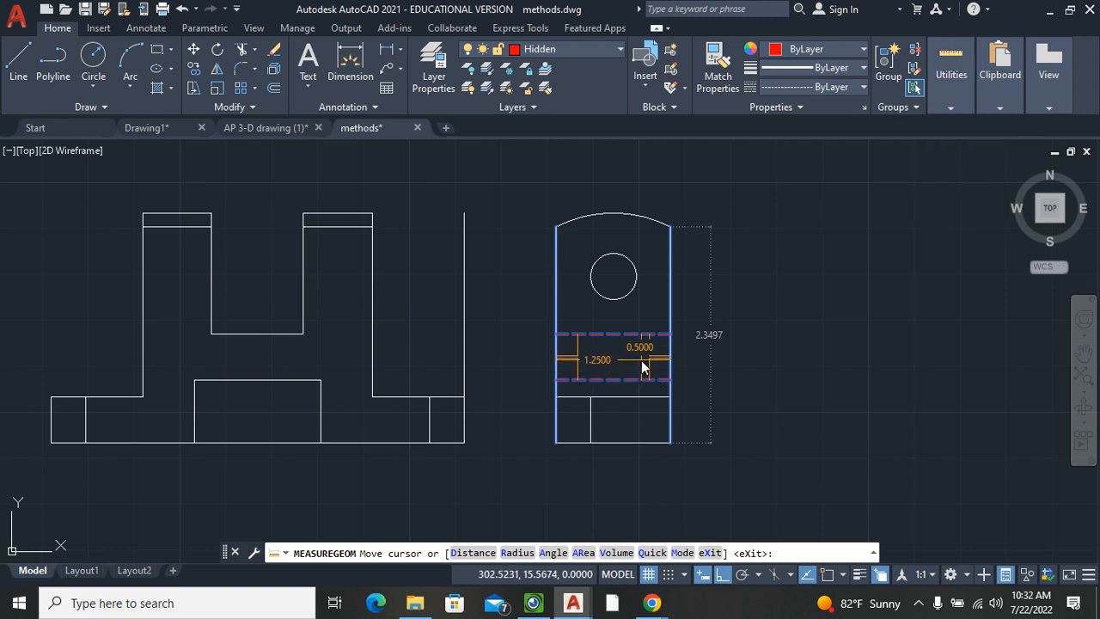
{"action": "key", "text": "Escape"}
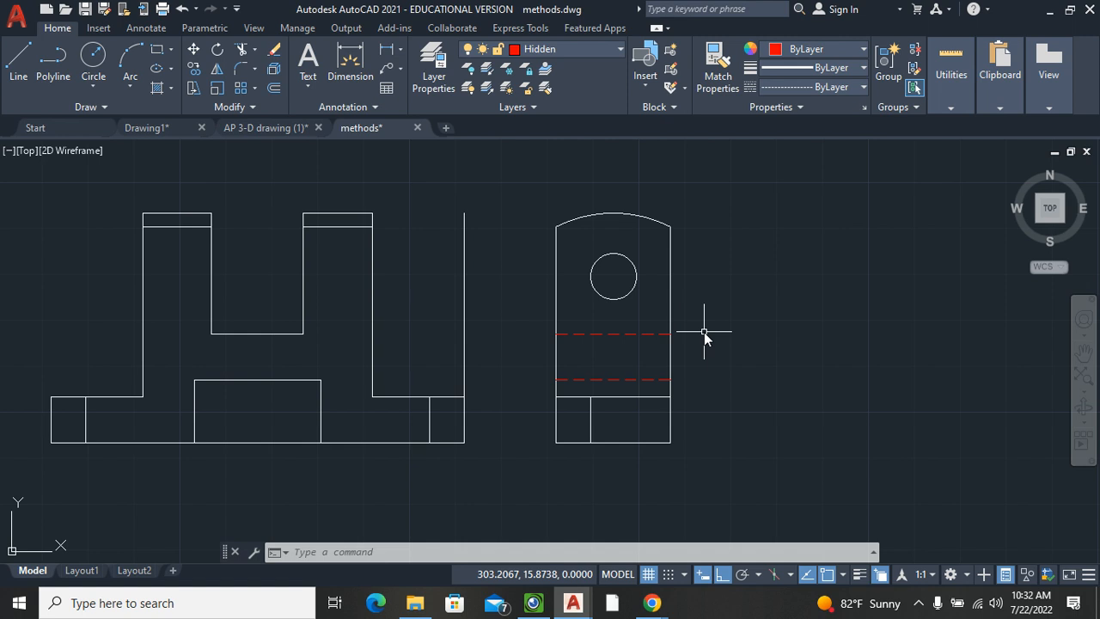
Step: Draw a line 10 units long at 45° from the top end of the vertical line between the front and side views
{"action": "mouse_move", "coordinate": [533, 232]}
{"action": "middle_mouse_down"}
{"action": "mouse_move", "coordinate": [511, 393]}
{"action": "mouse_move", "coordinate": [493, 414]}
{"action": "middle_mouse_up"}
{"action": "left_click", "coordinate": [18, 64]}
{"action": "left_click", "coordinate": [426, 389]}
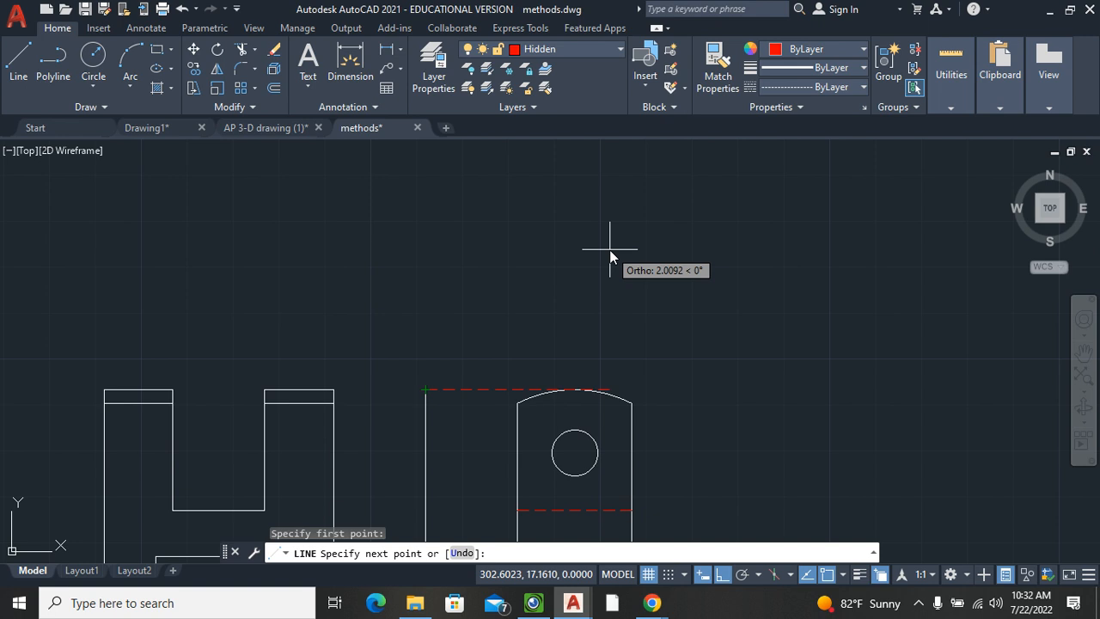
{"action": "type", "text": "10"}
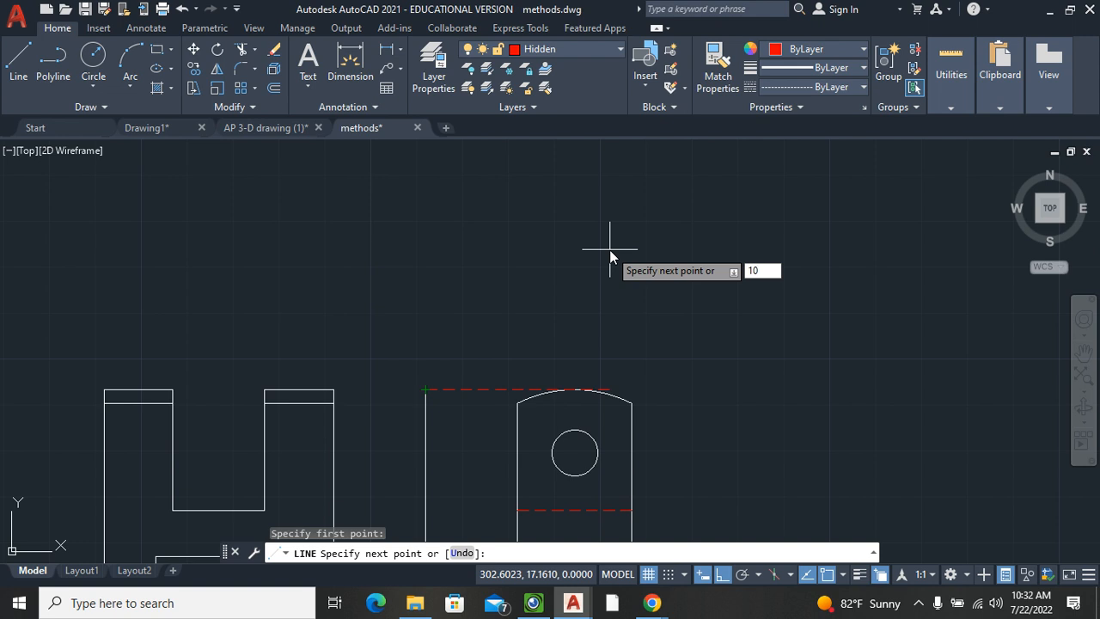
{"action": "key", "text": "Tab"}
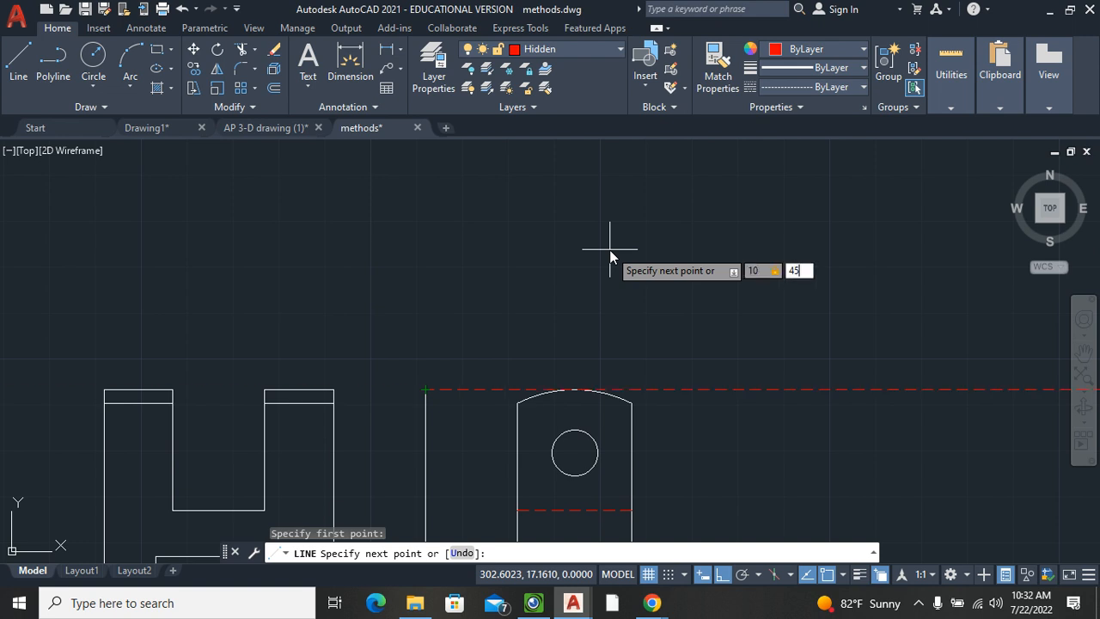
{"action": "key", "text": "Return"}
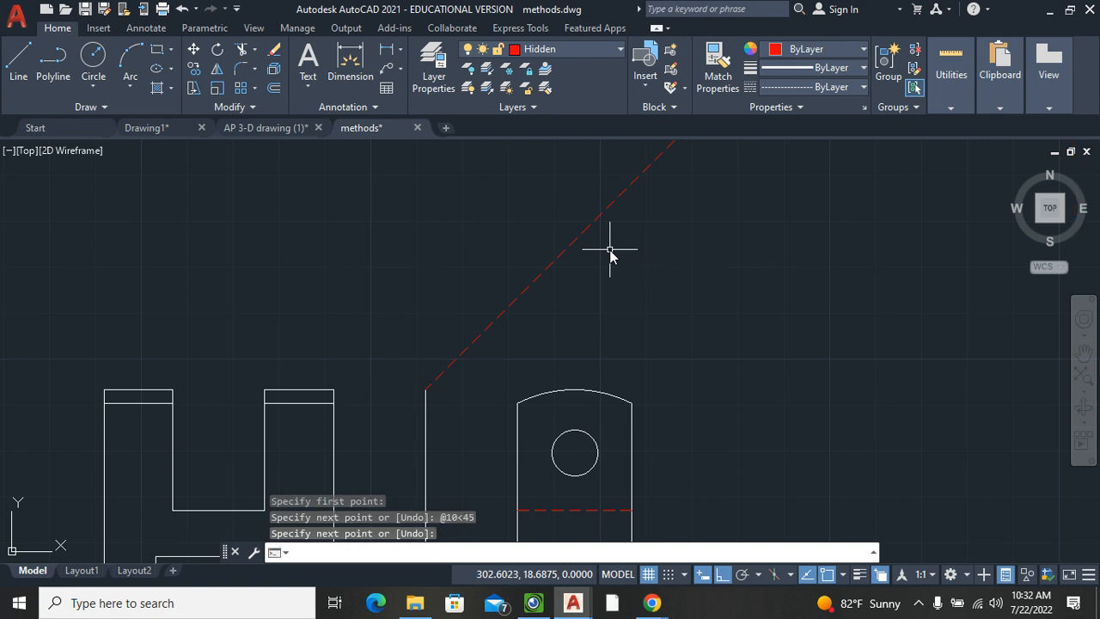
{"action": "key", "text": "Return"}
Step: Move the 45° line to the Guideline layer
{"action": "left_click_drag", "start_coordinate": [592, 230], "coordinate": [548, 206]}
{"action": "left_click", "coordinate": [751, 133]}
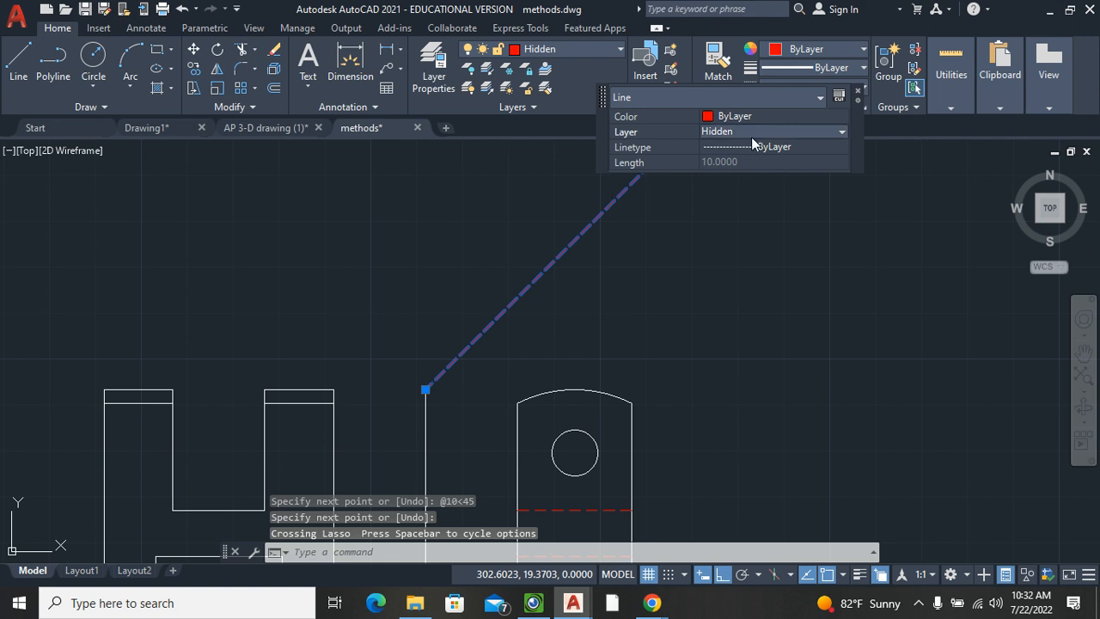
{"action": "left_click", "coordinate": [751, 136]}
{"action": "left_click", "coordinate": [766, 187]}
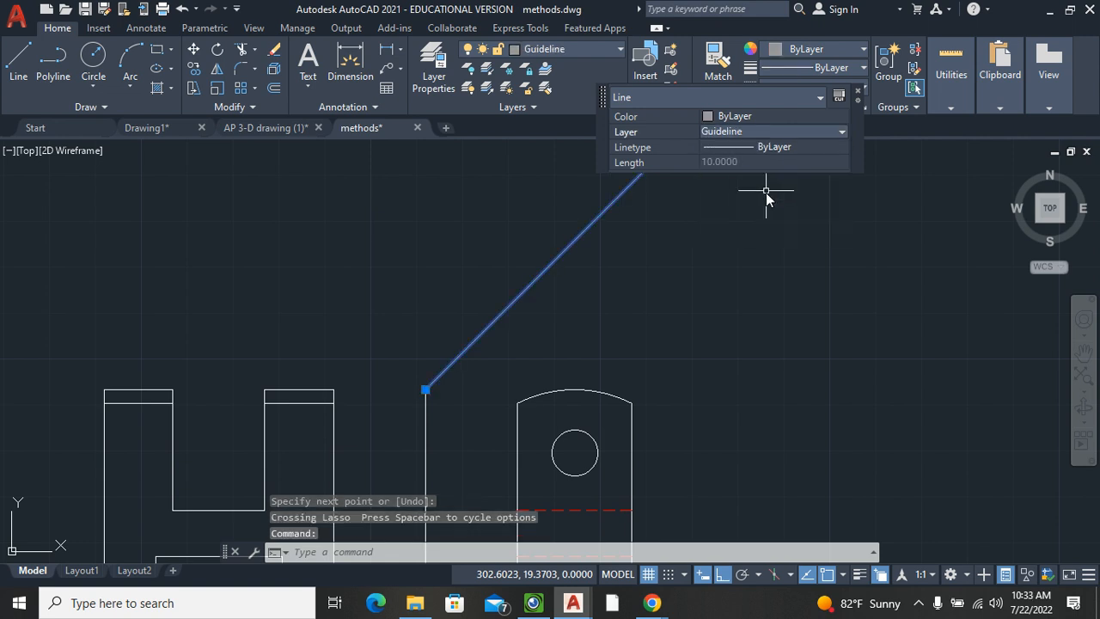
{"action": "key", "text": "Escape"}
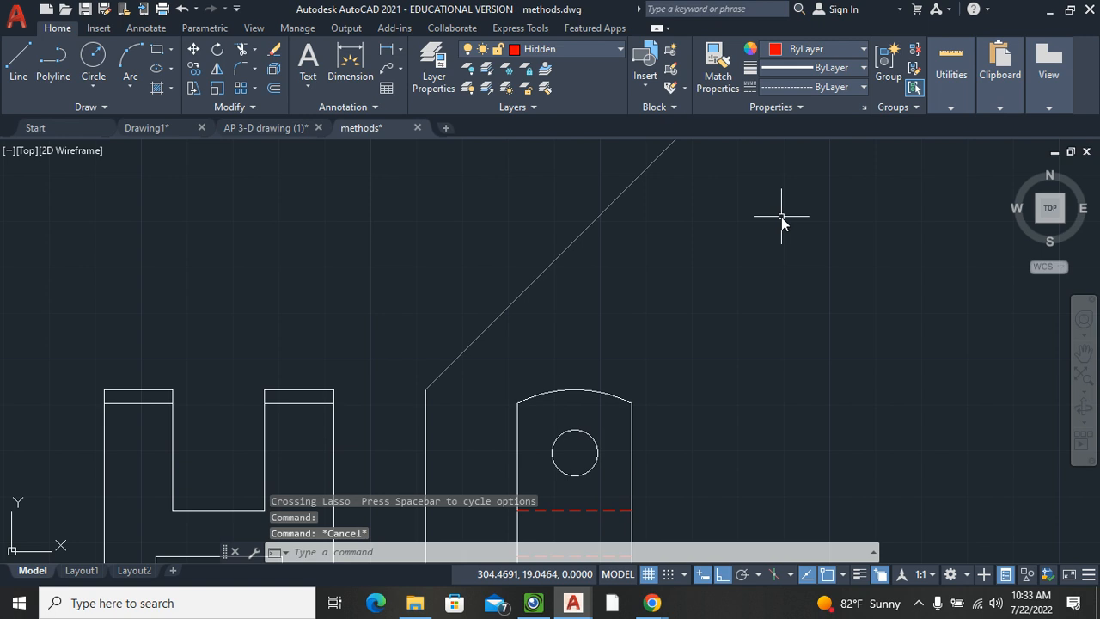
Step: Make Object the current layer
{"action": "left_click", "coordinate": [577, 53]}
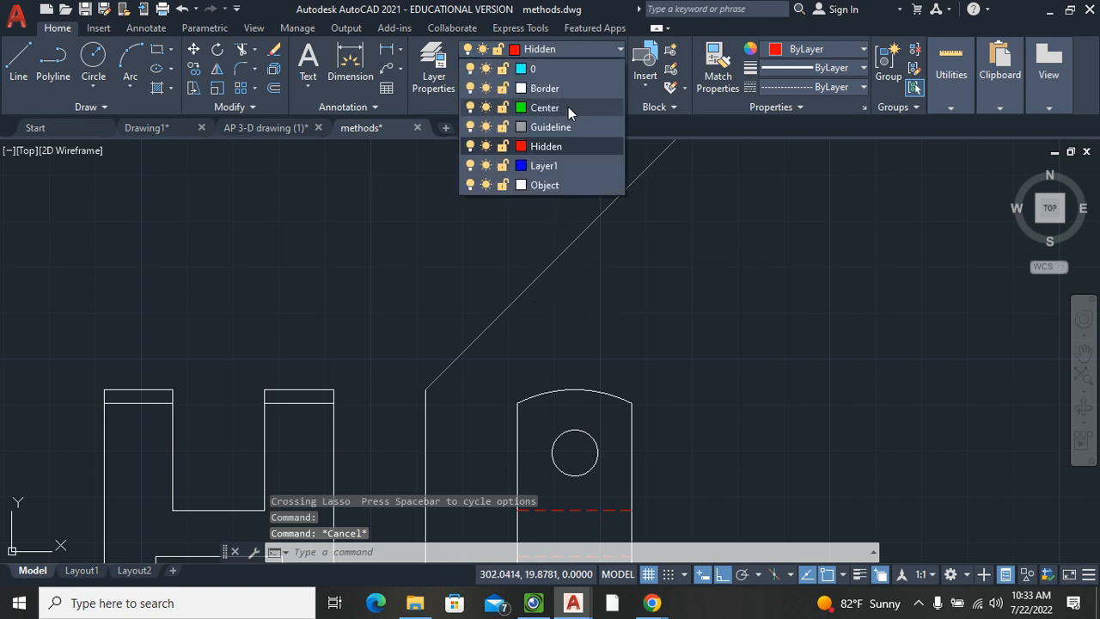
{"action": "left_click", "coordinate": [562, 183]}
{"action": "key", "text": "Escape"}
Step: Draw a vertical projection line from the top-left corner of the front view's base to well above the uprights
{"action": "scroll", "coordinate": [614, 307], "scroll_direction": "down", "scroll_amount": 2}
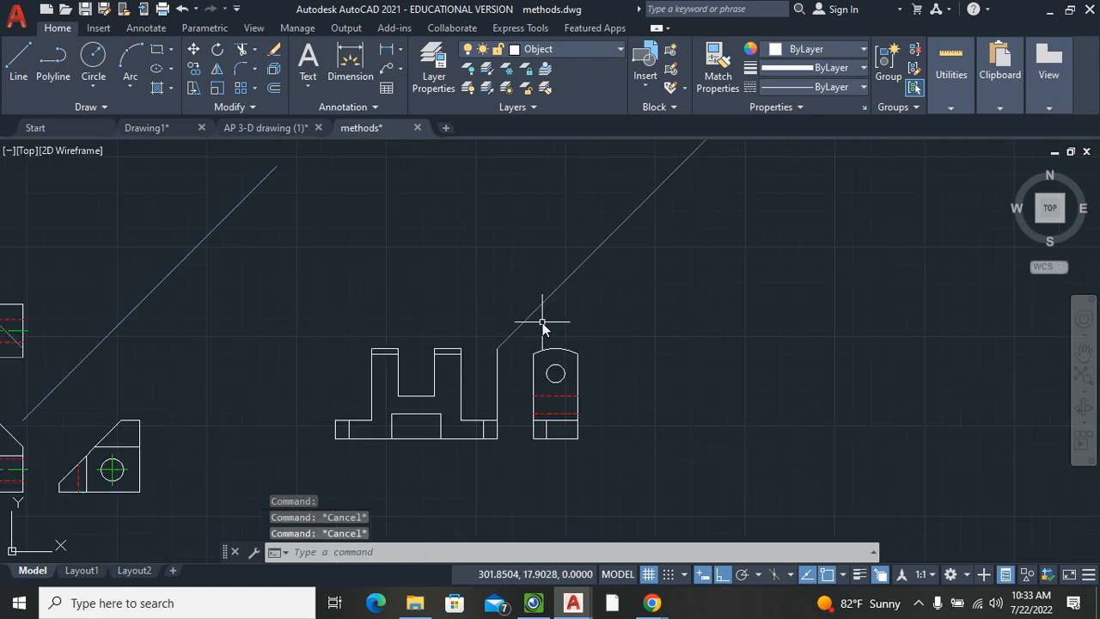
{"action": "middle_click_drag", "start_coordinate": [597, 315], "coordinate": [659, 356]}
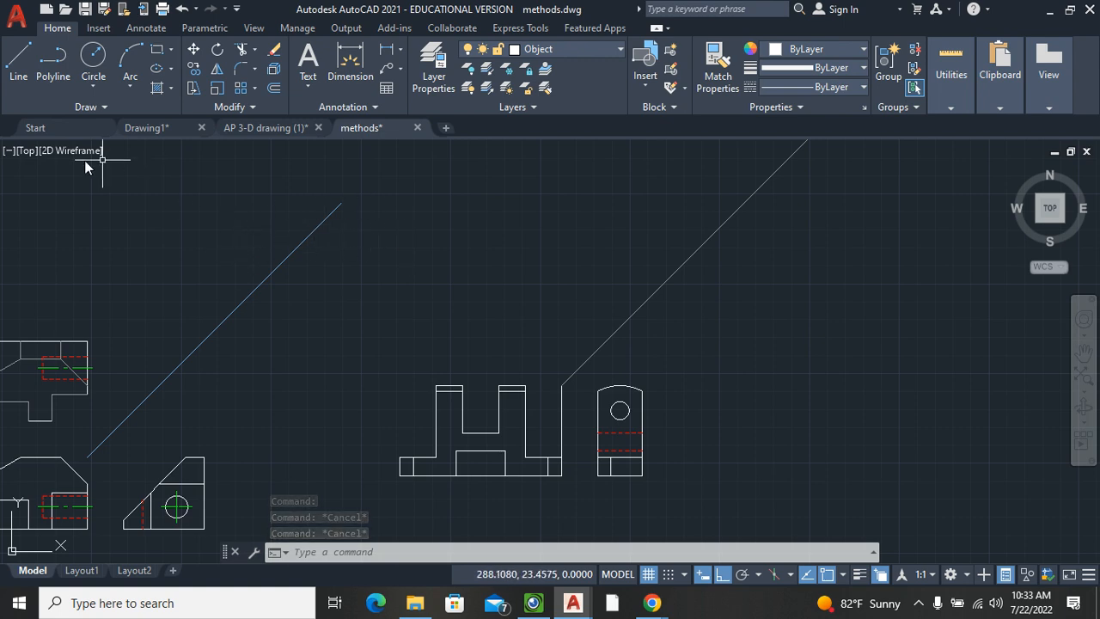
{"action": "left_click", "coordinate": [400, 459]}
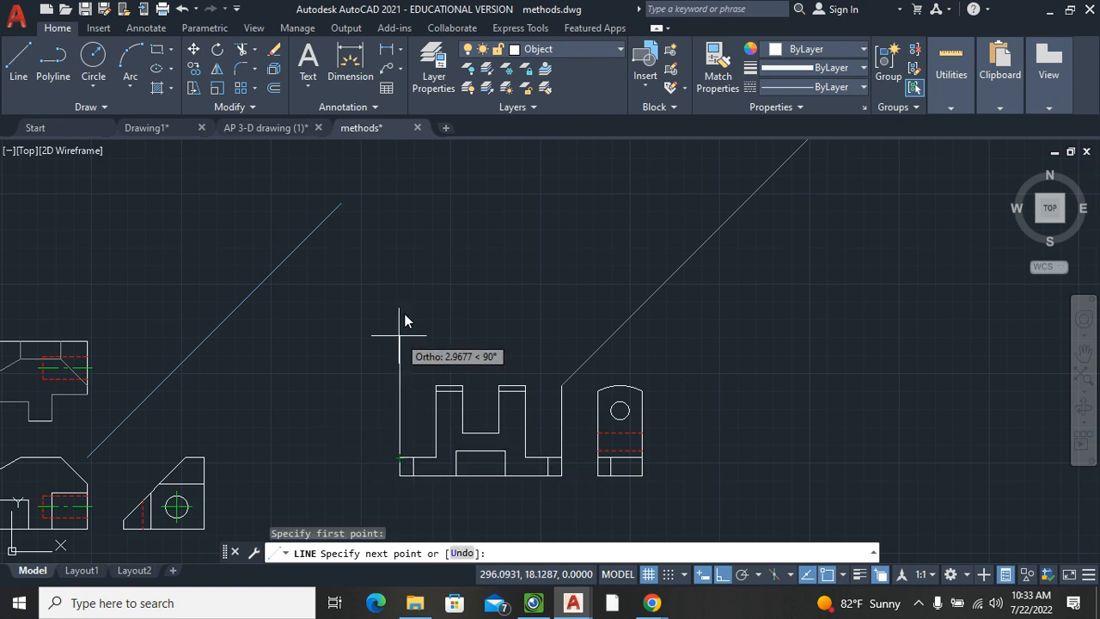
{"action": "left_click", "coordinate": [420, 185]}
{"action": "key", "text": "Return"}
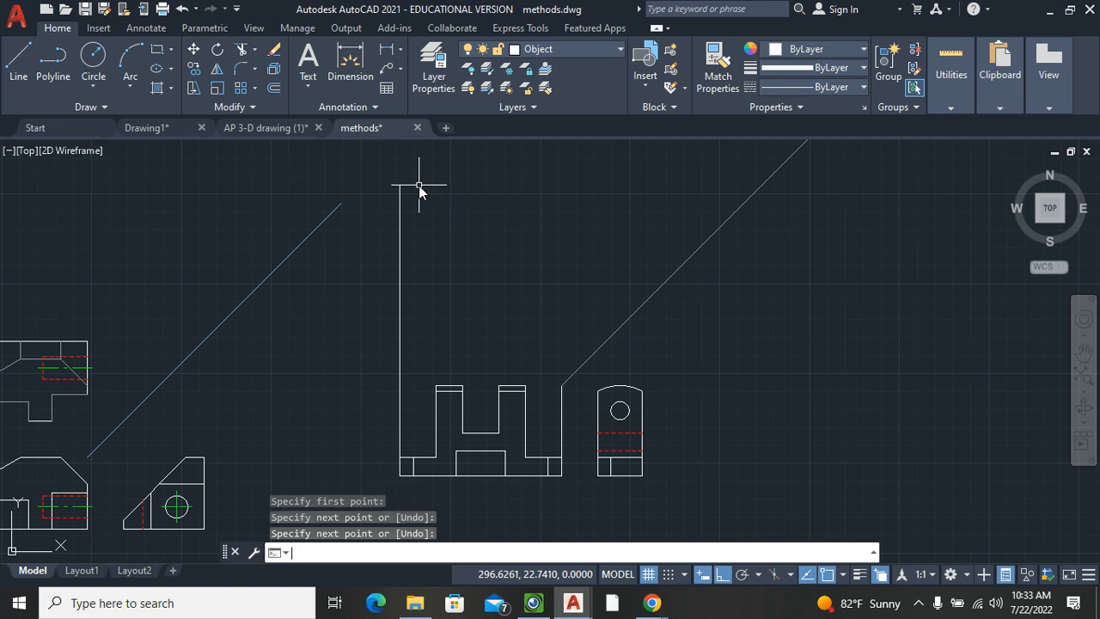
Step: Draw a vertical projection line upward from the start of the 45° line, to about the height of the left projection line
{"action": "left_click", "coordinate": [39, 69]}
{"action": "left_click", "coordinate": [18, 62]}
{"action": "left_click", "coordinate": [568, 394]}
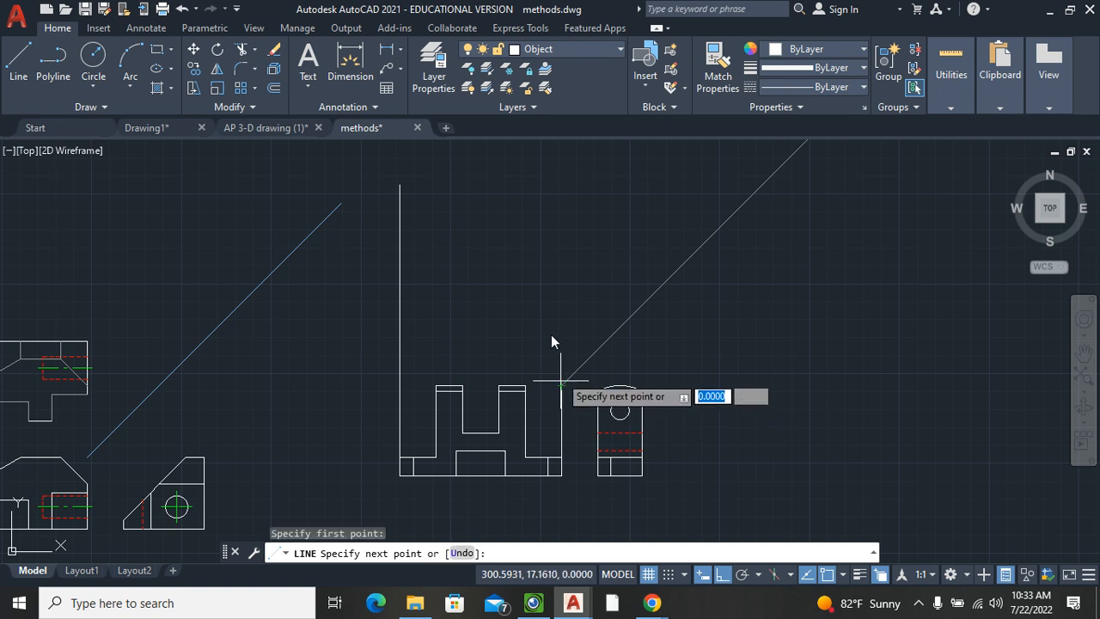
{"action": "left_click", "coordinate": [543, 182]}
{"action": "key", "text": "Return"}
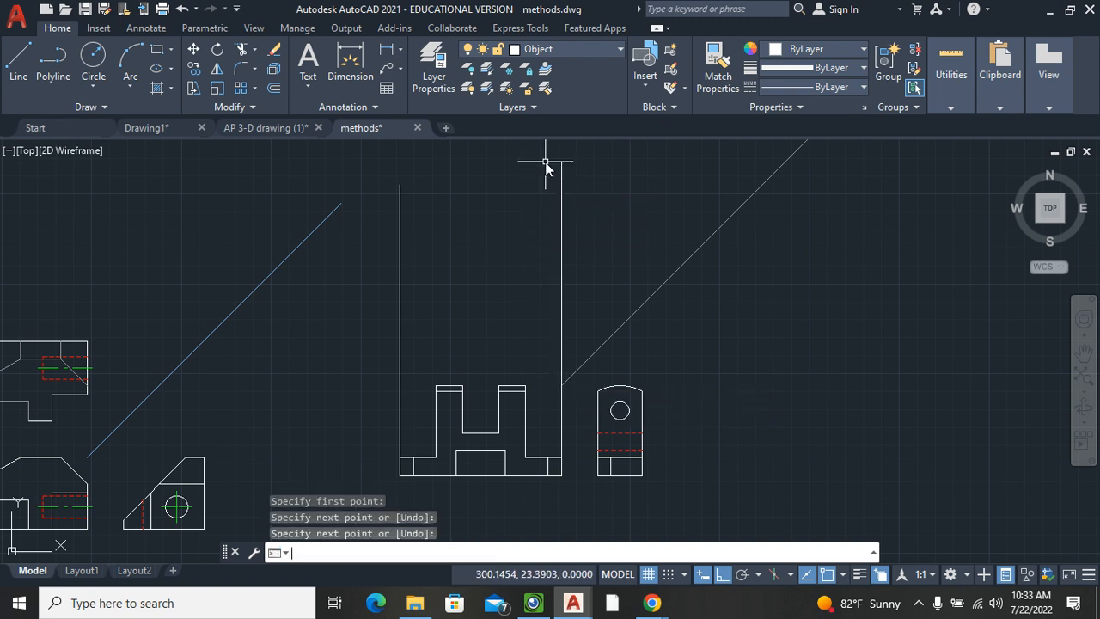
Step: Draw vertical projection lines upward from the side view's two upper corners, each ending beyond the 45° line
{"action": "left_click", "coordinate": [19, 62]}
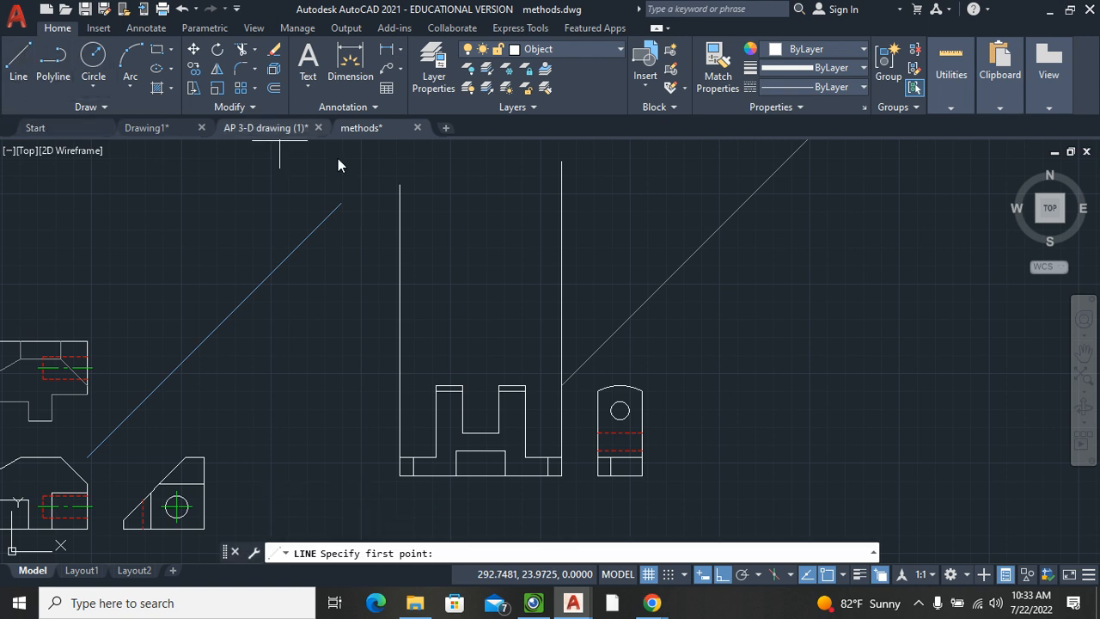
{"action": "left_click", "coordinate": [597, 387]}
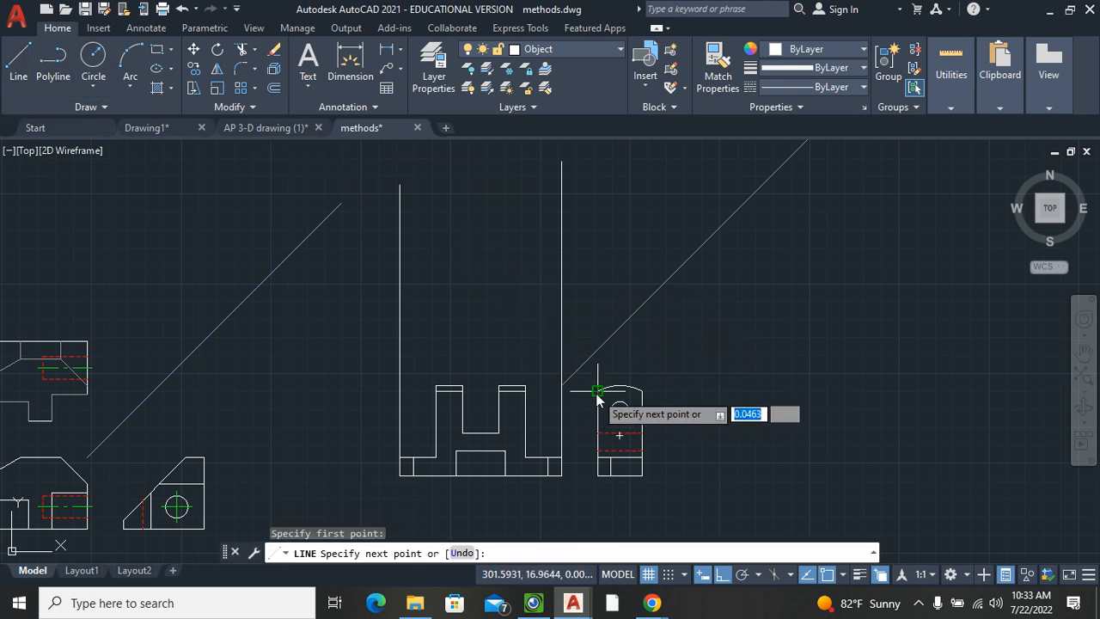
{"action": "left_click", "coordinate": [598, 245]}
{"action": "key", "text": "Return"}
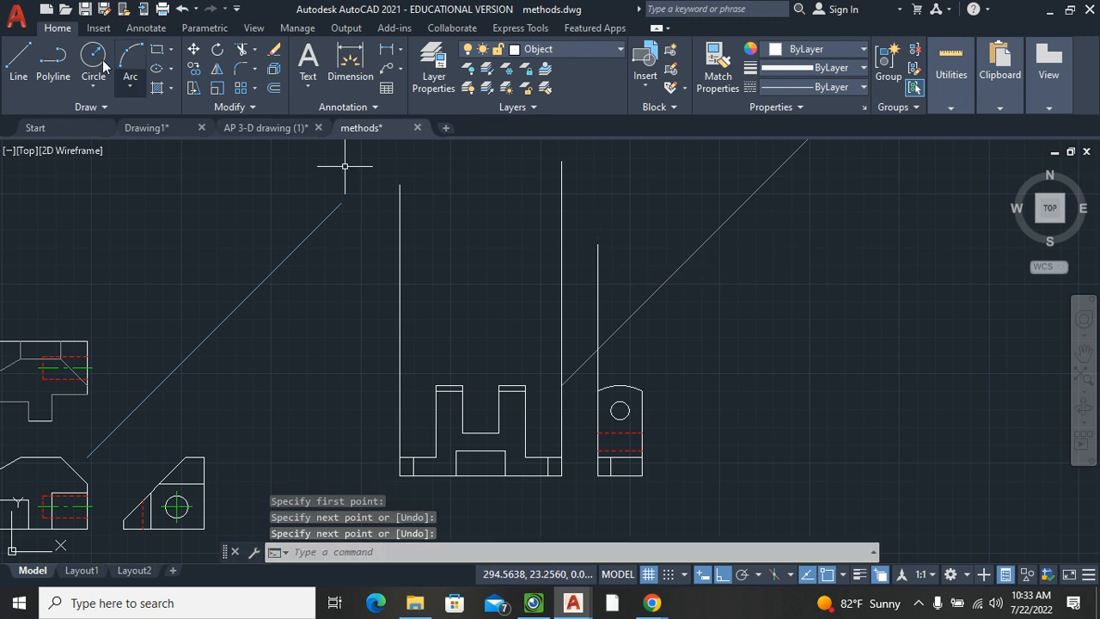
{"action": "left_click", "coordinate": [18, 68]}
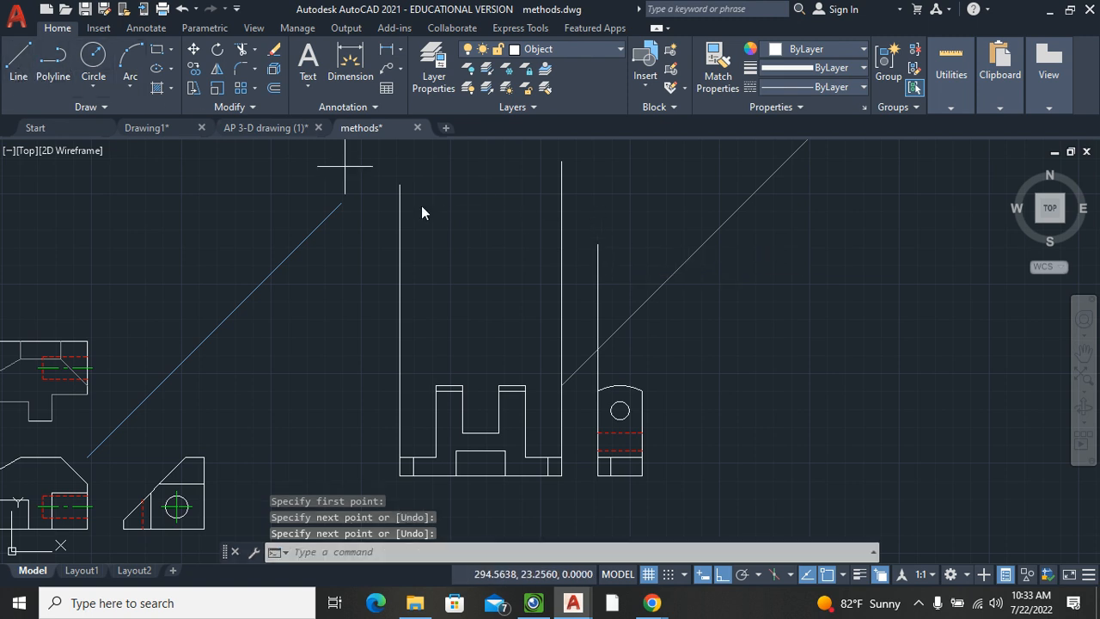
{"action": "left_click", "coordinate": [642, 391]}
{"action": "left_click", "coordinate": [627, 275]}
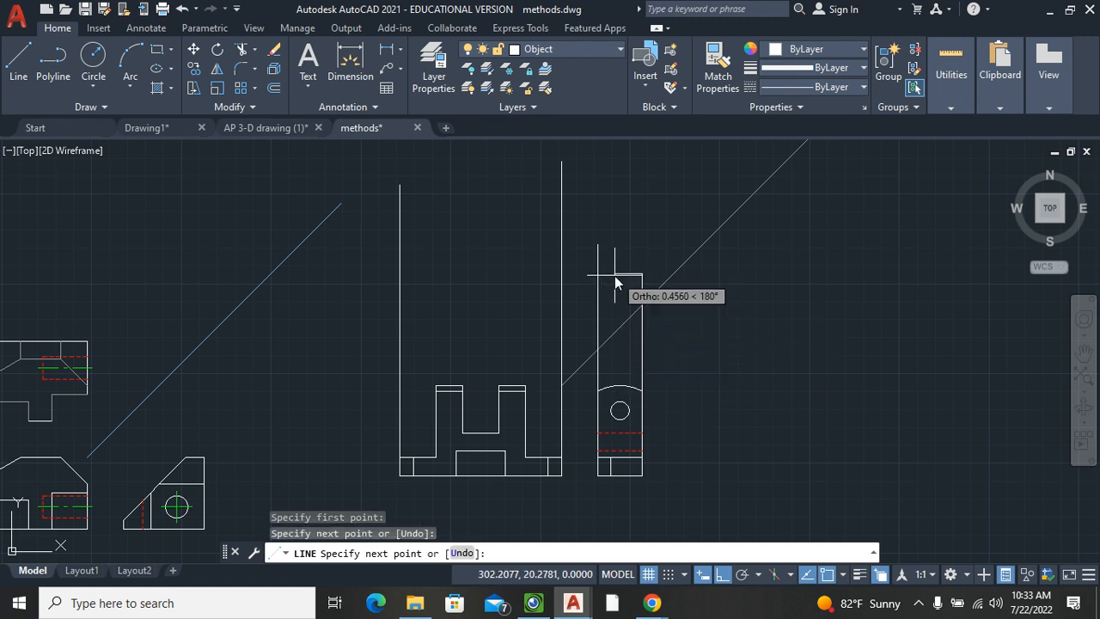
{"action": "key", "text": "Return"}
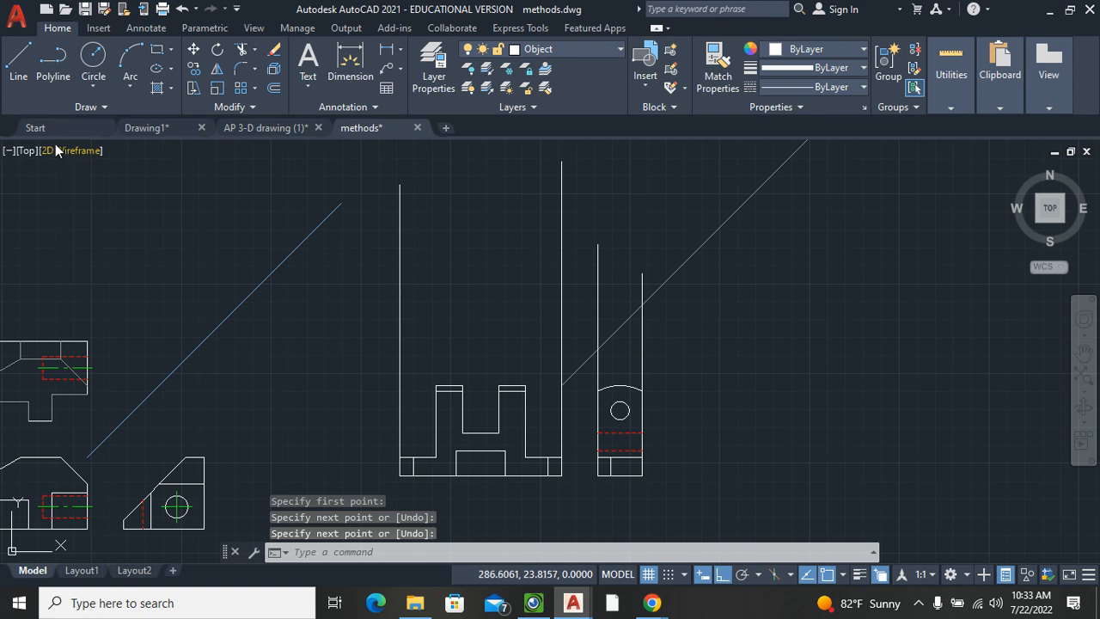
Step: Draw horizontal lines from where the side view's projection lines cross the 45° line to the front view's left projection line
{"action": "left_click", "coordinate": [11, 69]}
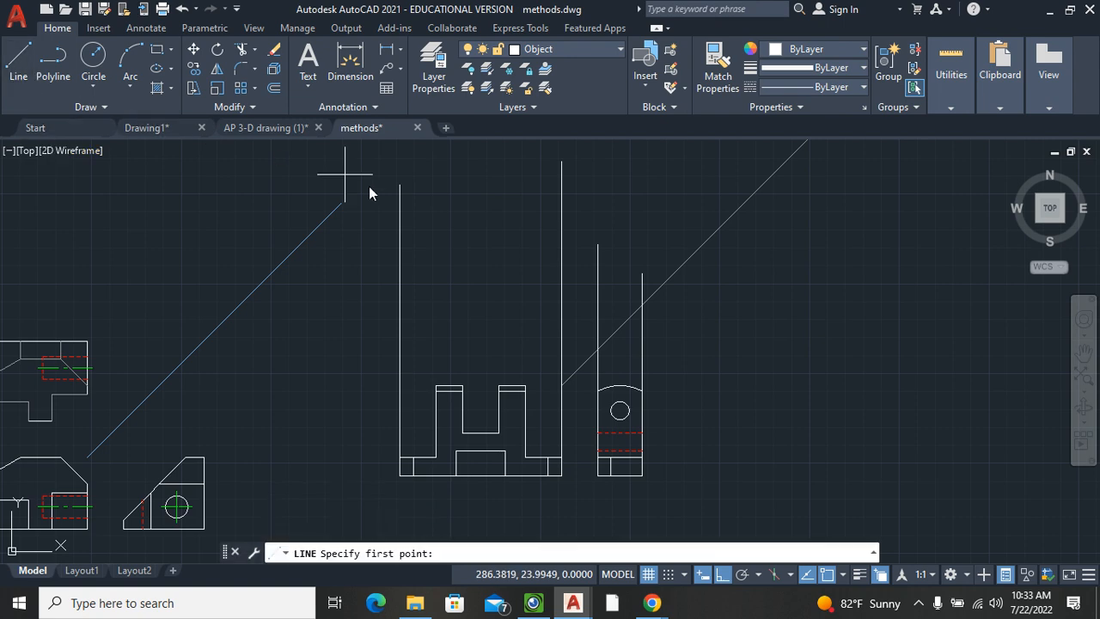
{"action": "left_click", "coordinate": [597, 351]}
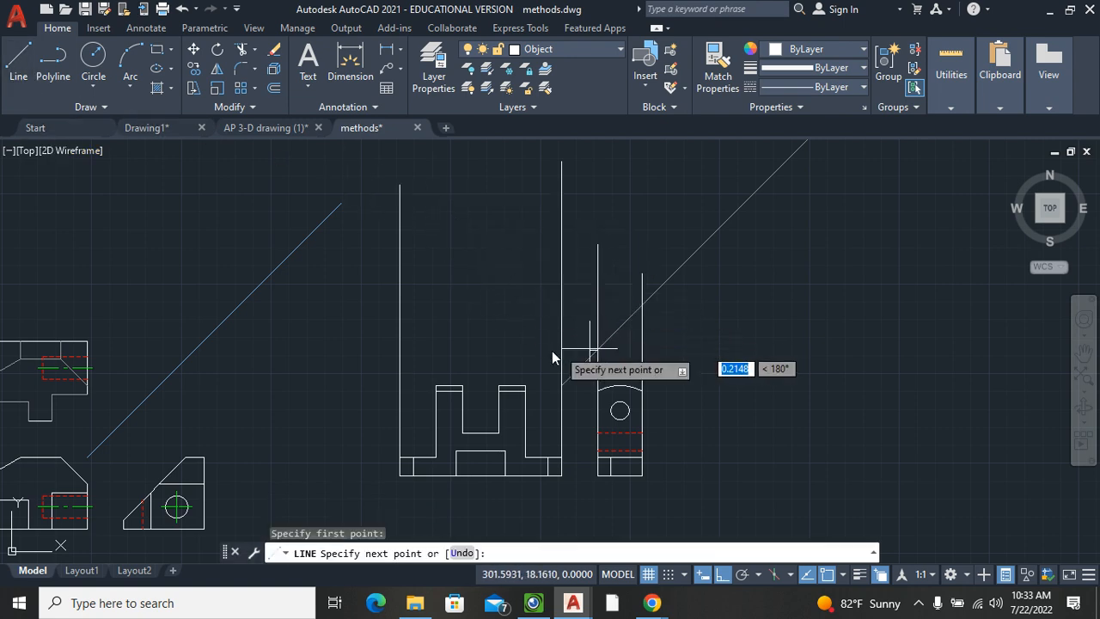
{"action": "left_click", "coordinate": [399, 351]}
{"action": "key", "text": "Return"}
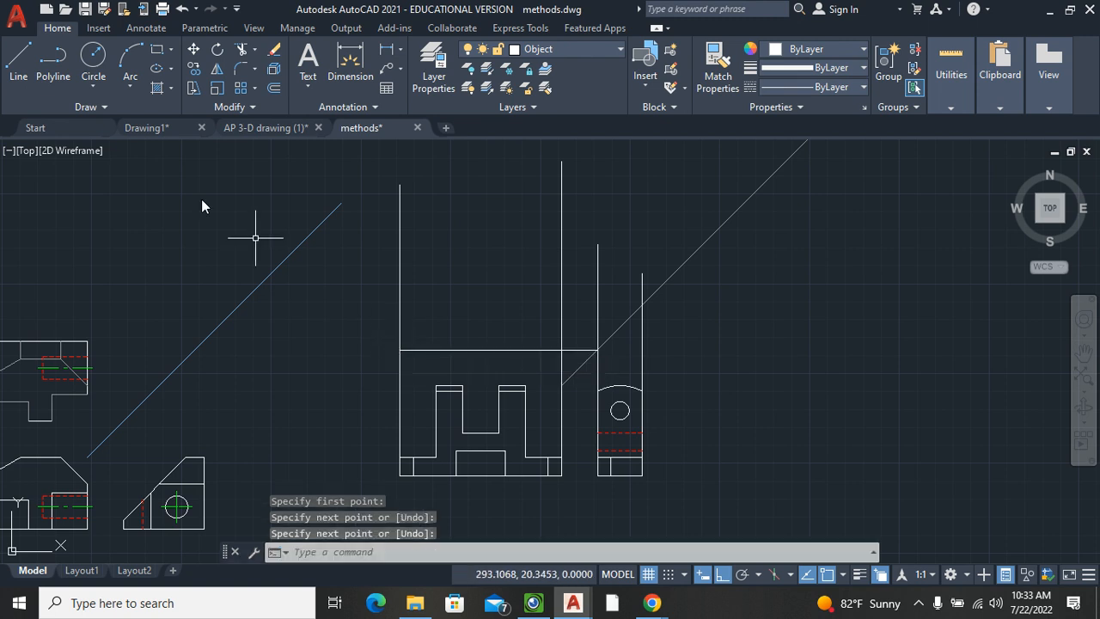
{"action": "left_click", "coordinate": [18, 59]}
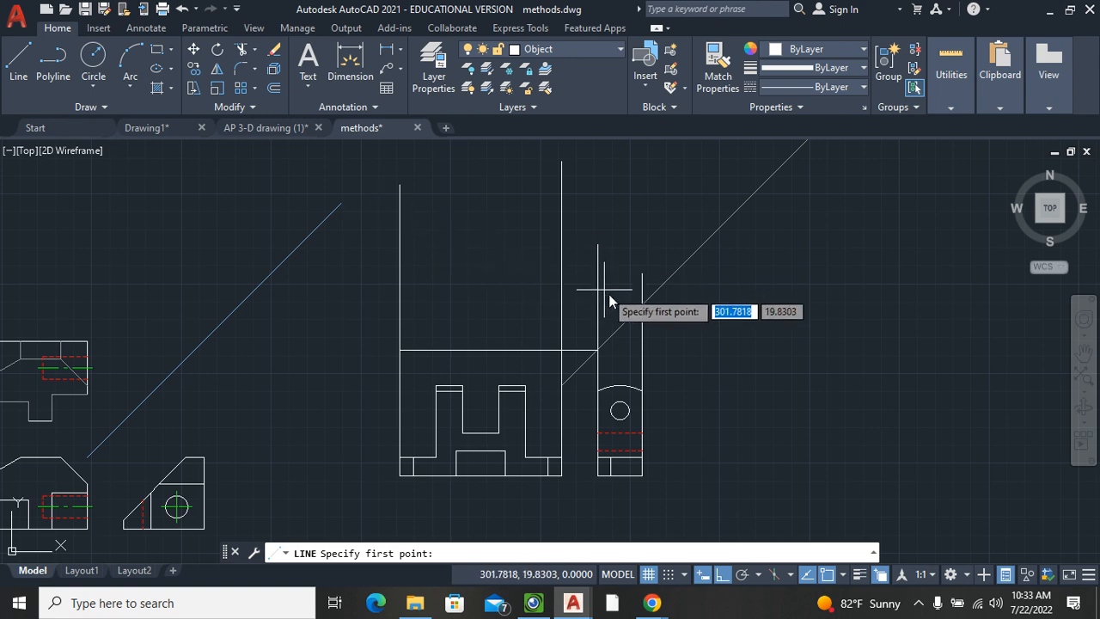
{"action": "left_click", "coordinate": [641, 305]}
{"action": "left_click", "coordinate": [400, 305]}
{"action": "left_click", "coordinate": [400, 306]}
{"action": "key", "text": "Return"}
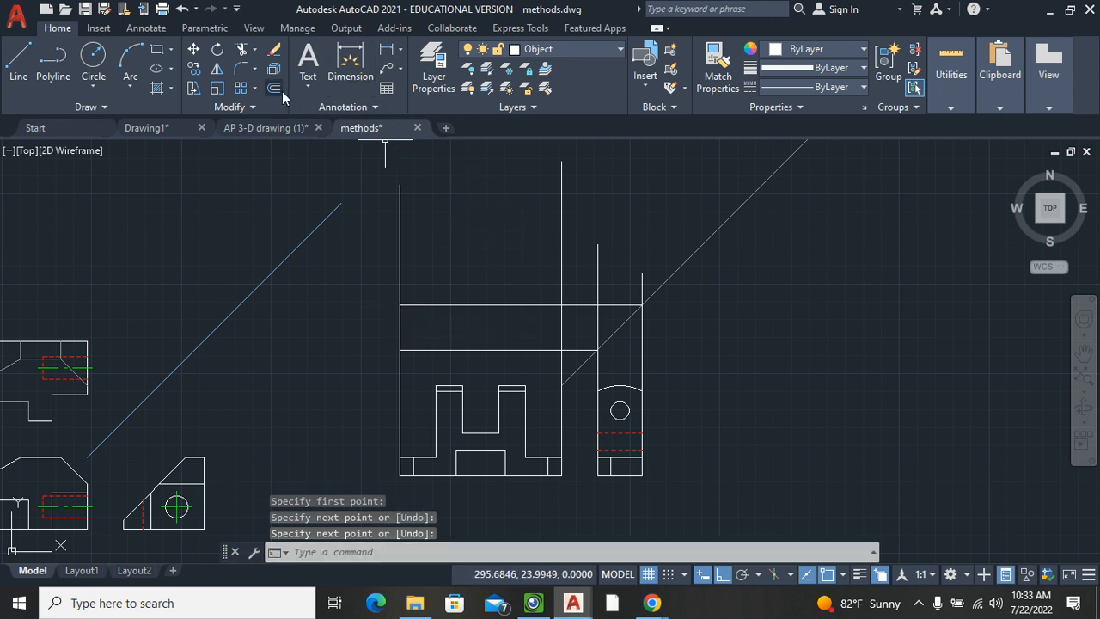
Step: Form the top view's rectangle by filleting its four corners with zero radius in Multiple mode
{"action": "left_click", "coordinate": [241, 69]}
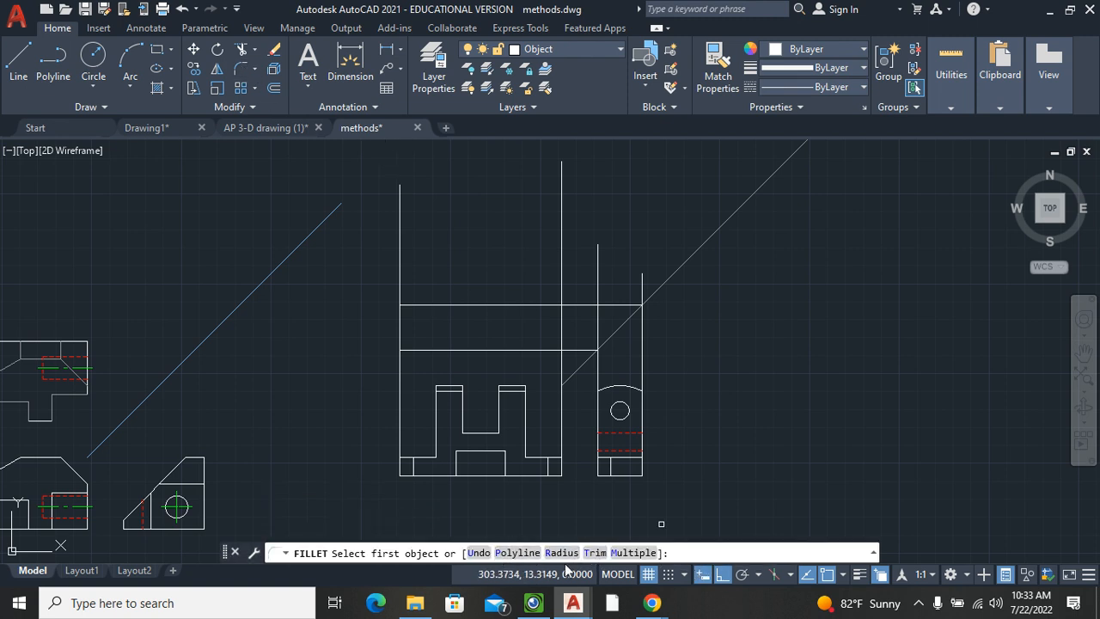
{"action": "left_click", "coordinate": [632, 553]}
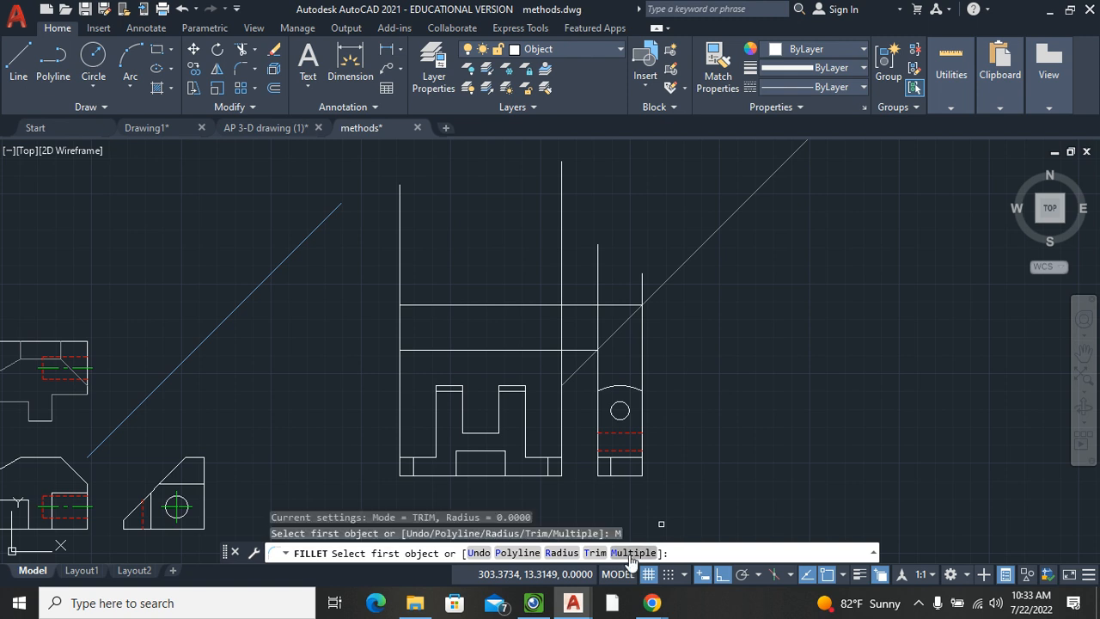
{"action": "left_click", "coordinate": [426, 305]}
{"action": "left_click", "coordinate": [399, 329]}
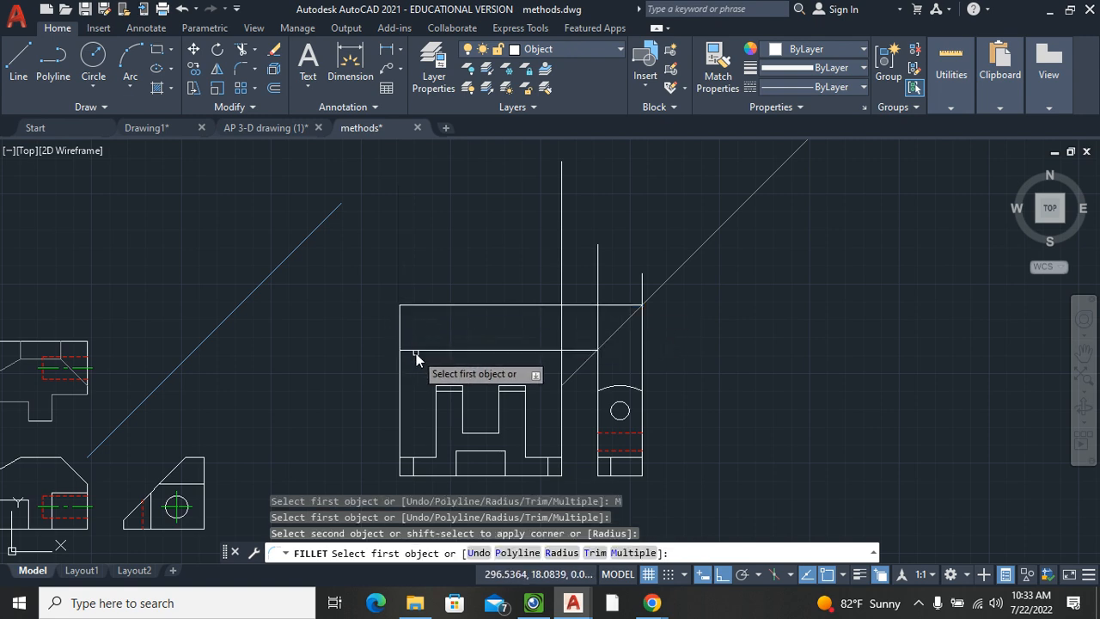
{"action": "left_click", "coordinate": [413, 351]}
{"action": "left_click", "coordinate": [401, 327]}
{"action": "left_click", "coordinate": [531, 306]}
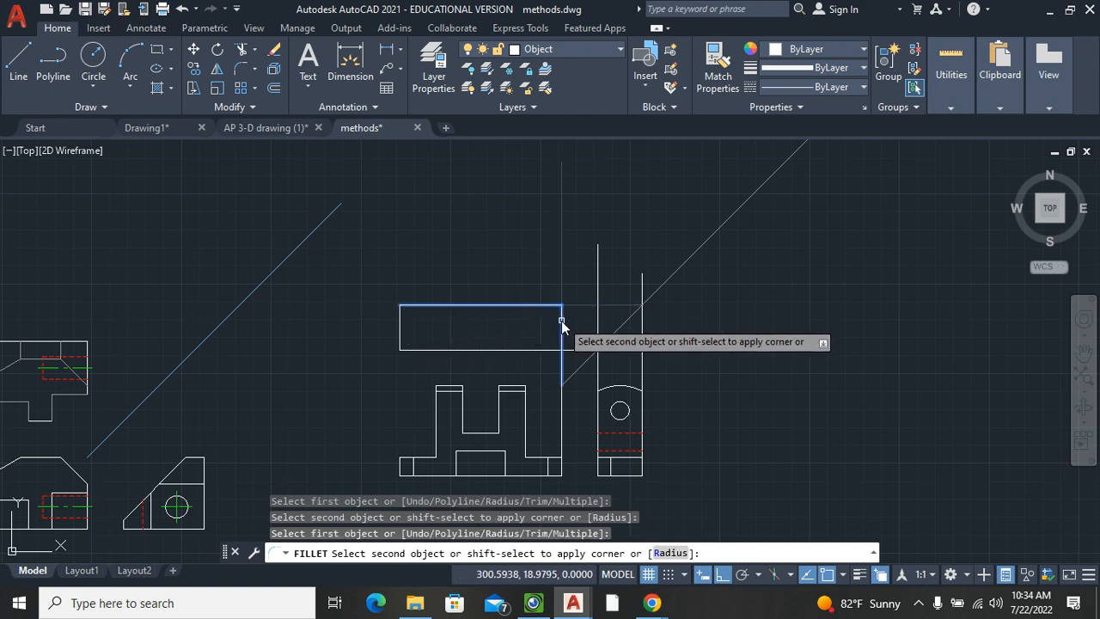
{"action": "left_click", "coordinate": [561, 320]}
{"action": "left_click", "coordinate": [534, 349]}
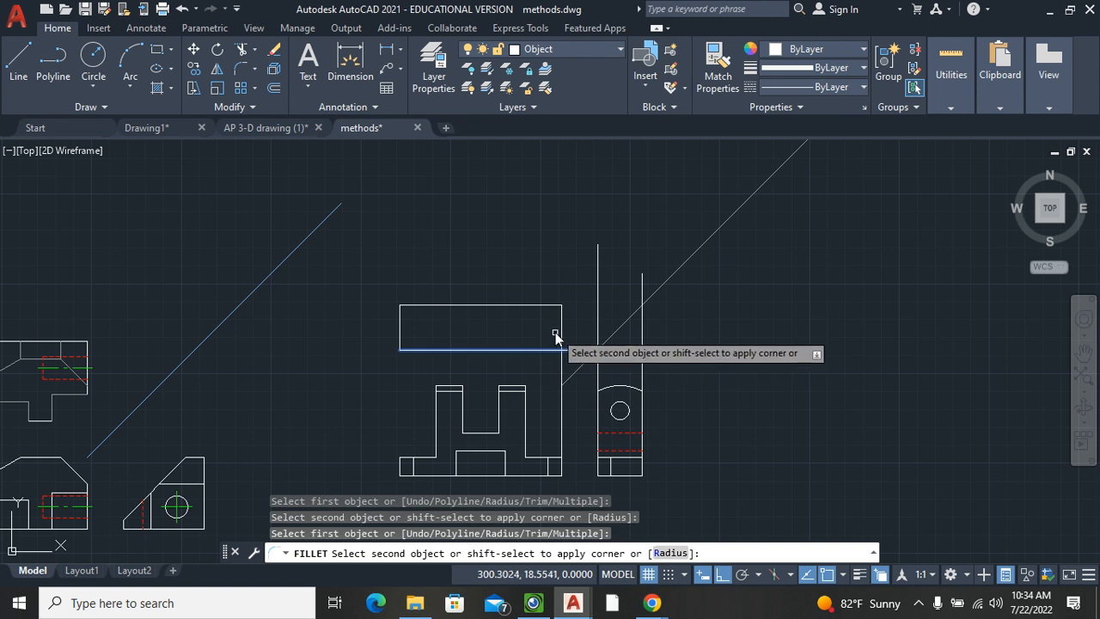
{"action": "left_click", "coordinate": [561, 325]}
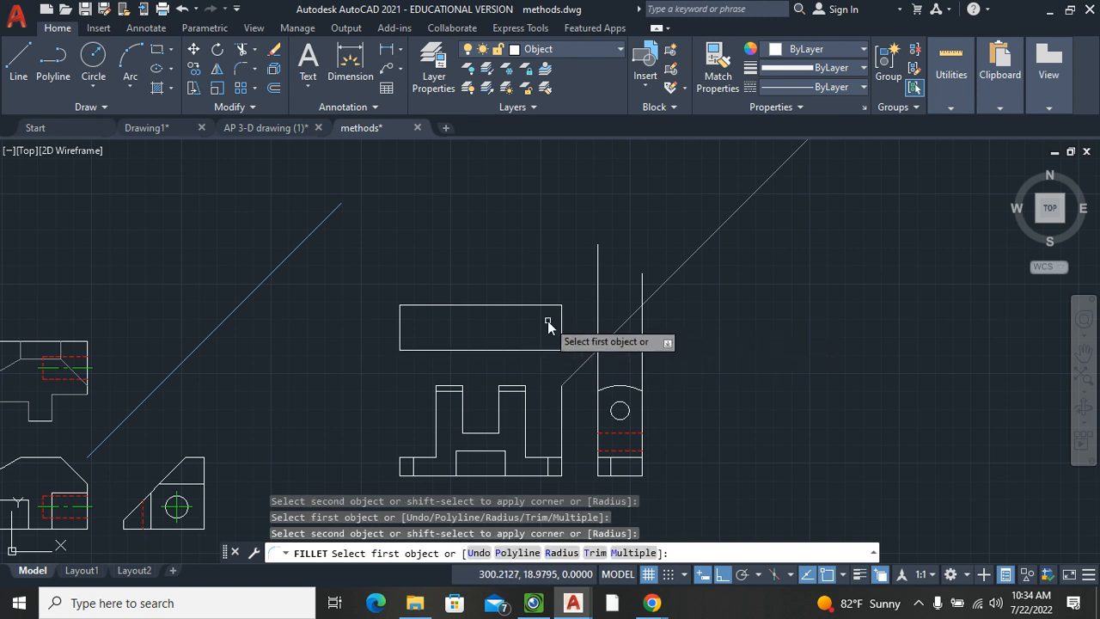
{"action": "key", "text": "Escape"}
Step: Delete the two vertical projection lines above the side view
{"action": "left_click", "coordinate": [654, 372]}
{"action": "left_click", "coordinate": [594, 381]}
{"action": "key", "text": "Delete"}
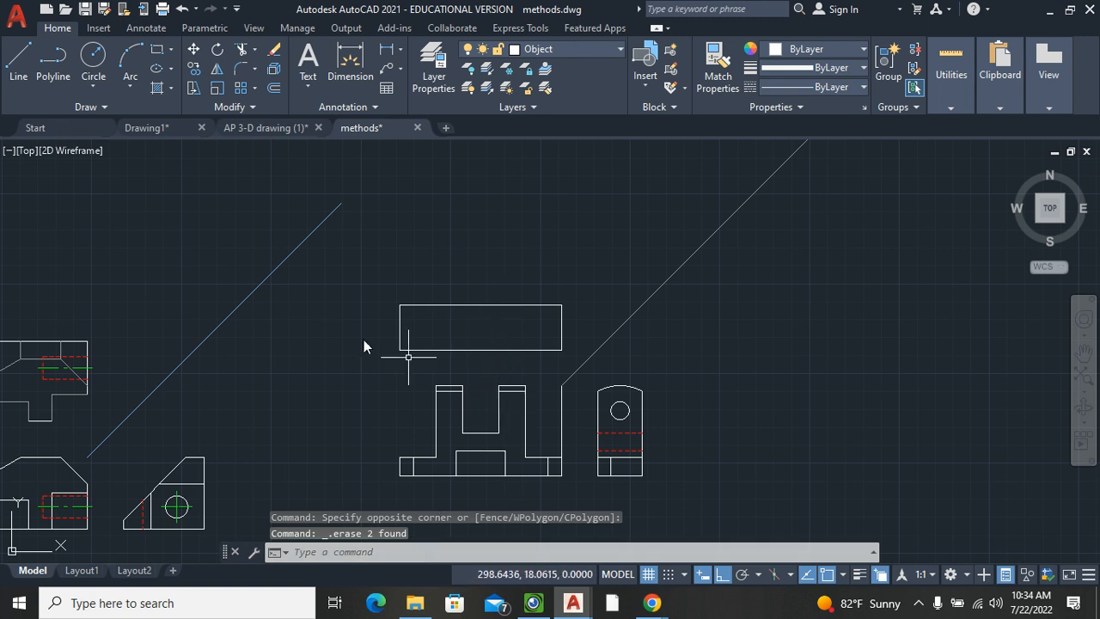
Step: Draw two vertical lines across the full depth of the top view, aligned with the left upright's outer and inner edges
{"action": "left_click", "coordinate": [18, 60]}
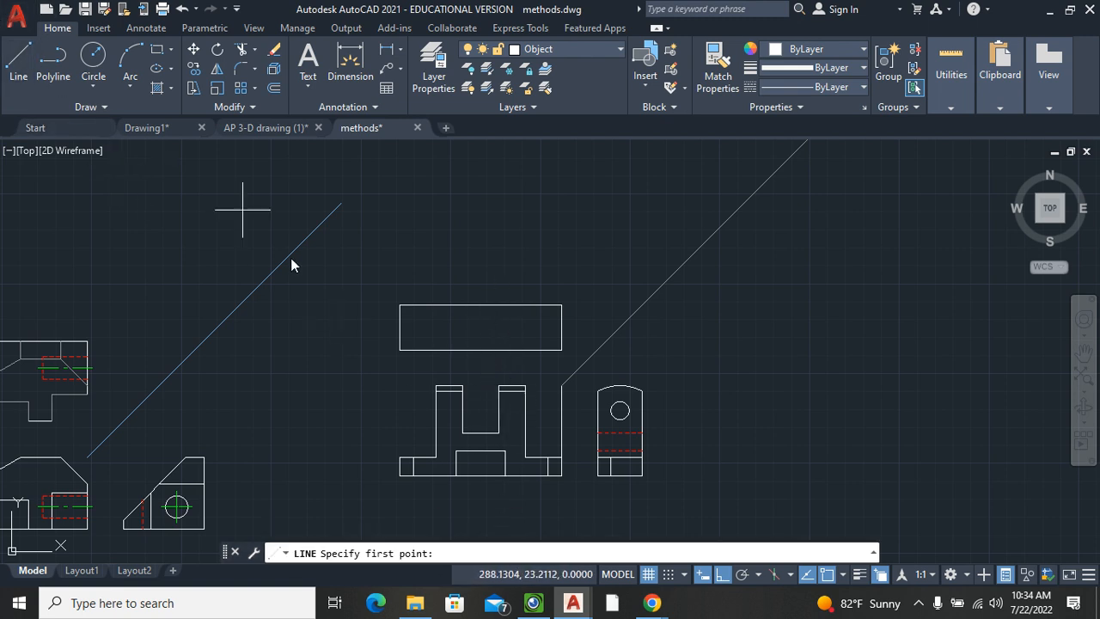
{"action": "left_click", "coordinate": [436, 352]}
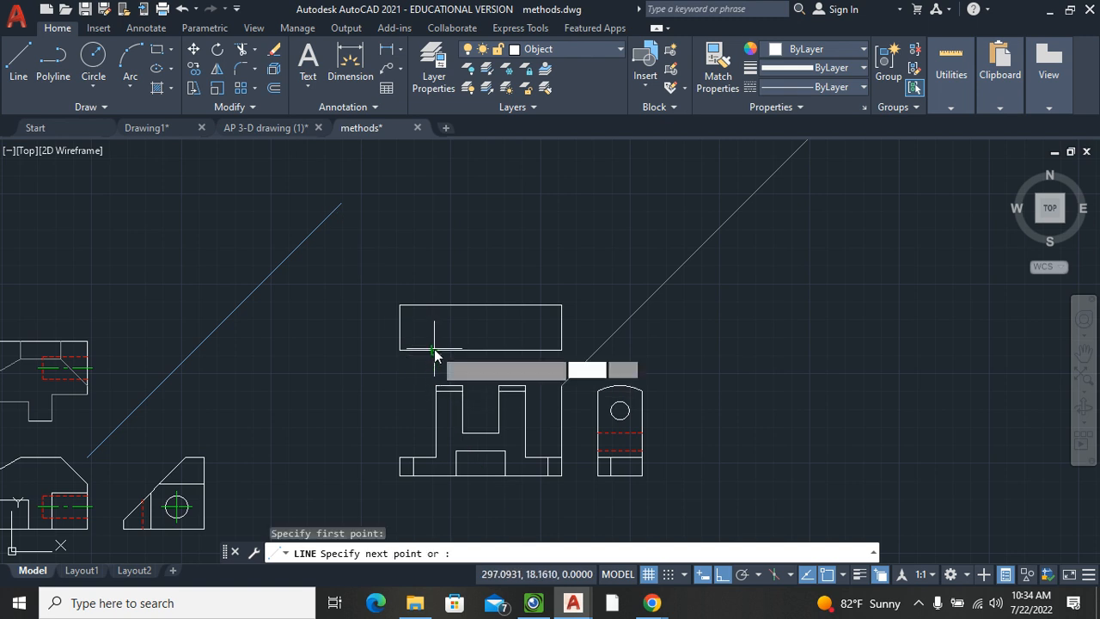
{"action": "left_click", "coordinate": [437, 306]}
{"action": "key", "text": "Return"}
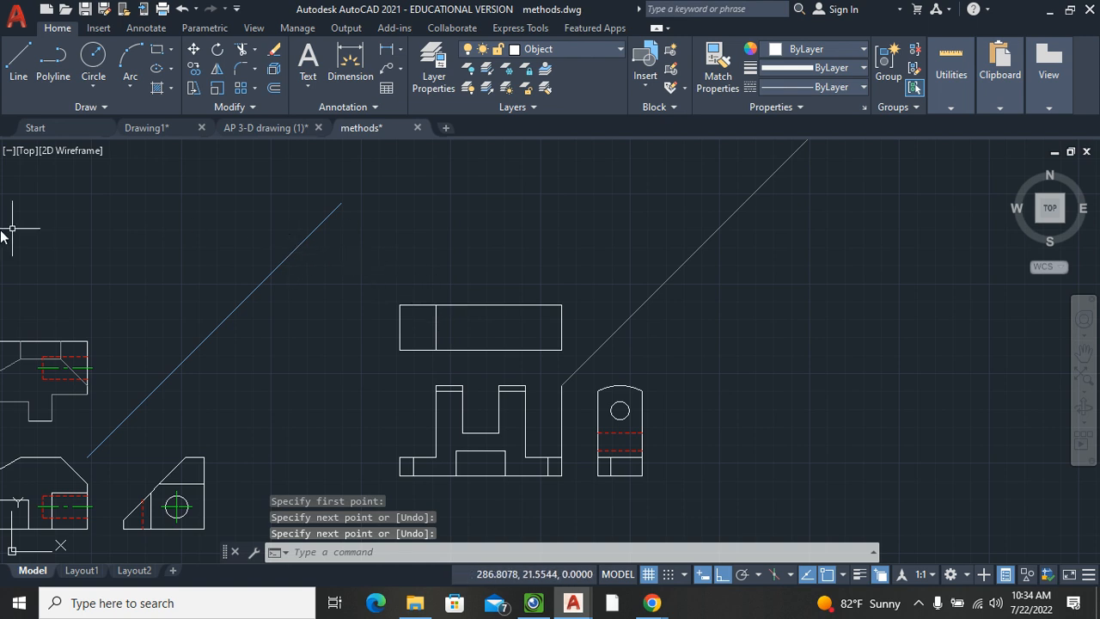
{"action": "left_click", "coordinate": [7, 74]}
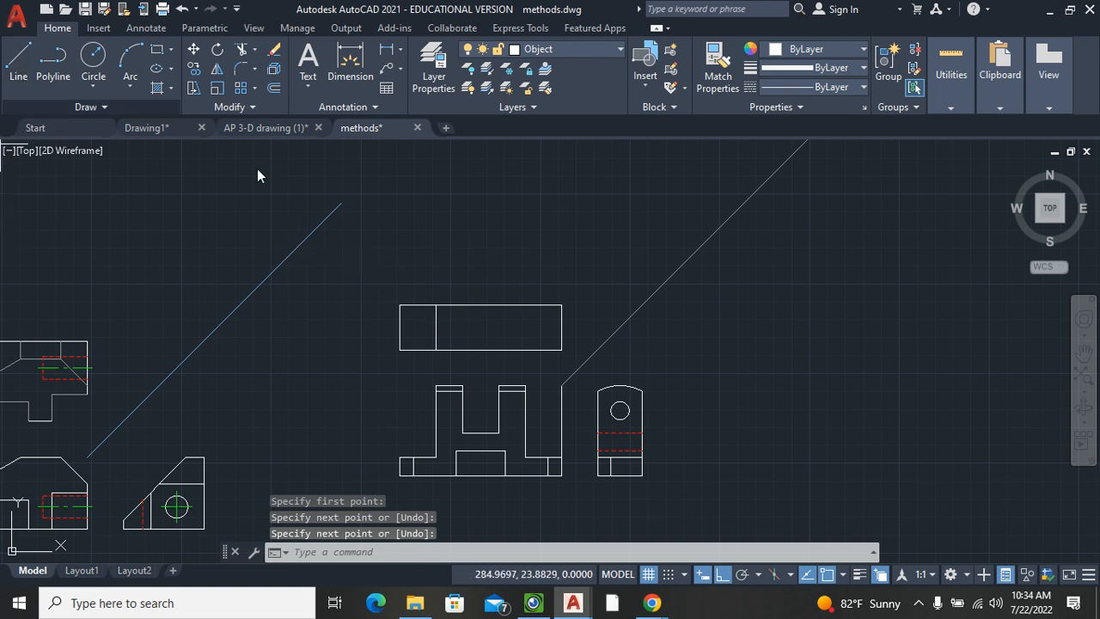
{"action": "left_click", "coordinate": [463, 358]}
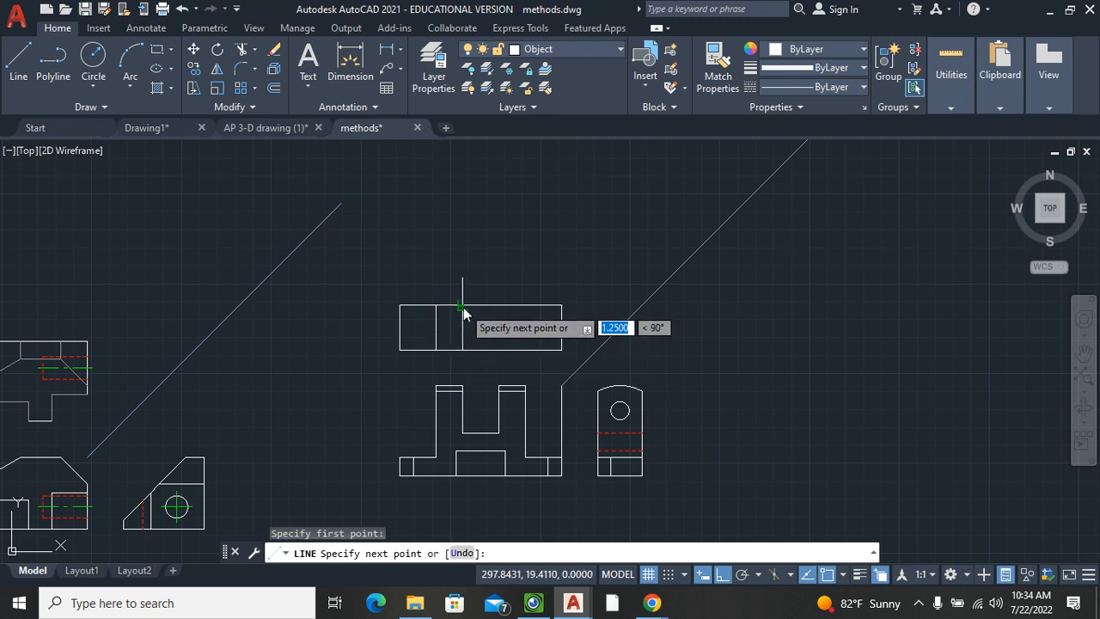
{"action": "left_click", "coordinate": [463, 306]}
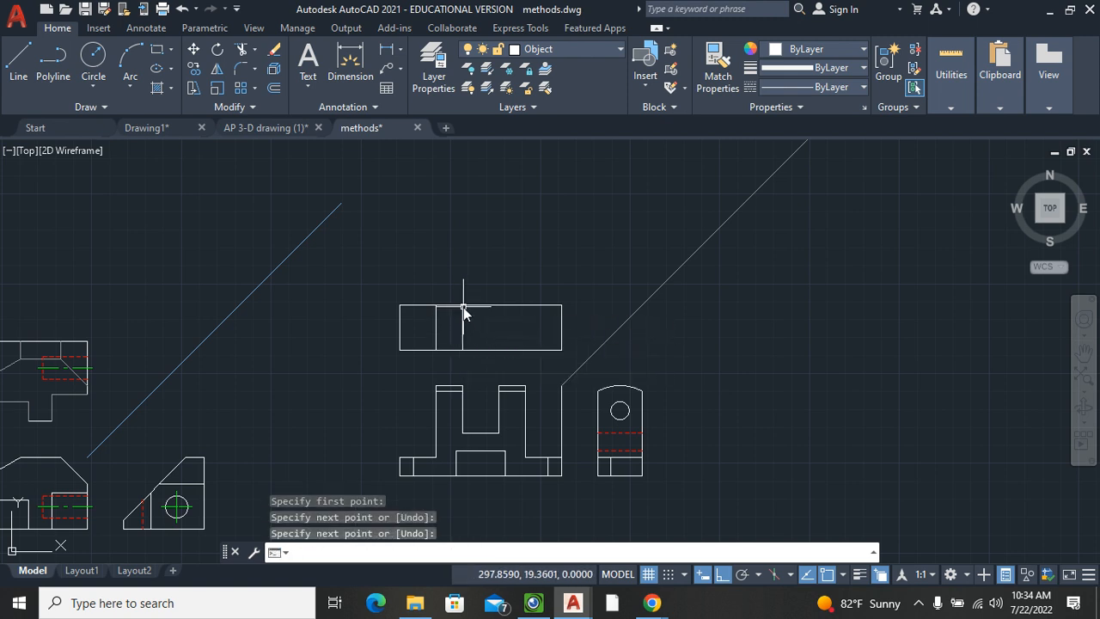
{"action": "key", "text": "Return"}
Step: Draw a vertical line across the full depth of the top view, aligned with the right upright's inner edge
{"action": "left_click", "coordinate": [13, 77]}
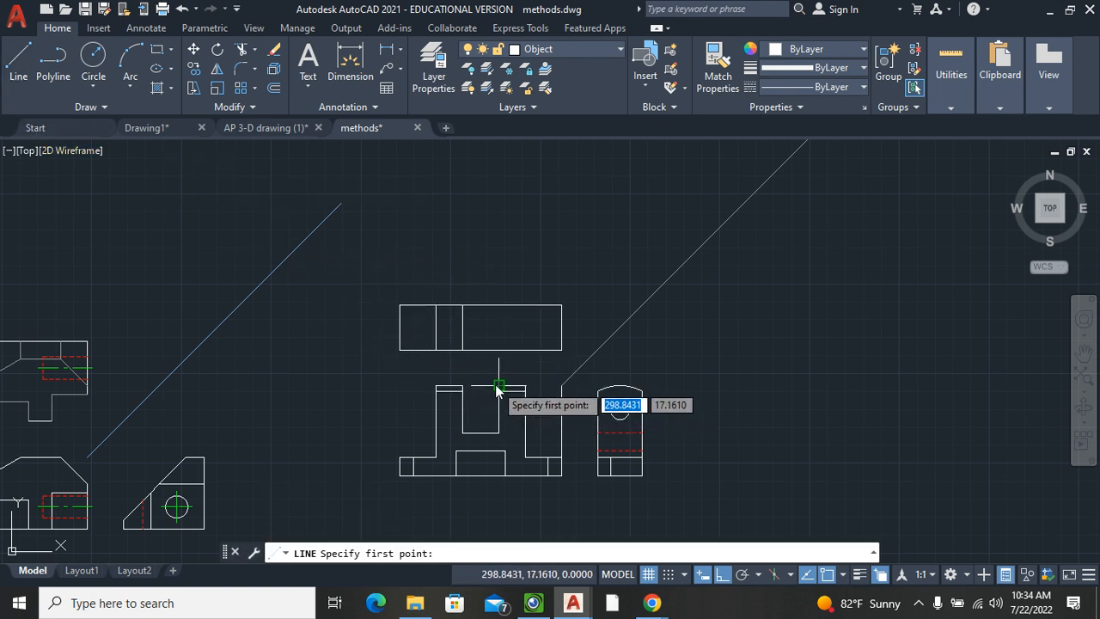
{"action": "left_click", "coordinate": [497, 359]}
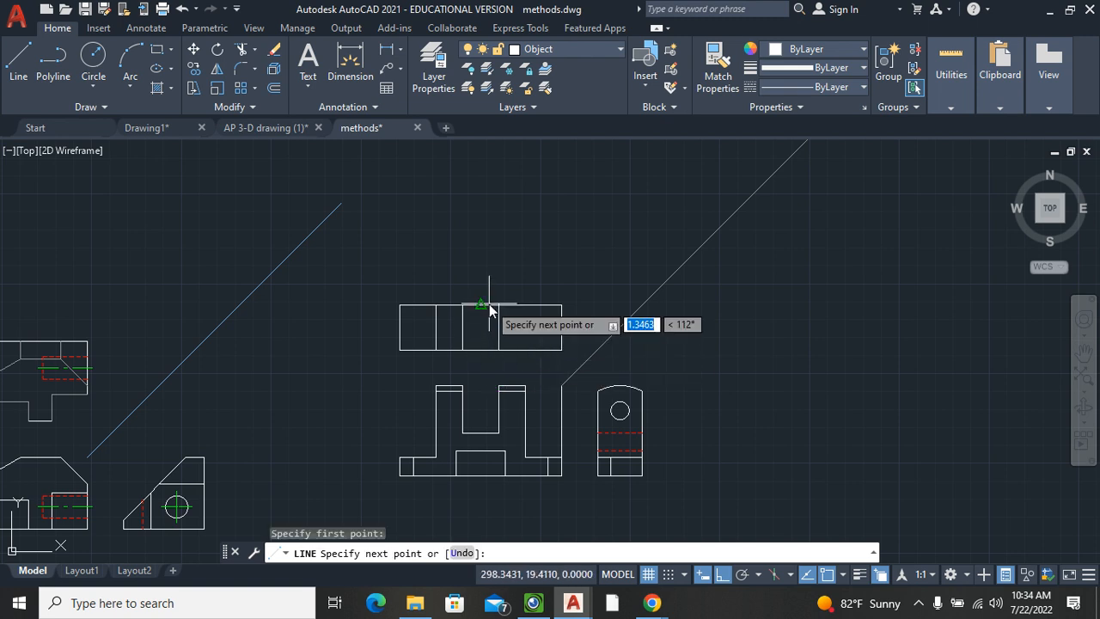
Step: Project the inner and outer edges of the front view's right post into the top view as two full-height vertical lines
{"action": "left_click", "coordinate": [497, 307]}
{"action": "key", "text": "Return"}
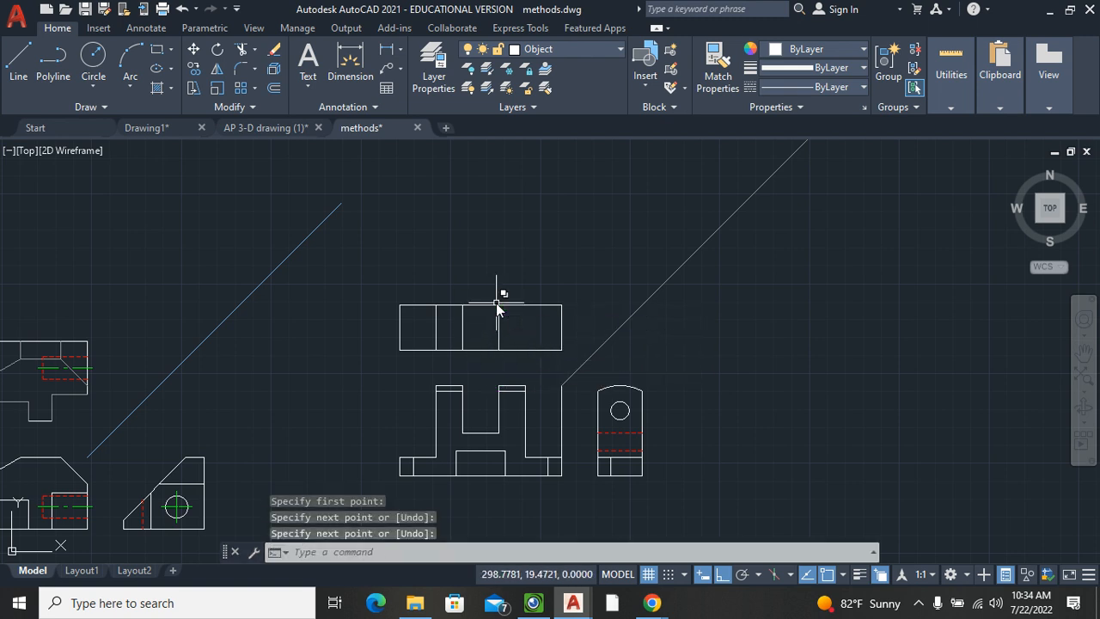
{"action": "left_click", "coordinate": [13, 75]}
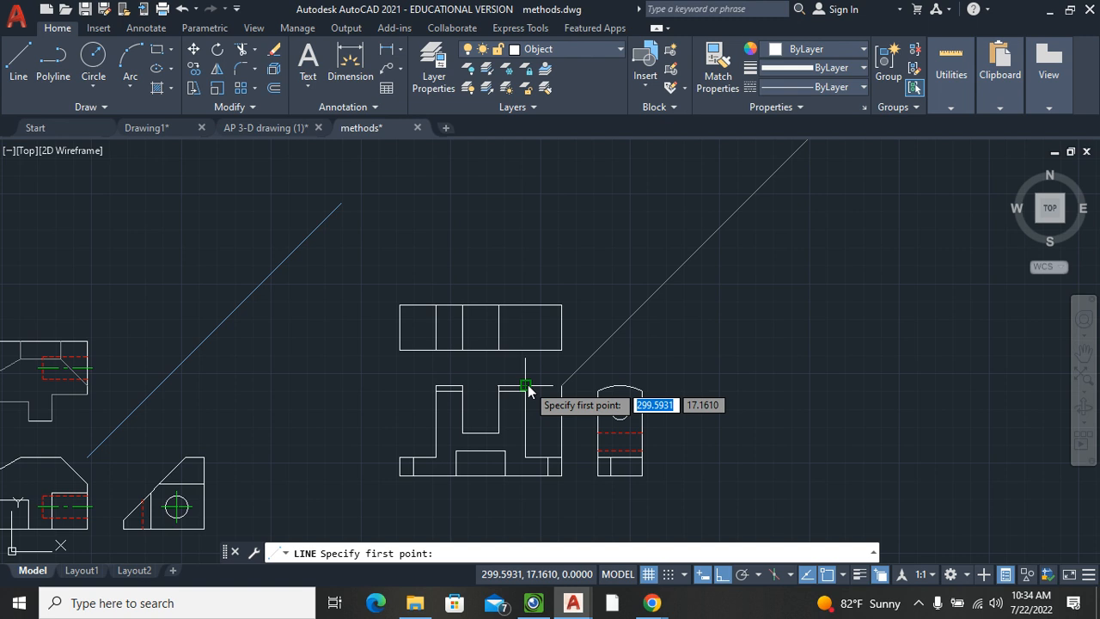
{"action": "left_click", "coordinate": [526, 352]}
{"action": "left_click", "coordinate": [526, 307]}
{"action": "key", "text": "Return"}
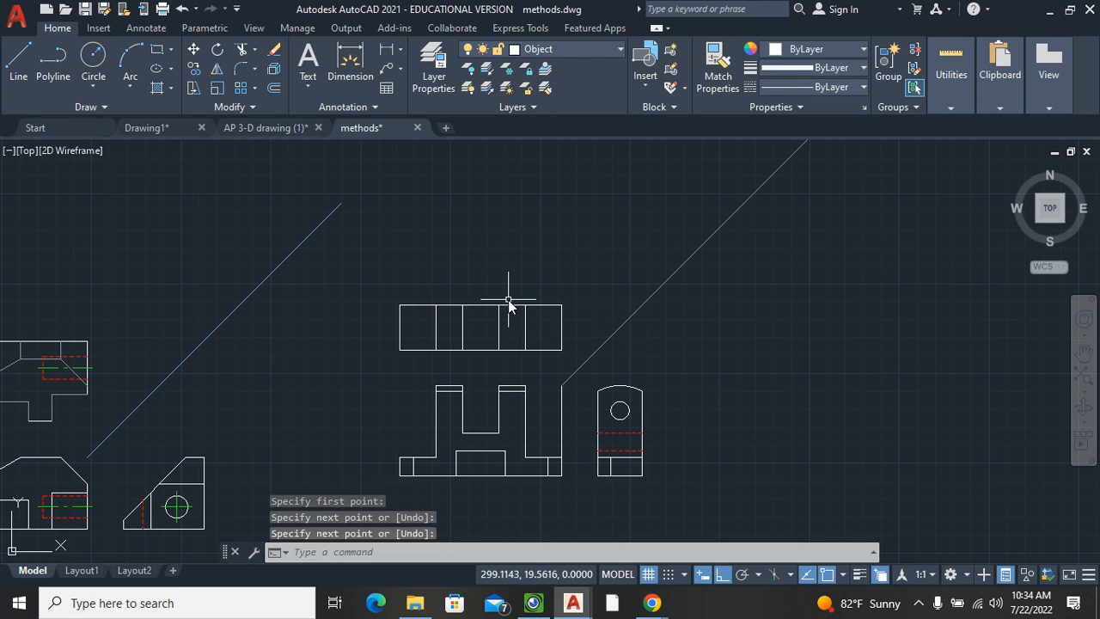
Step: Draw a vertical projection line about 3.76 long from the top of the side view's short base line up past the 45° miter line
{"action": "scroll", "coordinate": [615, 451], "scroll_direction": "up", "scroll_amount": 4}
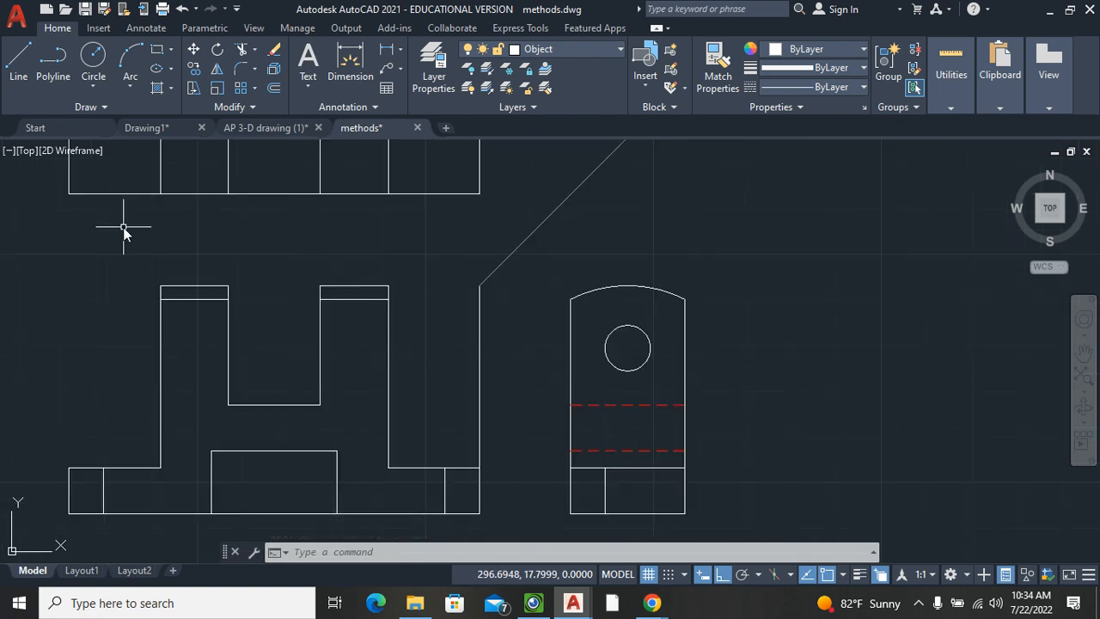
{"action": "left_click", "coordinate": [18, 60]}
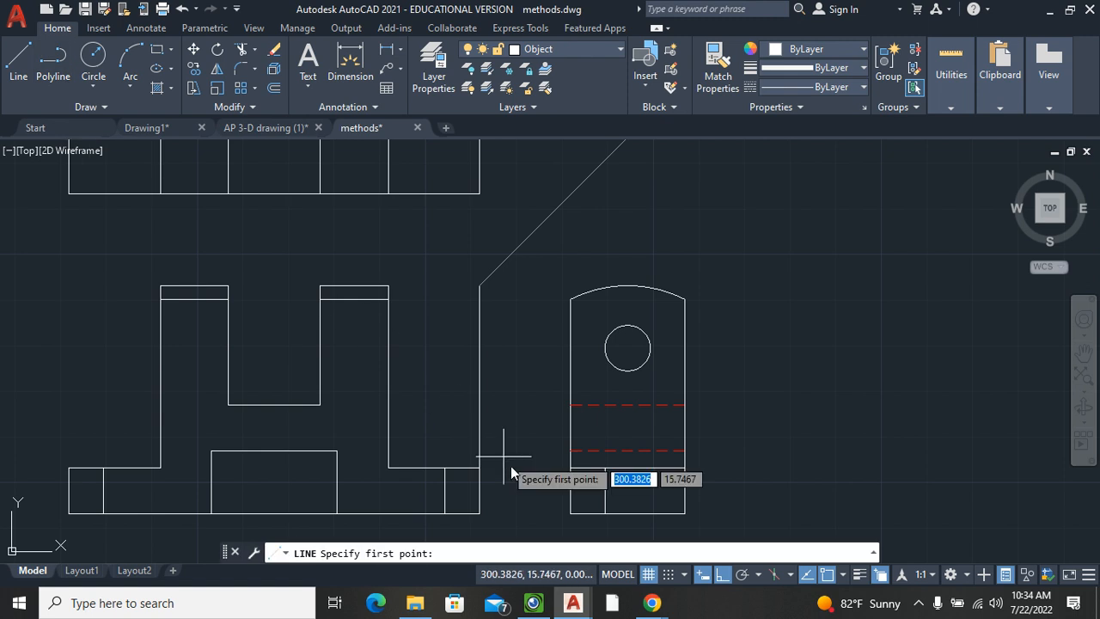
{"action": "left_click", "coordinate": [606, 471]}
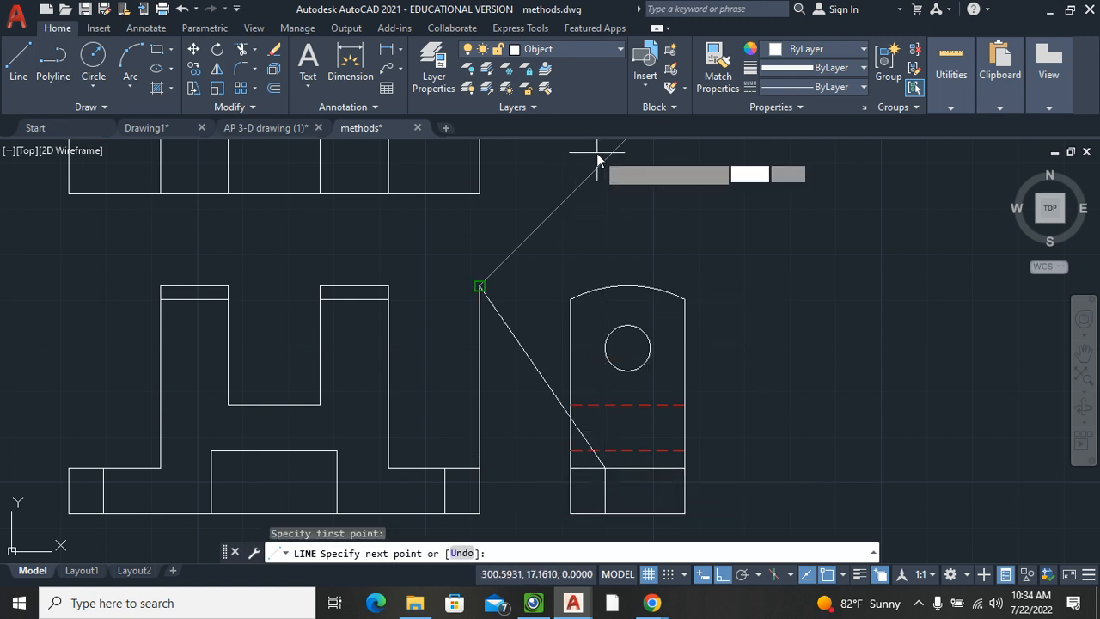
{"action": "left_click", "coordinate": [597, 153]}
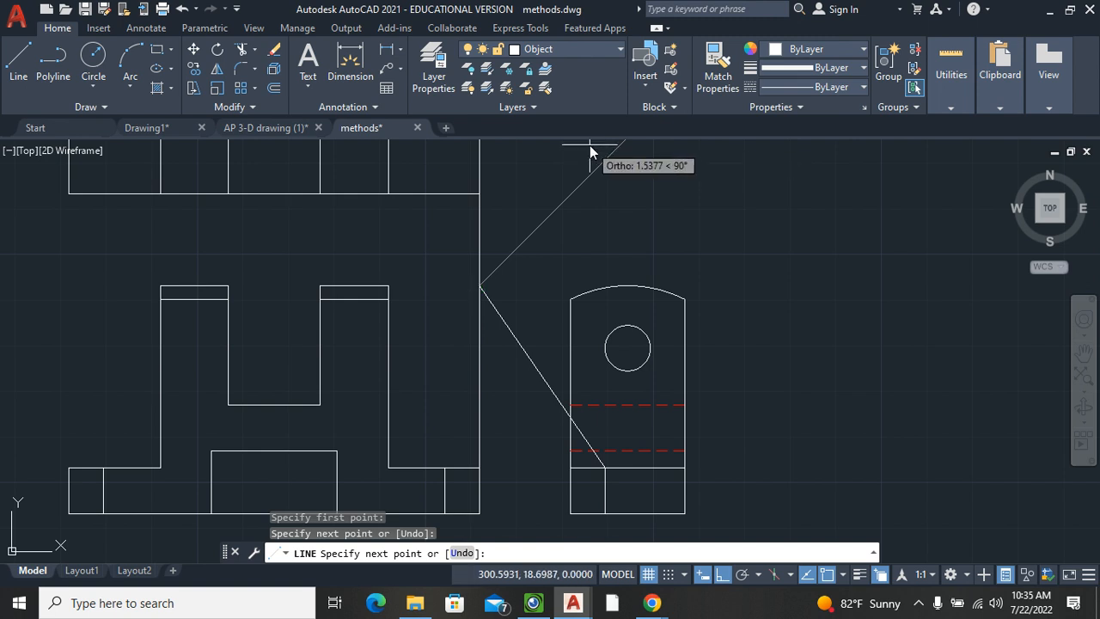
{"action": "key", "text": "ctrl+z"}
{"action": "scroll", "coordinate": [600, 198], "scroll_direction": "up", "scroll_amount": 2}
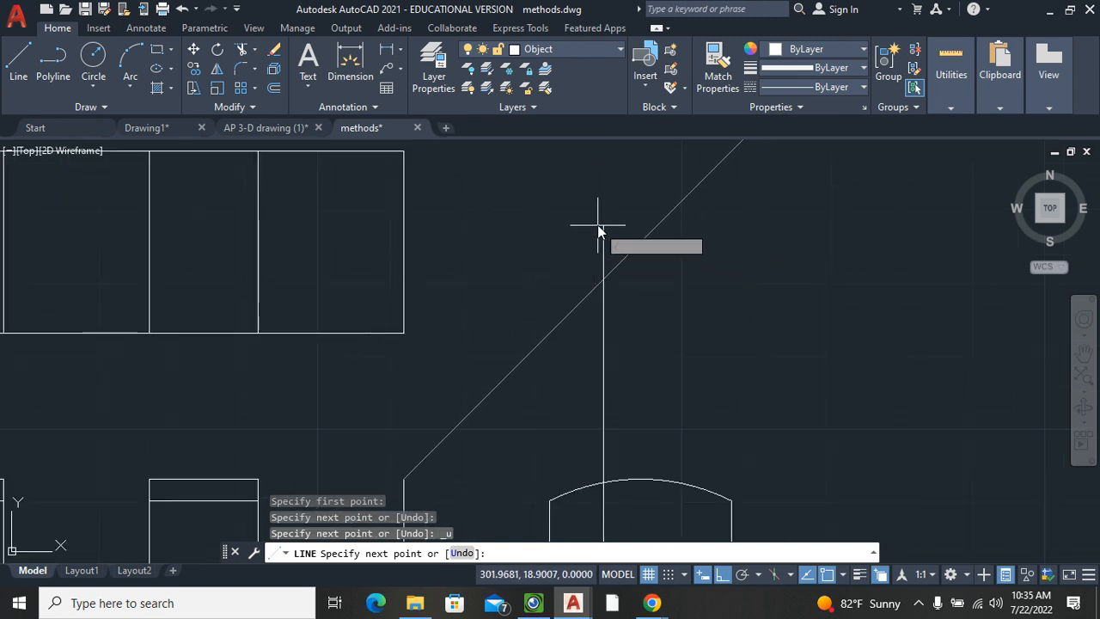
{"action": "left_click", "coordinate": [599, 225]}
{"action": "key", "text": "Return"}
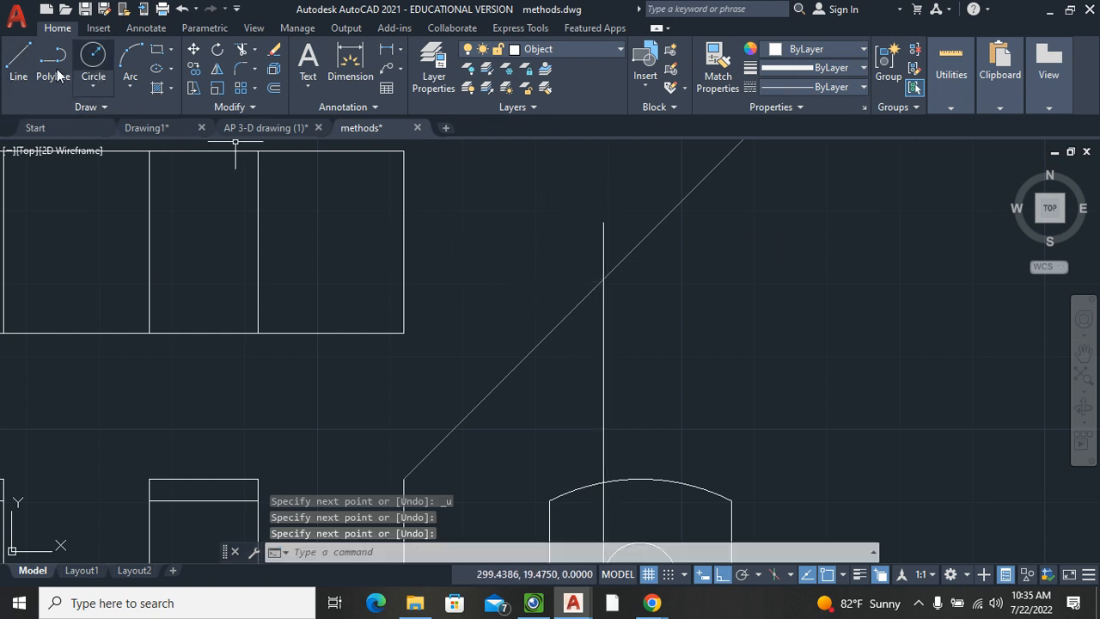
Step: Draw a horizontal line about 1.68 long from the projection line's miter intersection across the top view's right edge
{"action": "left_click", "coordinate": [23, 53]}
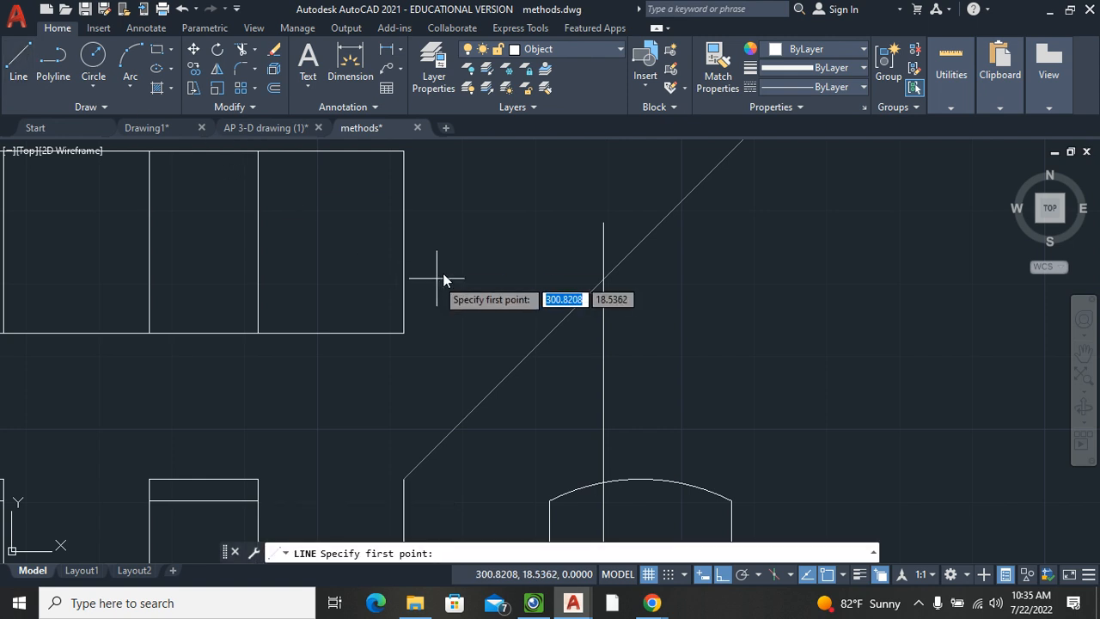
{"action": "left_click", "coordinate": [605, 280]}
{"action": "left_click", "coordinate": [359, 282]}
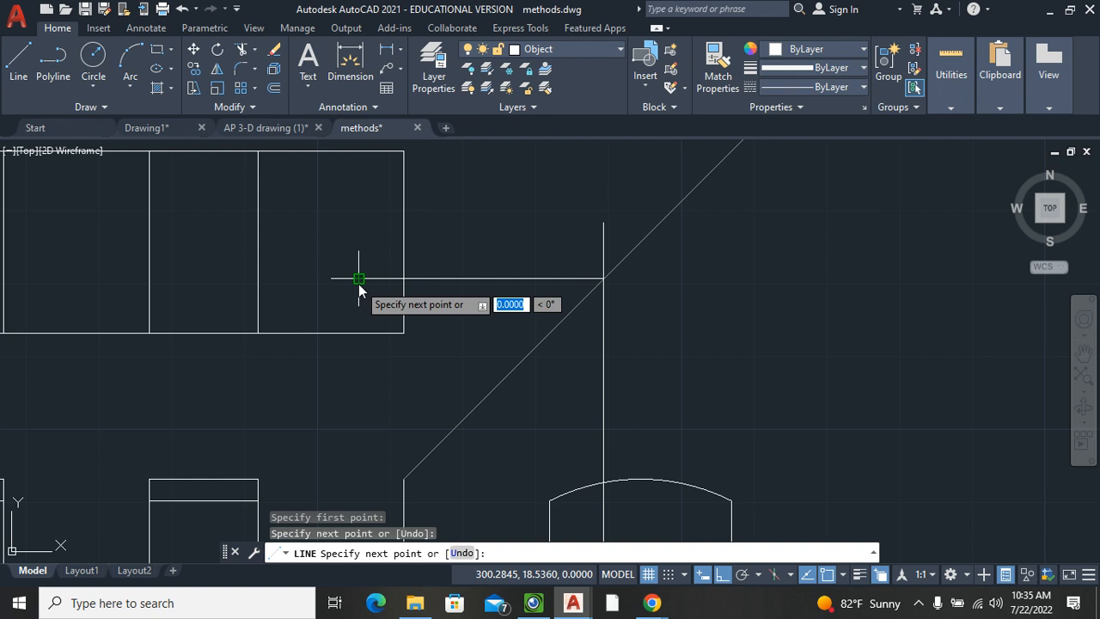
{"action": "key", "text": "Return"}
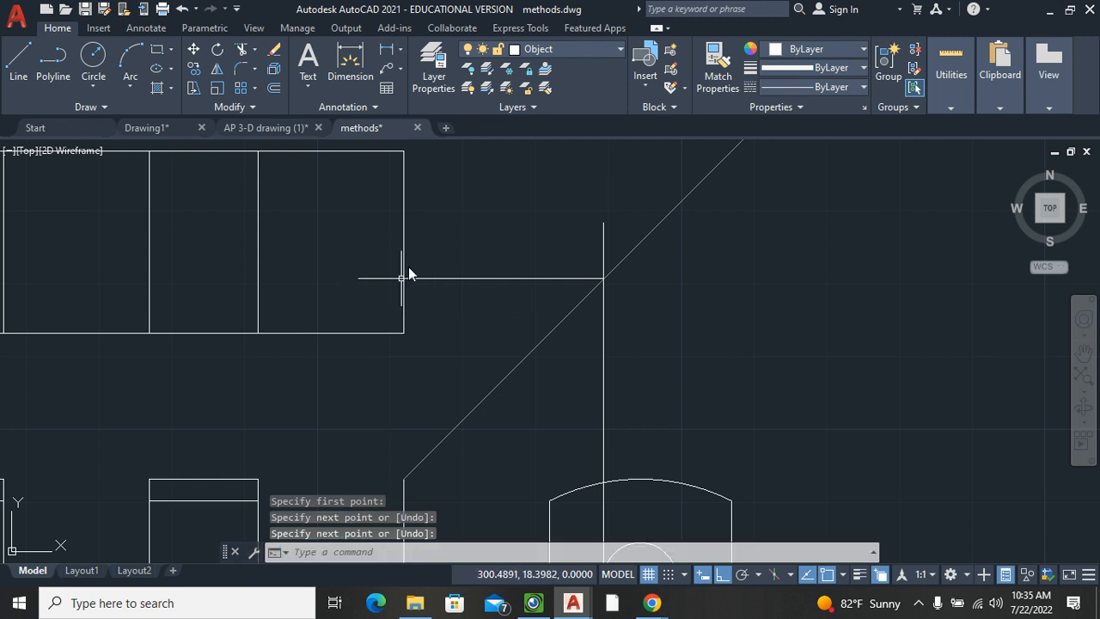
Step: Draw a 0.75 line at 225° from where the horizontal projection line meets the top view's right edge
{"action": "key", "text": "Return"}
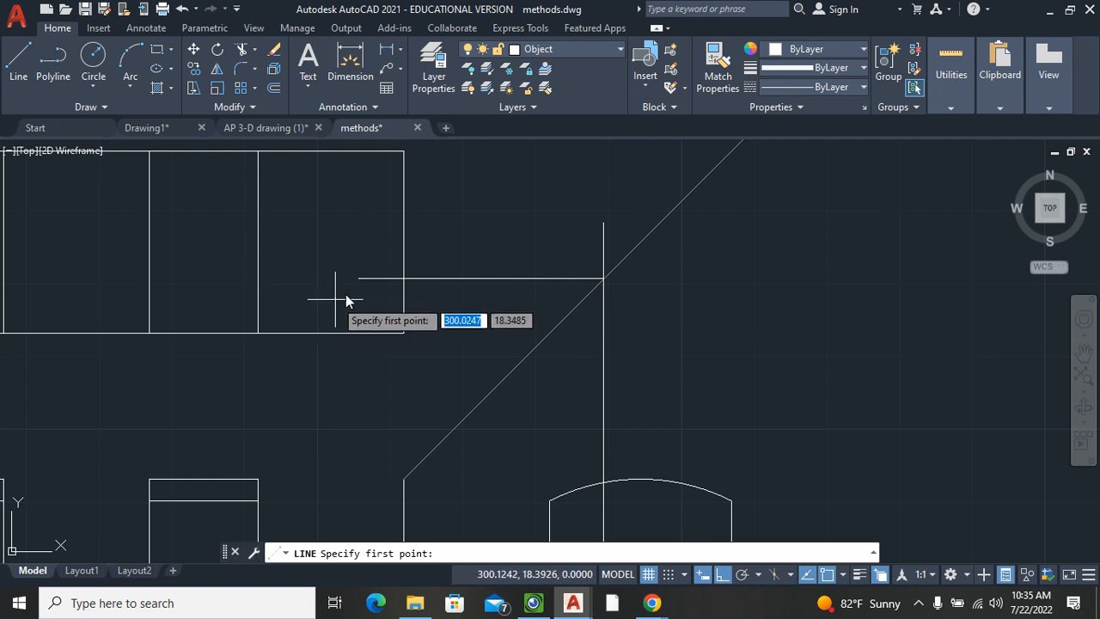
{"action": "left_click", "coordinate": [358, 279]}
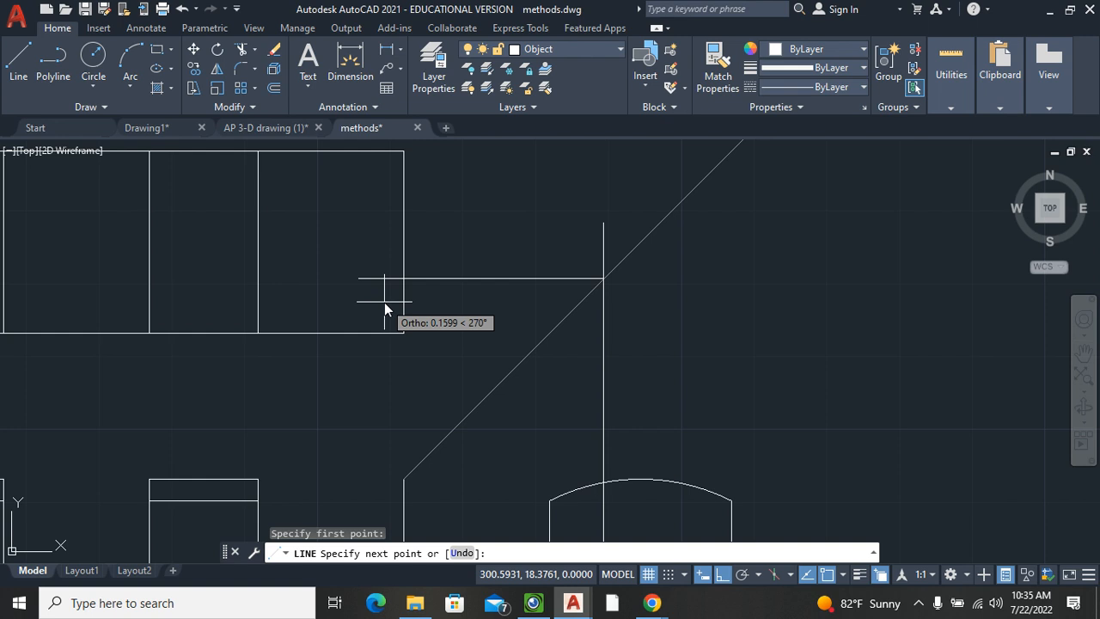
{"action": "type", "text": ".75"}
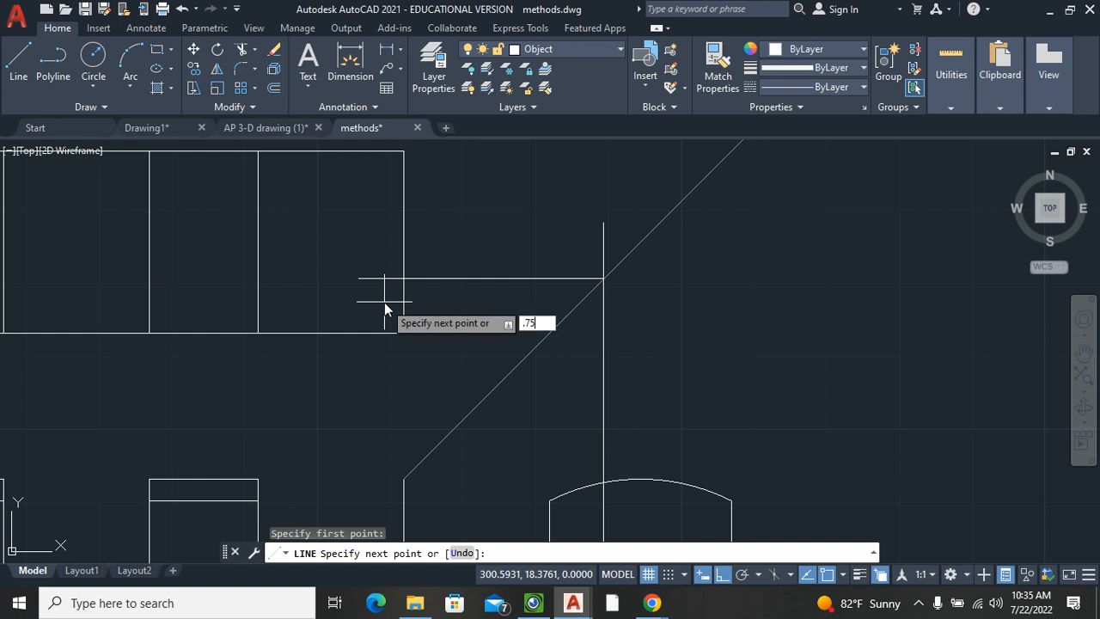
{"action": "key", "text": "Tab"}
{"action": "type", "text": "225"}
{"action": "key", "text": "Return"}
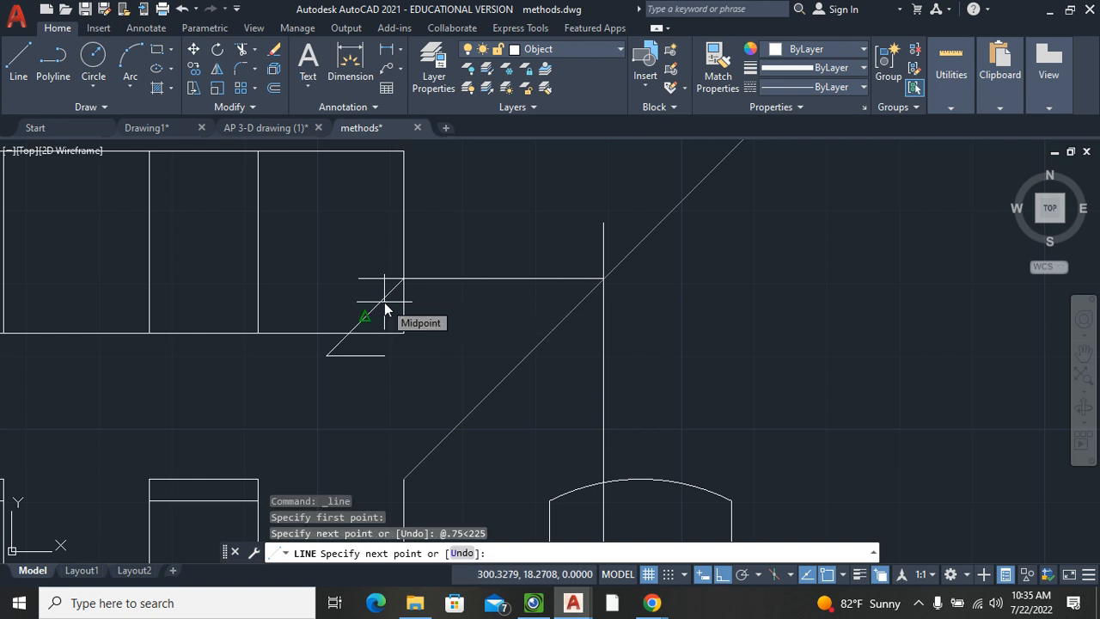
{"action": "key", "text": "Escape"}
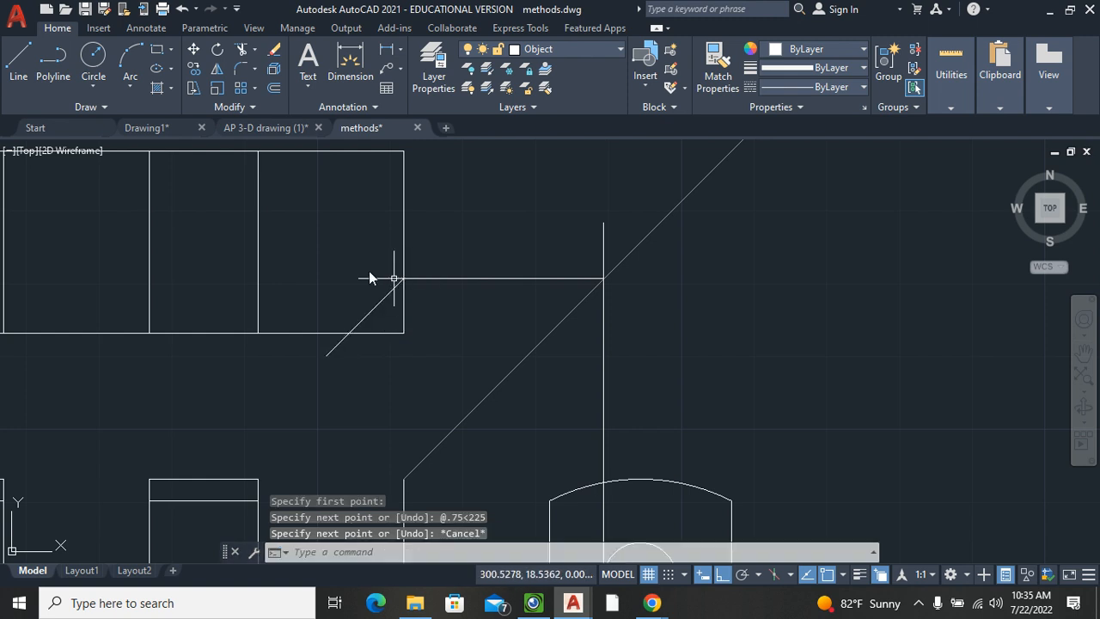
Step: Erase the horizontal projection line and trim the top view's lower-right corner back to the angled line
{"action": "left_click", "coordinate": [372, 277]}
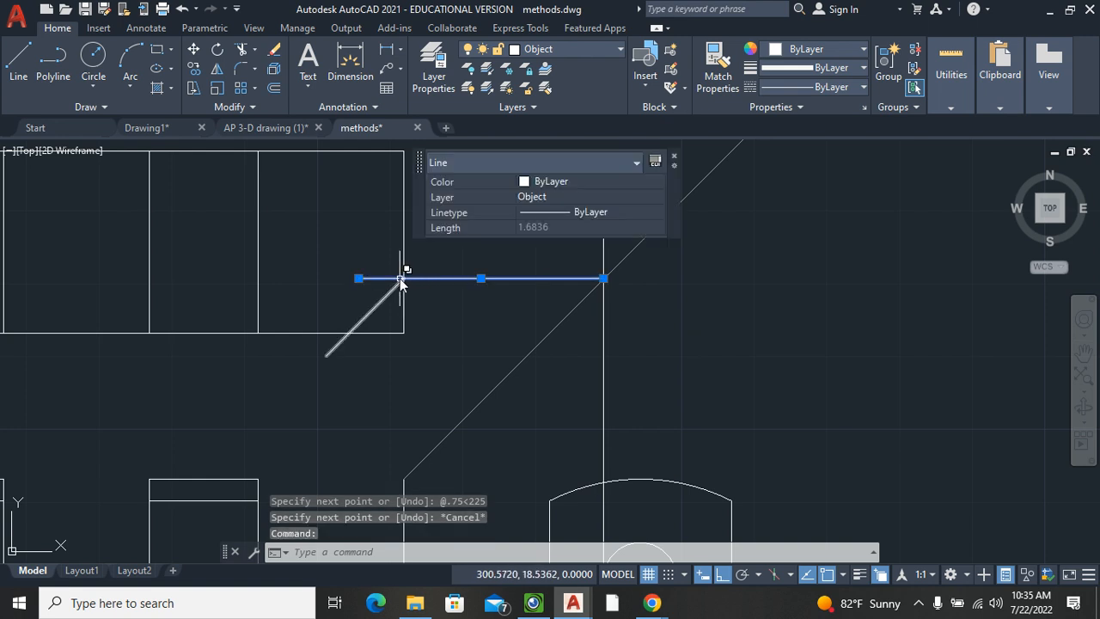
{"action": "key", "text": "Delete"}
{"action": "left_click", "coordinate": [234, 50]}
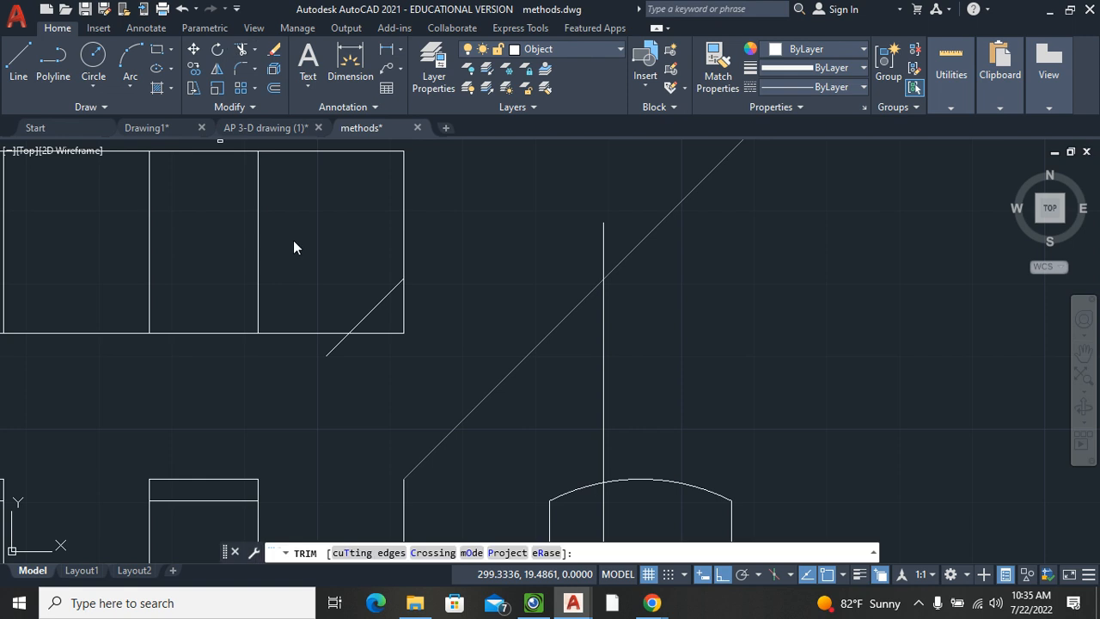
{"action": "left_click", "coordinate": [334, 350]}
{"action": "left_click", "coordinate": [373, 333]}
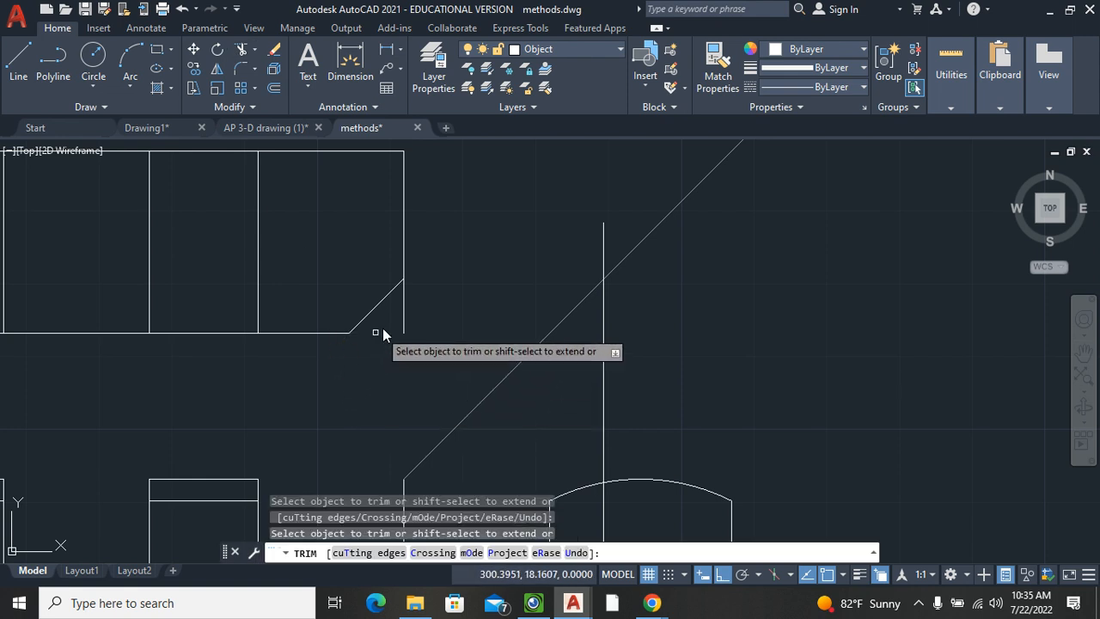
{"action": "left_click", "coordinate": [404, 312]}
{"action": "key", "text": "Escape"}
Step: Draw a 0.75 line at -45° starting on the top view's left edge, 0.375 above the lower-left corner
{"action": "scroll", "coordinate": [352, 361], "scroll_direction": "down", "scroll_amount": 6}
{"action": "middle_click_drag", "start_coordinate": [344, 386], "coordinate": [495, 375]}
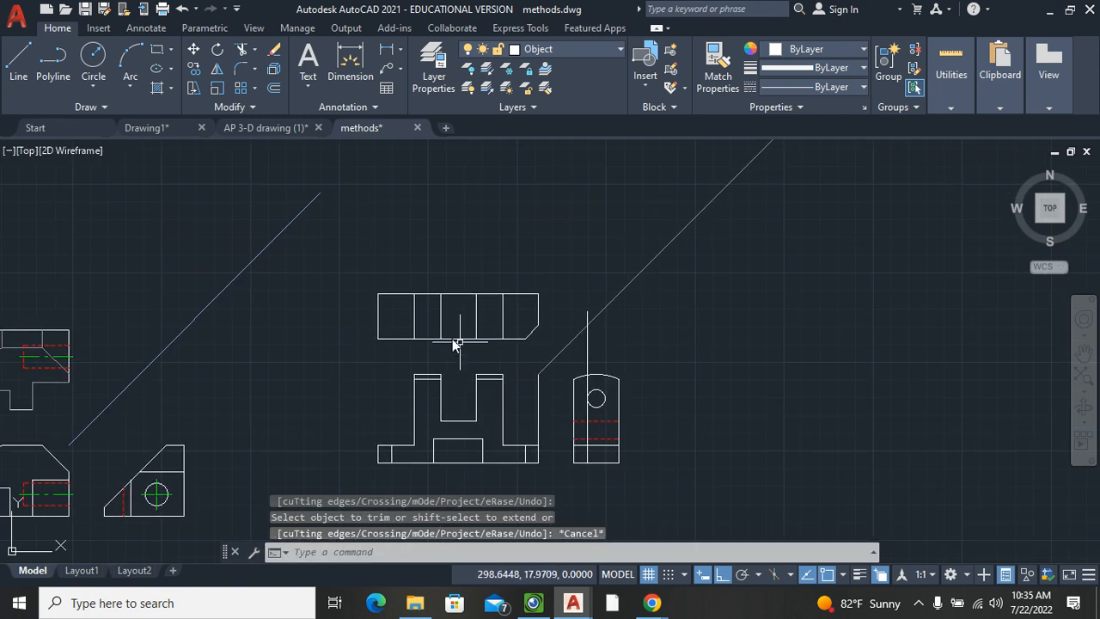
{"action": "scroll", "coordinate": [456, 352], "scroll_direction": "up", "scroll_amount": 4}
{"action": "scroll", "coordinate": [383, 335], "scroll_direction": "up", "scroll_amount": 1}
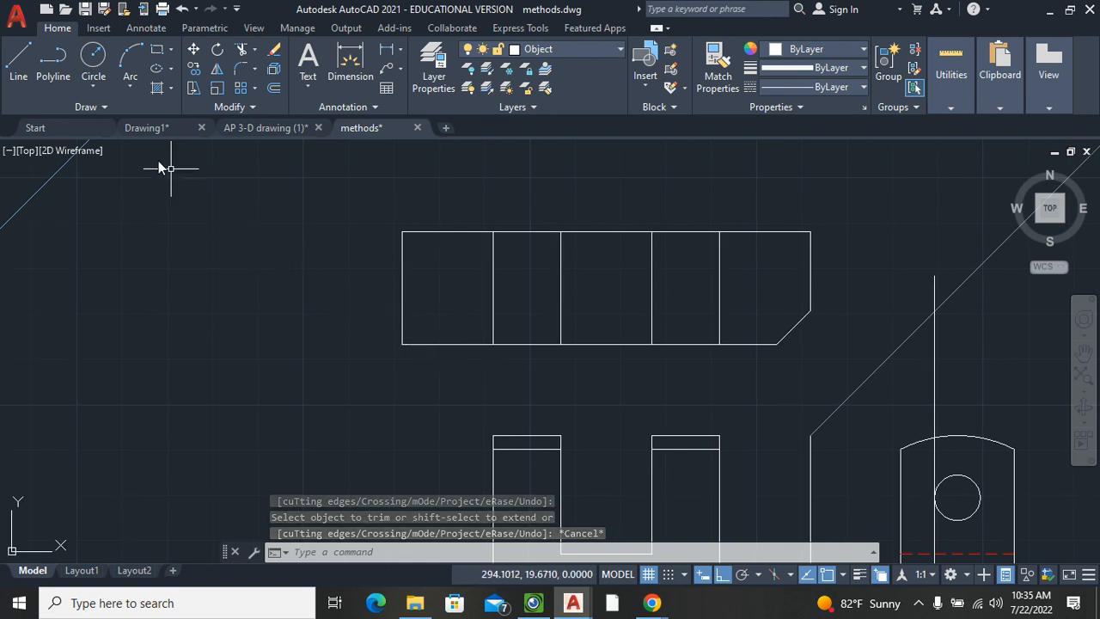
{"action": "left_click", "coordinate": [19, 62]}
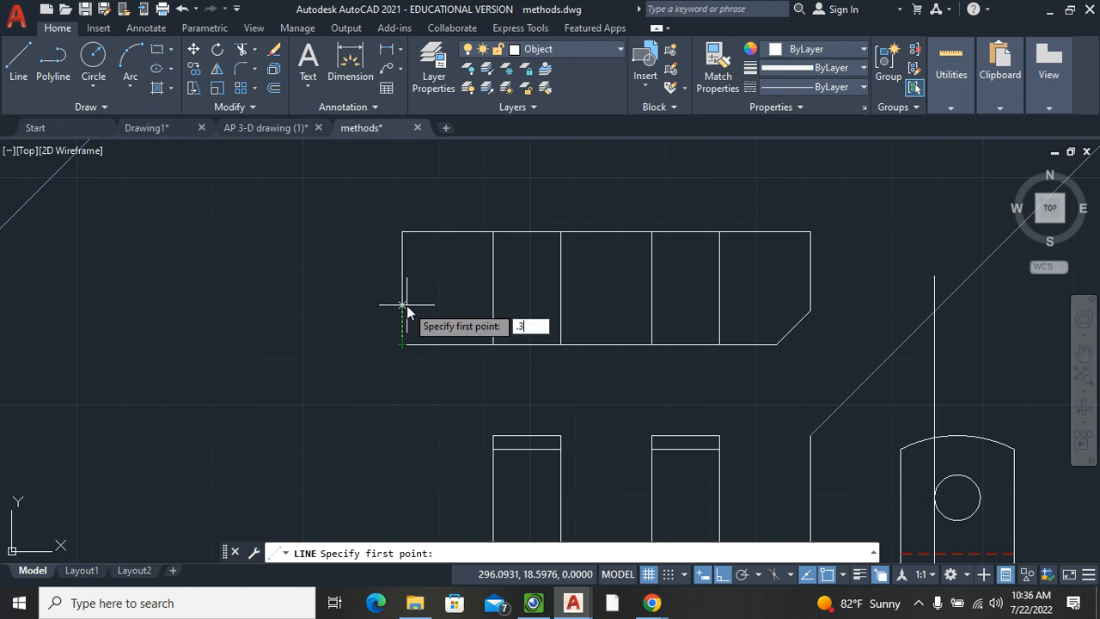
{"action": "key", "text": "Return"}
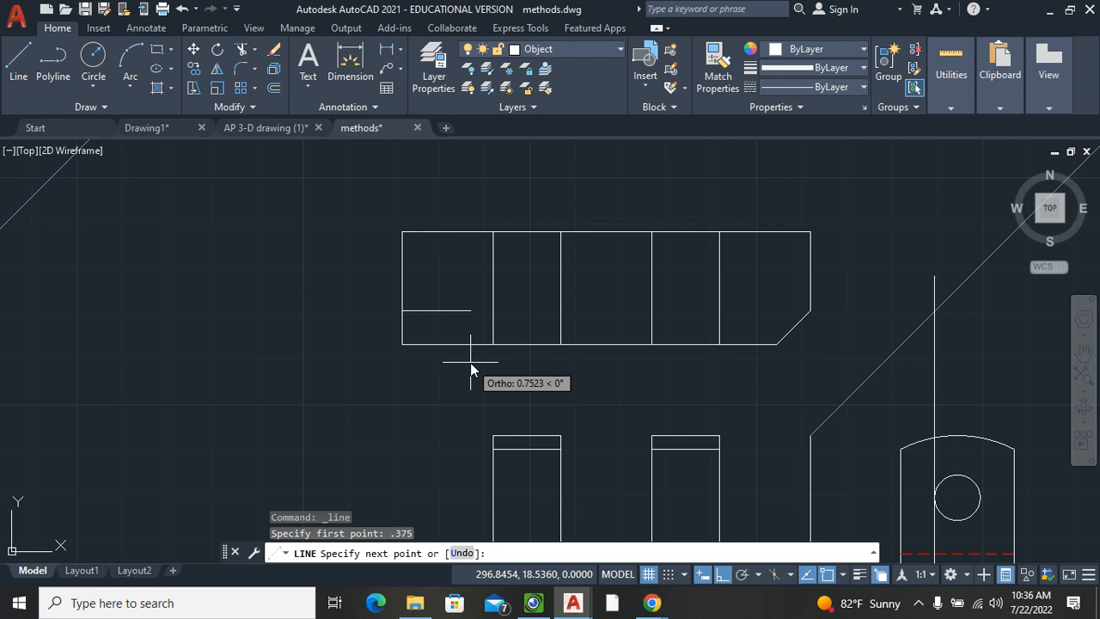
{"action": "type", "text": ".75"}
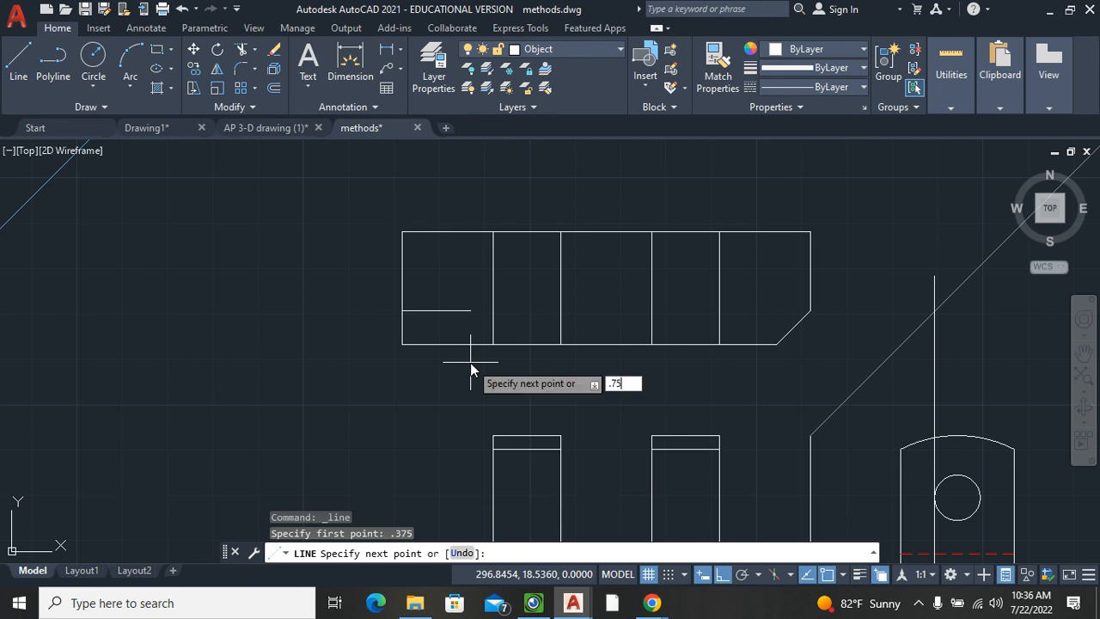
{"action": "key", "text": "Tab"}
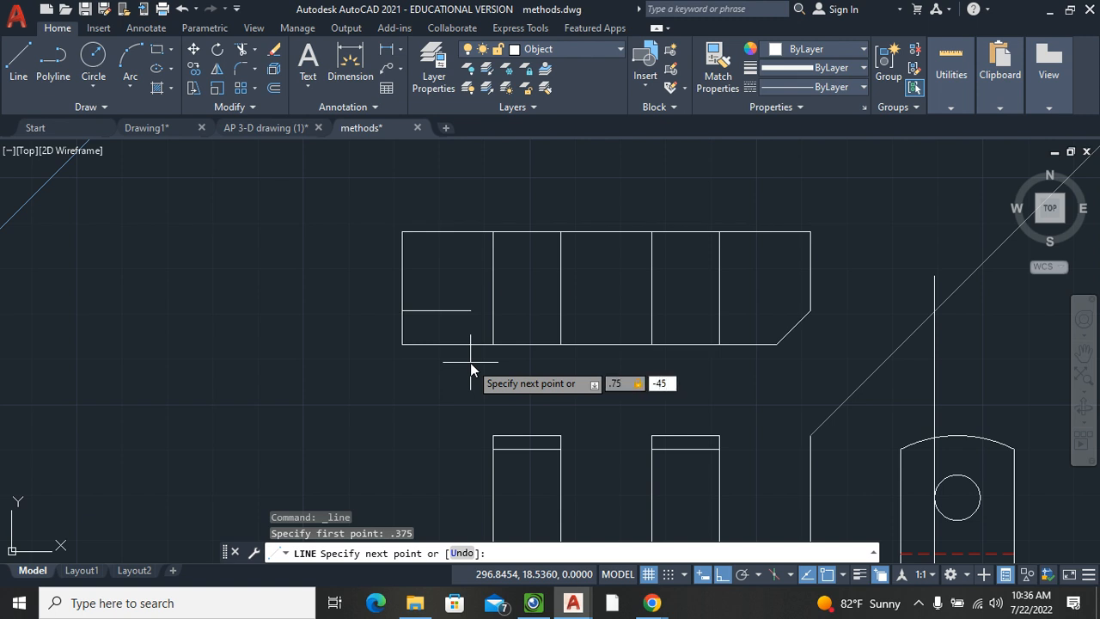
{"action": "key", "text": "Return"}
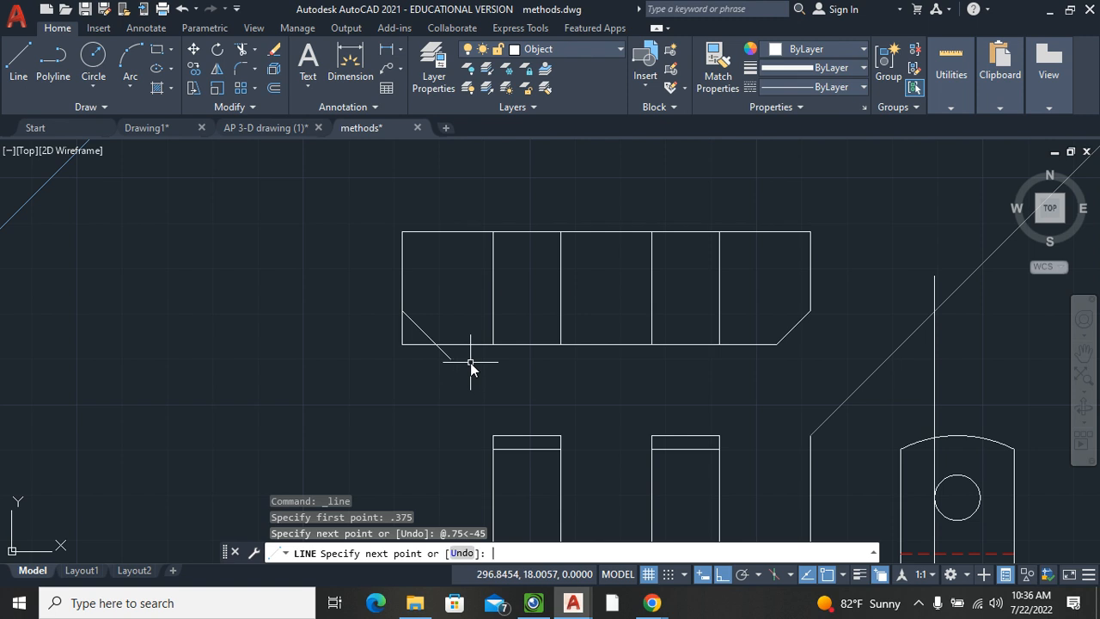
{"action": "key", "text": "Return"}
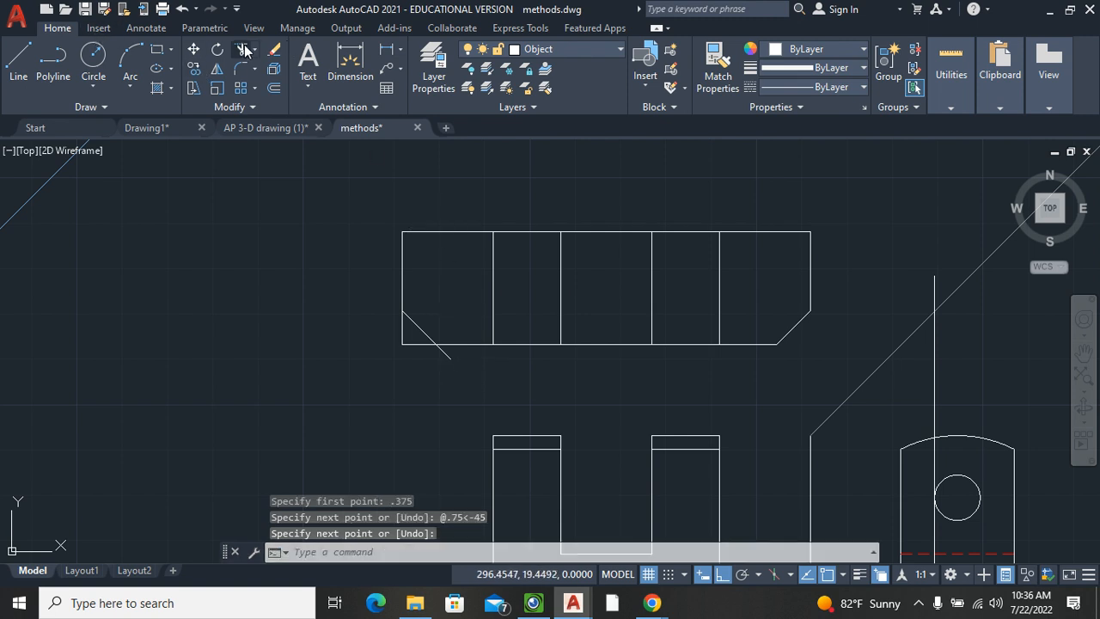
Step: Trim the overhanging angled line and the corner edges at the top view's lower left to form the chamfer
{"action": "left_click", "coordinate": [245, 52]}
{"action": "left_click", "coordinate": [448, 356]}
{"action": "left_click", "coordinate": [421, 345]}
{"action": "left_click", "coordinate": [403, 332]}
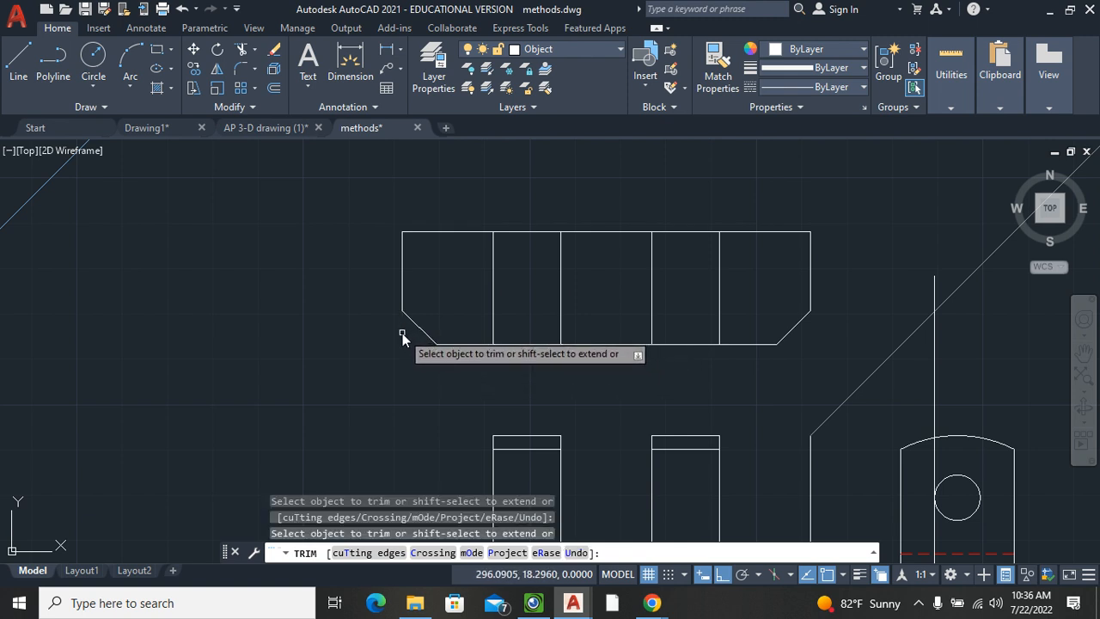
{"action": "key", "text": "Escape"}
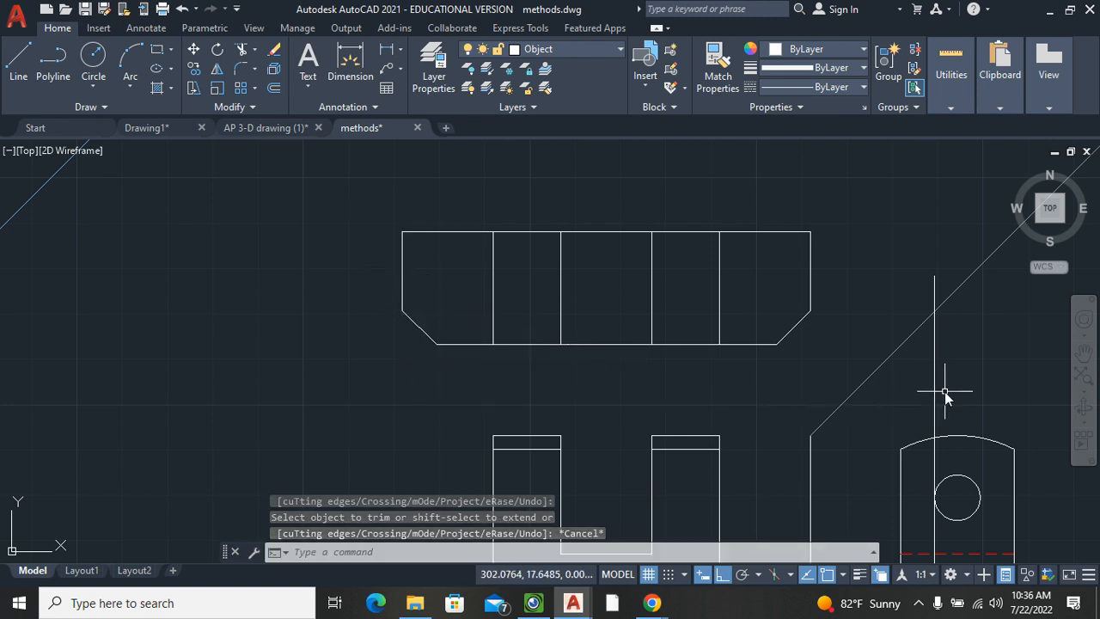
Step: Examine closely whether the vertical projection line touches the left quadrant of the side view's circle
{"action": "scroll", "coordinate": [941, 391], "scroll_direction": "down", "scroll_amount": 2}
{"action": "middle_click_drag", "start_coordinate": [940, 390], "coordinate": [835, 368]}
{"action": "scroll", "coordinate": [851, 421], "scroll_direction": "up", "scroll_amount": 4}
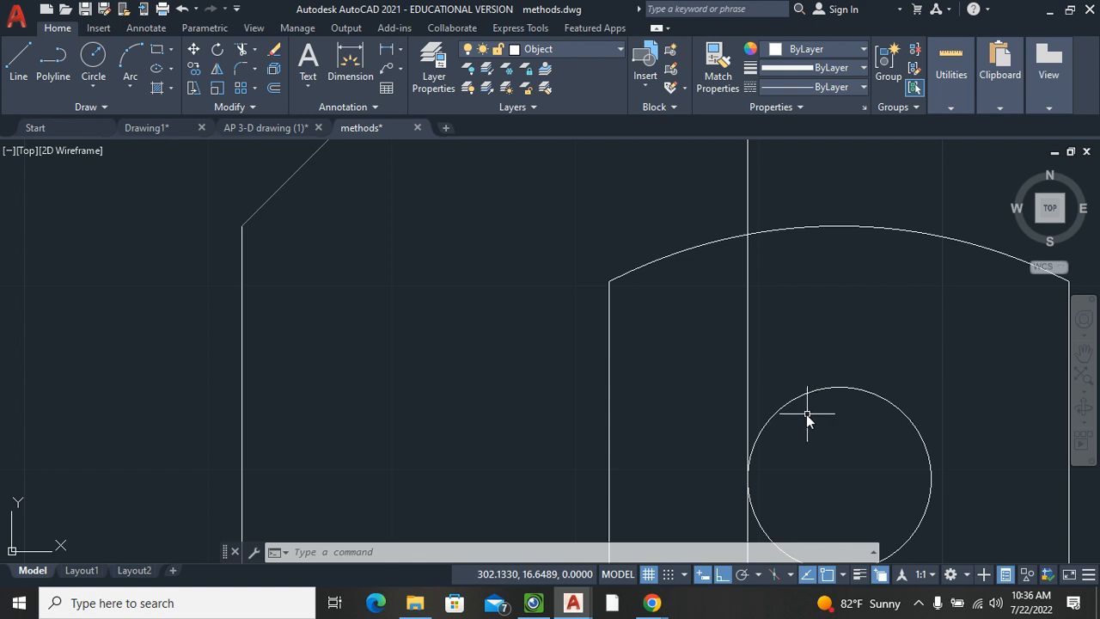
{"action": "left_click", "coordinate": [748, 399]}
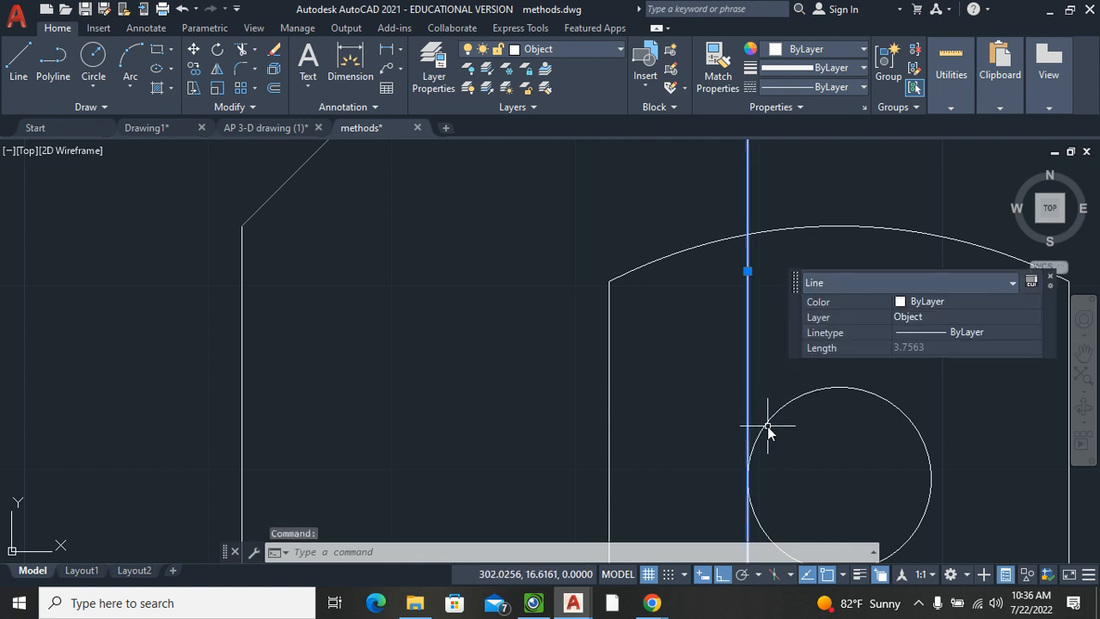
{"action": "left_click", "coordinate": [769, 429]}
{"action": "scroll", "coordinate": [747, 467], "scroll_direction": "up", "scroll_amount": 5}
{"action": "scroll", "coordinate": [764, 455], "scroll_direction": "up", "scroll_amount": 3}
{"action": "middle_click_drag", "start_coordinate": [764, 455], "coordinate": [579, 379]}
{"action": "scroll", "coordinate": [580, 379], "scroll_direction": "down", "scroll_amount": 1}
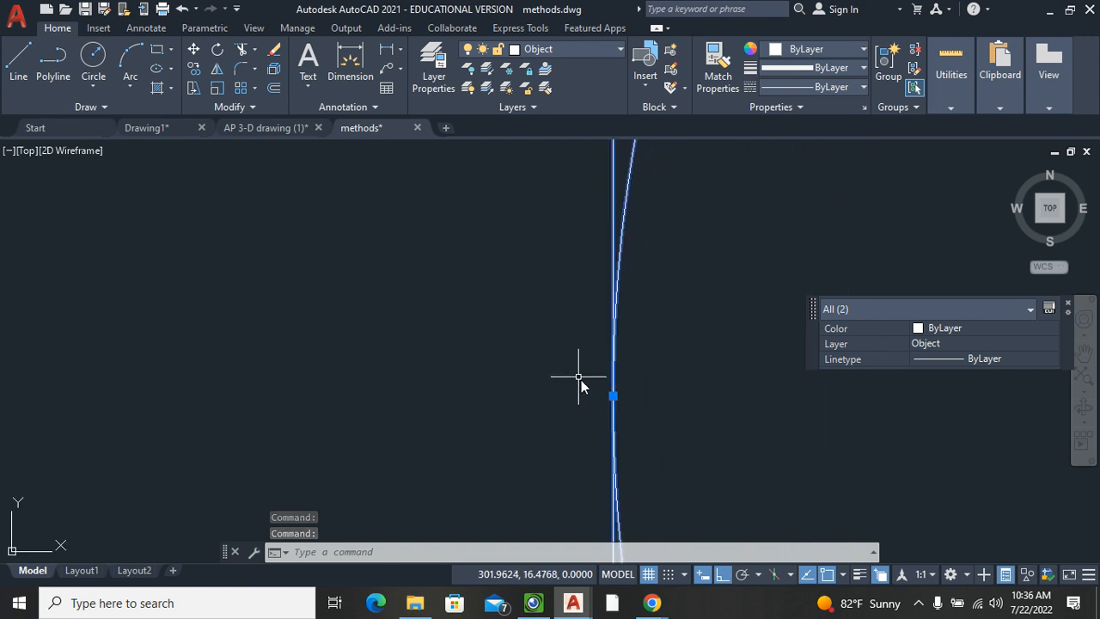
{"action": "scroll", "coordinate": [611, 394], "scroll_direction": "up", "scroll_amount": 8}
{"action": "scroll", "coordinate": [609, 395], "scroll_direction": "down", "scroll_amount": 6}
{"action": "scroll", "coordinate": [610, 392], "scroll_direction": "down", "scroll_amount": 4}
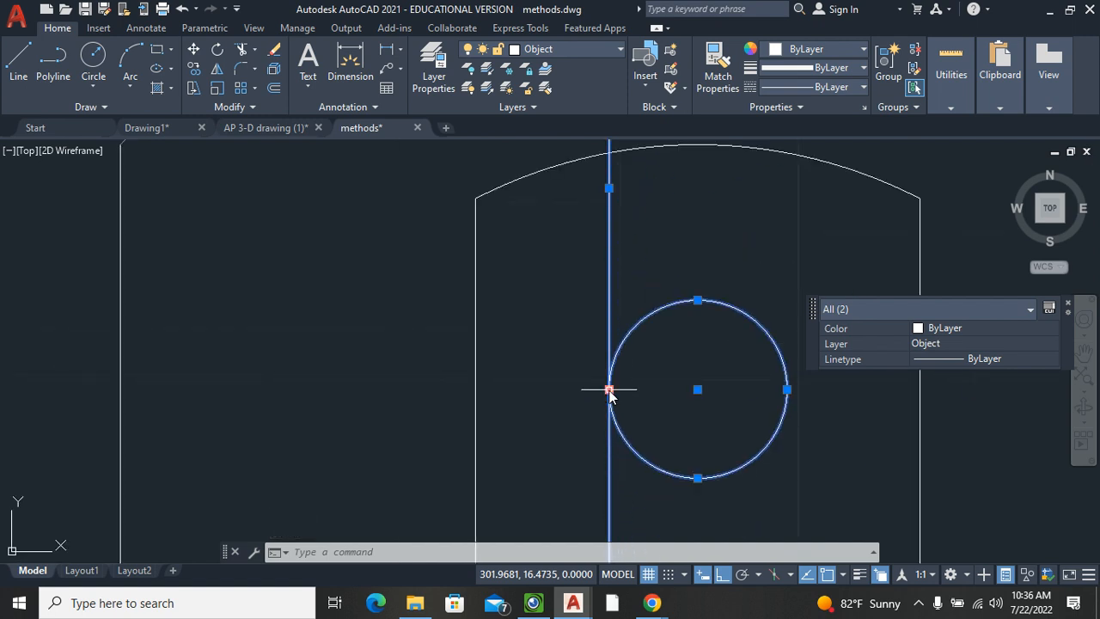
Step: Clear the current selection and erase the vertical projection line running through the side view
{"action": "left_click", "coordinate": [634, 297]}
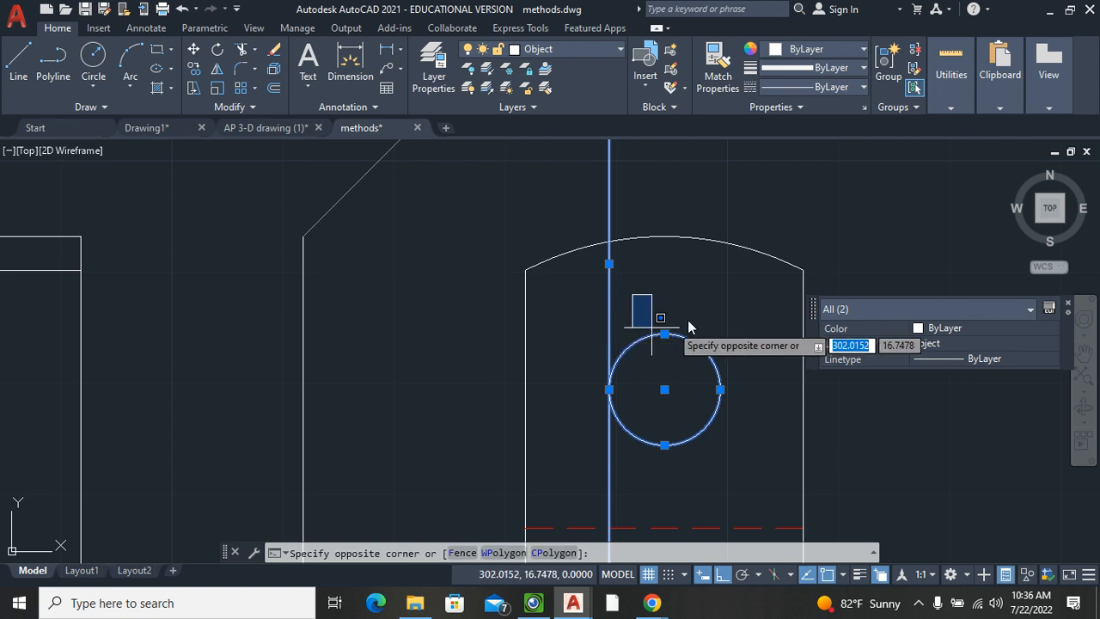
{"action": "key", "text": "Escape"}
{"action": "key", "text": "Escape"}
{"action": "key", "text": "Escape"}
{"action": "mouse_move", "coordinate": [640, 297]}
{"action": "left_mouse_down"}
{"action": "mouse_move", "coordinate": [597, 310]}
{"action": "mouse_move", "coordinate": [579, 293]}
{"action": "left_mouse_up"}
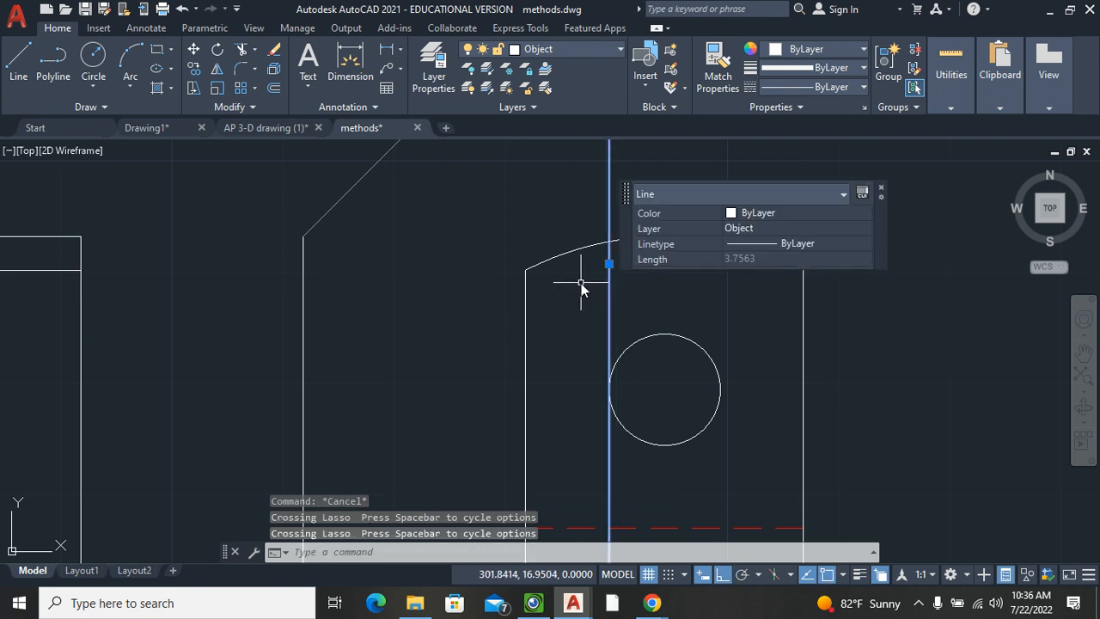
{"action": "key", "text": "Delete"}
Step: Draw vertical projection lines from the left and right quadrants of the side view's circle up past the 45° miter line
{"action": "scroll", "coordinate": [683, 357], "scroll_direction": "down", "scroll_amount": 5}
{"action": "middle_click_drag", "start_coordinate": [683, 357], "coordinate": [651, 421]}
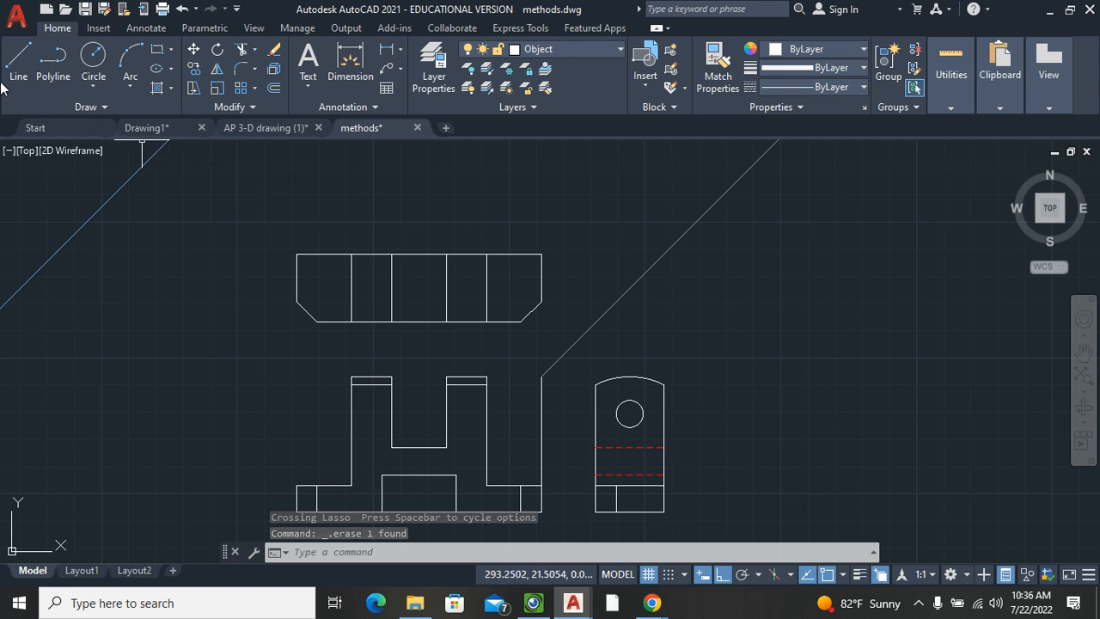
{"action": "left_click", "coordinate": [18, 59]}
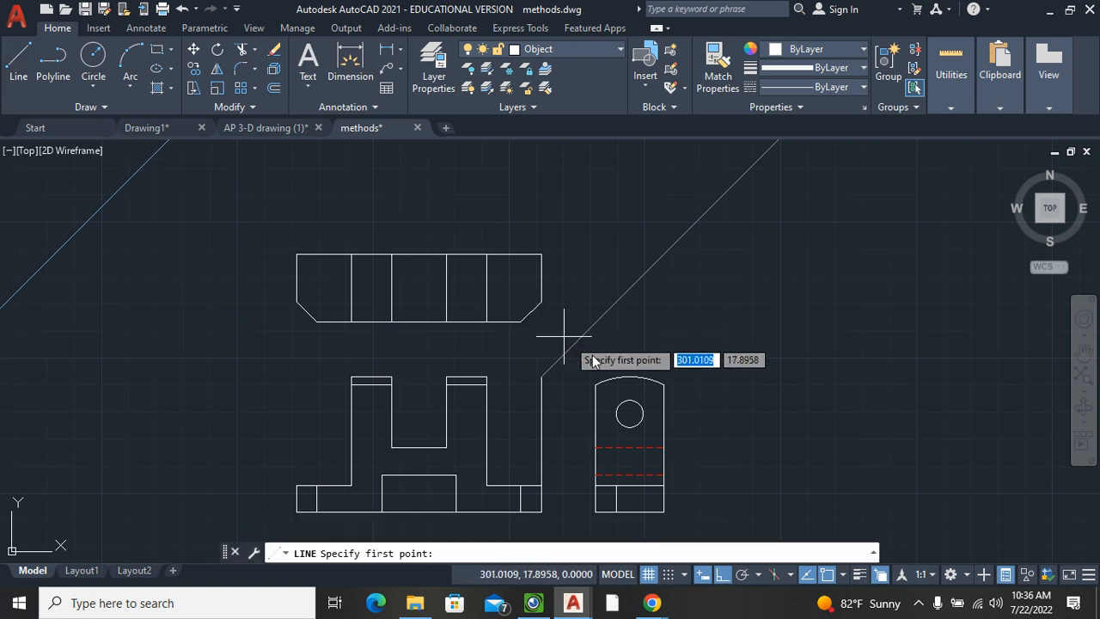
{"action": "left_click", "coordinate": [613, 415]}
{"action": "left_click", "coordinate": [601, 251]}
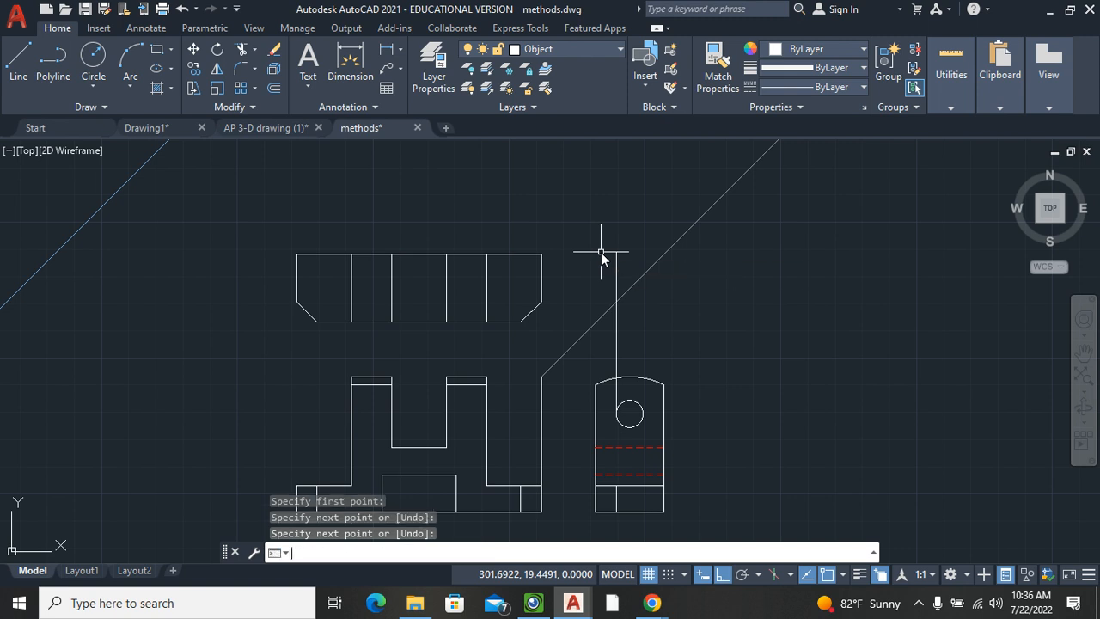
{"action": "key", "text": "Return"}
{"action": "left_click", "coordinate": [12, 74]}
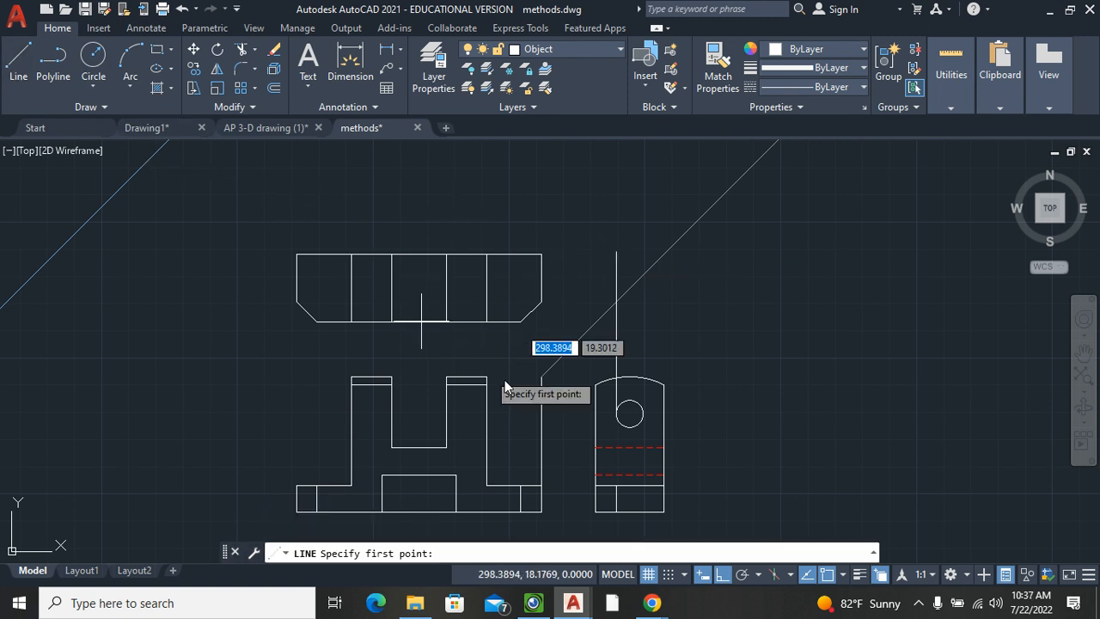
{"action": "left_click", "coordinate": [643, 415]}
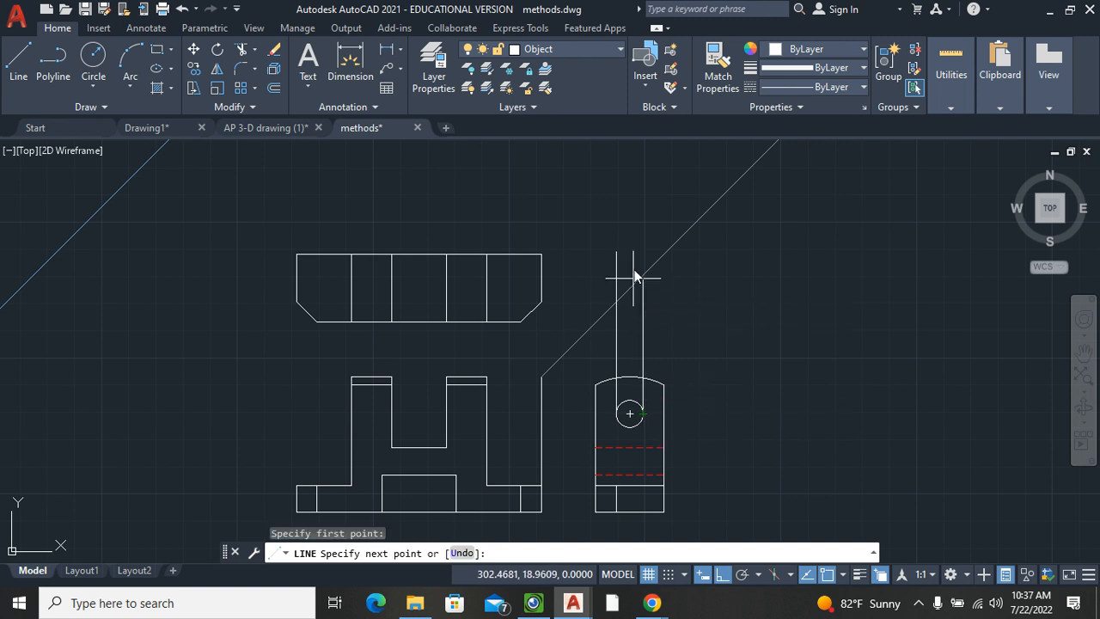
{"action": "left_click", "coordinate": [646, 233]}
{"action": "key", "text": "Return"}
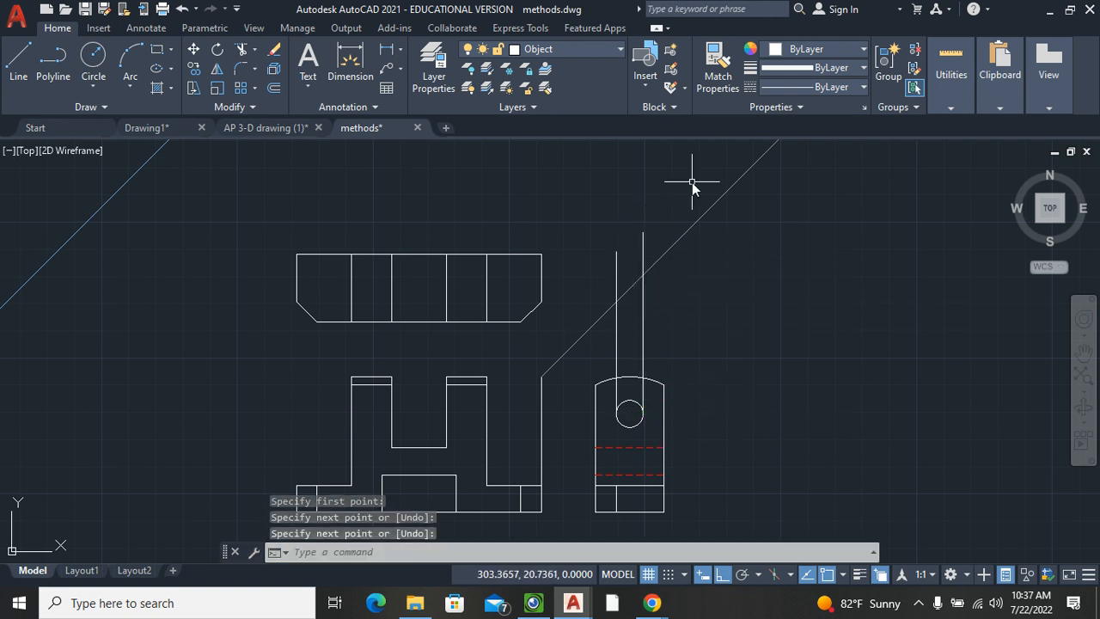
Step: Draw horizontal lines from both miter-line intersections of the hole projections to the left edge of the top view's left upright
{"action": "key", "text": "Return"}
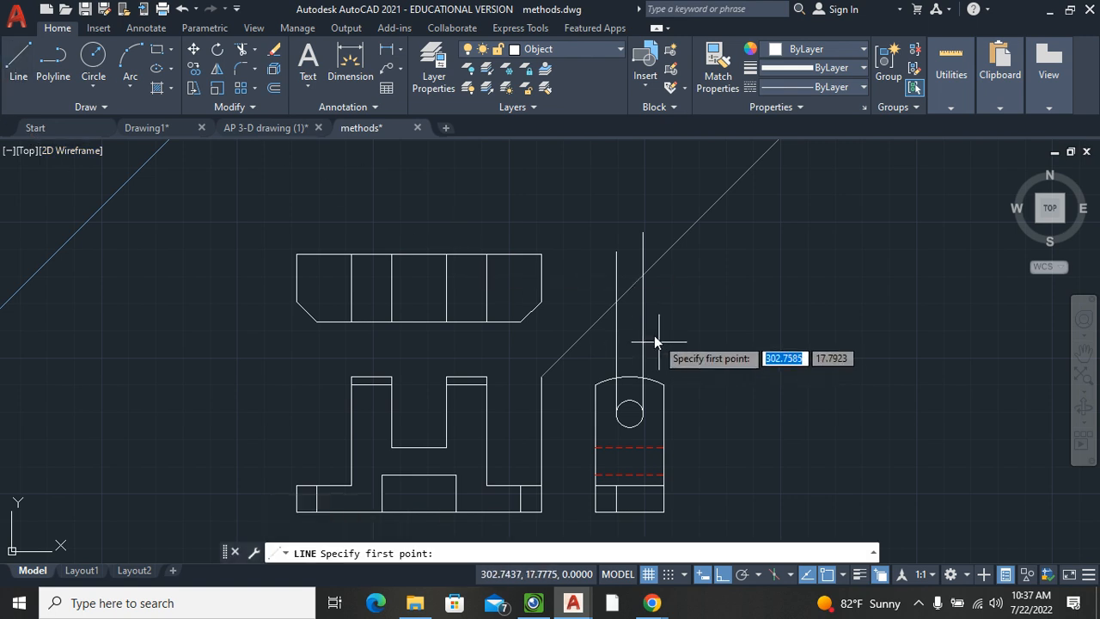
{"action": "left_click", "coordinate": [617, 301]}
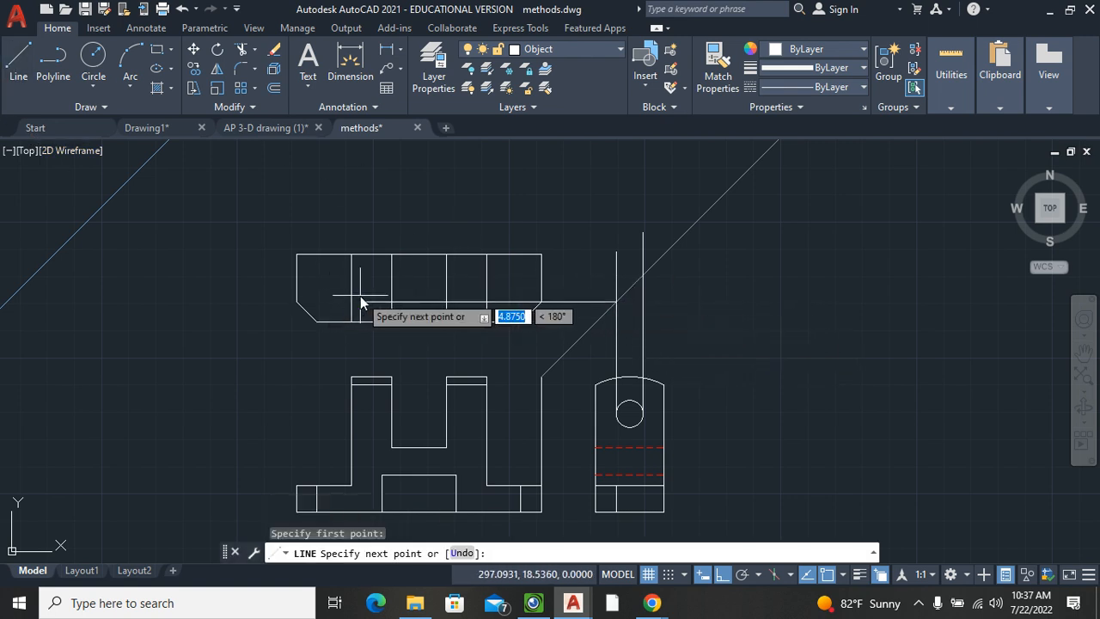
{"action": "left_click", "coordinate": [351, 302]}
{"action": "key", "text": "Return"}
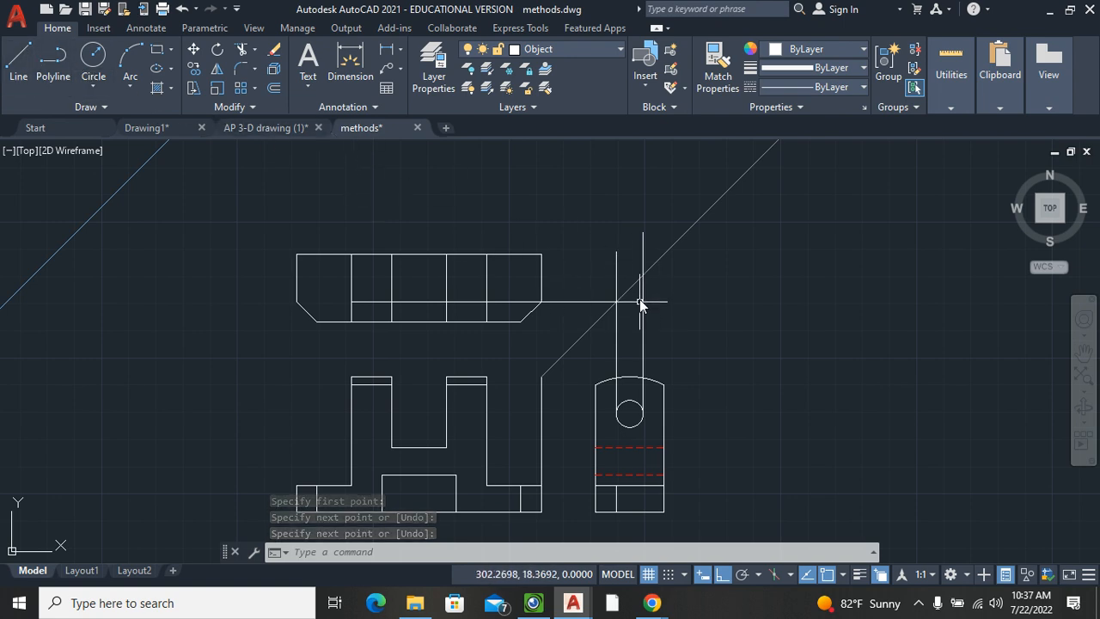
{"action": "left_click", "coordinate": [17, 75]}
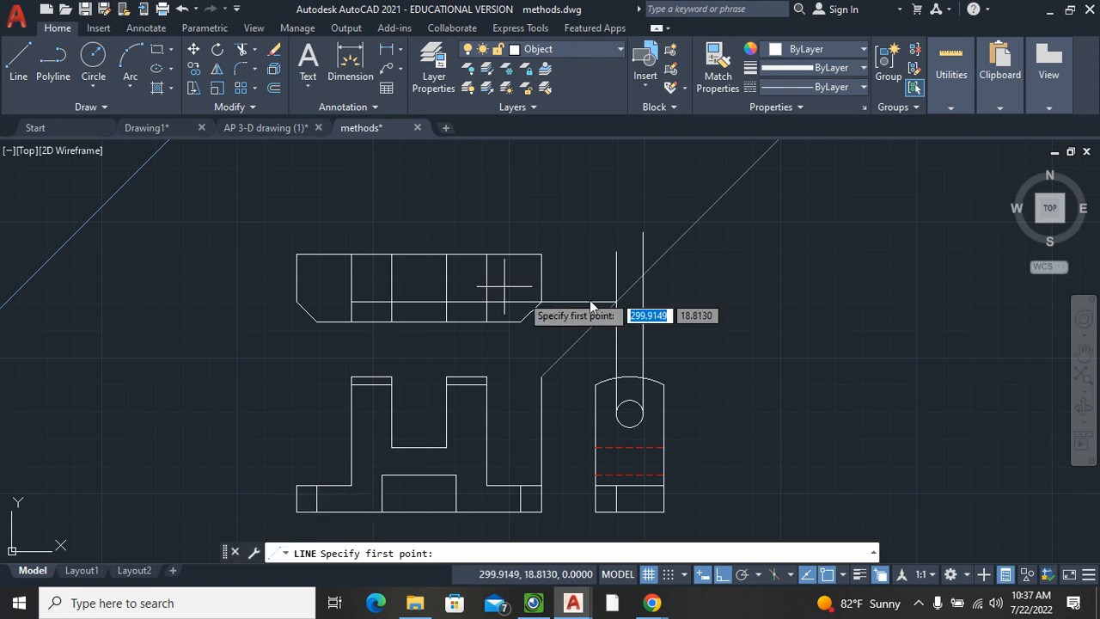
{"action": "left_click", "coordinate": [643, 274]}
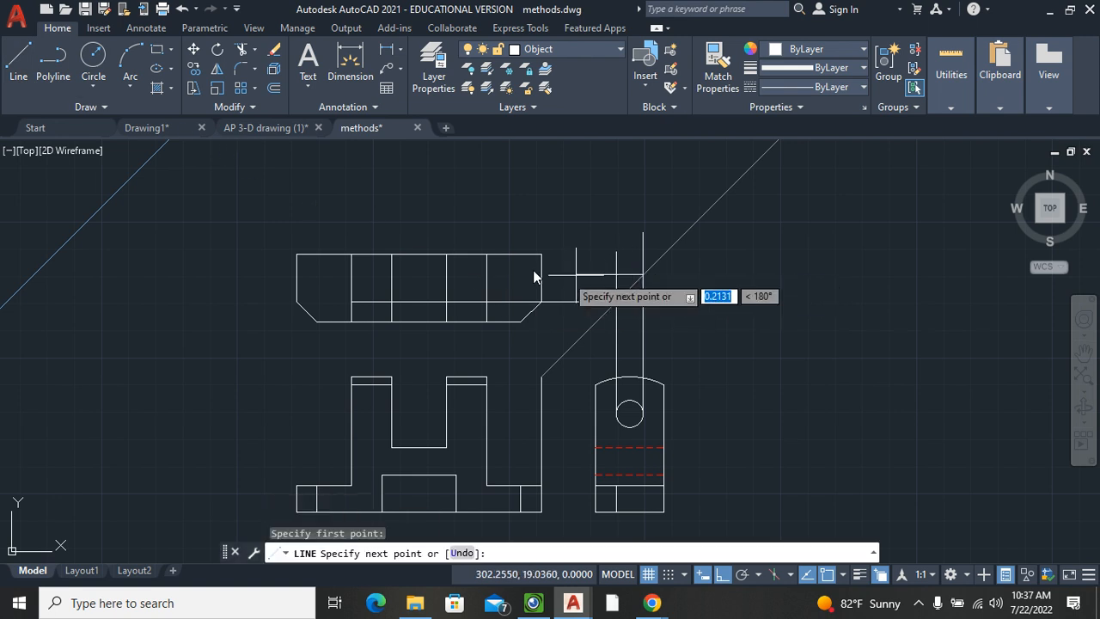
{"action": "left_click", "coordinate": [351, 275]}
{"action": "key", "text": "Return"}
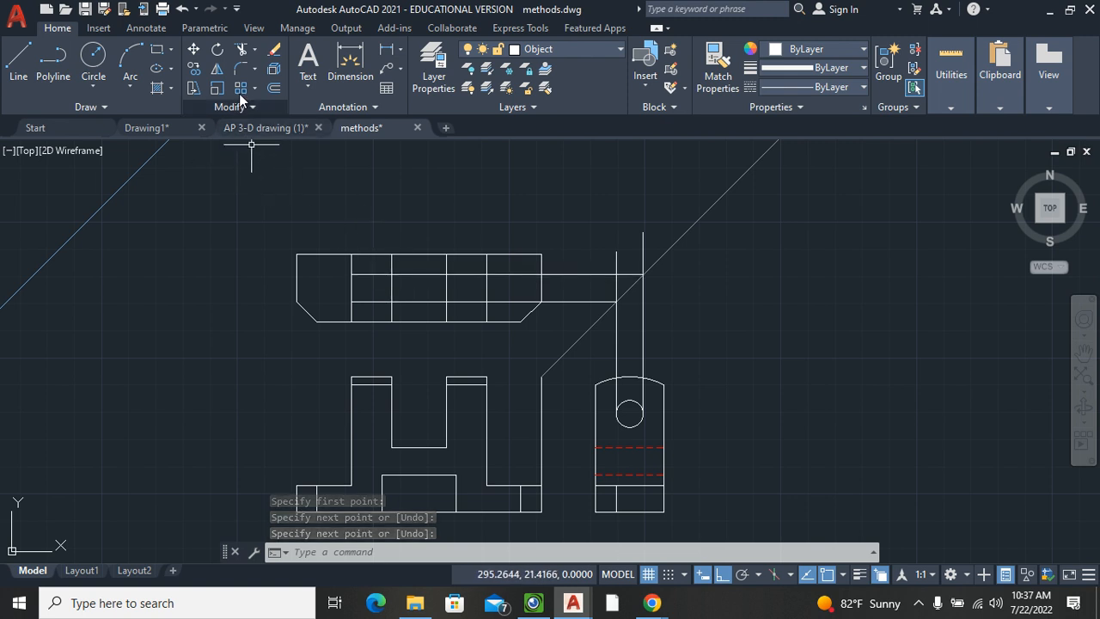
Step: Trim both horizontal hole lines between the two uprights and between the right upright and the top view's right edge
{"action": "left_click", "coordinate": [242, 49]}
{"action": "left_click", "coordinate": [404, 263]}
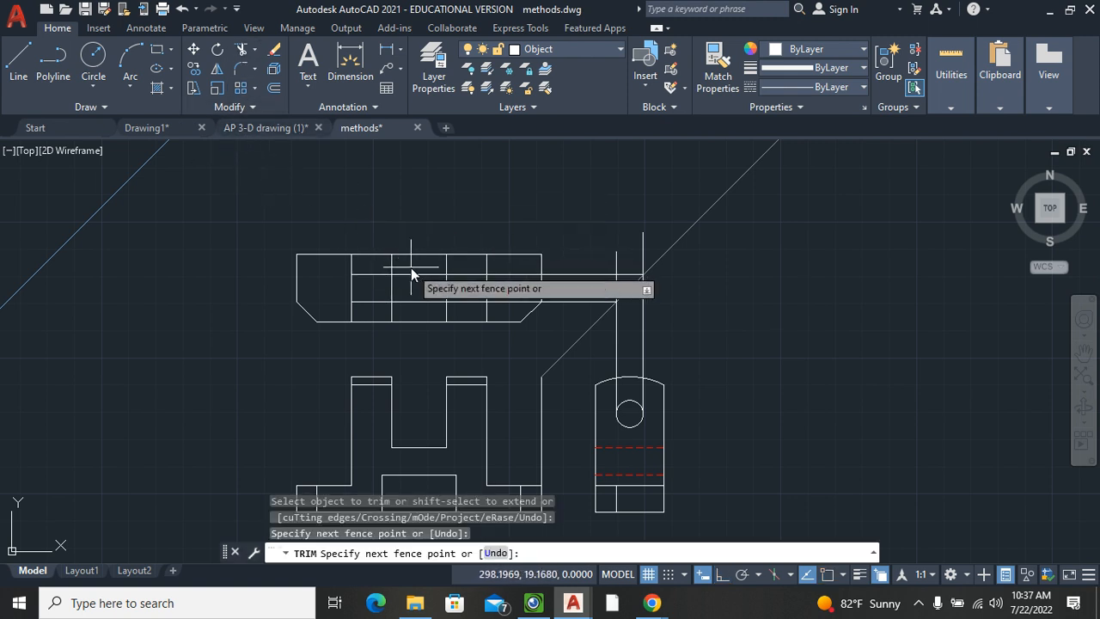
{"action": "left_click", "coordinate": [408, 308]}
{"action": "key", "text": "Return"}
{"action": "left_click", "coordinate": [514, 267]}
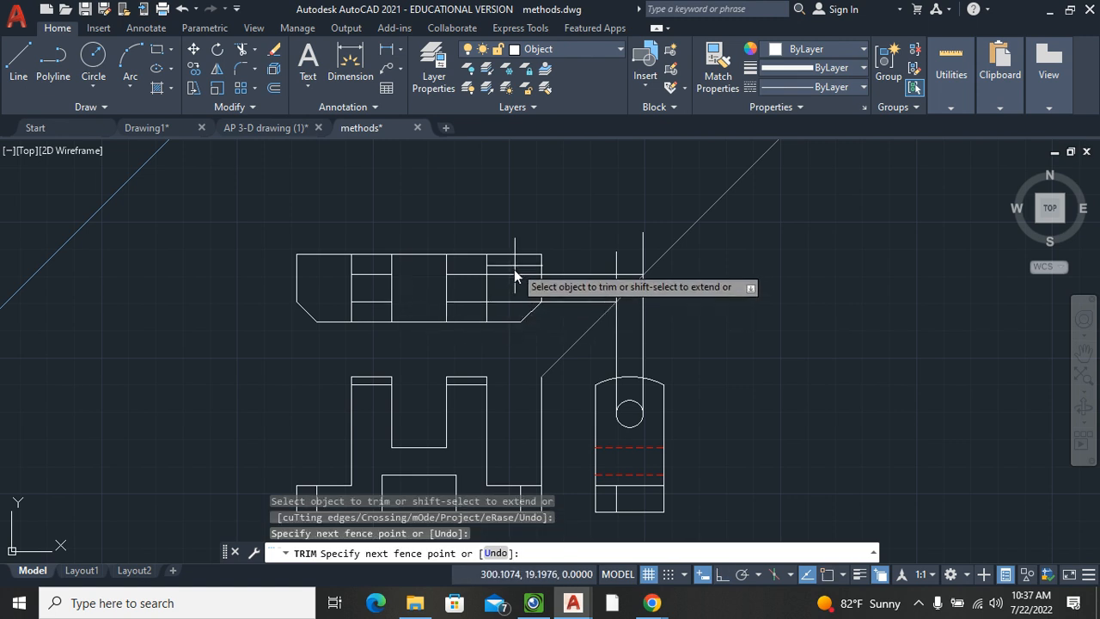
{"action": "left_click", "coordinate": [516, 311]}
{"action": "key", "text": "Return"}
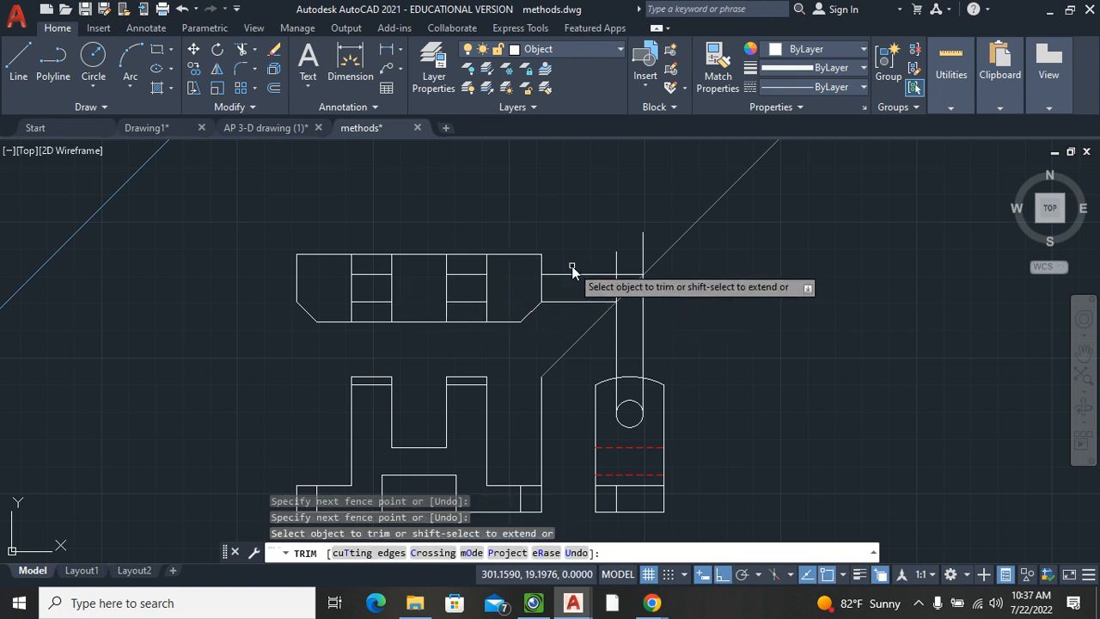
{"action": "key", "text": "Escape"}
Step: Erase the four leftover horizontal and vertical projection lines between the top view and the side view's circle
{"action": "left_click_drag", "start_coordinate": [592, 250], "coordinate": [570, 305]}
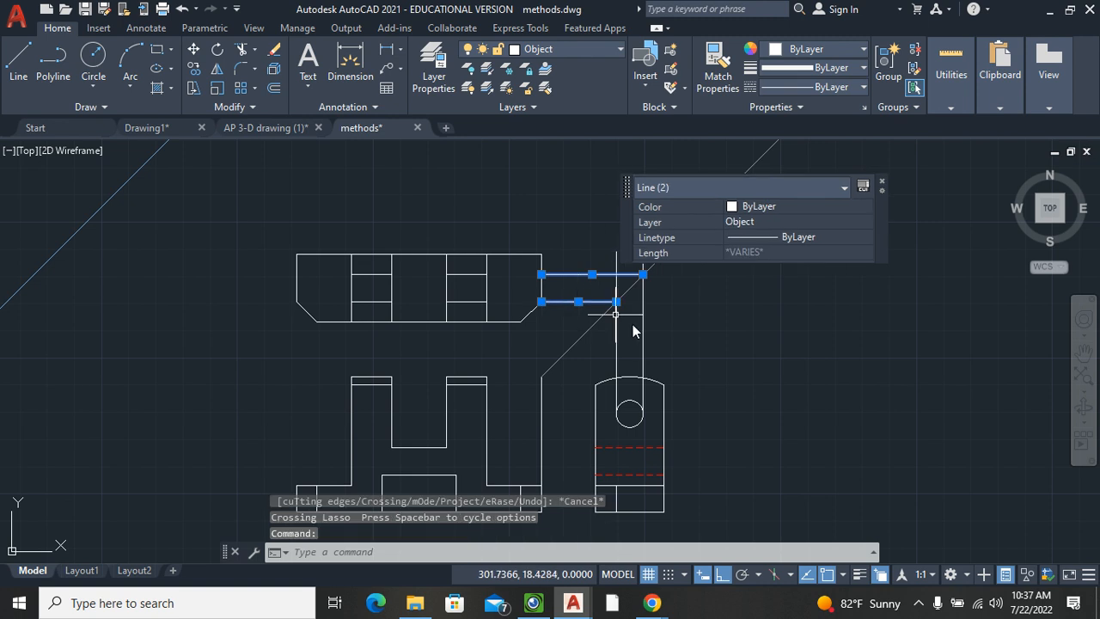
{"action": "left_click", "coordinate": [671, 341]}
{"action": "left_click", "coordinate": [605, 352]}
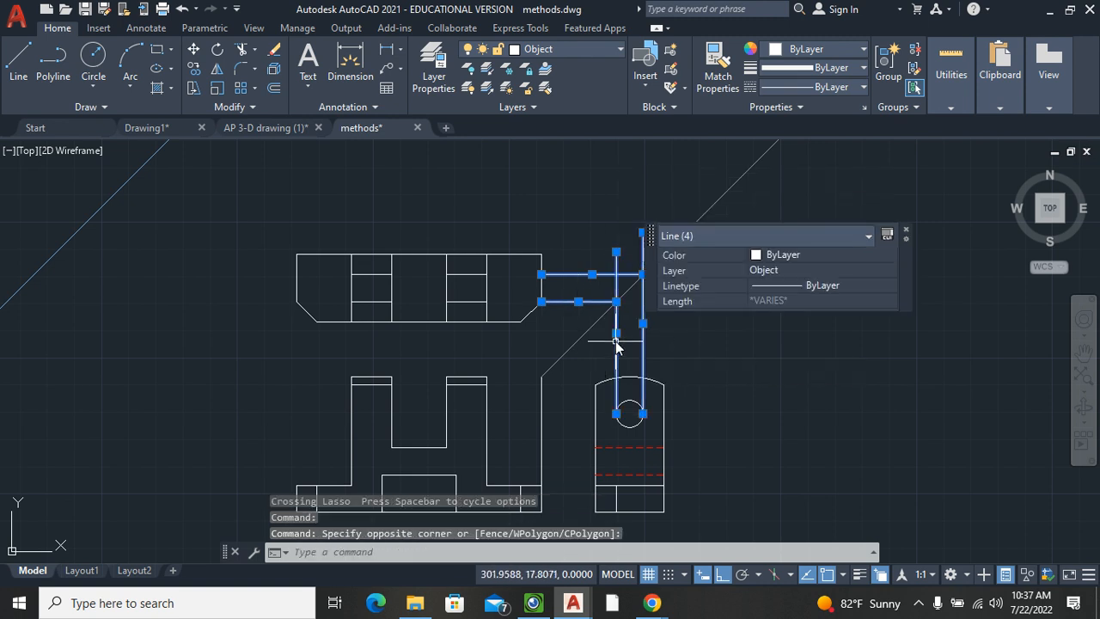
{"action": "key", "text": "Delete"}
Step: Assign the four horizontal hole lines inside the top view's two uprights to the Hidden layer
{"action": "left_click", "coordinate": [468, 278]}
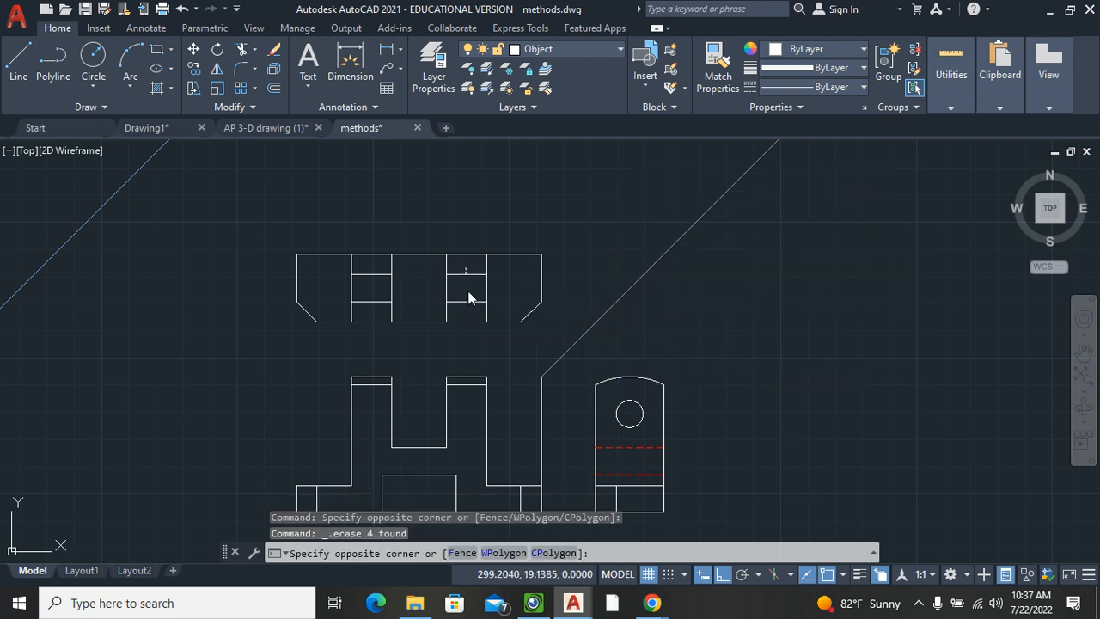
{"action": "left_click", "coordinate": [468, 278]}
{"action": "left_click", "coordinate": [472, 274]}
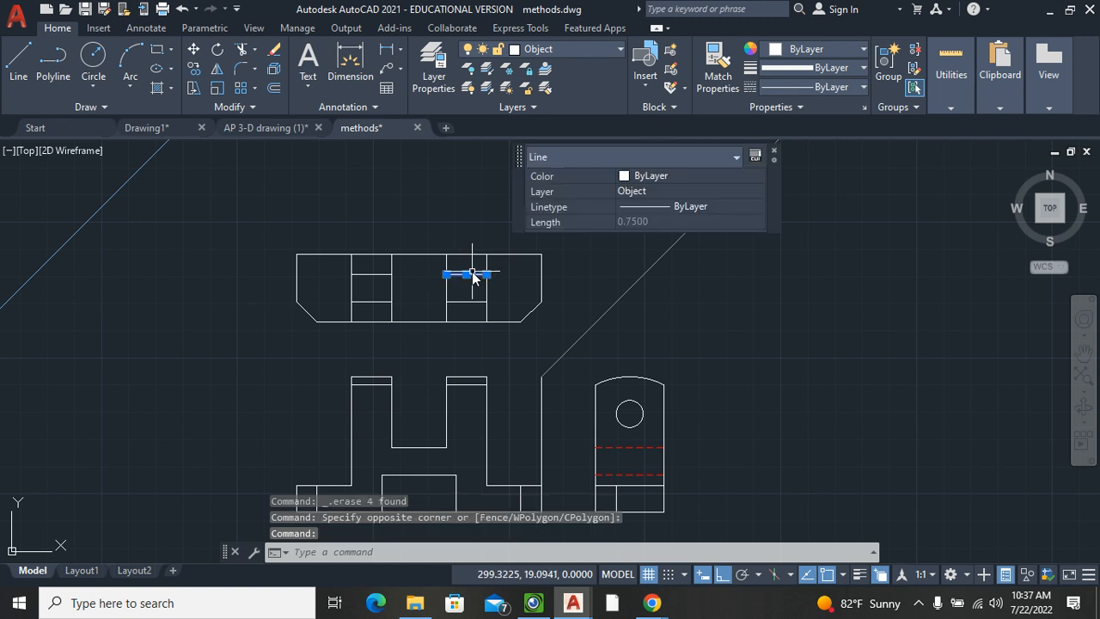
{"action": "left_click", "coordinate": [462, 302], "text": "shift"}
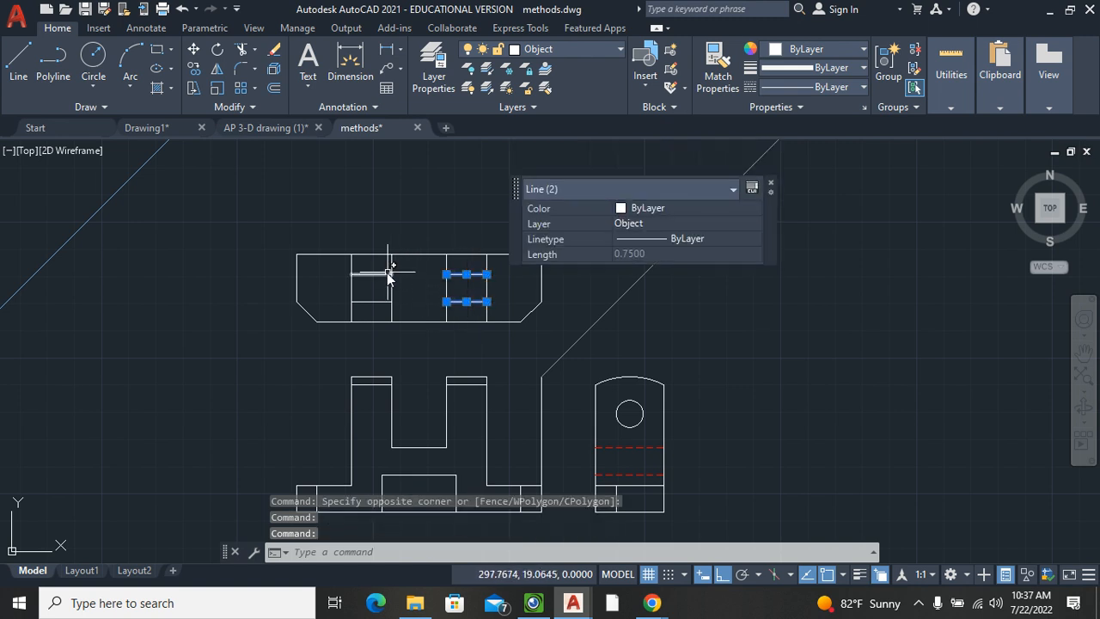
{"action": "left_click", "coordinate": [384, 275]}
{"action": "left_click", "coordinate": [373, 310]}
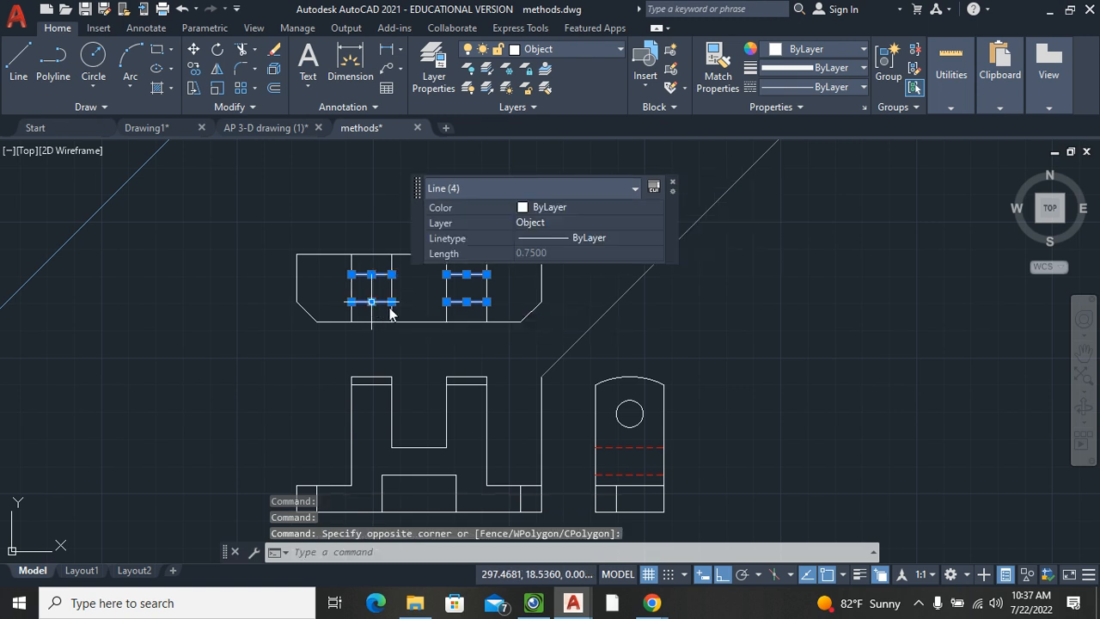
{"action": "left_click", "coordinate": [584, 224]}
{"action": "left_click", "coordinate": [584, 226]}
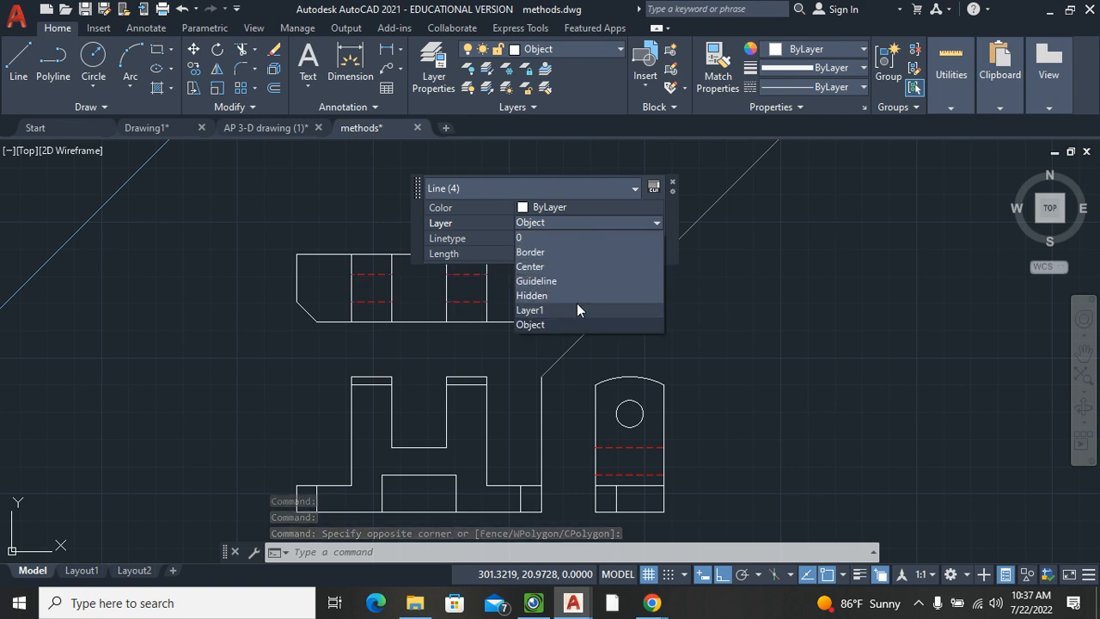
{"action": "left_click", "coordinate": [577, 296]}
{"action": "key", "text": "Escape"}
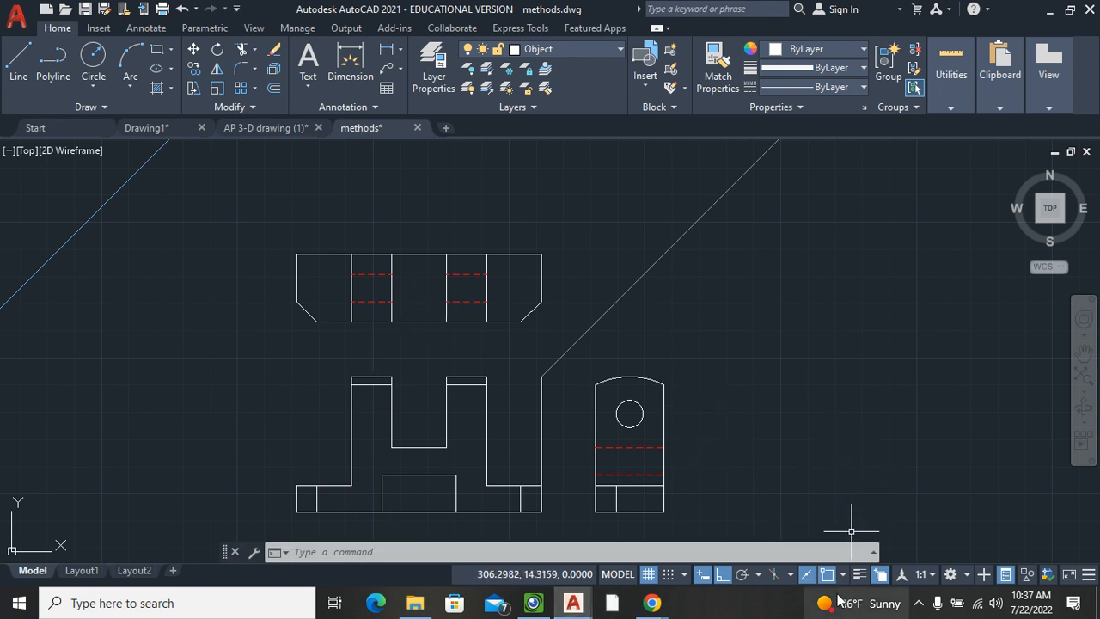
Step: Switch to Visualizer to check the Fig. 6-55 Rod Support reference drawing, and return to AutoCAD
{"action": "mouse_move", "coordinate": [533, 602]}
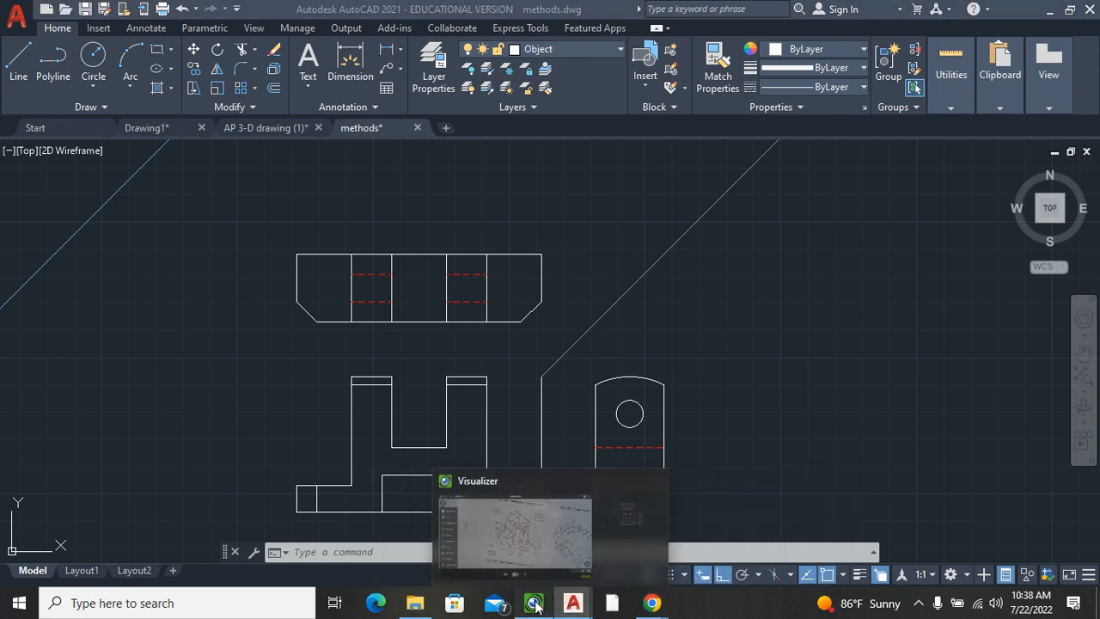
{"action": "left_click", "coordinate": [559, 474]}
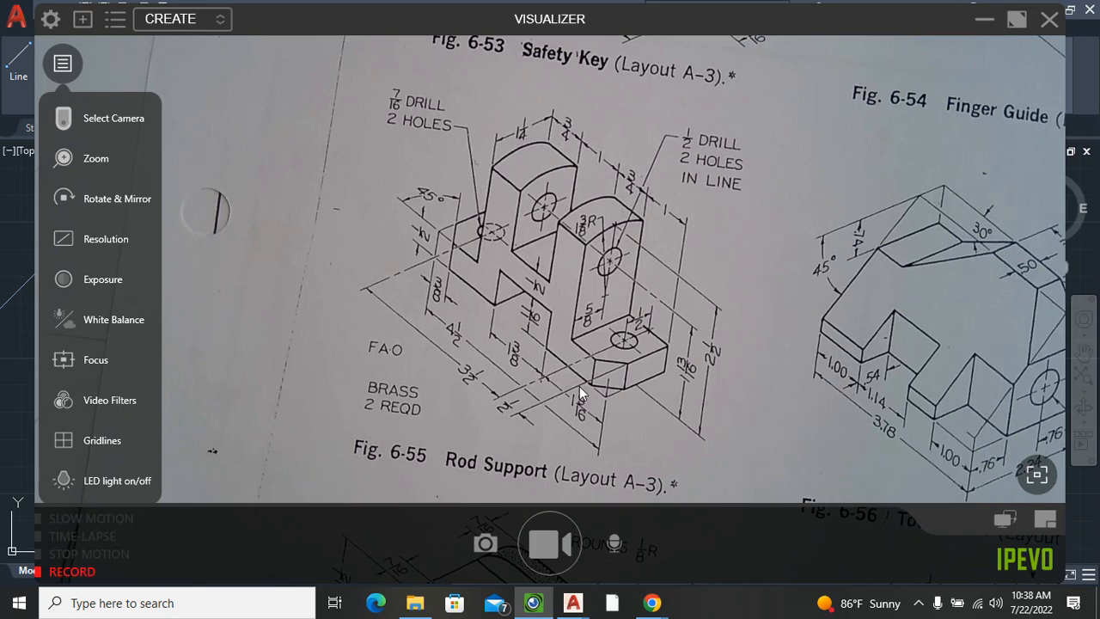
{"action": "left_click", "coordinate": [982, 20]}
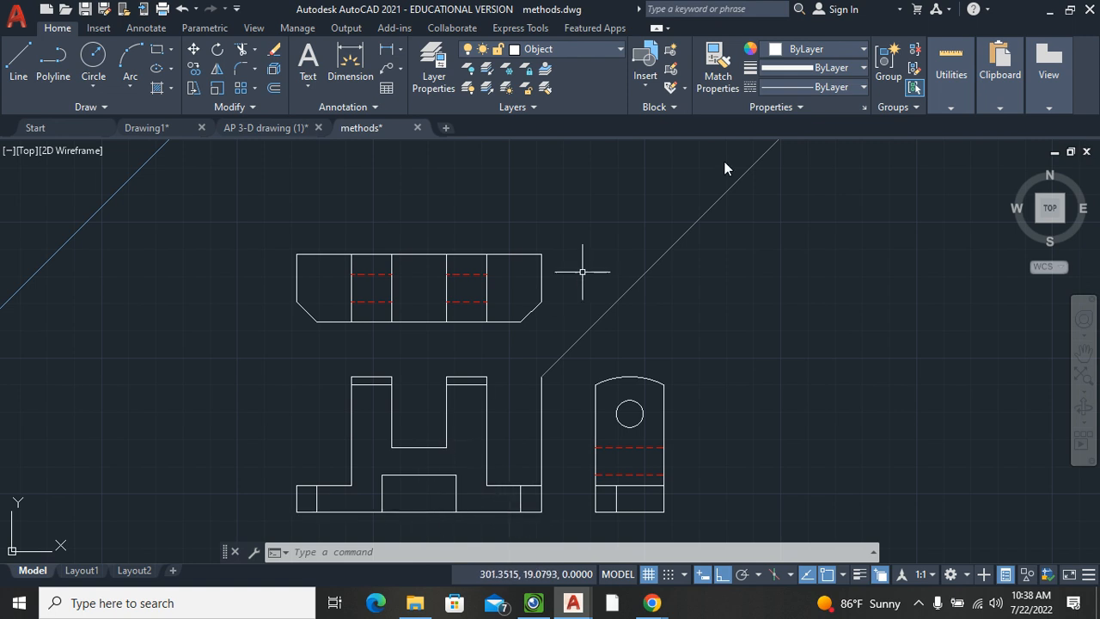
Step: Measure the distance from the lower right corner of the front view's notch to the front view's right edge
{"action": "mouse_move", "coordinate": [996, 80]}
{"action": "mouse_move", "coordinate": [955, 91]}
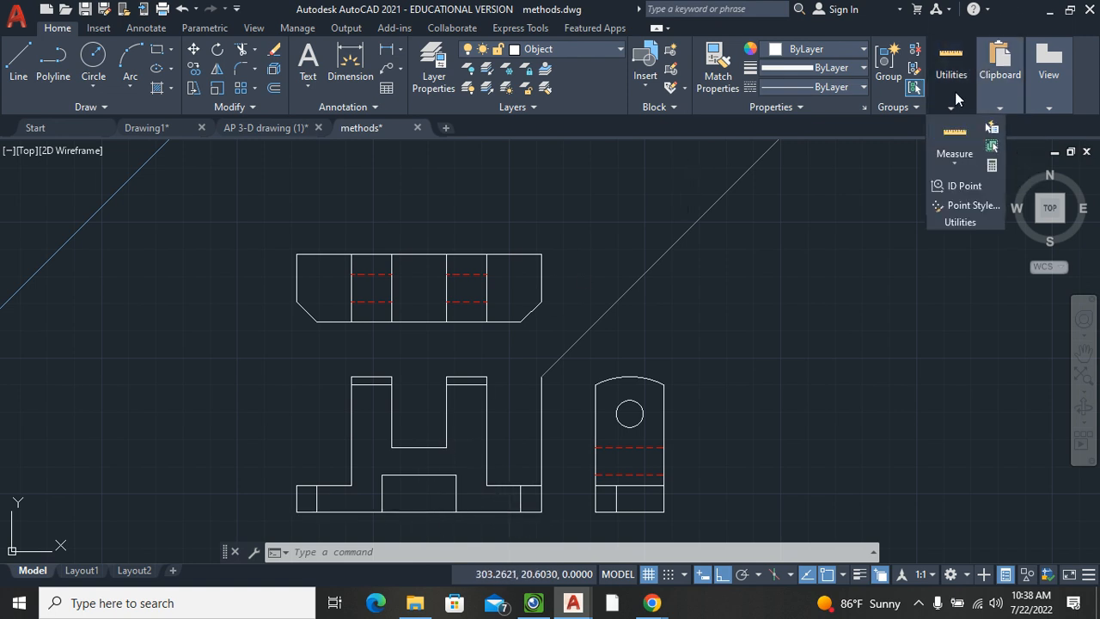
{"action": "left_click", "coordinate": [960, 133]}
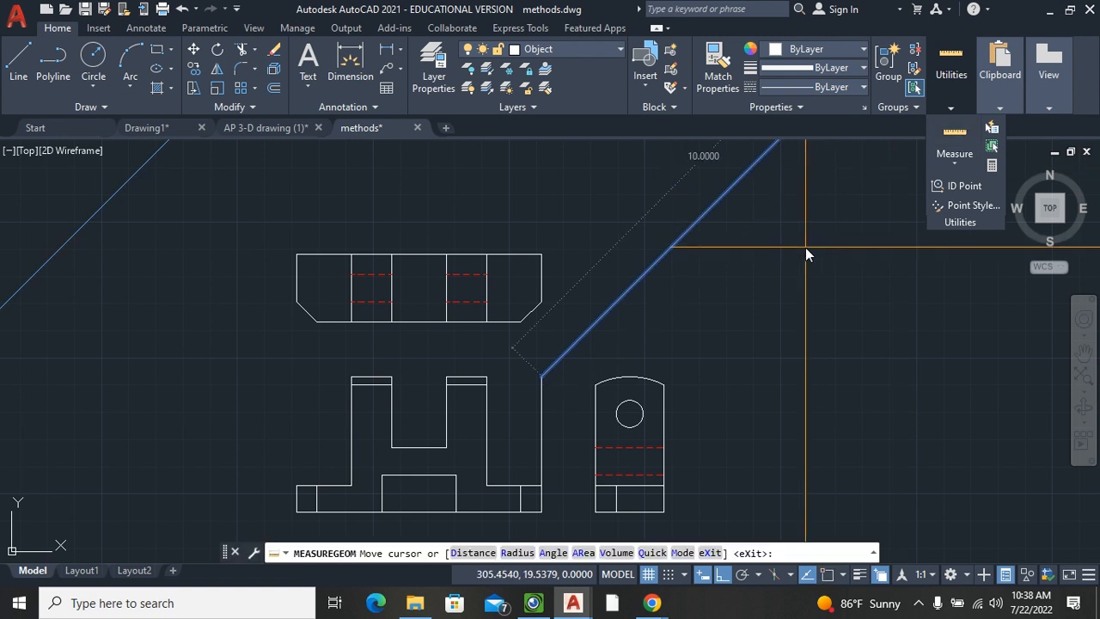
{"action": "mouse_move", "coordinate": [975, 110]}
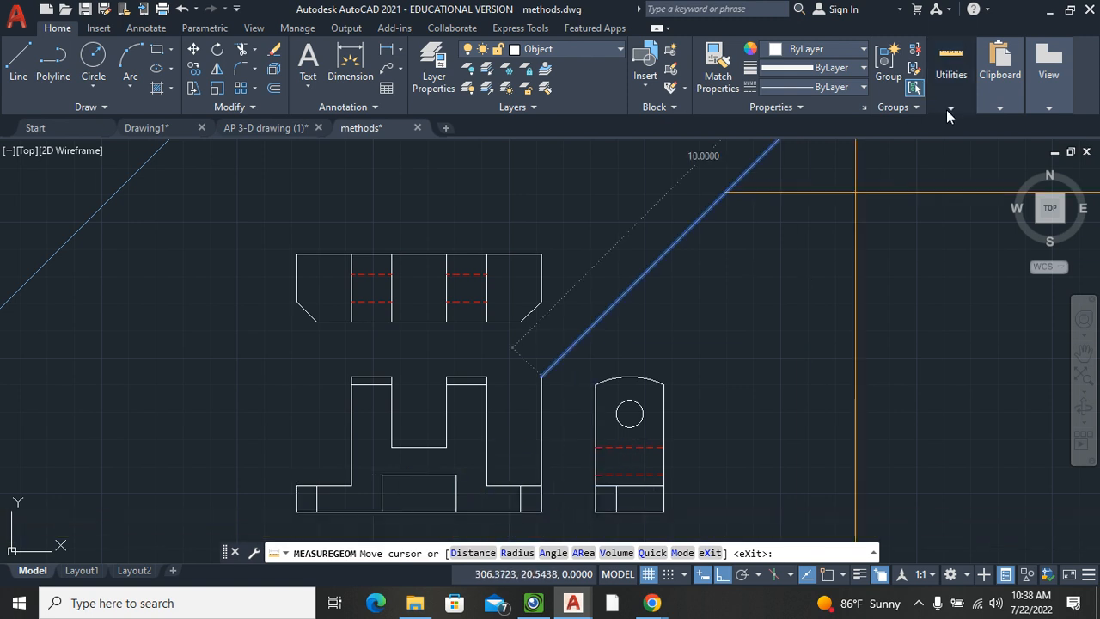
{"action": "mouse_move", "coordinate": [952, 90]}
{"action": "left_click", "coordinate": [953, 164]}
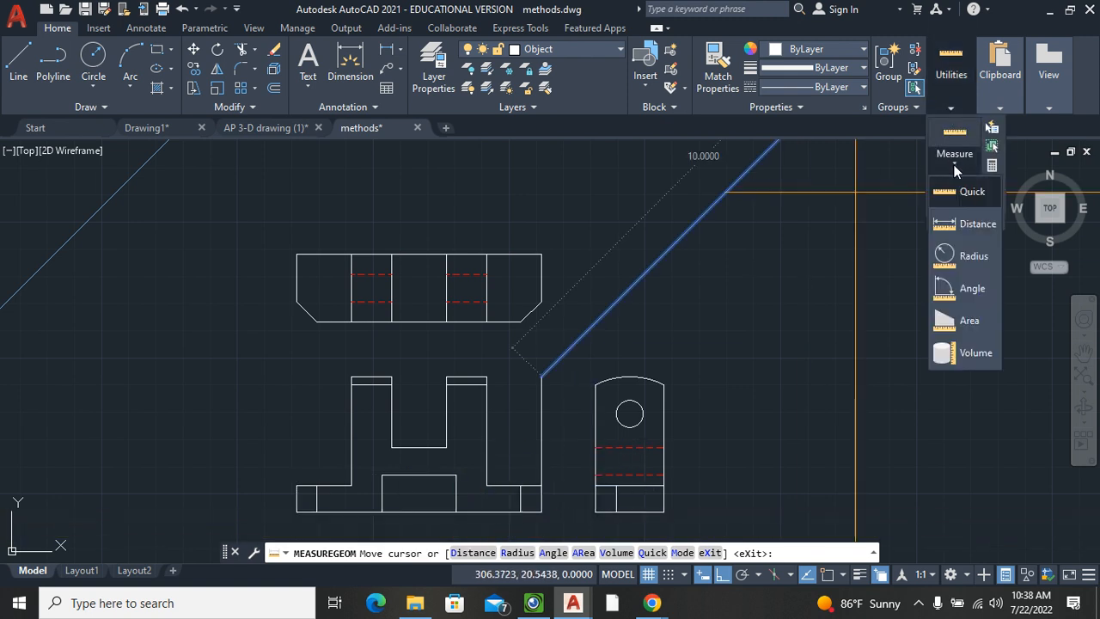
{"action": "left_click", "coordinate": [967, 223]}
{"action": "left_click", "coordinate": [456, 514]}
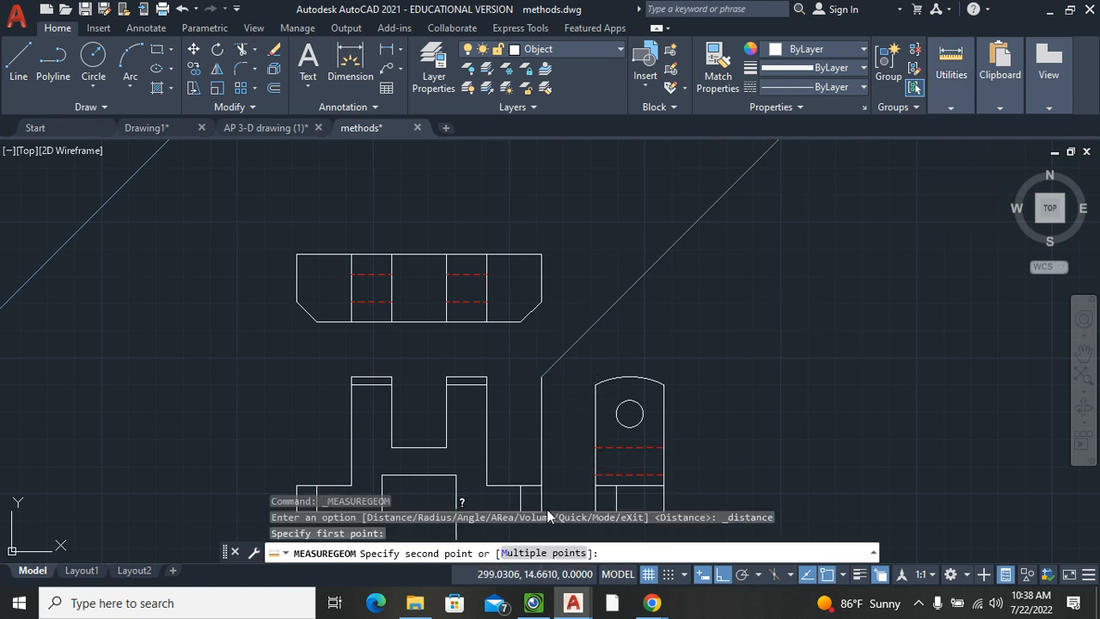
{"action": "middle_click_drag", "start_coordinate": [544, 497], "coordinate": [550, 314]}
{"action": "right_click", "coordinate": [548, 315]}
{"action": "left_click", "coordinate": [555, 322]}
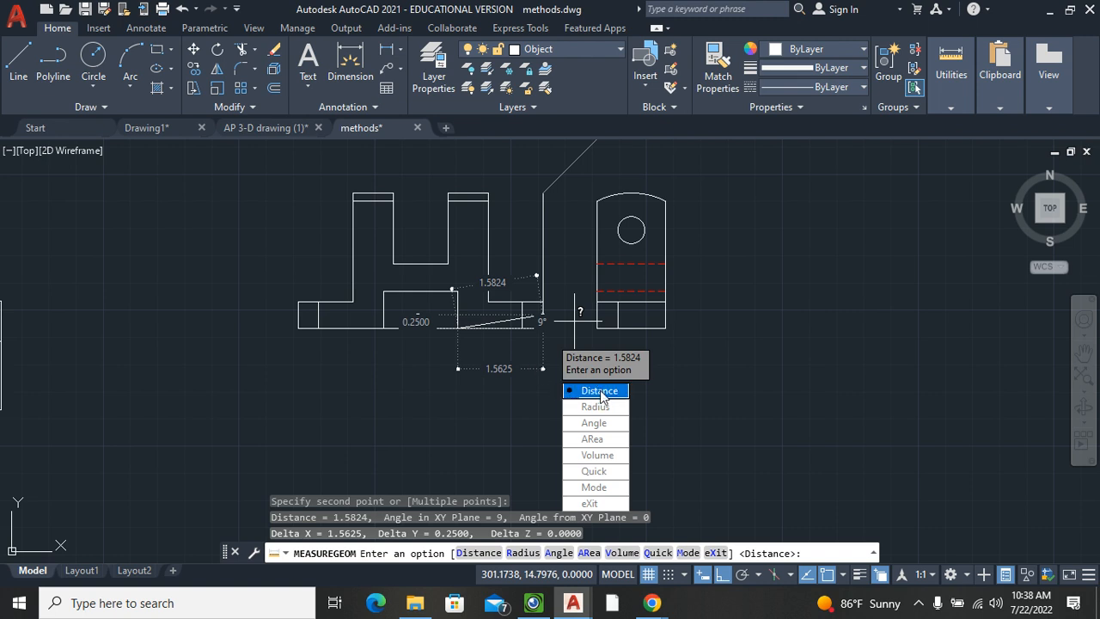
{"action": "key", "text": "Escape"}
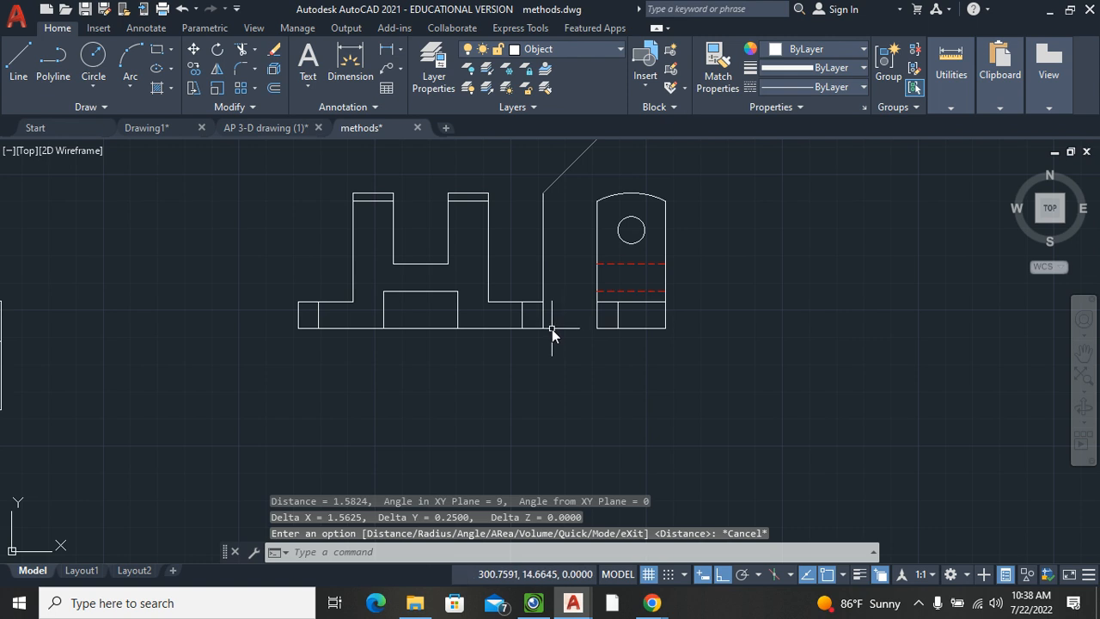
Step: Switch to Visualizer to check the drilled hole dimensions on the Fig. 6-55 Rod Support reference, and return to AutoCAD
{"action": "mouse_move", "coordinate": [544, 316]}
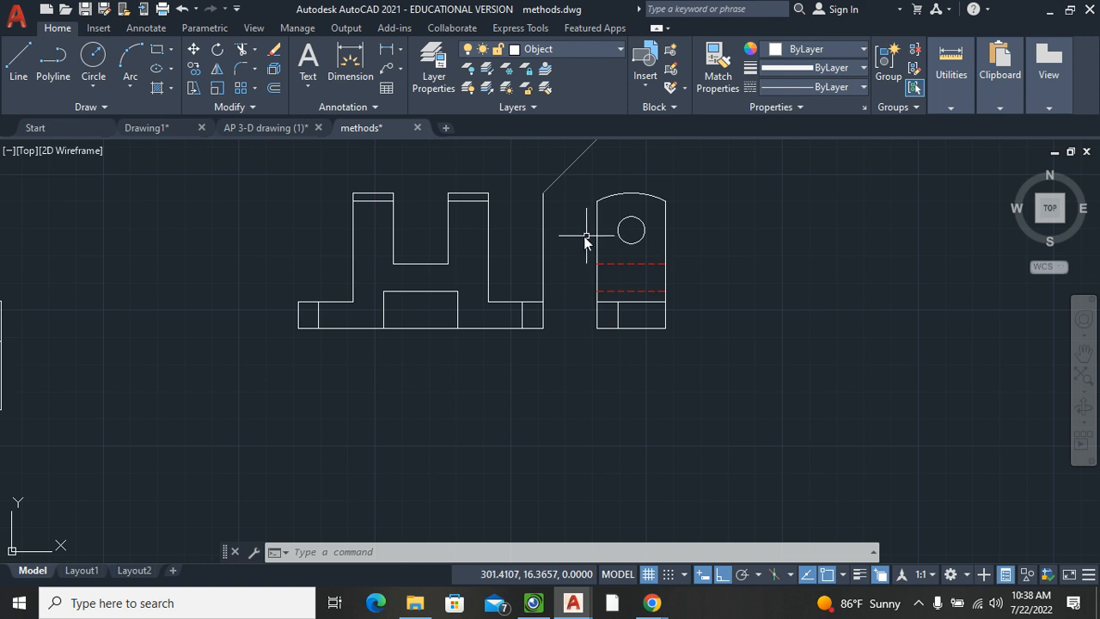
{"action": "middle_click_drag", "start_coordinate": [521, 263], "coordinate": [521, 392]}
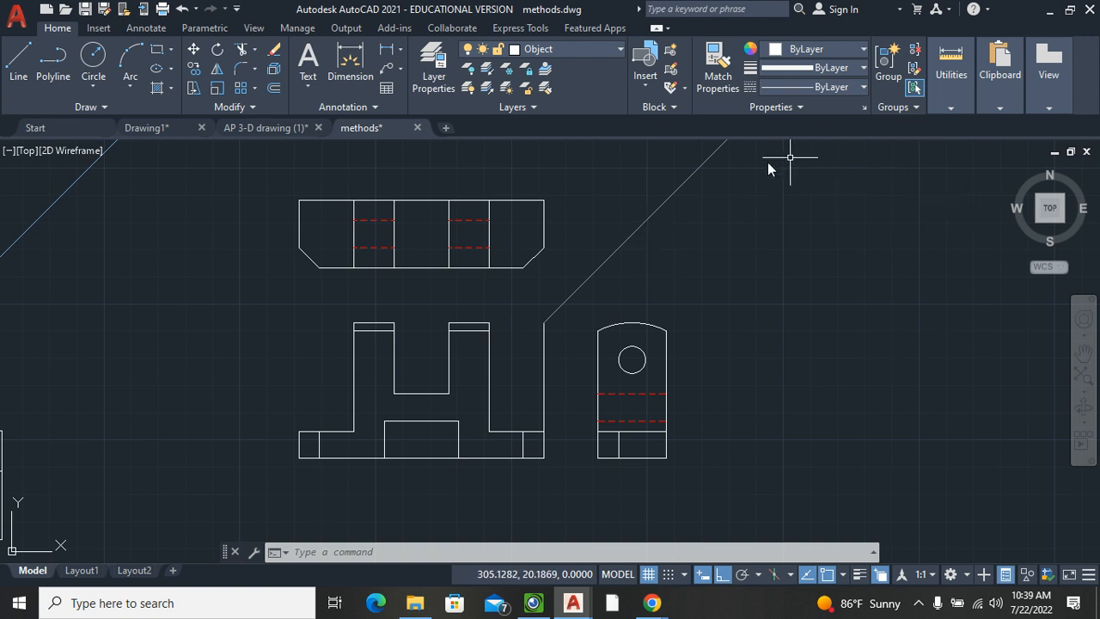
{"action": "left_click", "coordinate": [535, 603]}
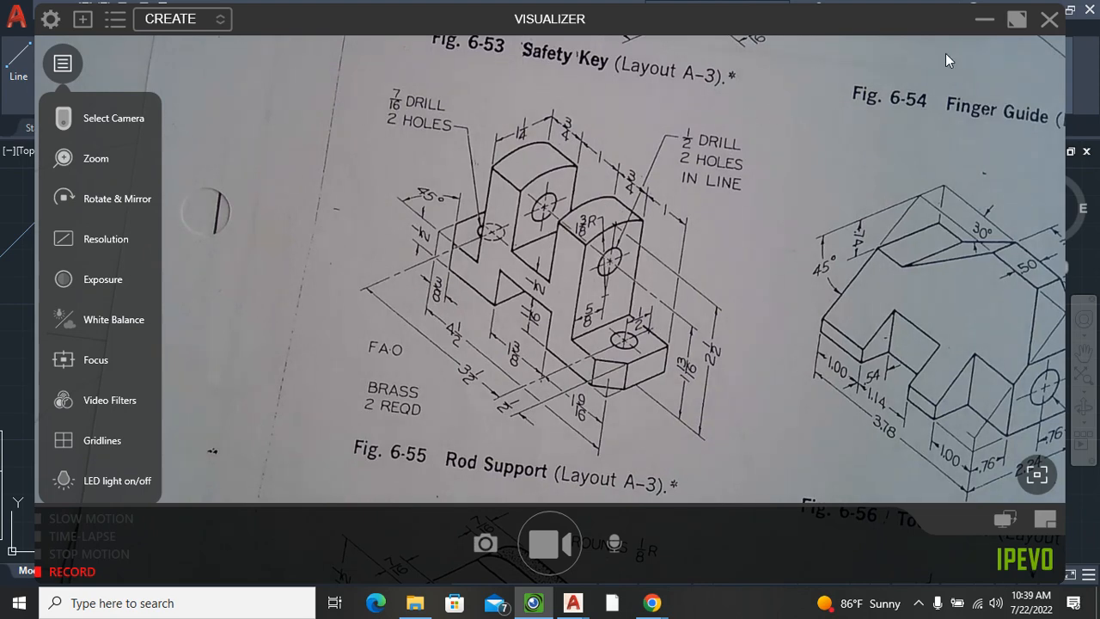
{"action": "left_click", "coordinate": [983, 19]}
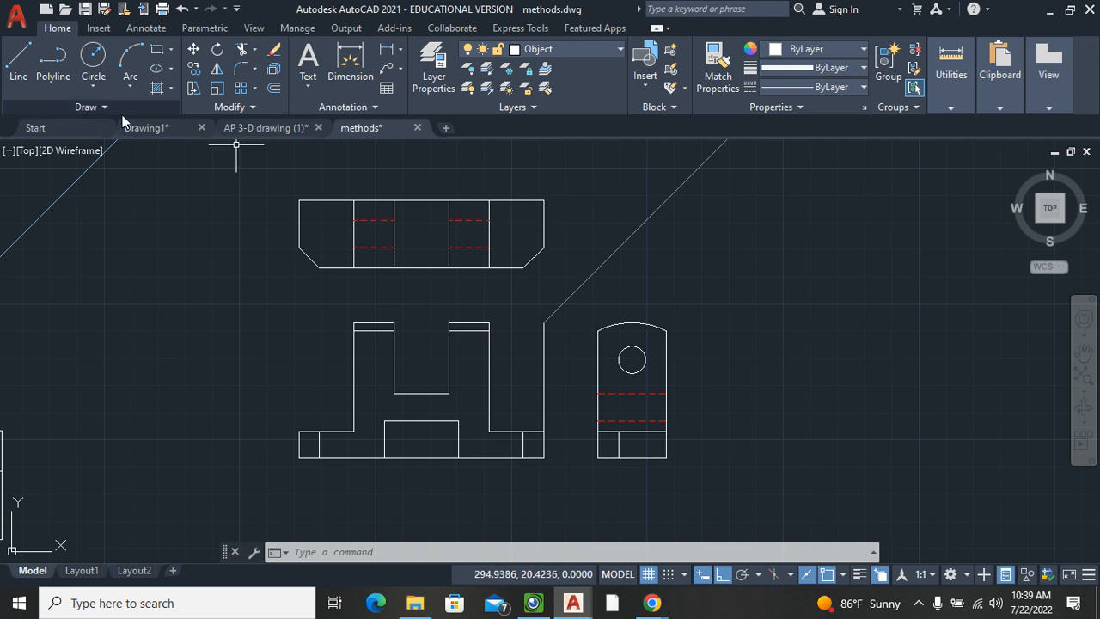
Step: Draw a 0.5 vertical construction line down from the top view's upper edge, starting 0.5 in from its upper right corner
{"action": "left_click", "coordinate": [18, 62]}
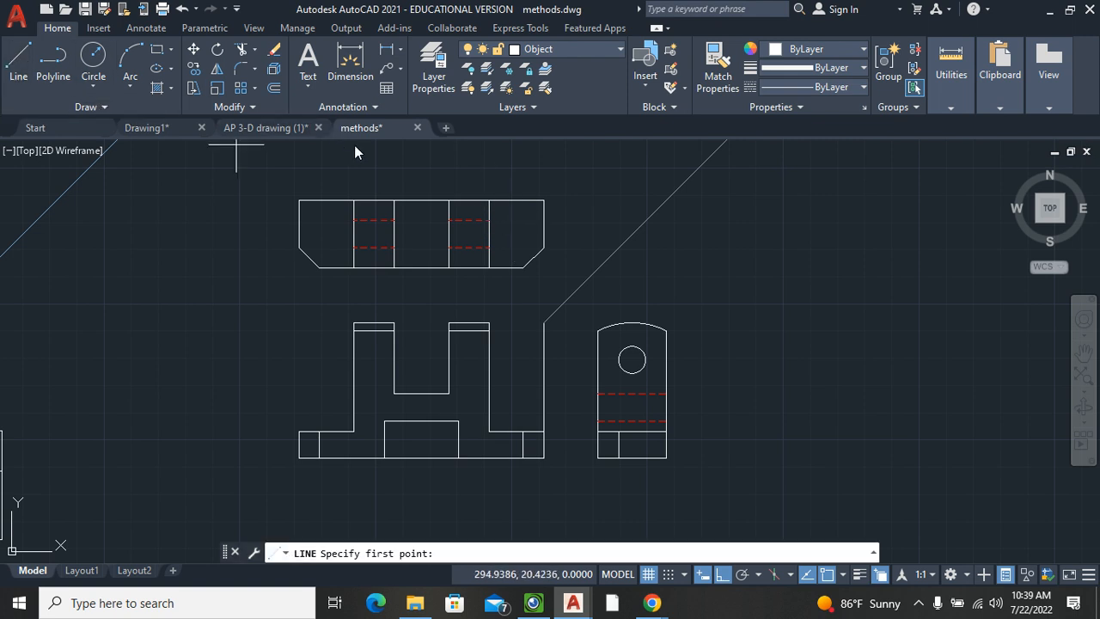
{"action": "scroll", "coordinate": [478, 193], "scroll_direction": "up", "scroll_amount": 5}
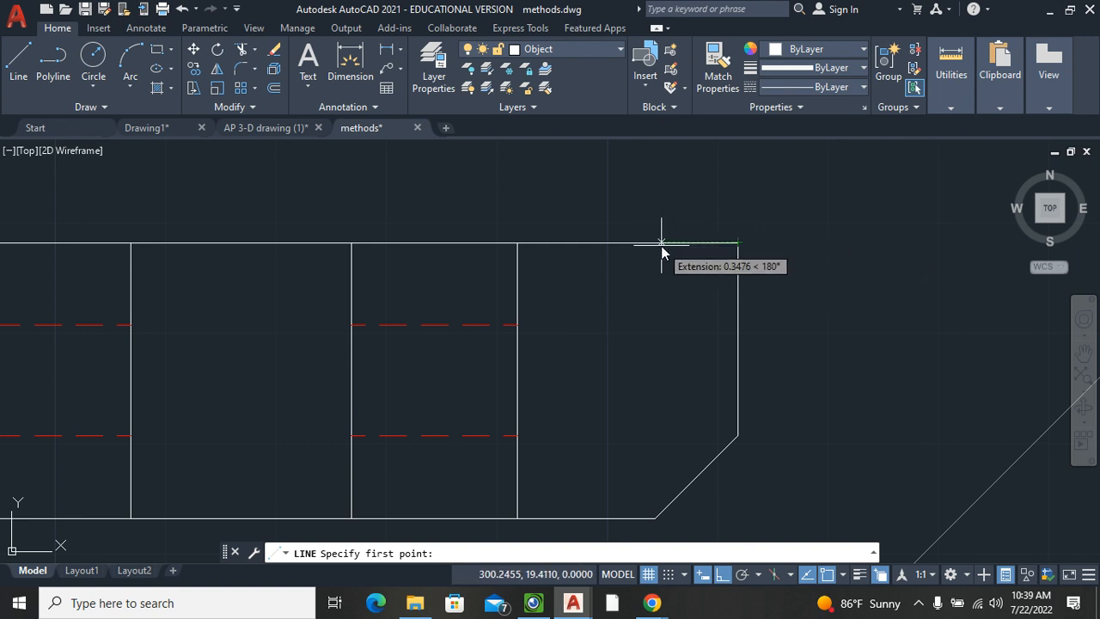
{"action": "type", "text": ".5"}
{"action": "key", "text": "Return"}
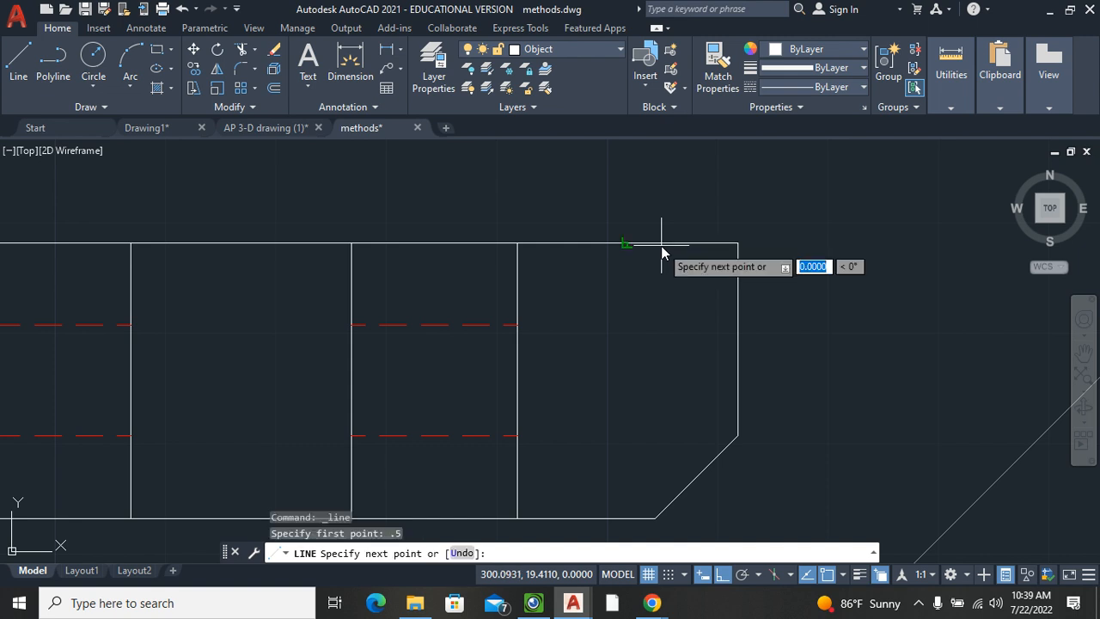
{"action": "type", "text": ".5"}
{"action": "key", "text": "Return"}
{"action": "key", "text": "Escape"}
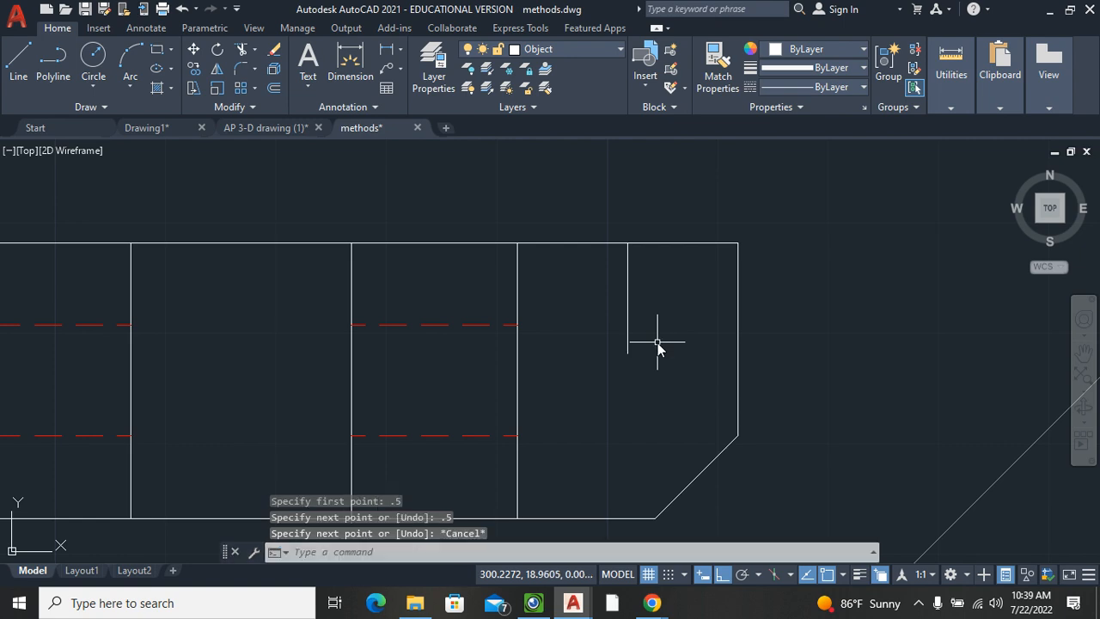
Step: Check the hole callout in Visualizer, and in AutoCAD draw a 7/16 diameter circle centred on the construction line's lower end
{"action": "left_click", "coordinate": [533, 603]}
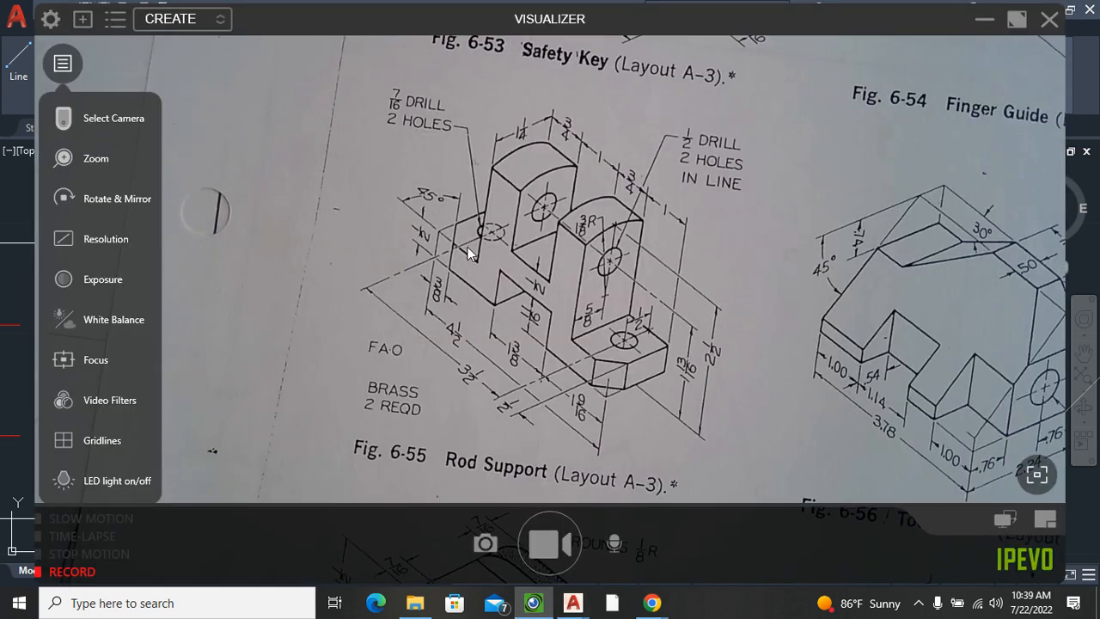
{"action": "left_click", "coordinate": [983, 19]}
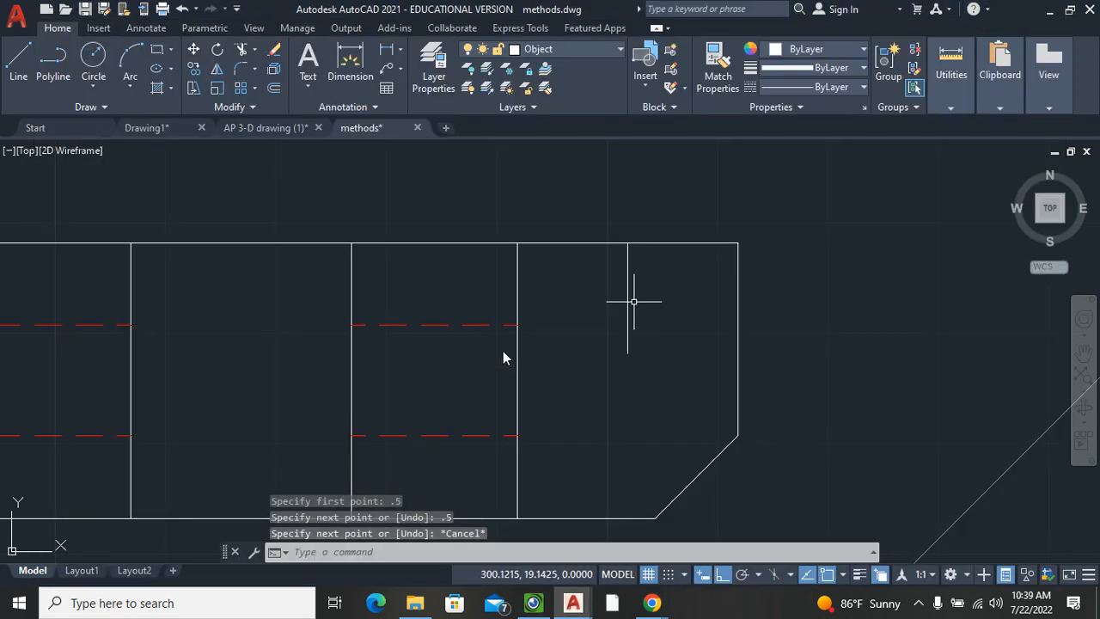
{"action": "left_click", "coordinate": [95, 82]}
{"action": "left_click", "coordinate": [126, 150]}
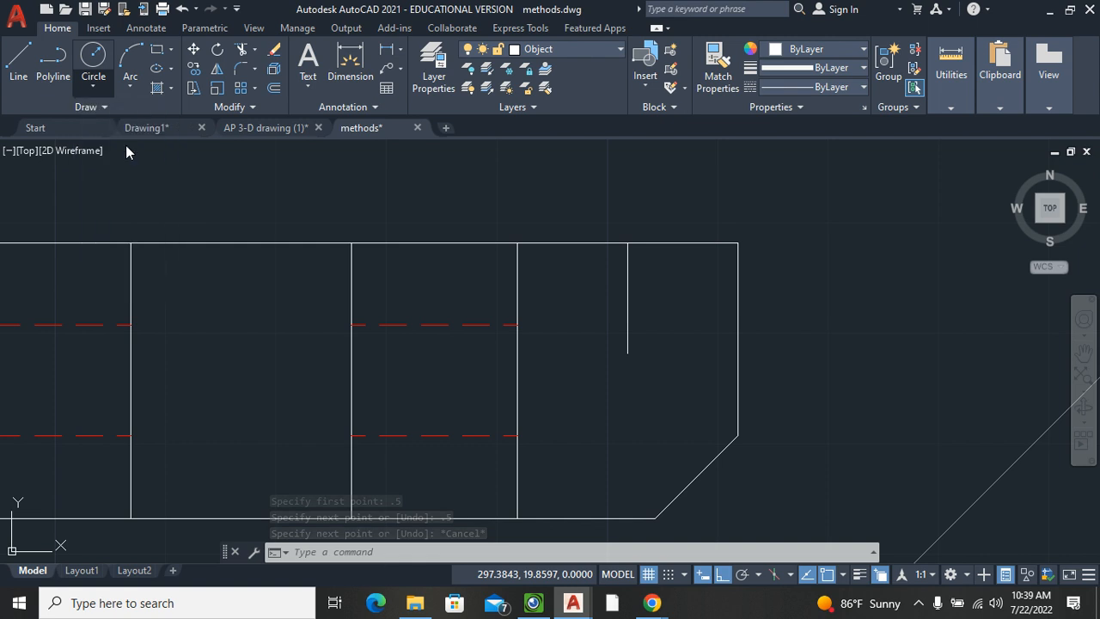
{"action": "left_click", "coordinate": [628, 353]}
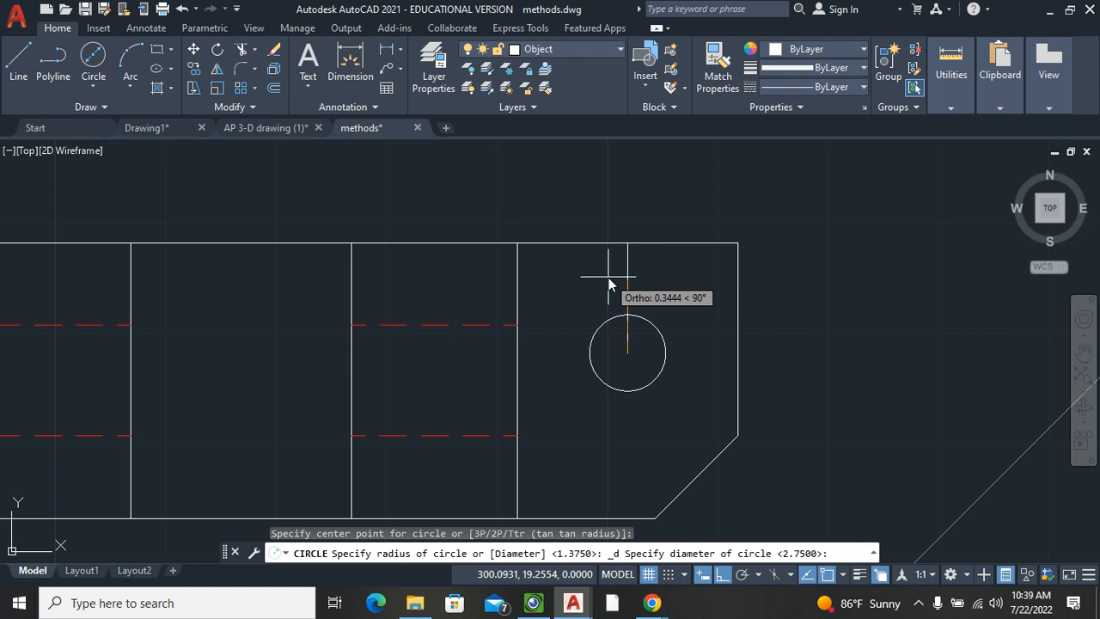
{"action": "type", "text": "7/16"}
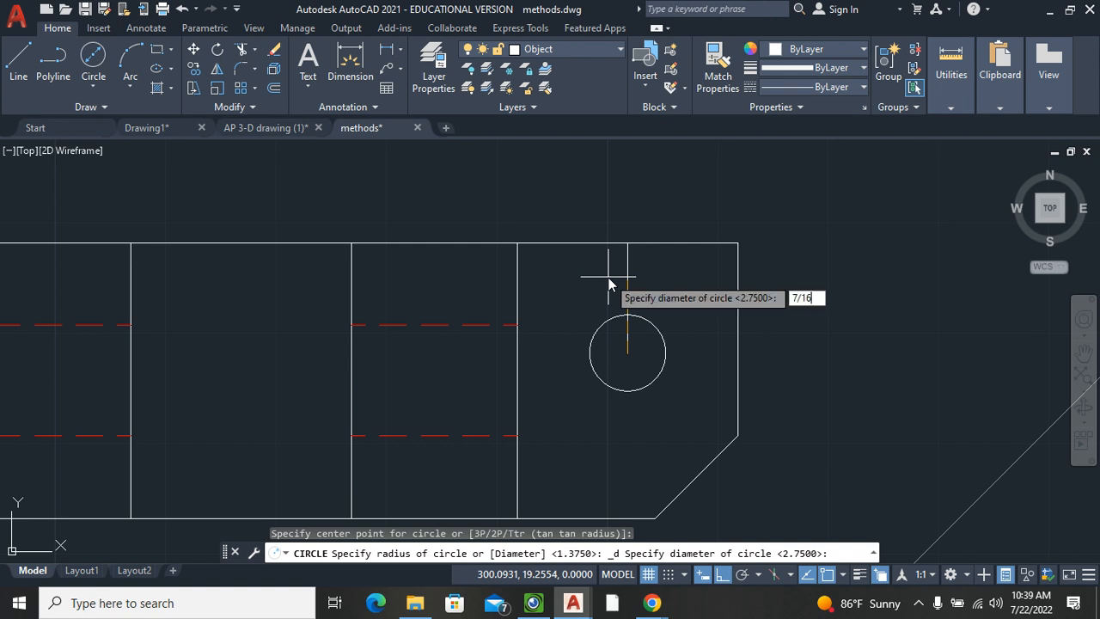
{"action": "key", "text": "Return"}
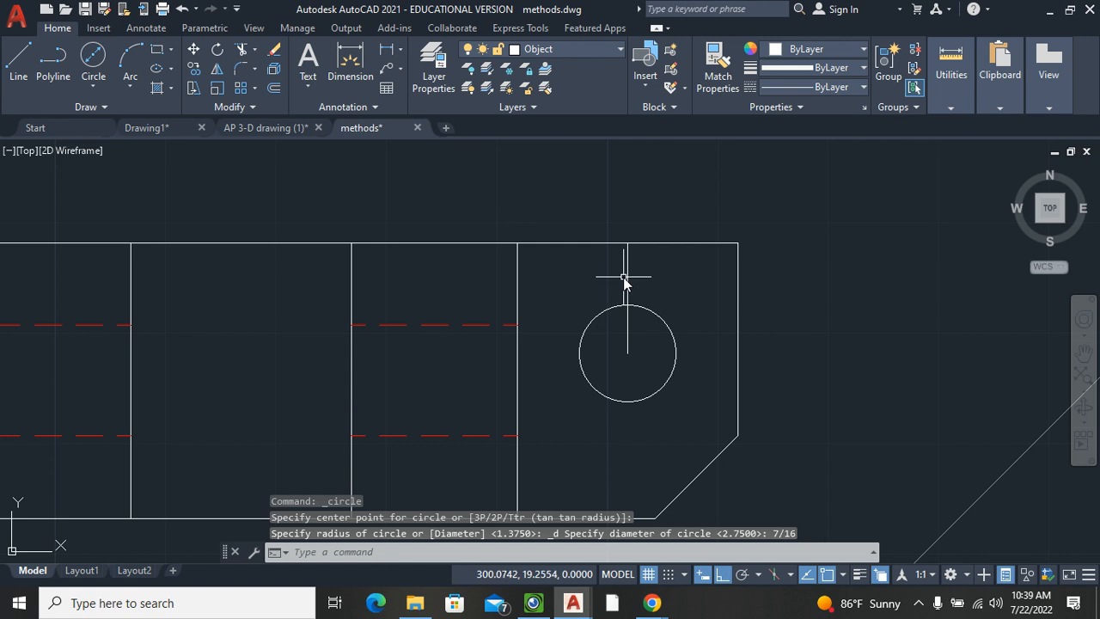
Step: Erase the vertical construction line used to locate the hole's centre in the top view
{"action": "left_click", "coordinate": [628, 280]}
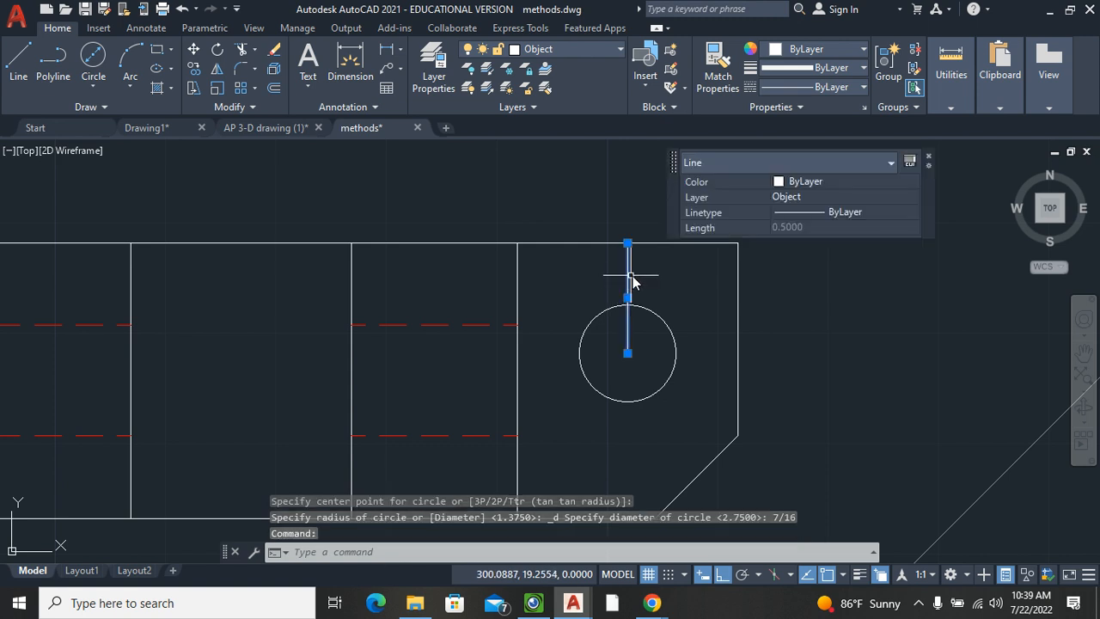
{"action": "key", "text": "Delete"}
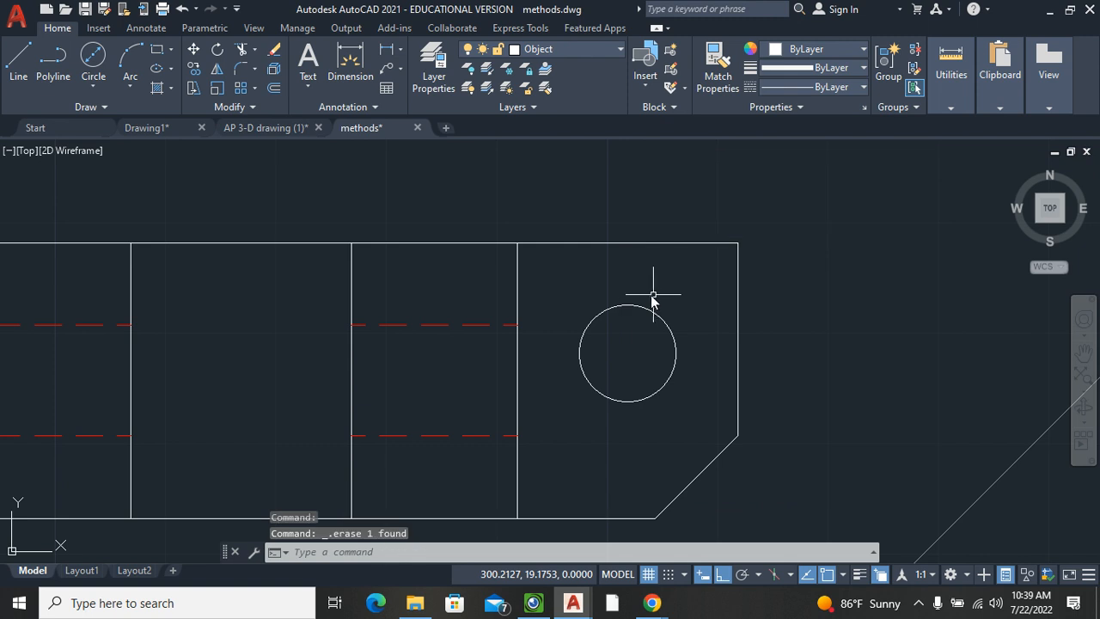
Step: Mirror the hole circle about the top view's vertical centreline to its left end, keeping the source circle
{"action": "scroll", "coordinate": [639, 374], "scroll_direction": "down", "scroll_amount": 2}
{"action": "middle_click_drag", "start_coordinate": [639, 375], "coordinate": [710, 342]}
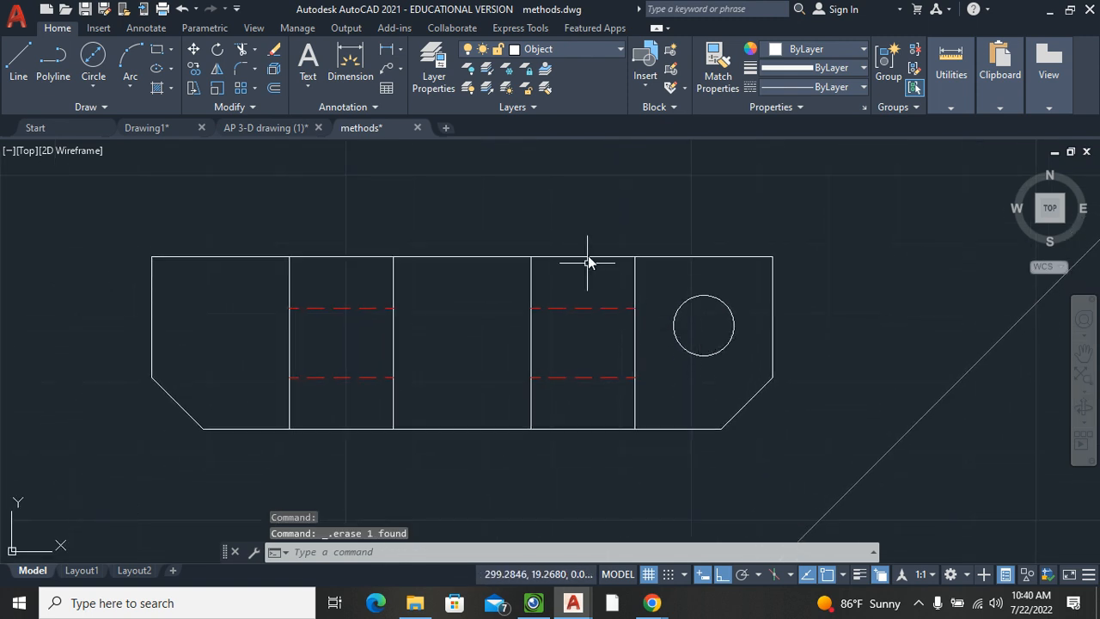
{"action": "left_click_drag", "start_coordinate": [749, 302], "coordinate": [667, 351]}
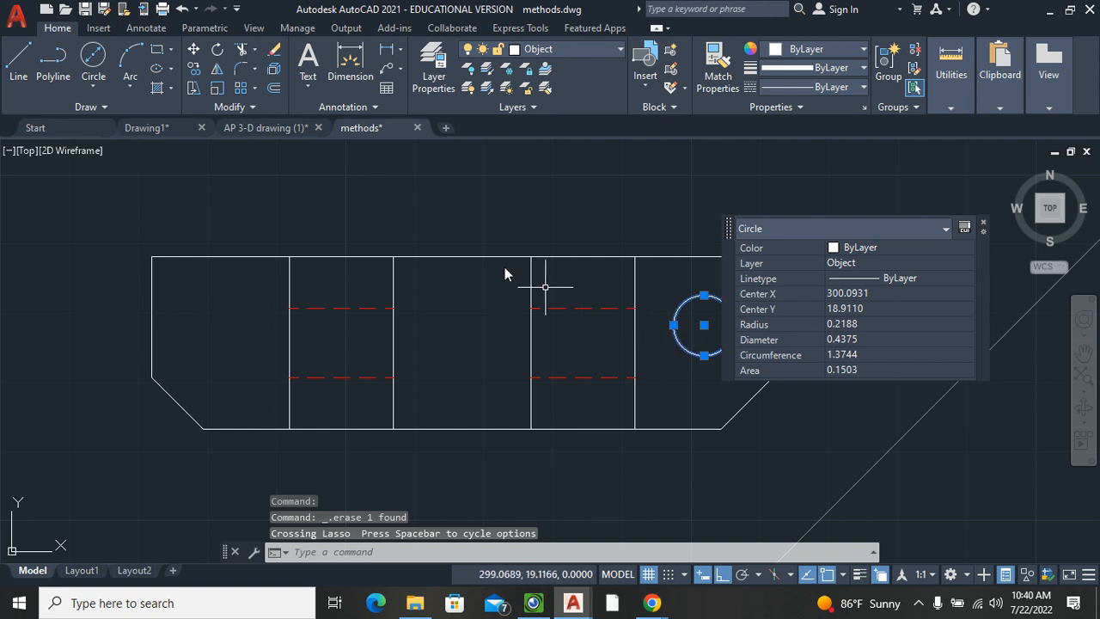
{"action": "left_click", "coordinate": [217, 71]}
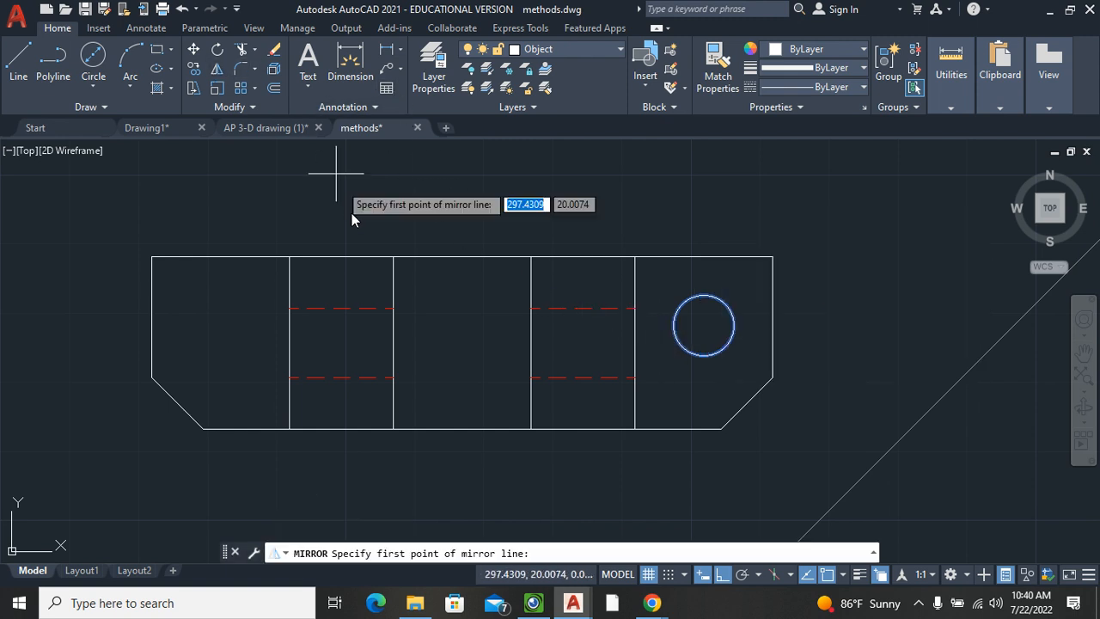
{"action": "left_click", "coordinate": [466, 260]}
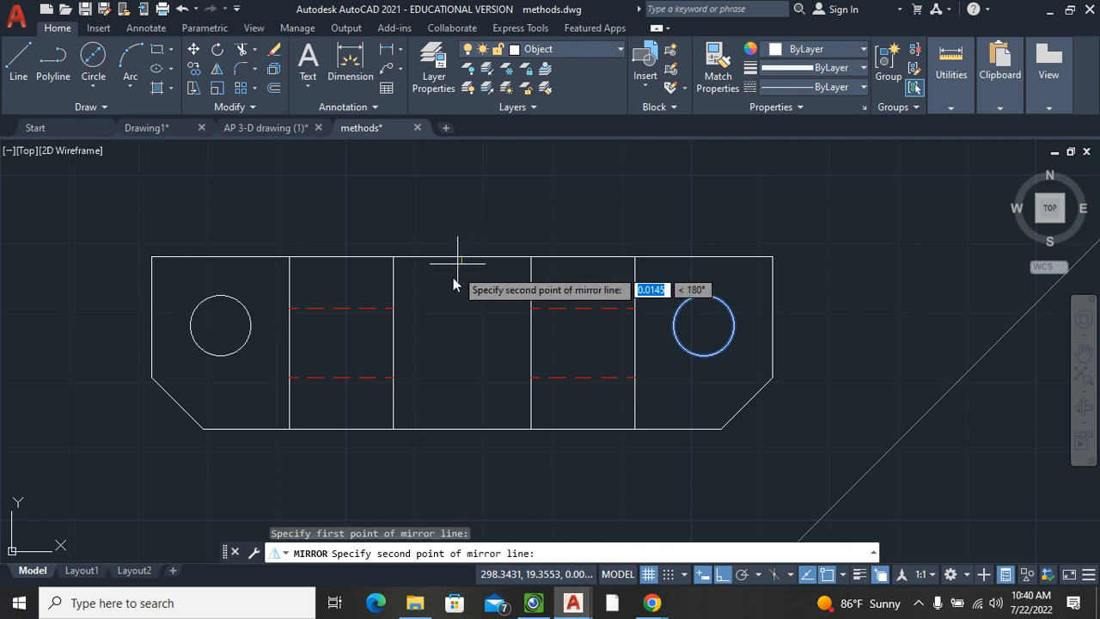
{"action": "left_click", "coordinate": [468, 435]}
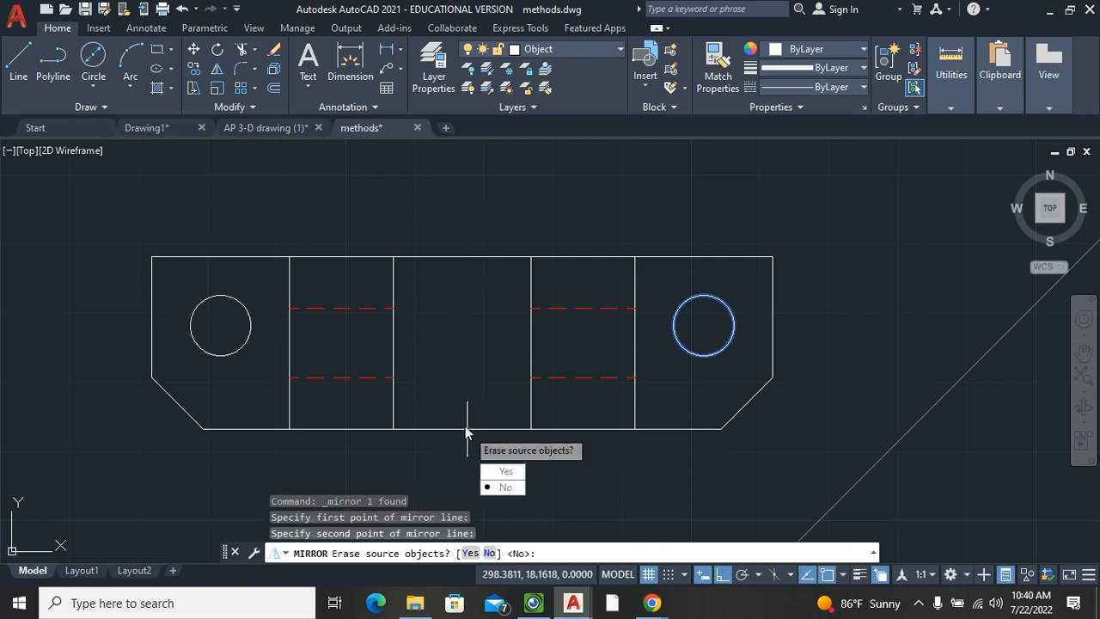
{"action": "key", "text": "Return"}
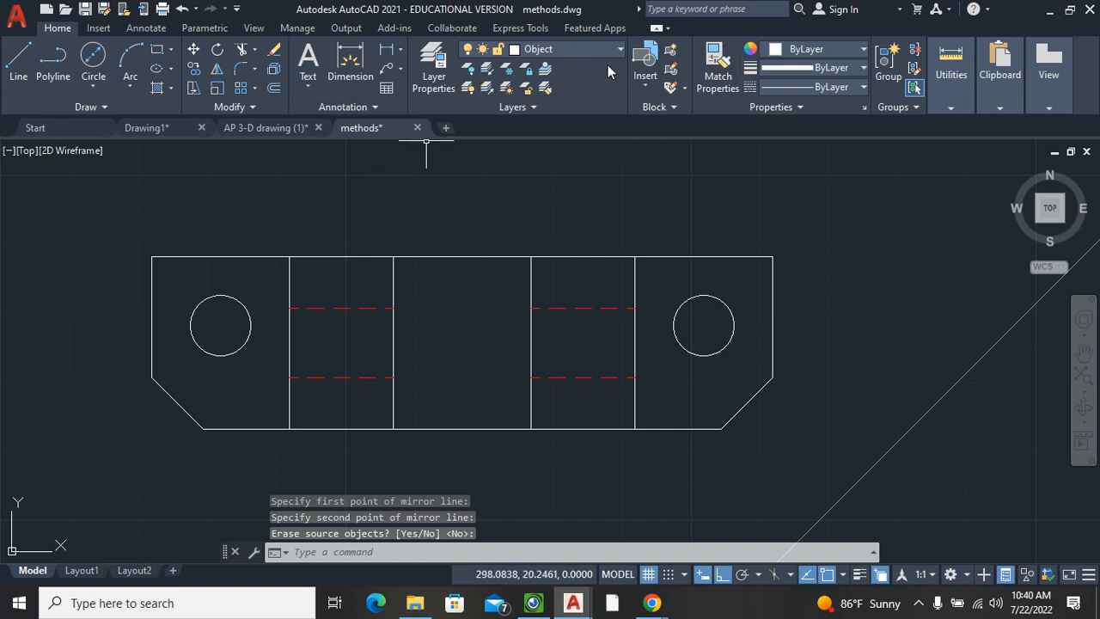
Step: Draw vertical projection lines from the two upper corners of the front view's bottom notch up past the top view
{"action": "scroll", "coordinate": [614, 368], "scroll_direction": "down", "scroll_amount": 4}
{"action": "mouse_move", "coordinate": [624, 404]}
{"action": "middle_mouse_down"}
{"action": "mouse_move", "coordinate": [555, 241]}
{"action": "mouse_move", "coordinate": [555, 316]}
{"action": "middle_mouse_up"}
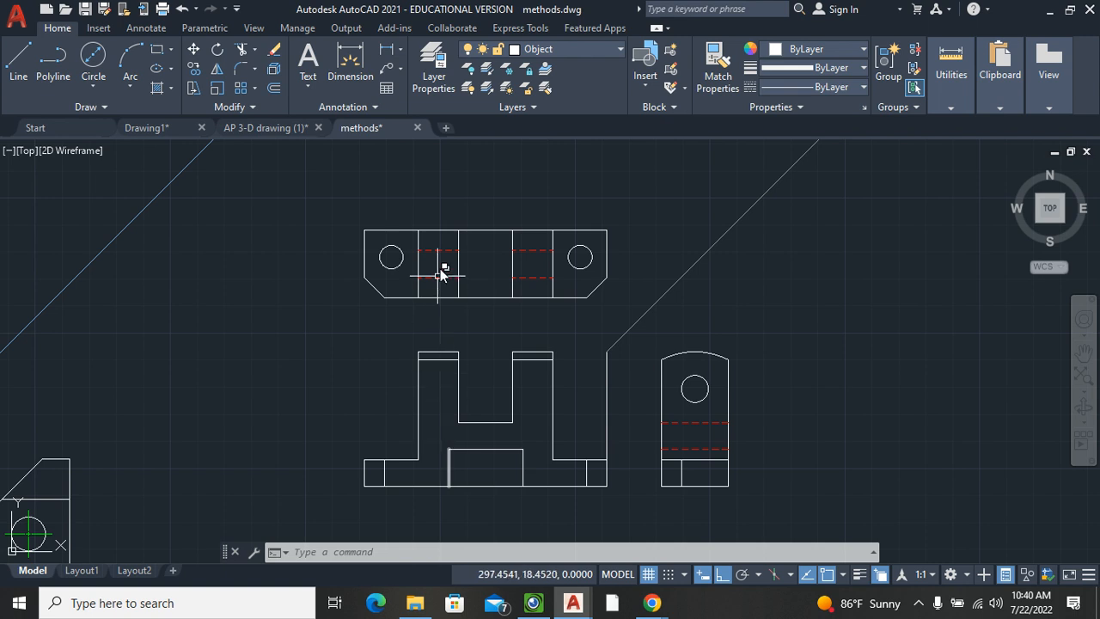
{"action": "left_click", "coordinate": [17, 54]}
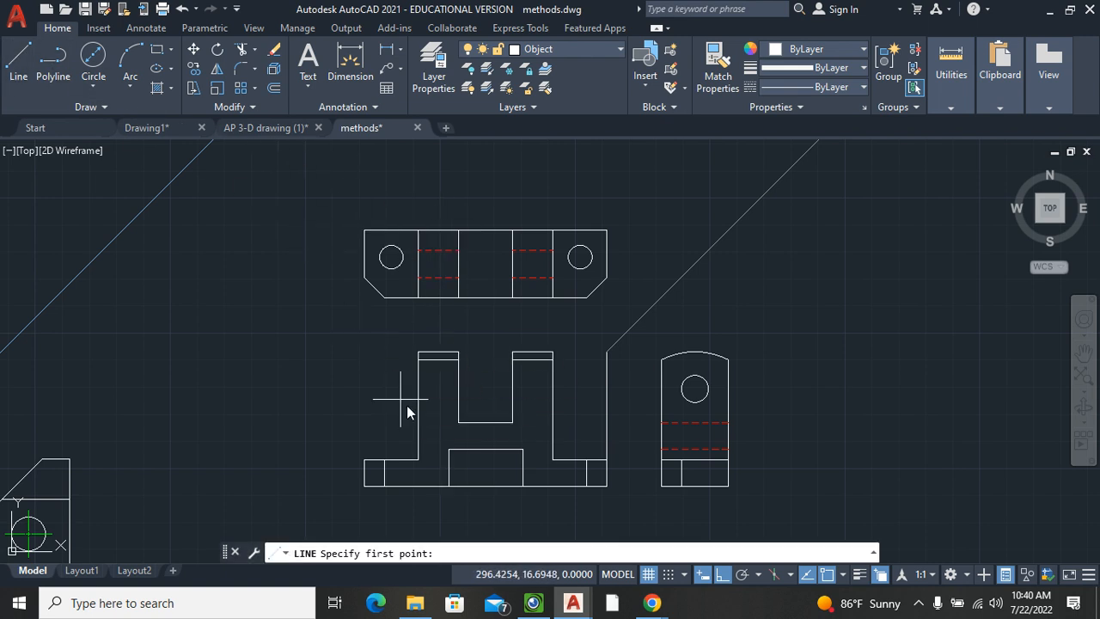
{"action": "left_click", "coordinate": [449, 449]}
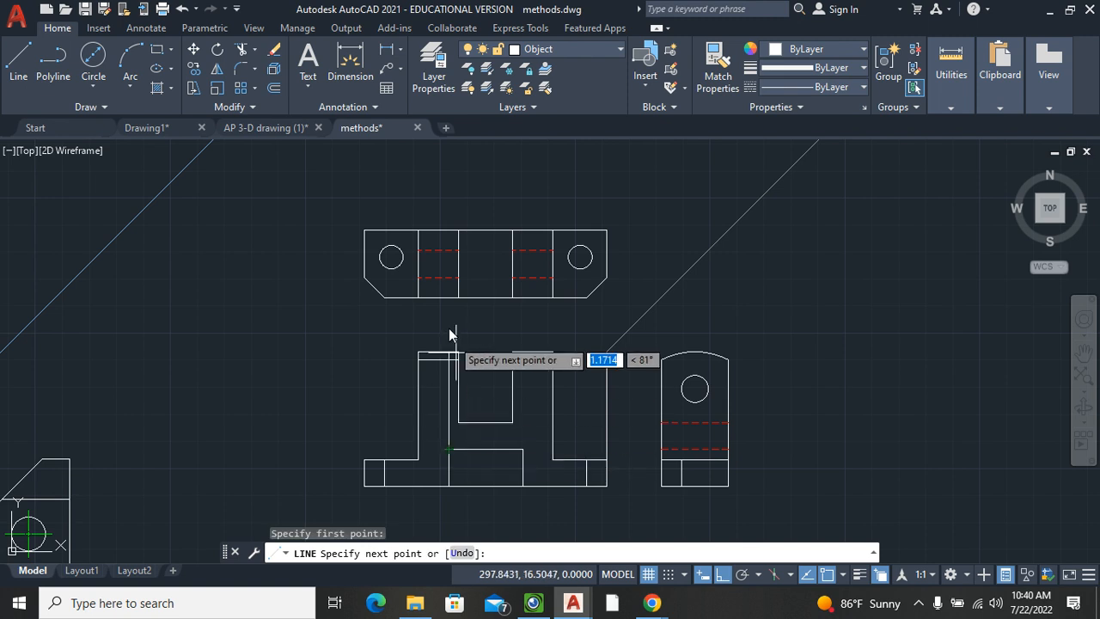
{"action": "left_click", "coordinate": [449, 201]}
{"action": "key", "text": "Return"}
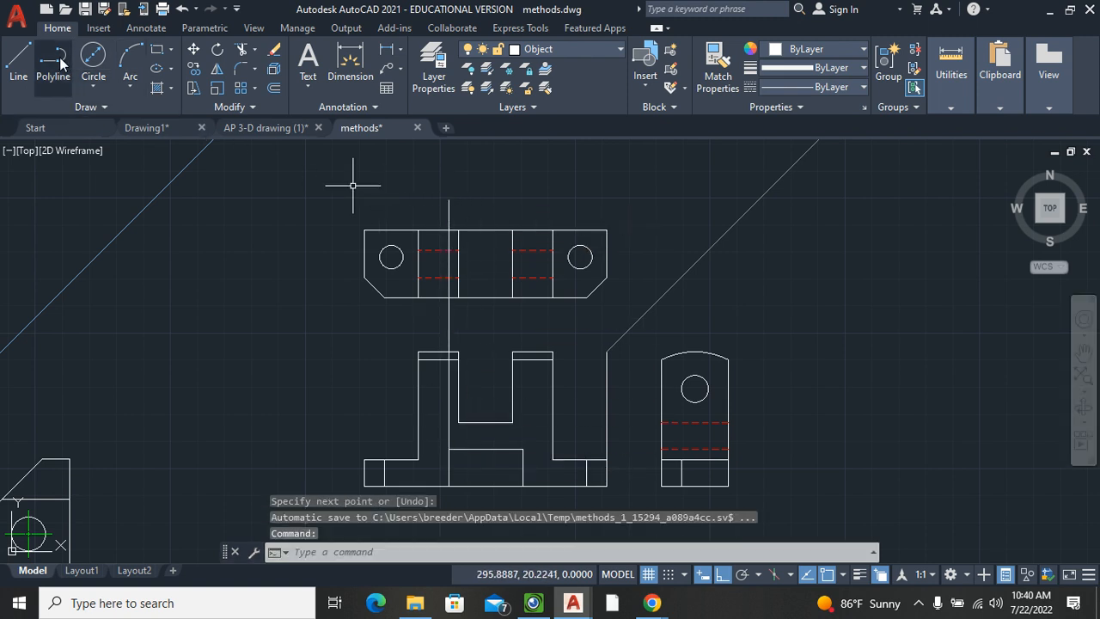
{"action": "left_click", "coordinate": [17, 55]}
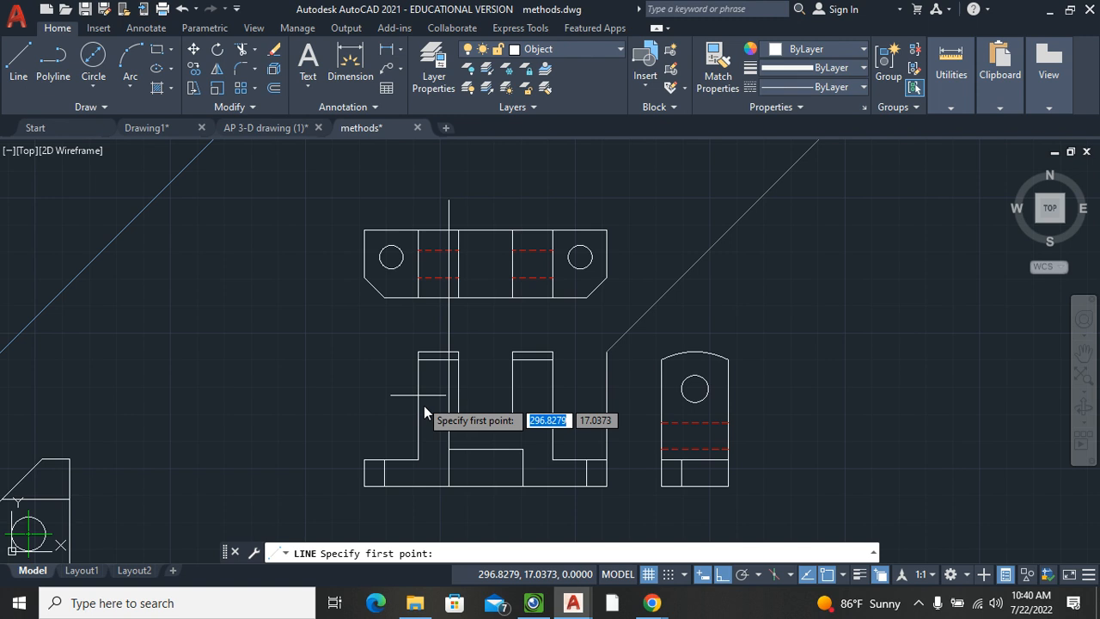
{"action": "left_click", "coordinate": [523, 449]}
{"action": "left_click", "coordinate": [507, 190]}
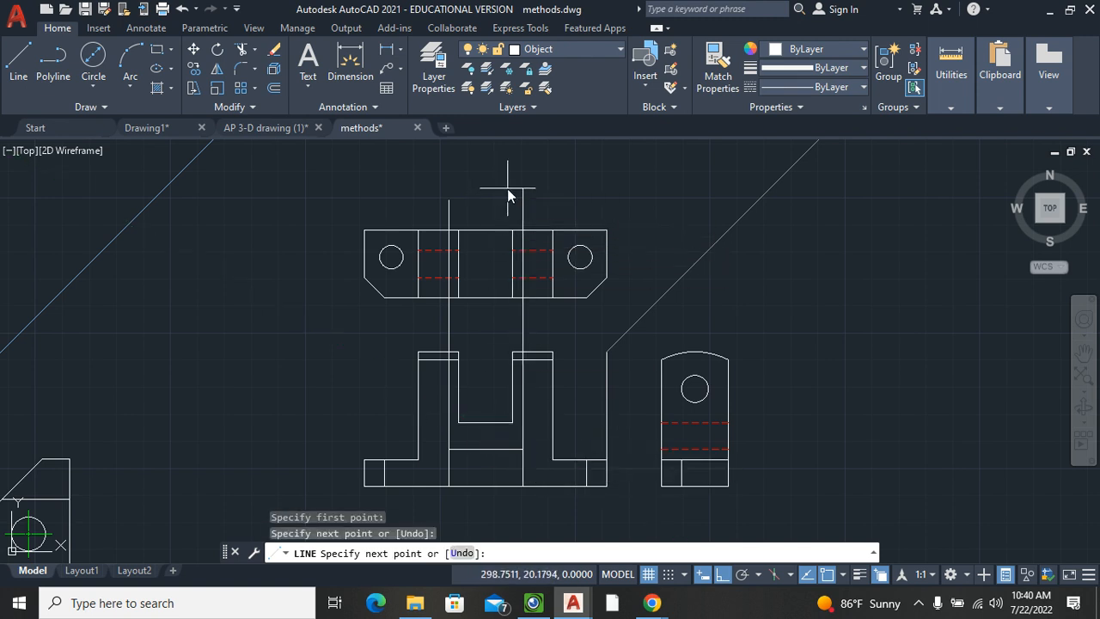
Step: Trim the two vertical projection lines above the top view and in the gap between the top and front views
{"action": "key", "text": "Return"}
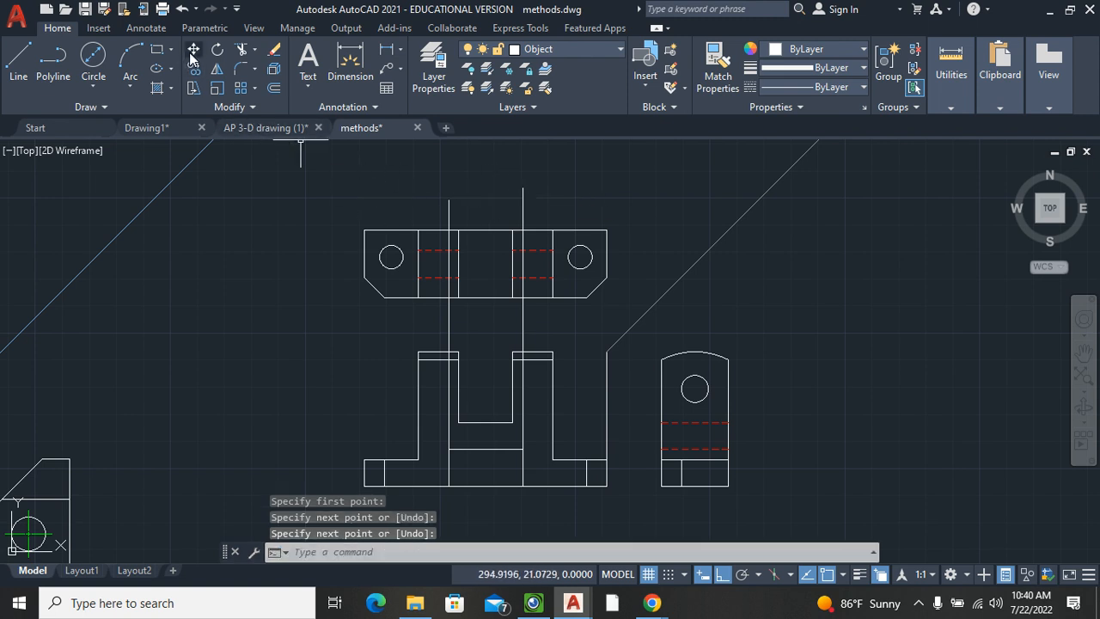
{"action": "left_click", "coordinate": [242, 51]}
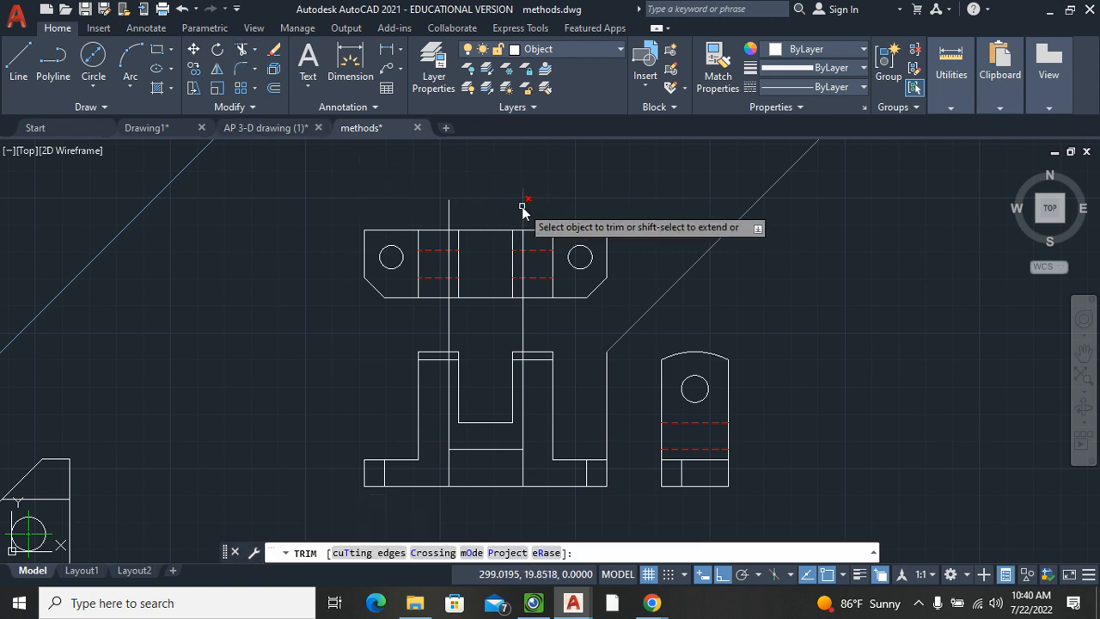
{"action": "left_click", "coordinate": [524, 213]}
{"action": "left_click", "coordinate": [449, 214]}
{"action": "left_click", "coordinate": [523, 307]}
{"action": "left_click", "coordinate": [448, 325]}
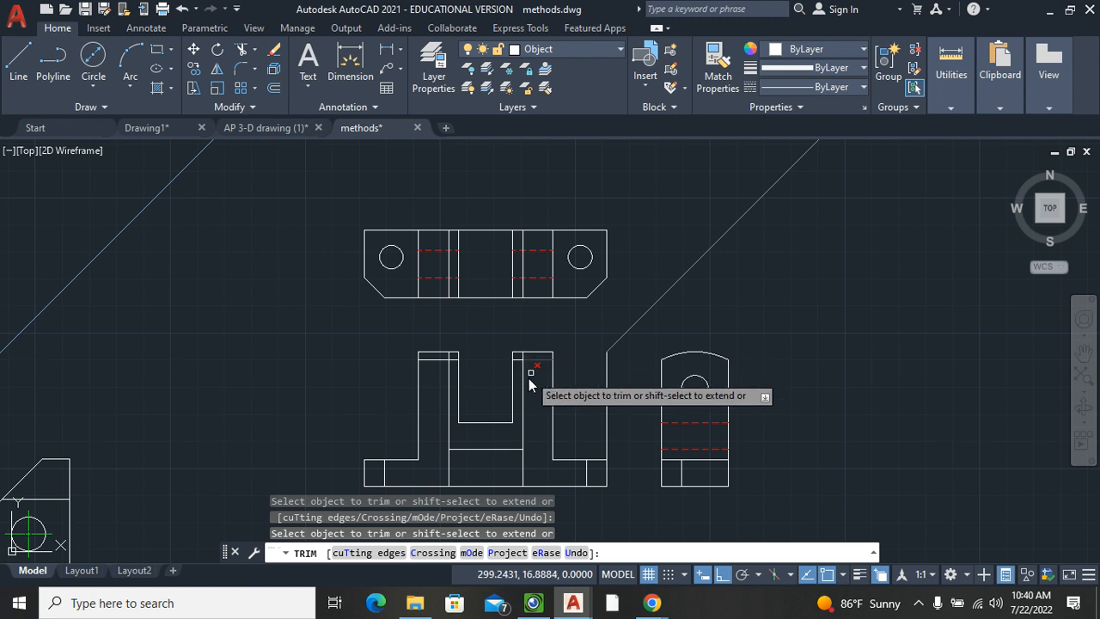
{"action": "key", "text": "Escape"}
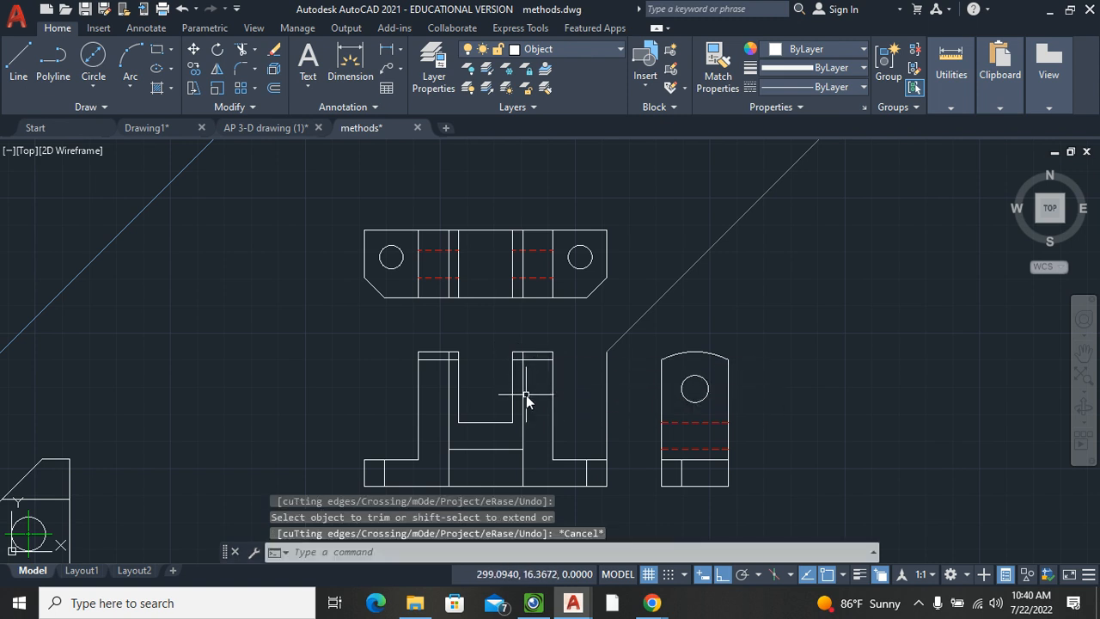
Step: Erase the leftover projection line segments from the front view's uprights and from the top view
{"action": "left_click", "coordinate": [523, 400]}
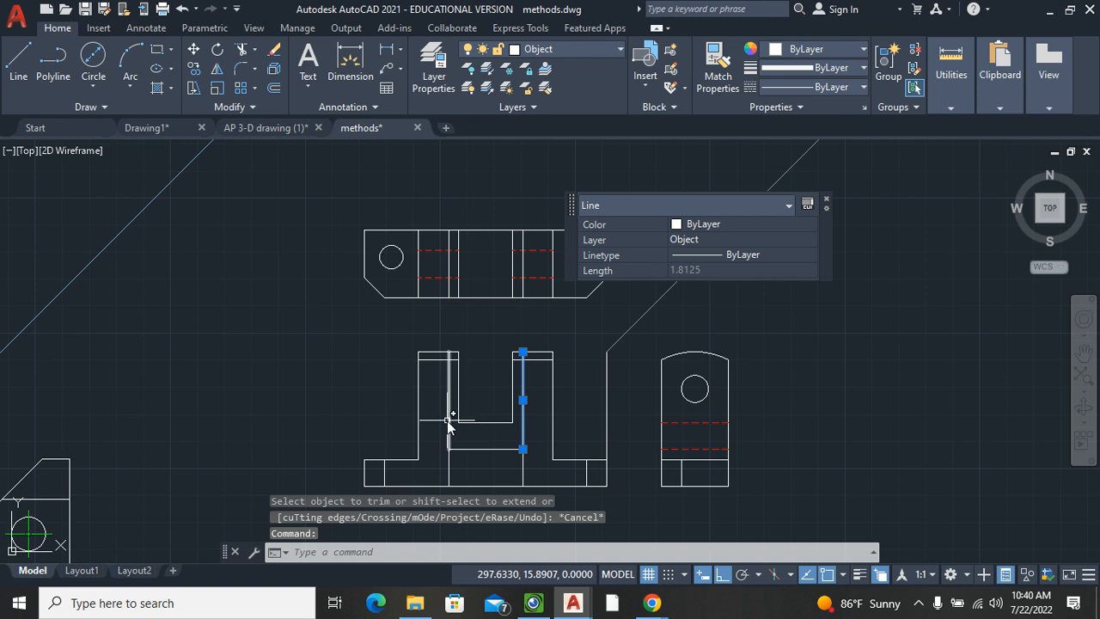
{"action": "left_click", "coordinate": [449, 420]}
{"action": "key", "text": "Delete"}
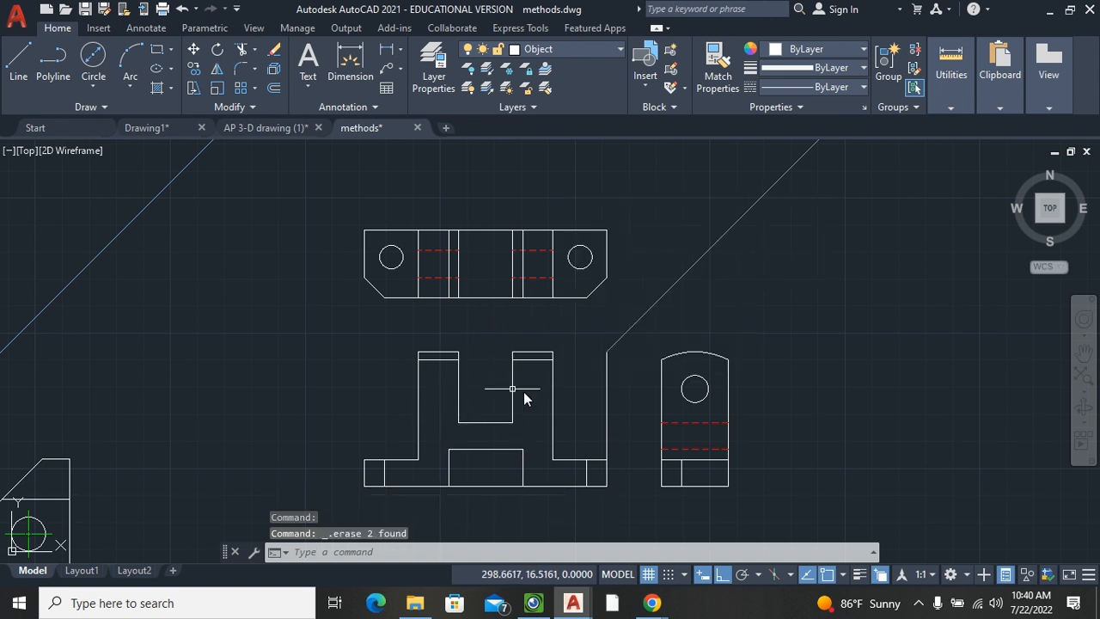
{"action": "left_click", "coordinate": [448, 271]}
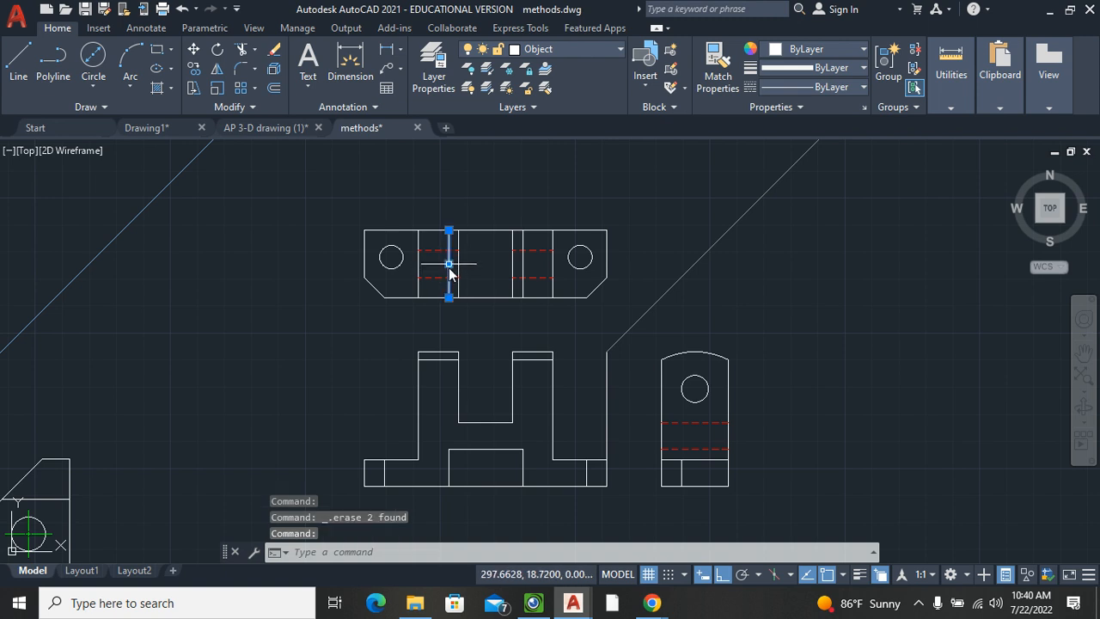
{"action": "left_click", "coordinate": [522, 267]}
{"action": "key", "text": "Delete"}
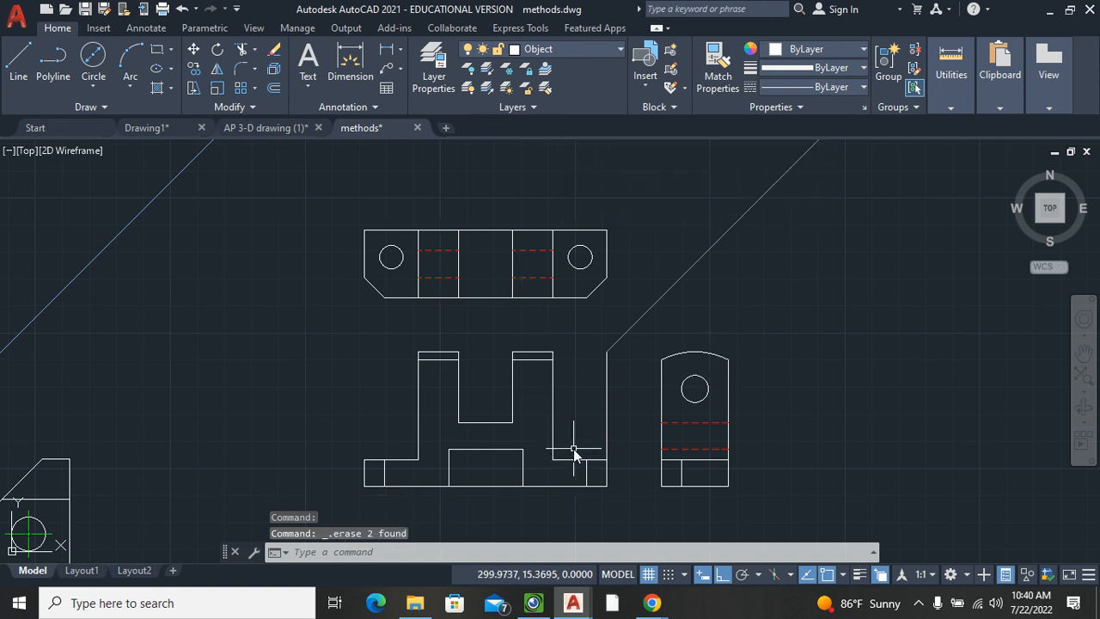
Step: Make the Center layer current and add center marks to both top view holes and the side view hole
{"action": "scroll", "coordinate": [573, 456], "scroll_direction": "up", "scroll_amount": 1}
{"action": "middle_click_drag", "start_coordinate": [573, 455], "coordinate": [557, 524]}
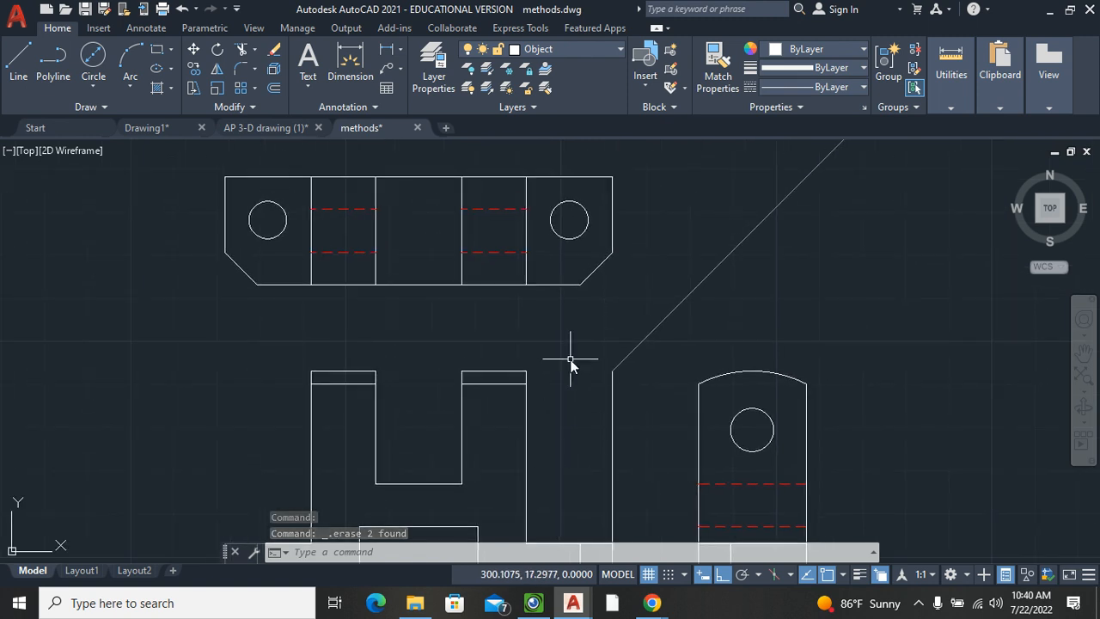
{"action": "left_click", "coordinate": [575, 47]}
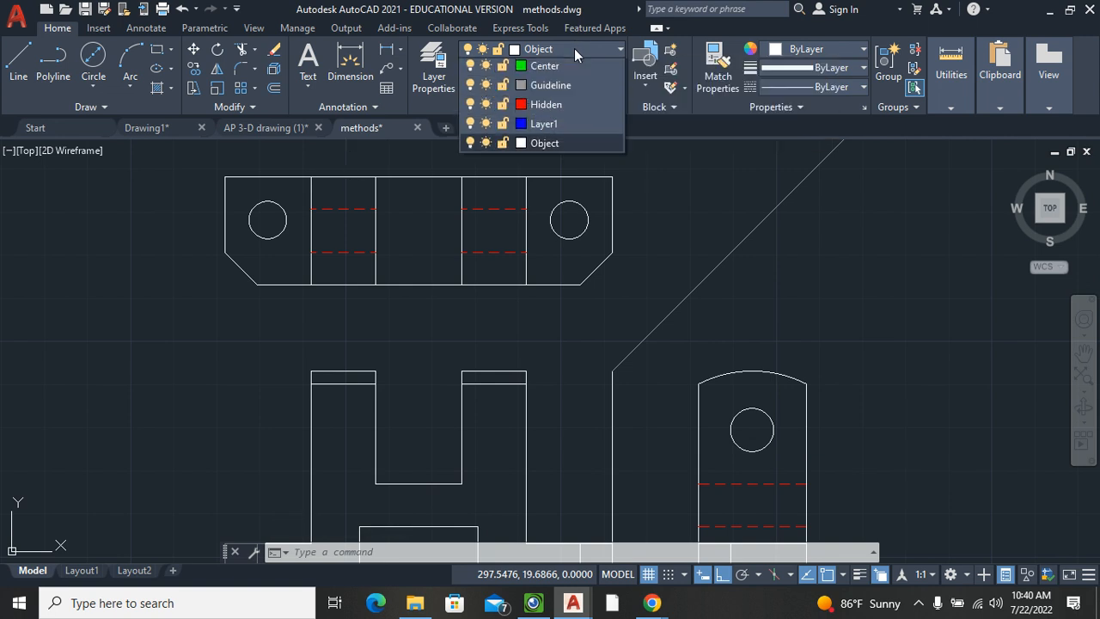
{"action": "left_click", "coordinate": [577, 106]}
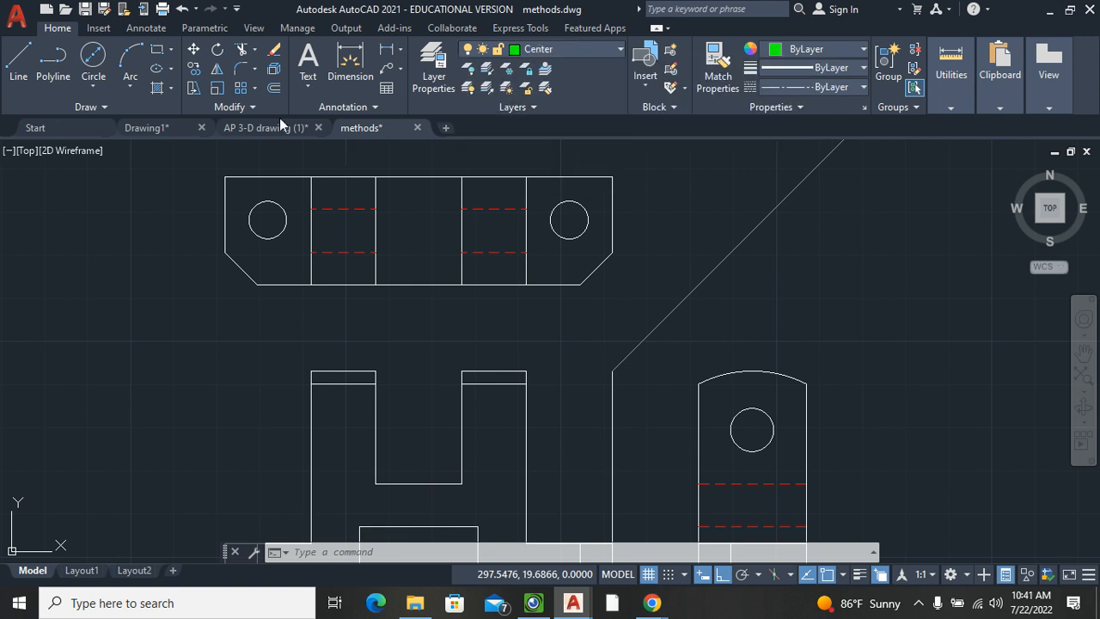
{"action": "left_click", "coordinate": [141, 29]}
{"action": "left_click", "coordinate": [537, 58]}
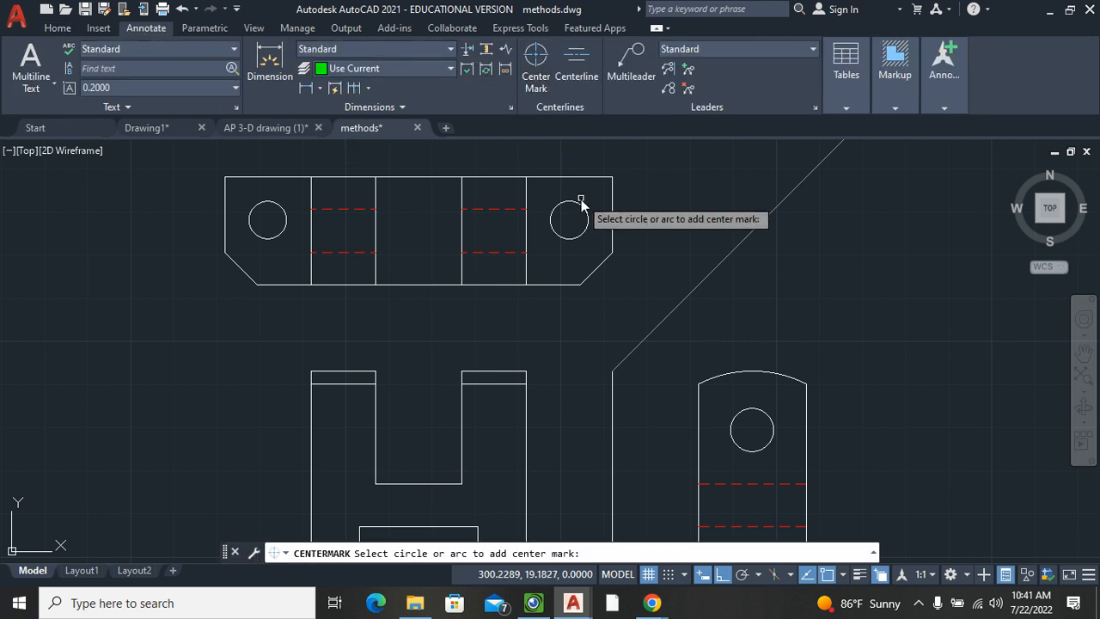
{"action": "left_click", "coordinate": [579, 205]}
{"action": "left_click", "coordinate": [285, 208]}
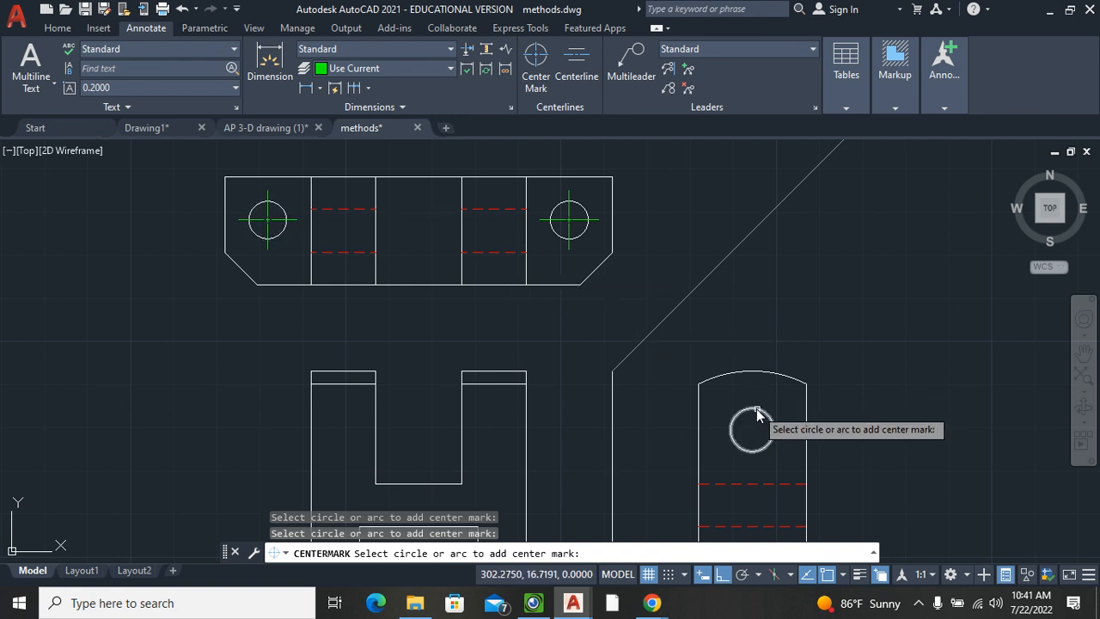
{"action": "left_click", "coordinate": [758, 420]}
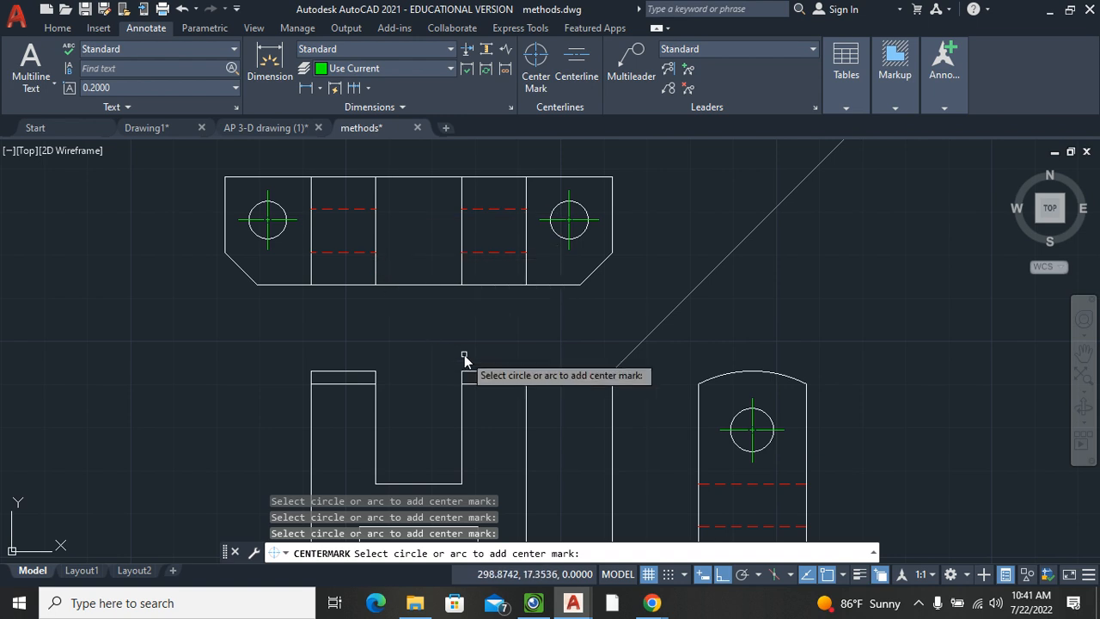
Step: Add a centerline between each of the two pairs of hidden lines in the top view
{"action": "left_click", "coordinate": [581, 53]}
{"action": "left_click", "coordinate": [503, 209]}
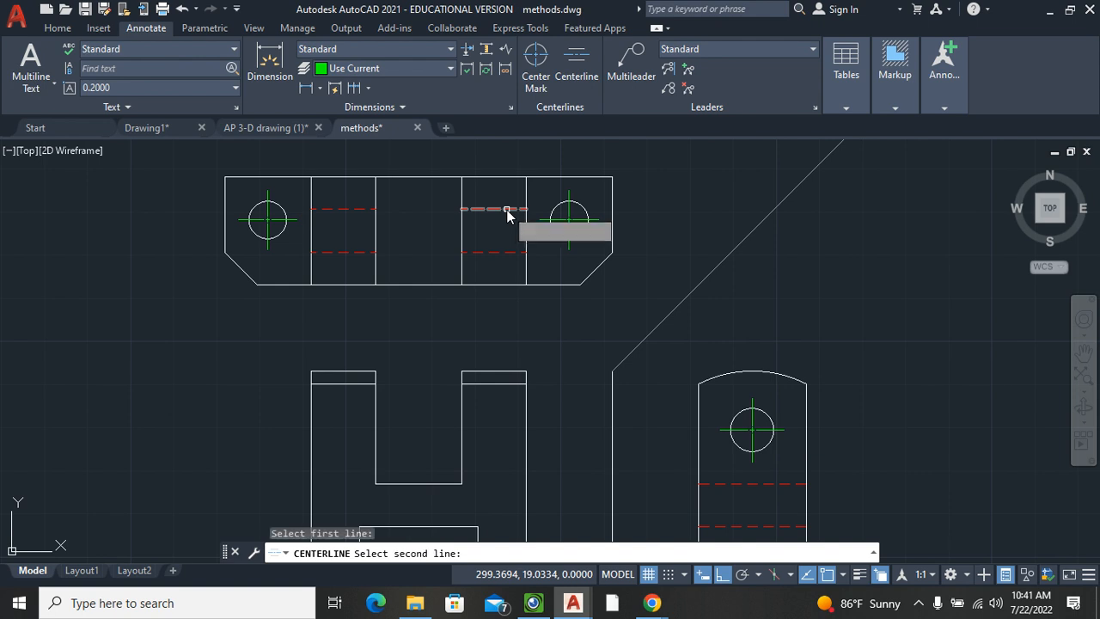
{"action": "left_click", "coordinate": [498, 254]}
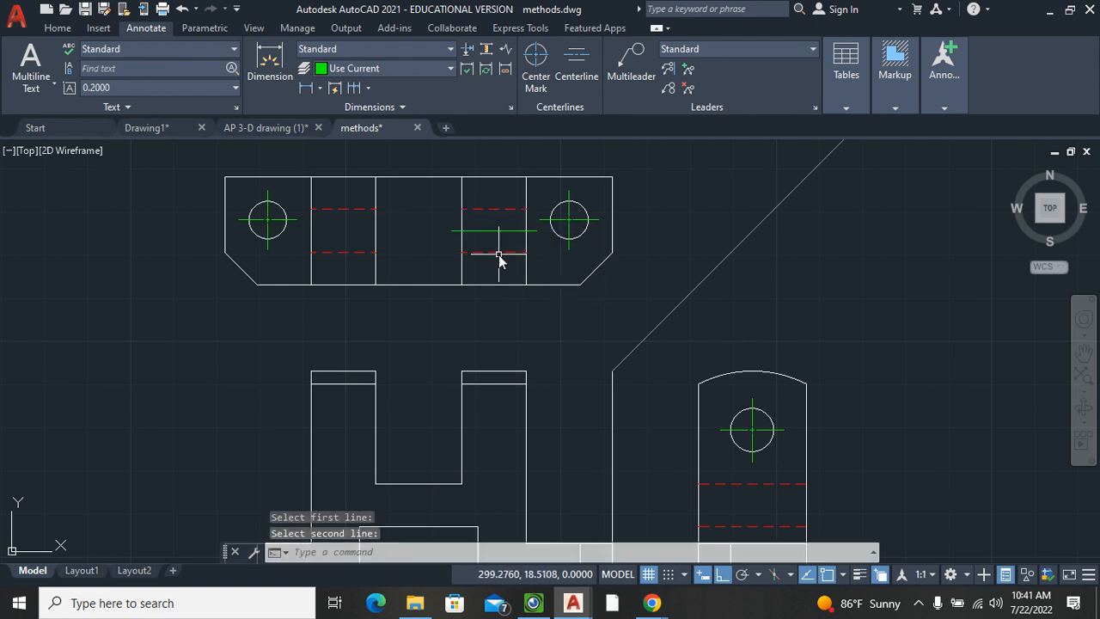
{"action": "key", "text": "Return"}
{"action": "left_click", "coordinate": [347, 210]}
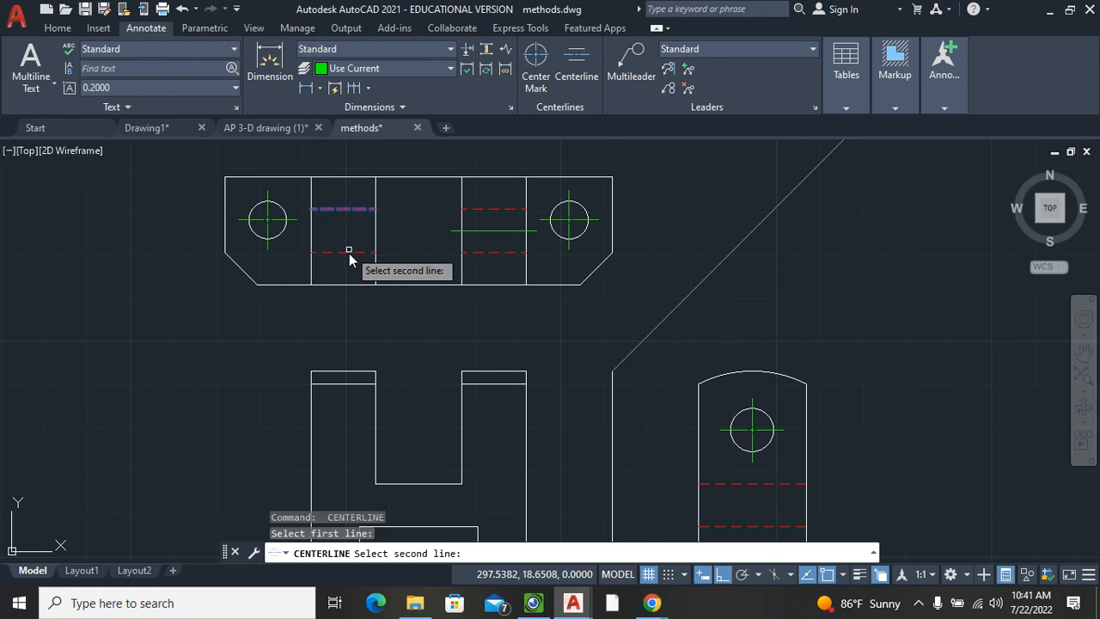
{"action": "left_click", "coordinate": [347, 253]}
{"action": "mouse_move", "coordinate": [459, 323]}
{"action": "middle_mouse_down"}
{"action": "mouse_move", "coordinate": [430, 255]}
{"action": "mouse_move", "coordinate": [441, 268]}
{"action": "middle_mouse_up"}
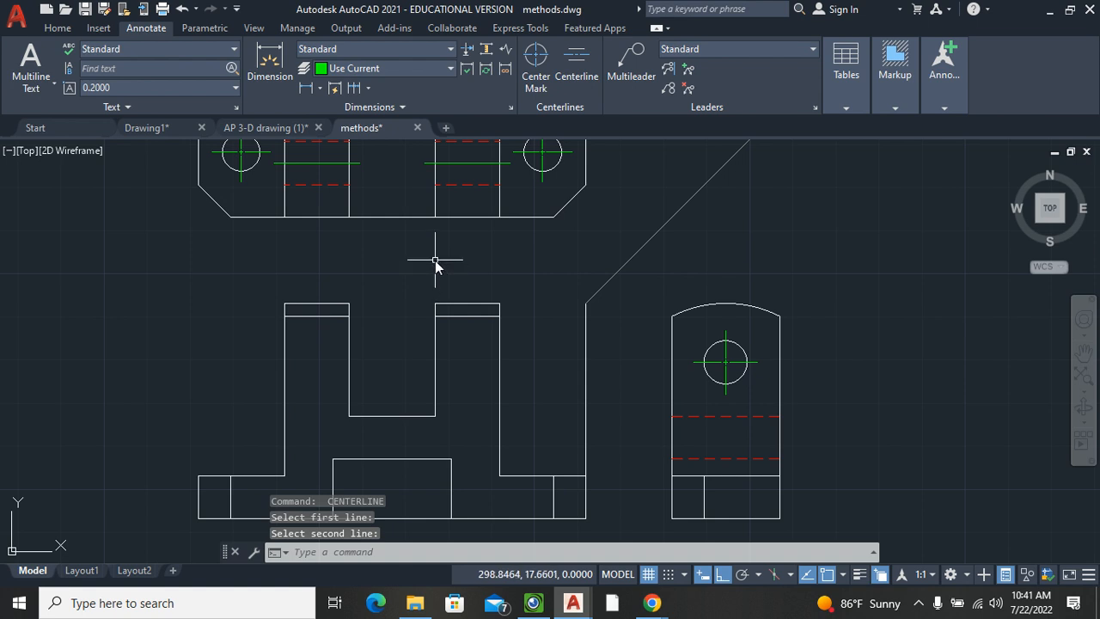
Step: Add a centerline between the two horizontal hidden lines in the side view
{"action": "key", "text": "Return"}
{"action": "left_click", "coordinate": [719, 416]}
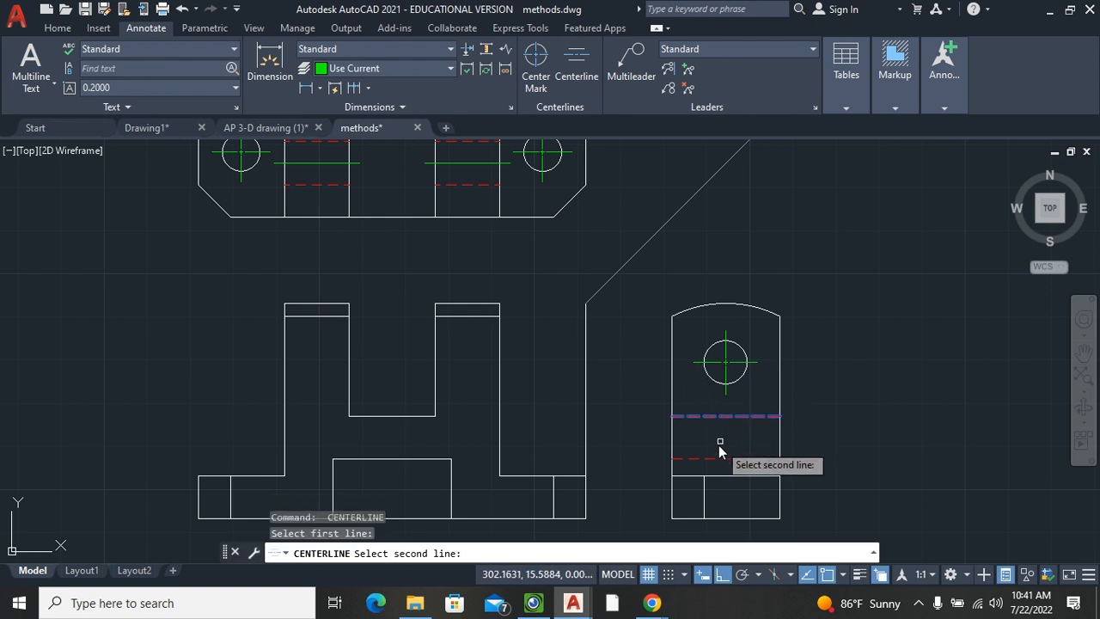
{"action": "left_click", "coordinate": [716, 458]}
{"action": "key", "text": "Escape"}
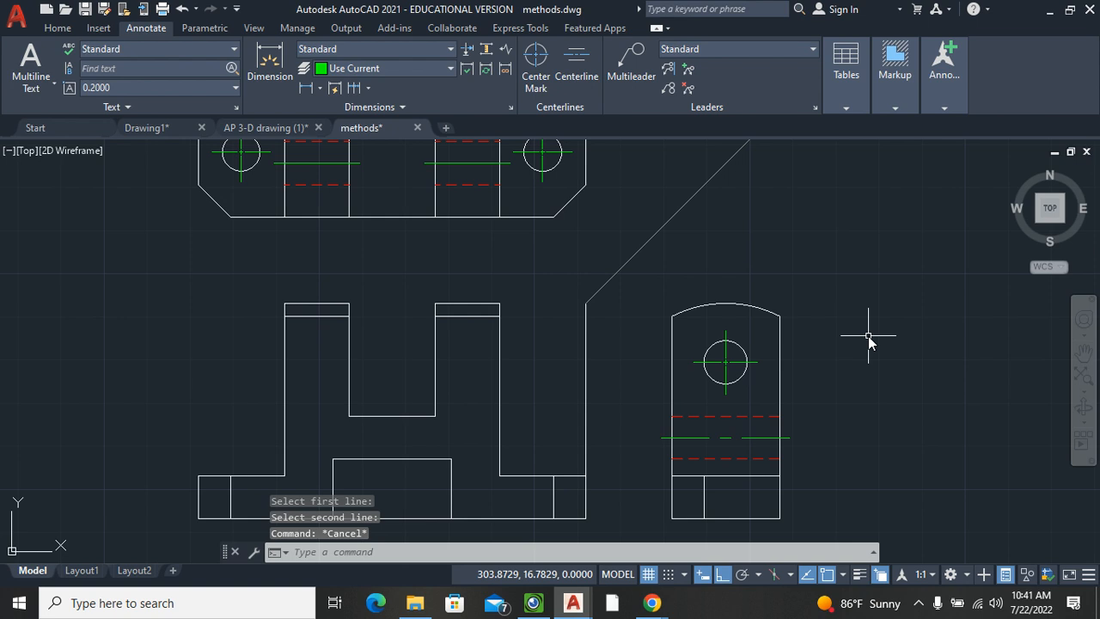
Step: Make Hidden the current layer
{"action": "middle_click_drag", "start_coordinate": [559, 371], "coordinate": [614, 388]}
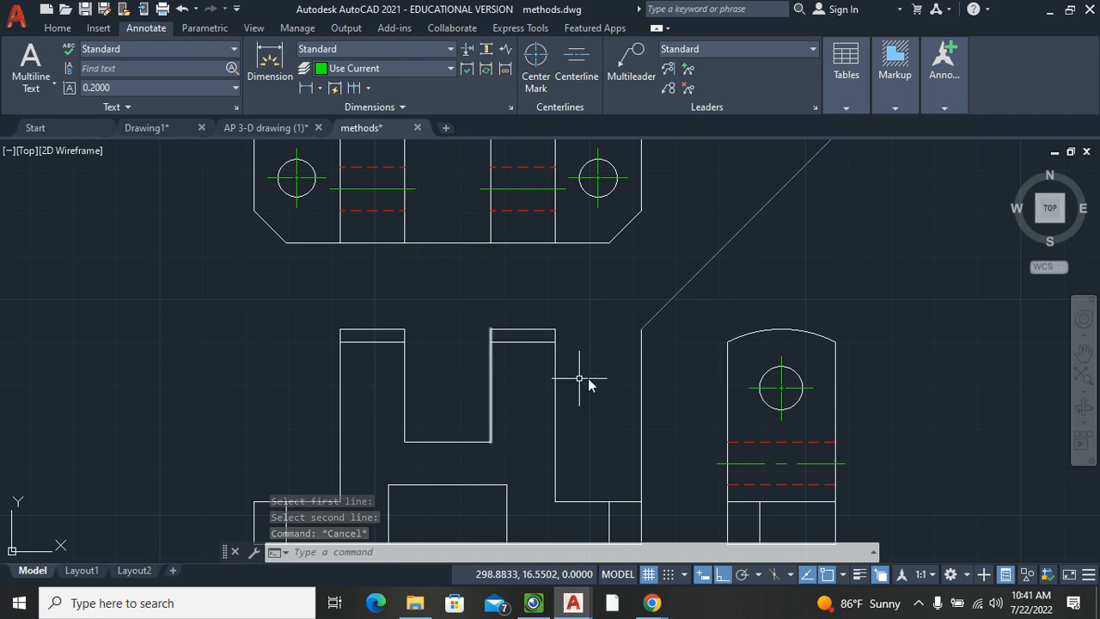
{"action": "middle_click_drag", "start_coordinate": [595, 501], "coordinate": [571, 330]}
{"action": "mouse_move", "coordinate": [540, 374]}
{"action": "middle_mouse_down"}
{"action": "mouse_move", "coordinate": [518, 398]}
{"action": "mouse_move", "coordinate": [508, 478]}
{"action": "middle_mouse_up"}
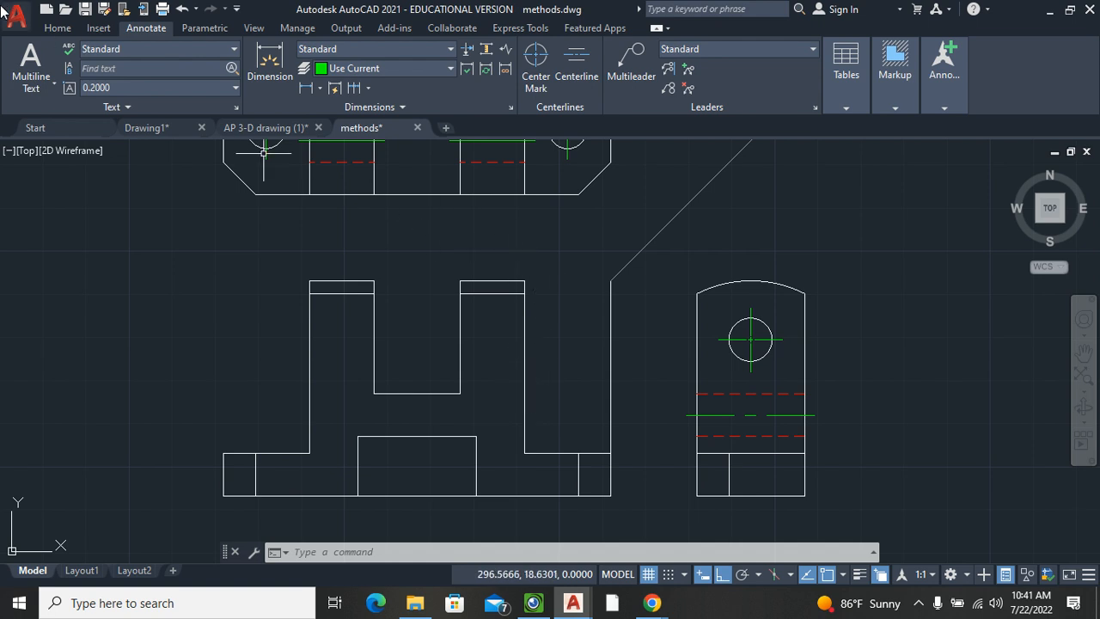
{"action": "left_click", "coordinate": [56, 28]}
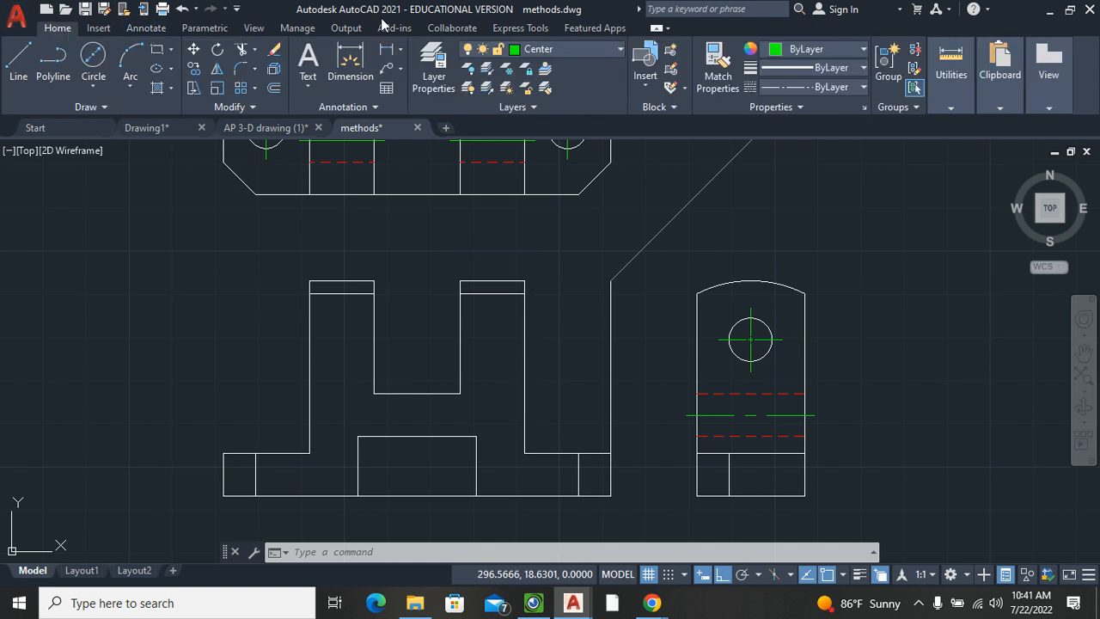
{"action": "left_click", "coordinate": [587, 49]}
{"action": "left_click", "coordinate": [563, 146]}
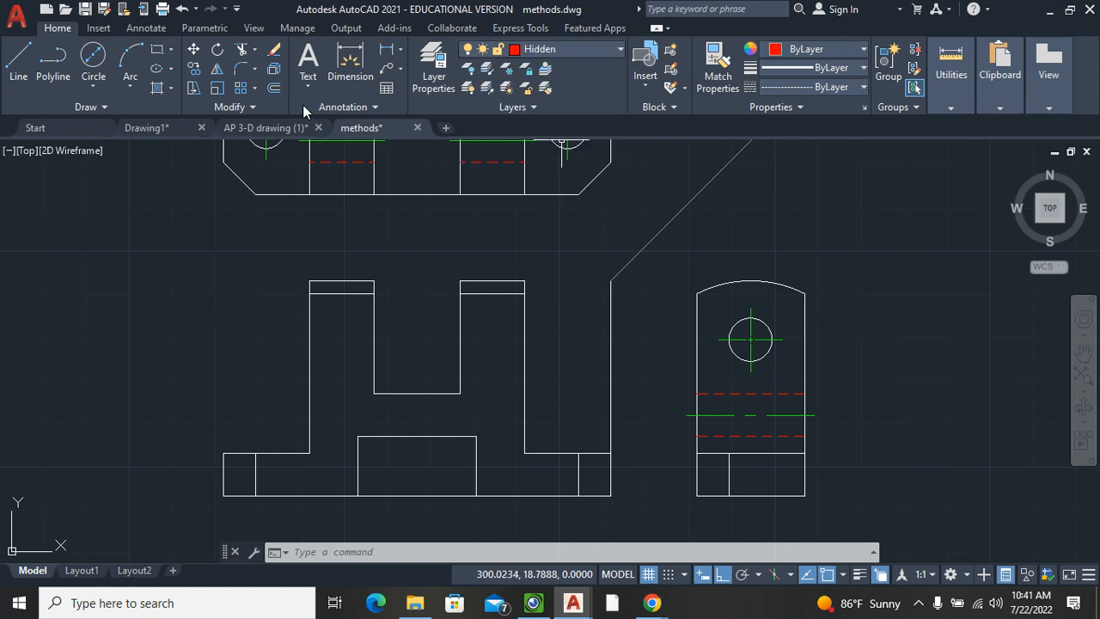
{"action": "left_click", "coordinate": [18, 58]}
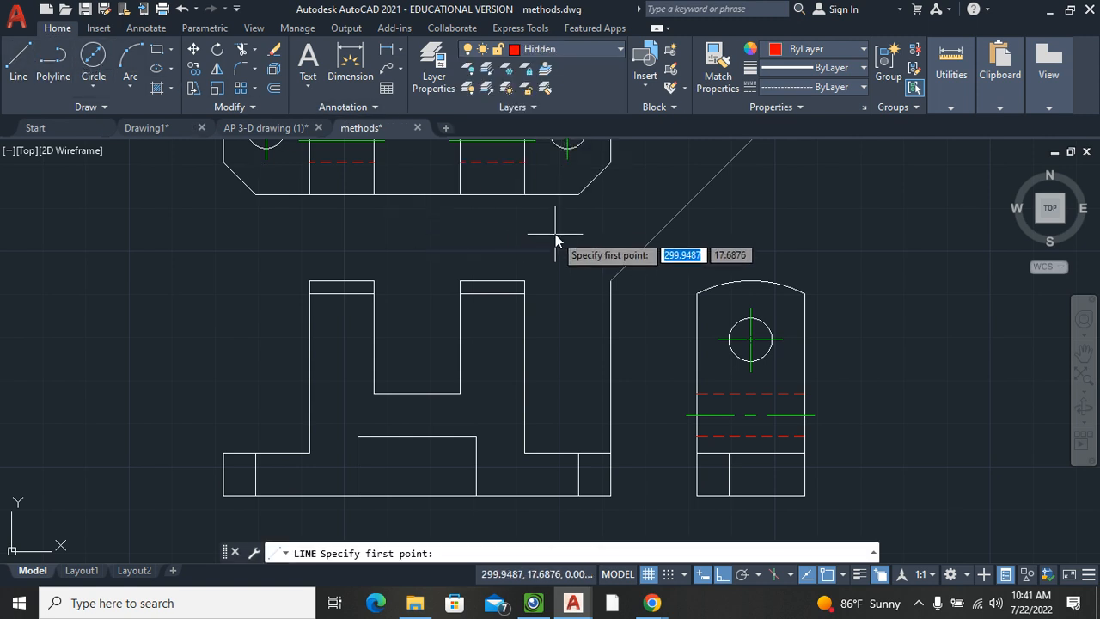
{"action": "middle_click_drag", "start_coordinate": [555, 235], "coordinate": [536, 337]}
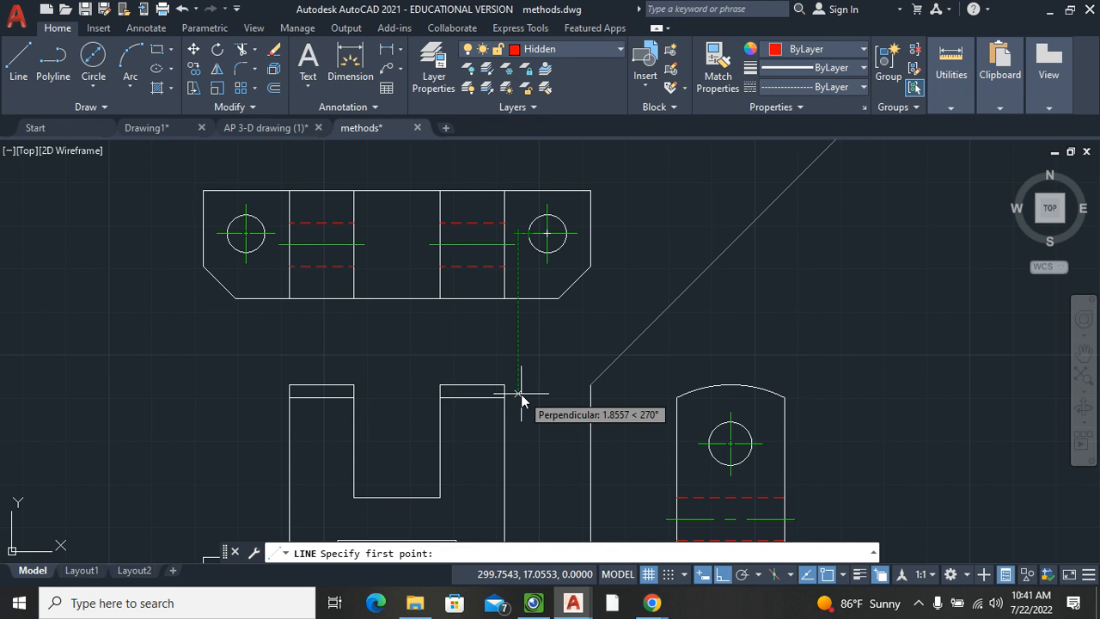
{"action": "key", "text": "Escape"}
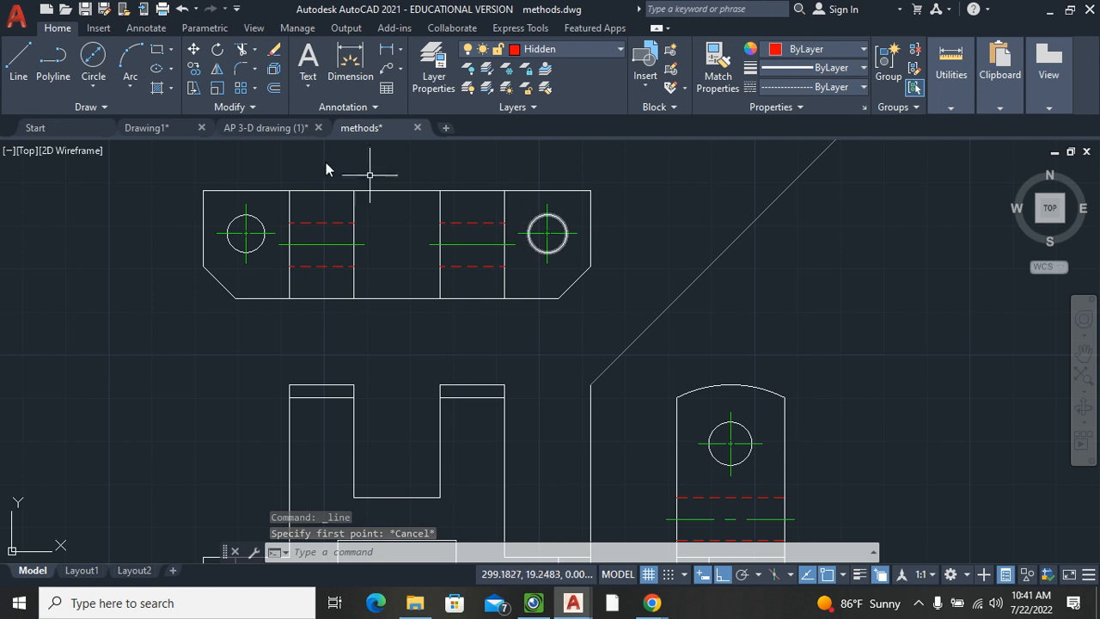
Step: Draw hidden projection lines from both side quadrants of the top view's right-hand hole down to the front view's base line
{"action": "left_click", "coordinate": [18, 61]}
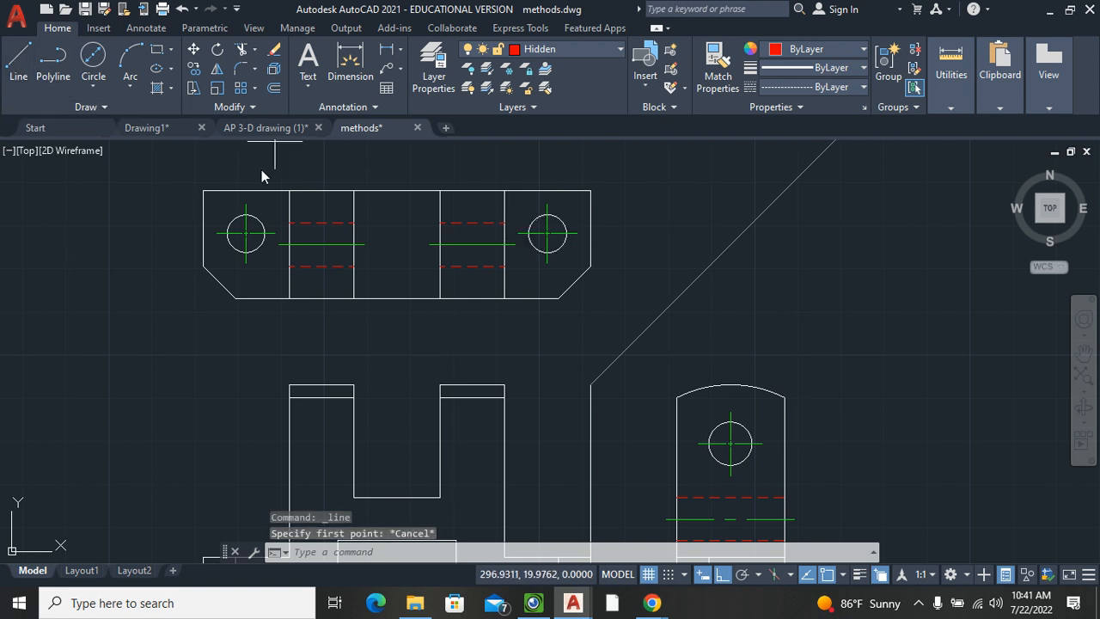
{"action": "left_click", "coordinate": [528, 239]}
{"action": "mouse_move", "coordinate": [547, 434]}
{"action": "middle_mouse_down"}
{"action": "mouse_move", "coordinate": [533, 292]}
{"action": "mouse_move", "coordinate": [543, 229]}
{"action": "middle_mouse_up"}
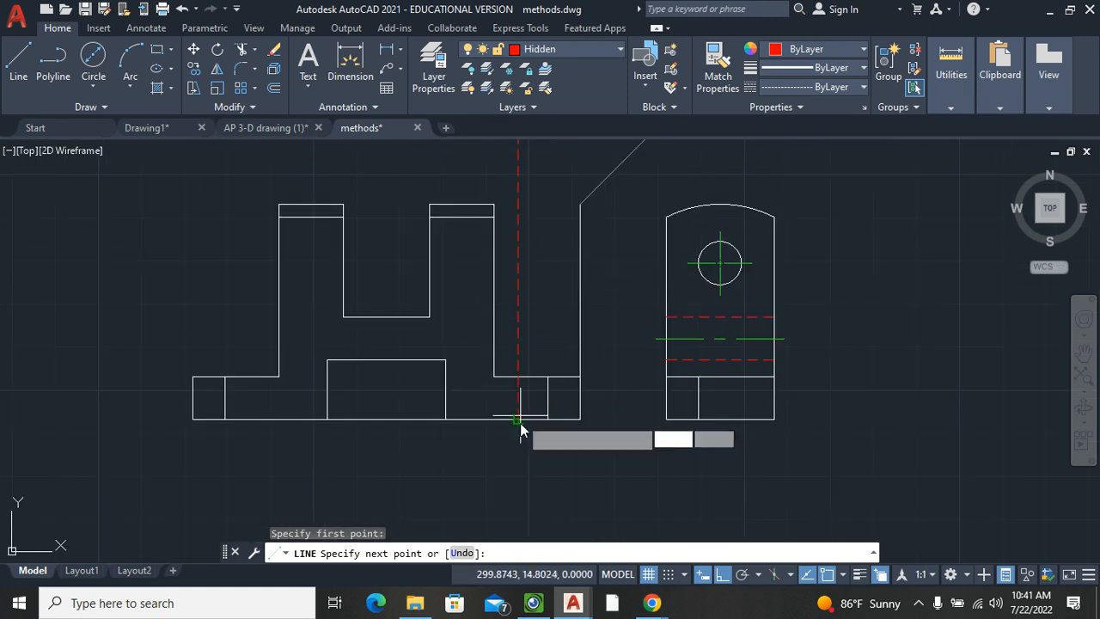
{"action": "left_click", "coordinate": [522, 421]}
{"action": "key", "text": "Return"}
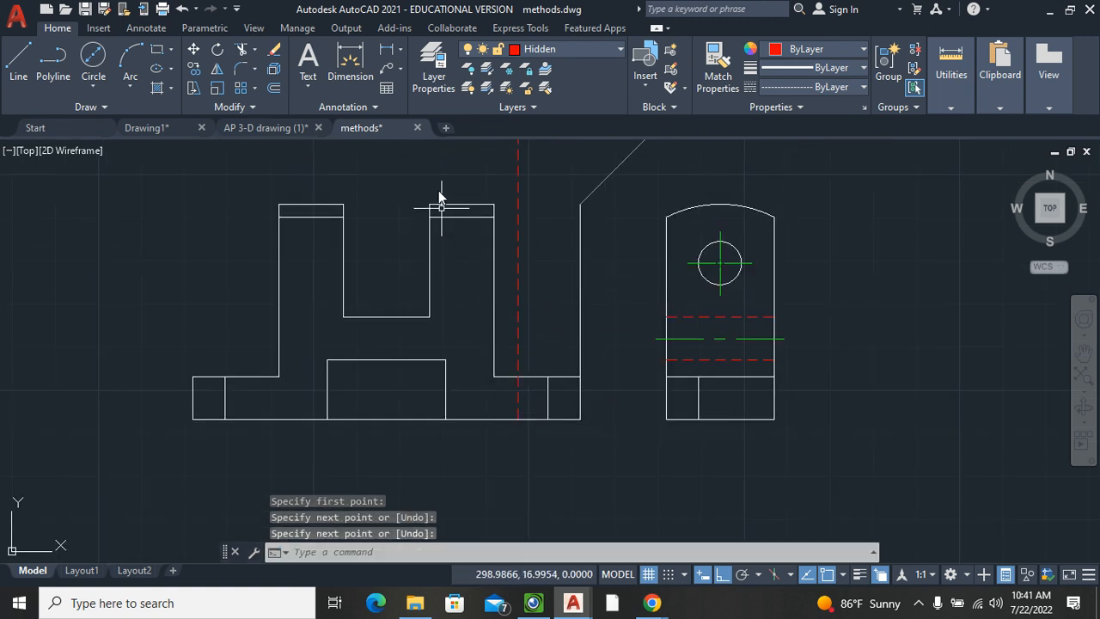
{"action": "middle_click_drag", "start_coordinate": [438, 164], "coordinate": [392, 347]}
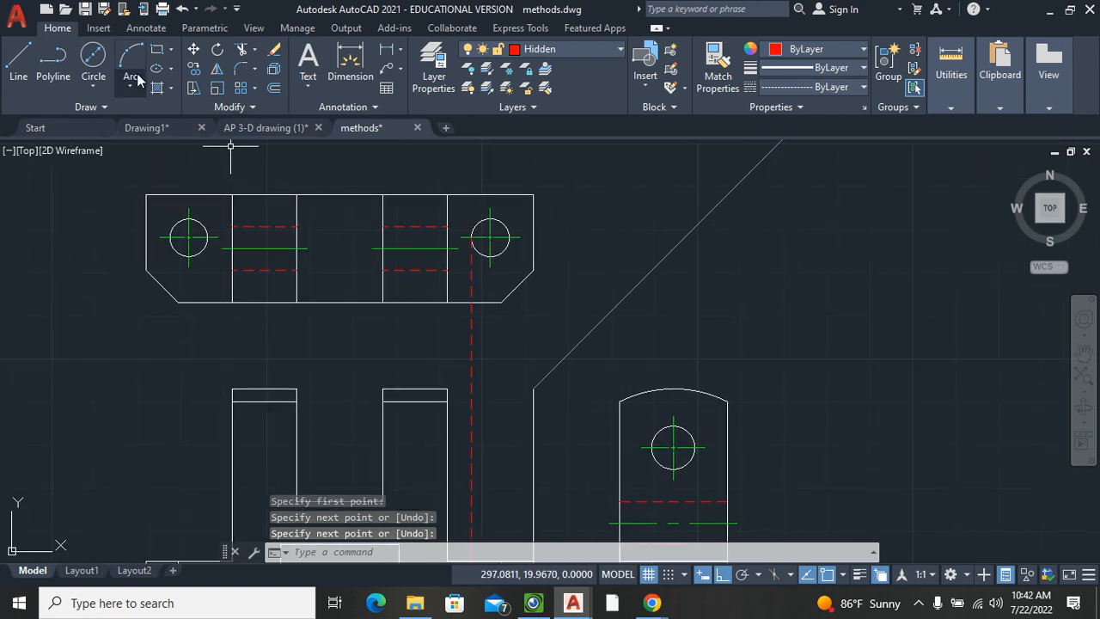
{"action": "left_click", "coordinate": [36, 68]}
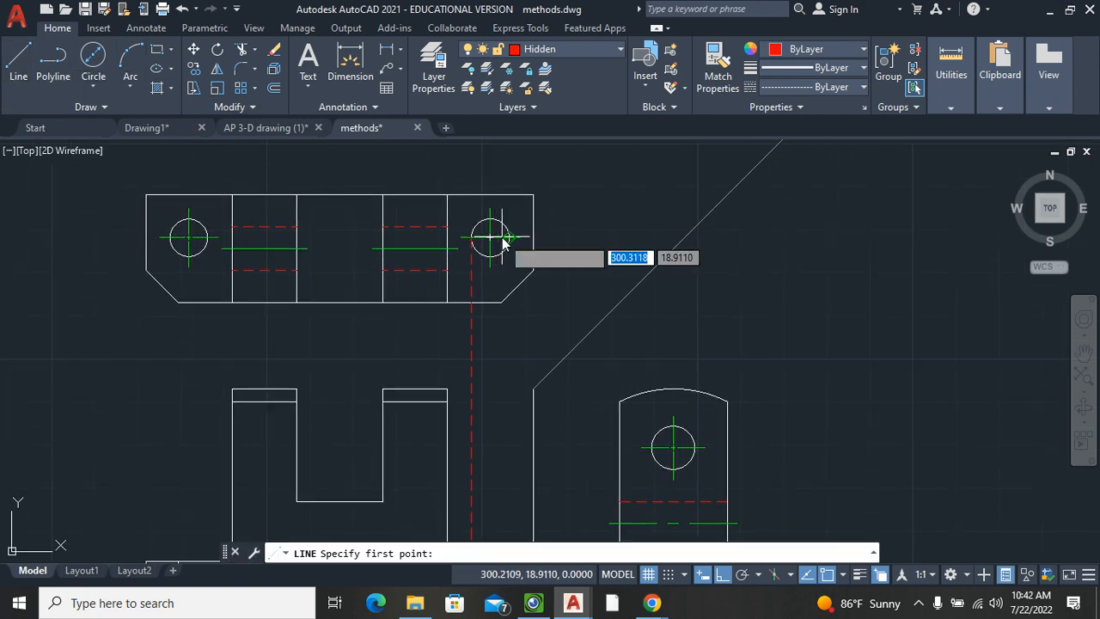
{"action": "left_click", "coordinate": [491, 237]}
{"action": "middle_click_drag", "start_coordinate": [527, 449], "coordinate": [498, 270]}
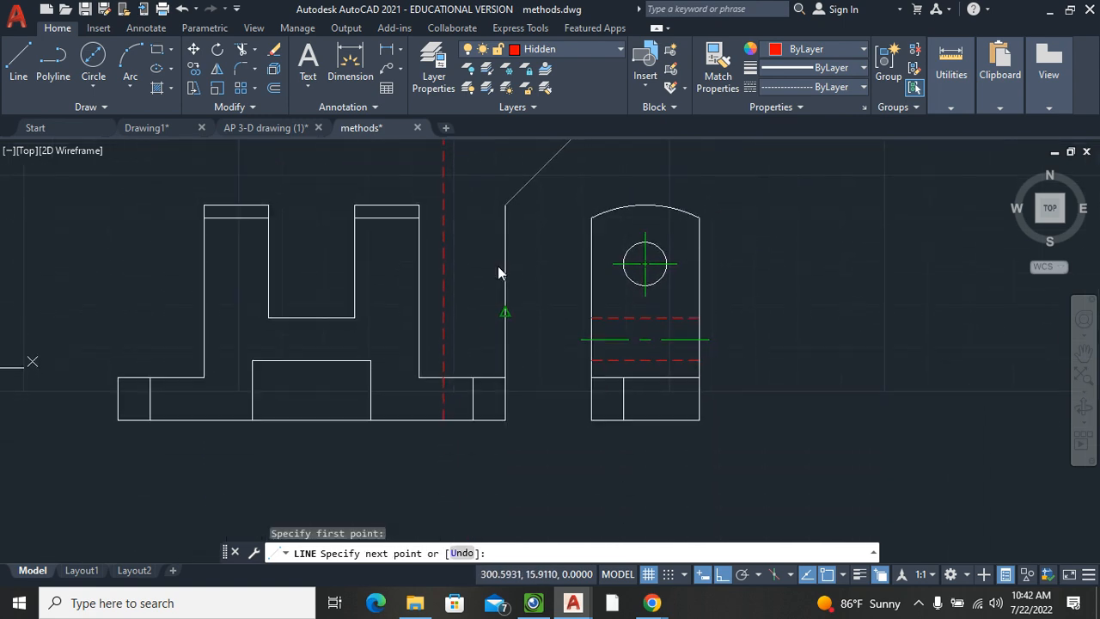
{"action": "left_click", "coordinate": [481, 420]}
{"action": "key", "text": "Return"}
Step: Trim the two hidden hole lines so they span only the thickness of the front view's right base flange
{"action": "mouse_move", "coordinate": [479, 339]}
{"action": "middle_mouse_down"}
{"action": "mouse_move", "coordinate": [487, 358]}
{"action": "mouse_move", "coordinate": [466, 440]}
{"action": "middle_mouse_up"}
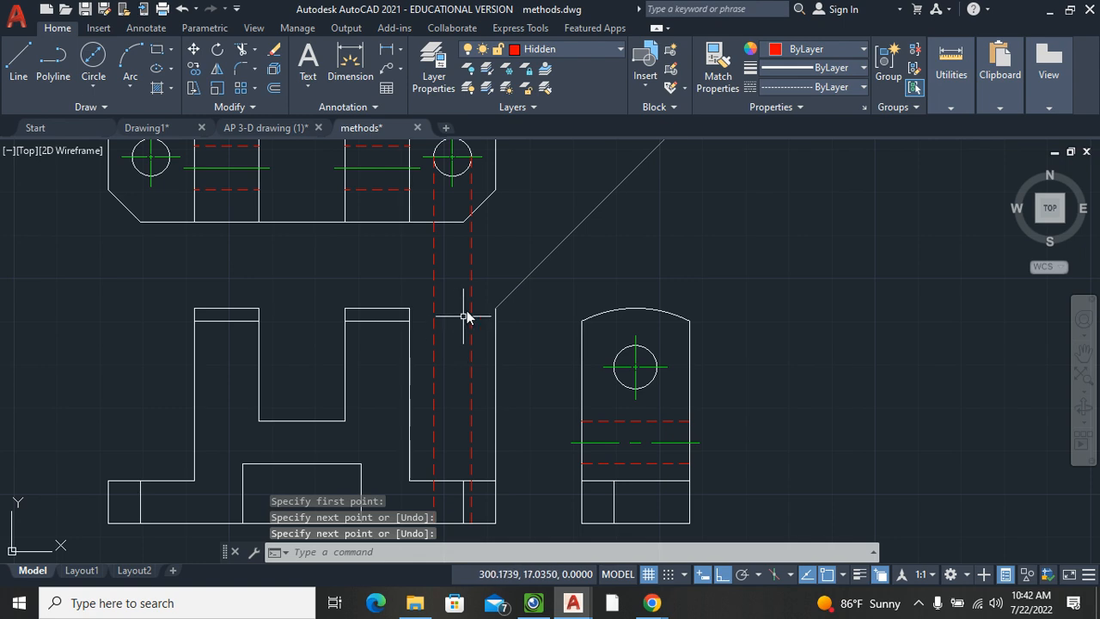
{"action": "left_click", "coordinate": [245, 49]}
{"action": "left_click", "coordinate": [473, 206]}
{"action": "mouse_move", "coordinate": [453, 200]}
{"action": "left_mouse_down"}
{"action": "mouse_move", "coordinate": [435, 215]}
{"action": "mouse_move", "coordinate": [487, 255]}
{"action": "mouse_move", "coordinate": [502, 248]}
{"action": "left_mouse_up"}
{"action": "key", "text": "Escape"}
{"action": "mouse_move", "coordinate": [454, 393]}
{"action": "middle_mouse_down"}
{"action": "mouse_move", "coordinate": [476, 224]}
{"action": "mouse_move", "coordinate": [502, 278]}
{"action": "middle_mouse_up"}
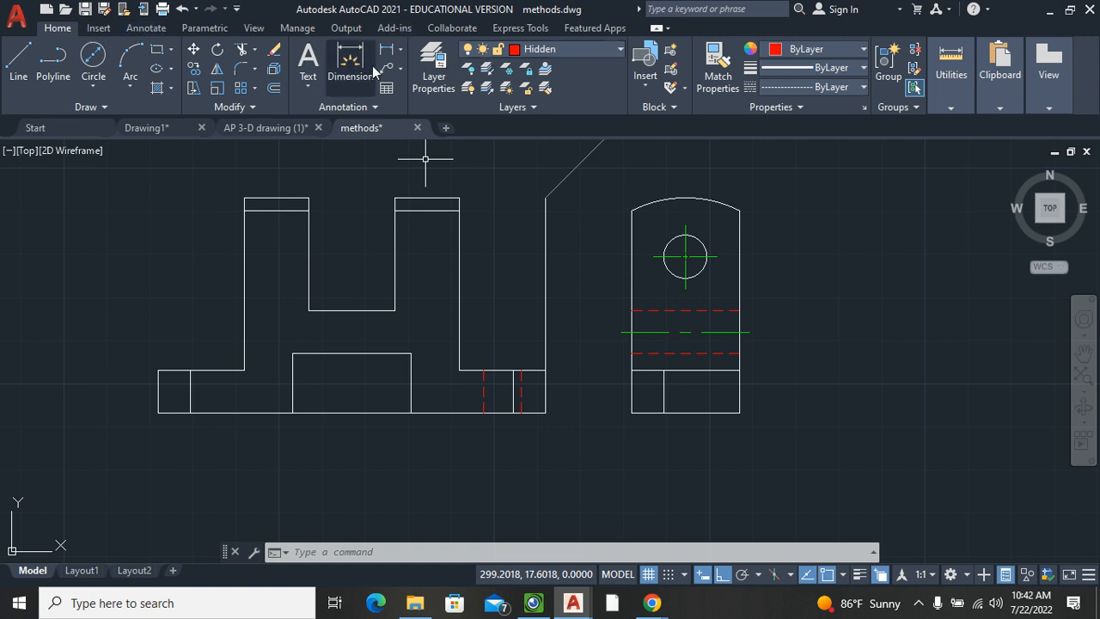
Step: Add a centerline between the two hidden hole lines in the front view's right flange and place it on the Center layer
{"action": "left_click", "coordinate": [145, 28]}
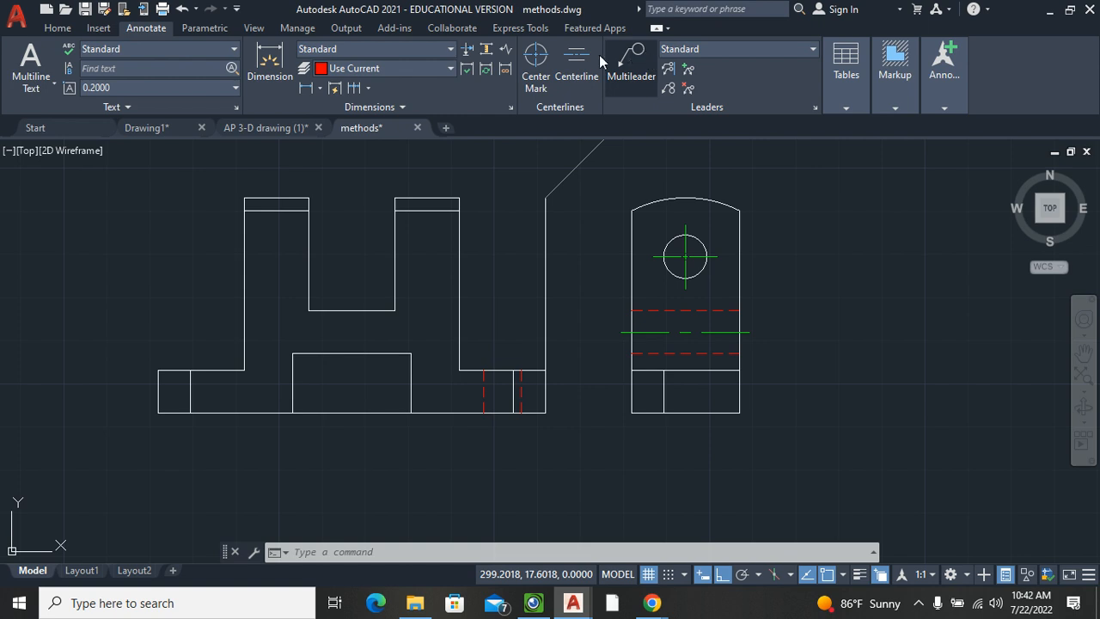
{"action": "left_click", "coordinate": [483, 391]}
{"action": "left_click", "coordinate": [519, 389]}
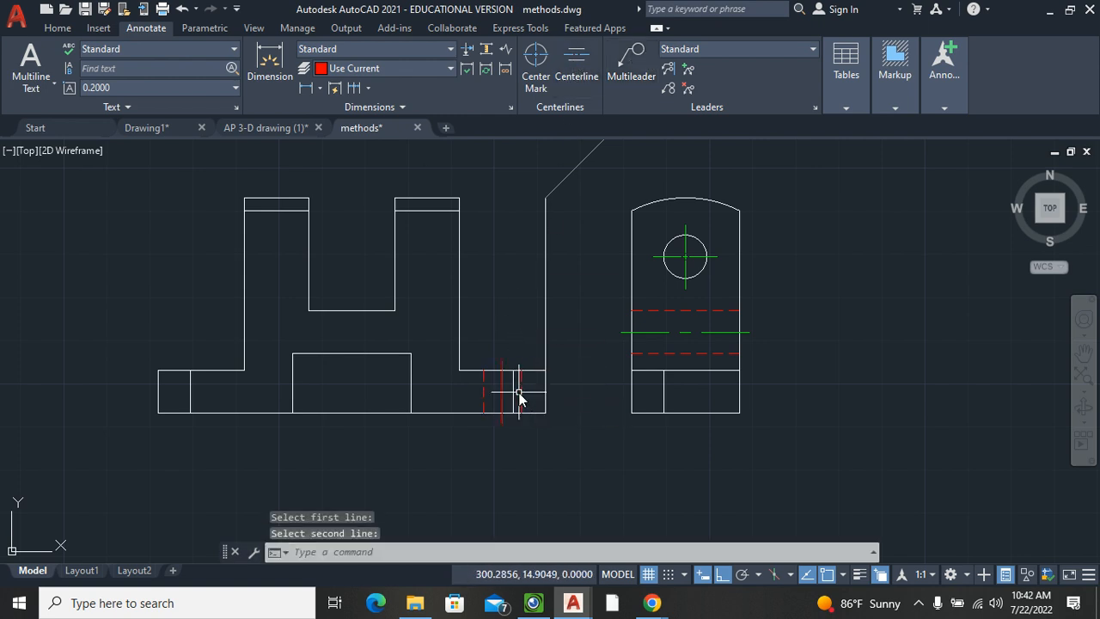
{"action": "left_click", "coordinate": [503, 404]}
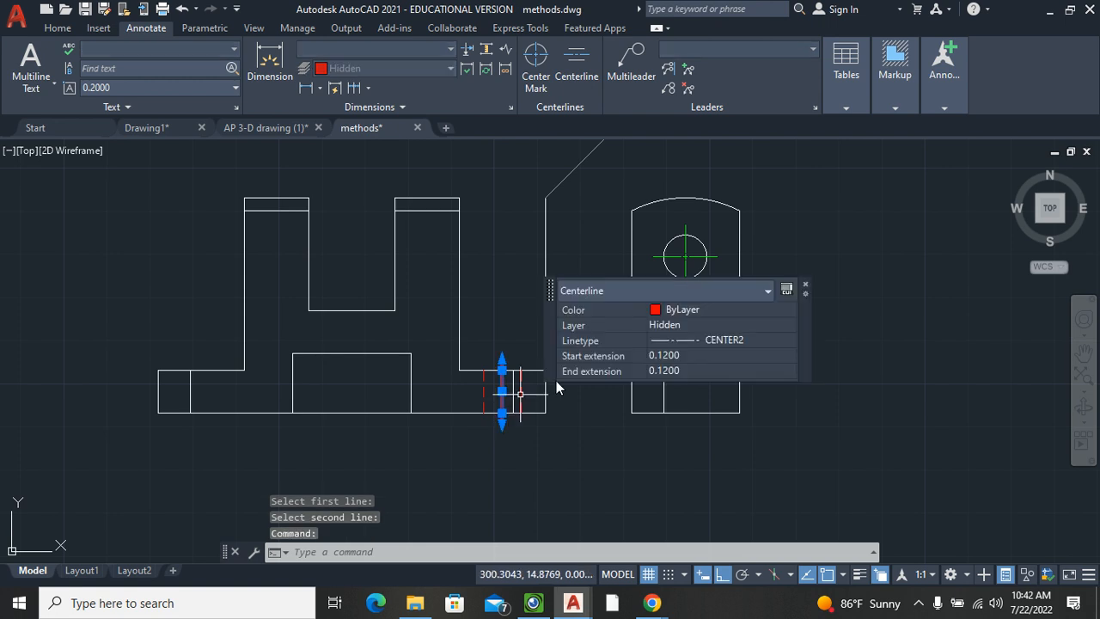
{"action": "left_click", "coordinate": [701, 324]}
{"action": "left_click", "coordinate": [697, 369]}
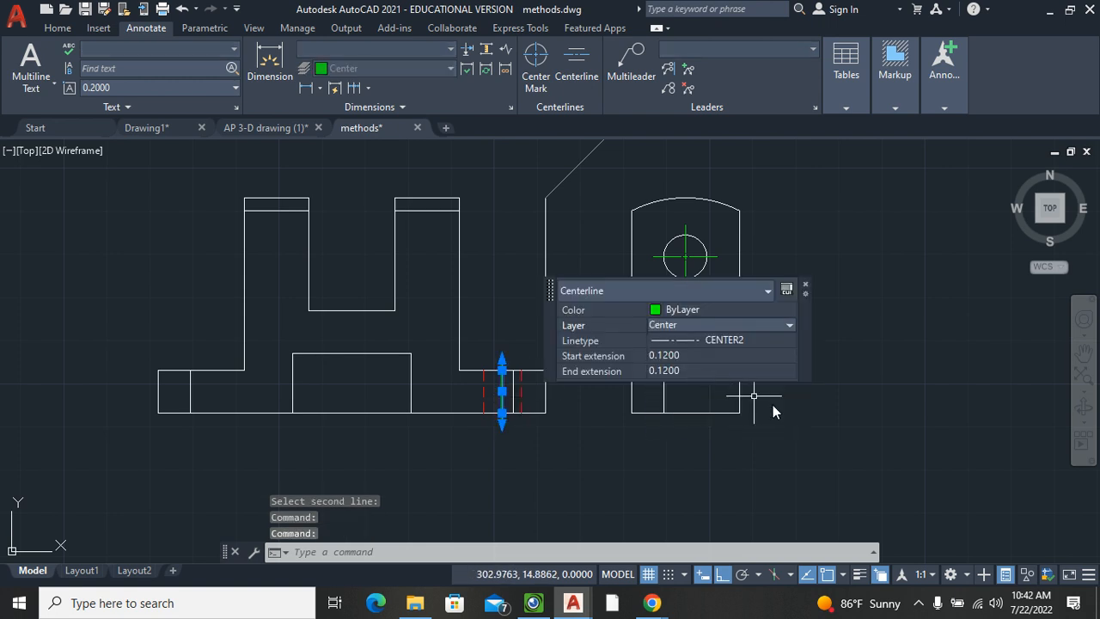
{"action": "key", "text": "Escape"}
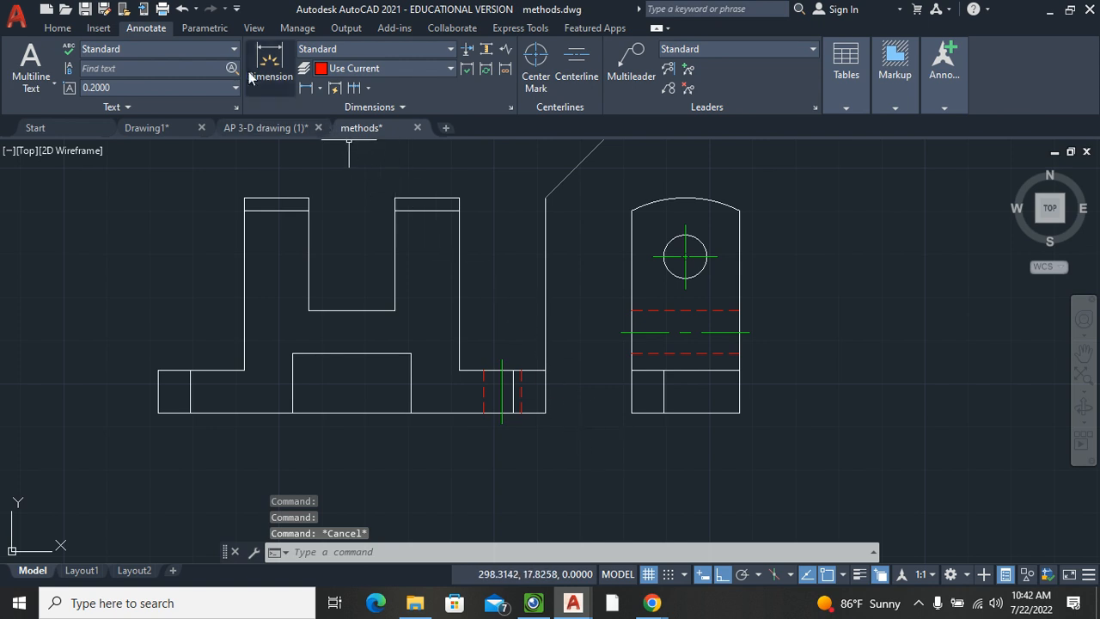
Step: Mirror the right flange's two hidden lines and centerline about the front view's vertical midline, keeping the source objects
{"action": "left_click", "coordinate": [57, 29]}
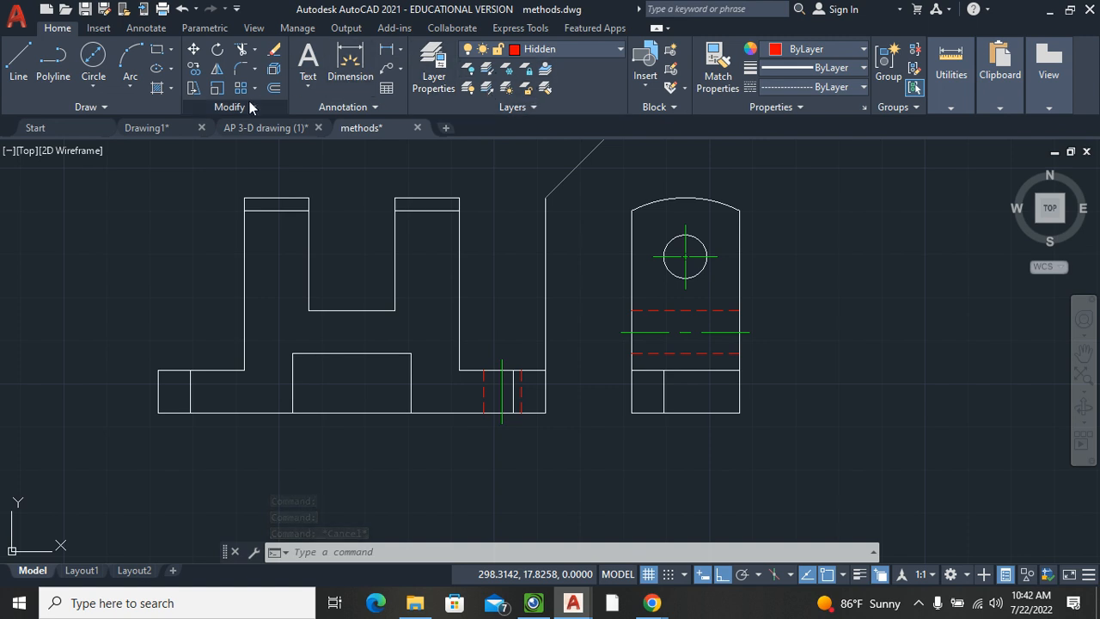
{"action": "left_click", "coordinate": [220, 69]}
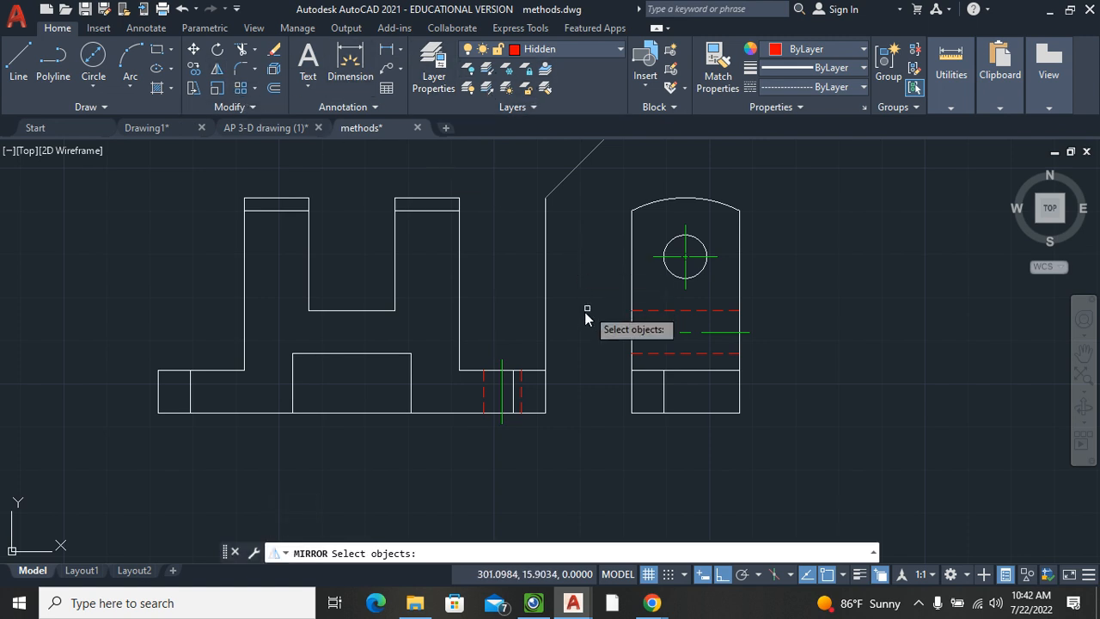
{"action": "left_click", "coordinate": [519, 396]}
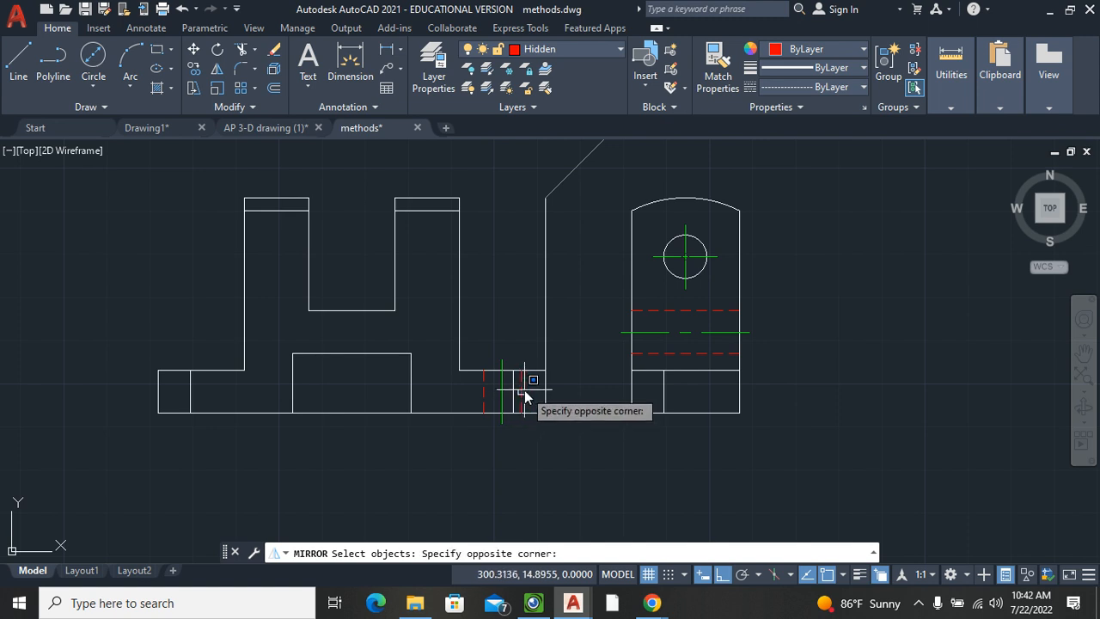
{"action": "left_click", "coordinate": [520, 394]}
{"action": "left_click", "coordinate": [518, 393]}
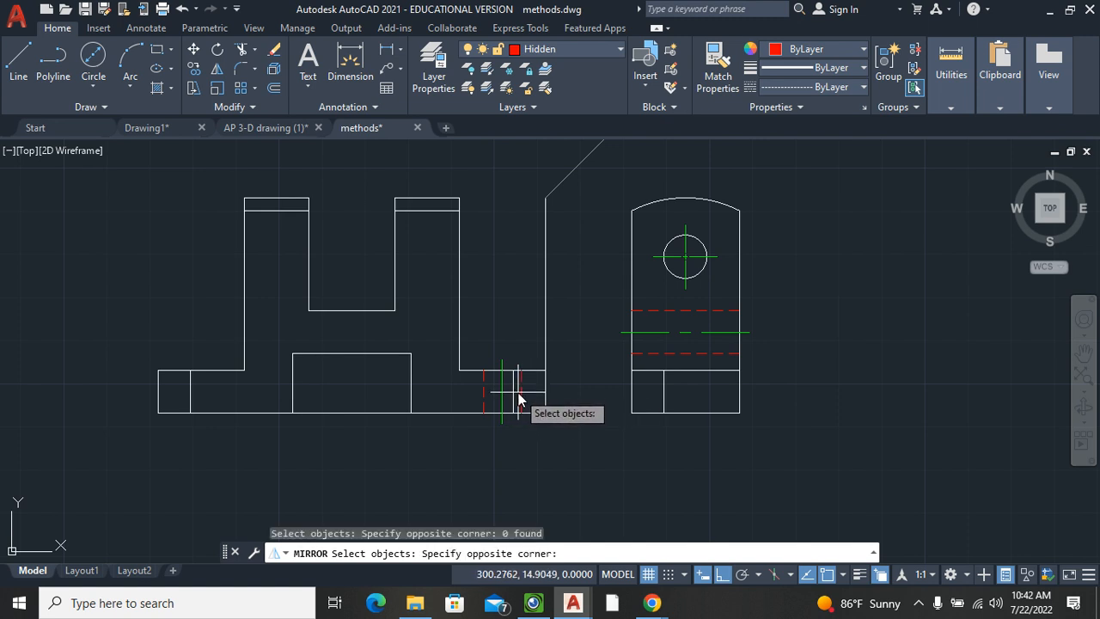
{"action": "left_click", "coordinate": [525, 396]}
{"action": "left_click", "coordinate": [519, 395]}
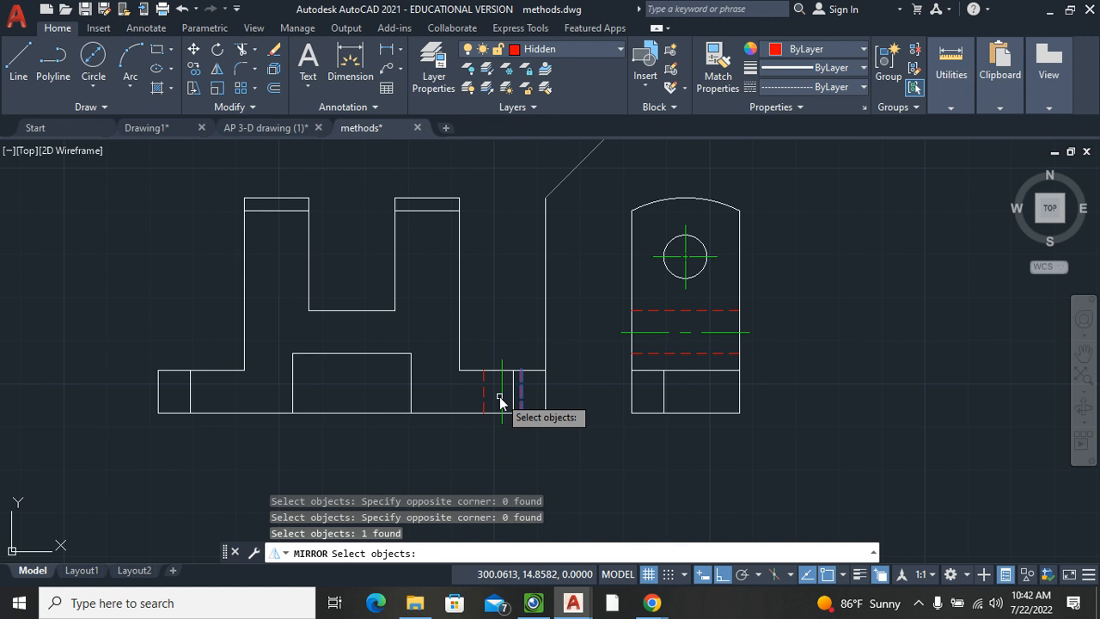
{"action": "left_click", "coordinate": [502, 395]}
{"action": "left_click", "coordinate": [484, 393]}
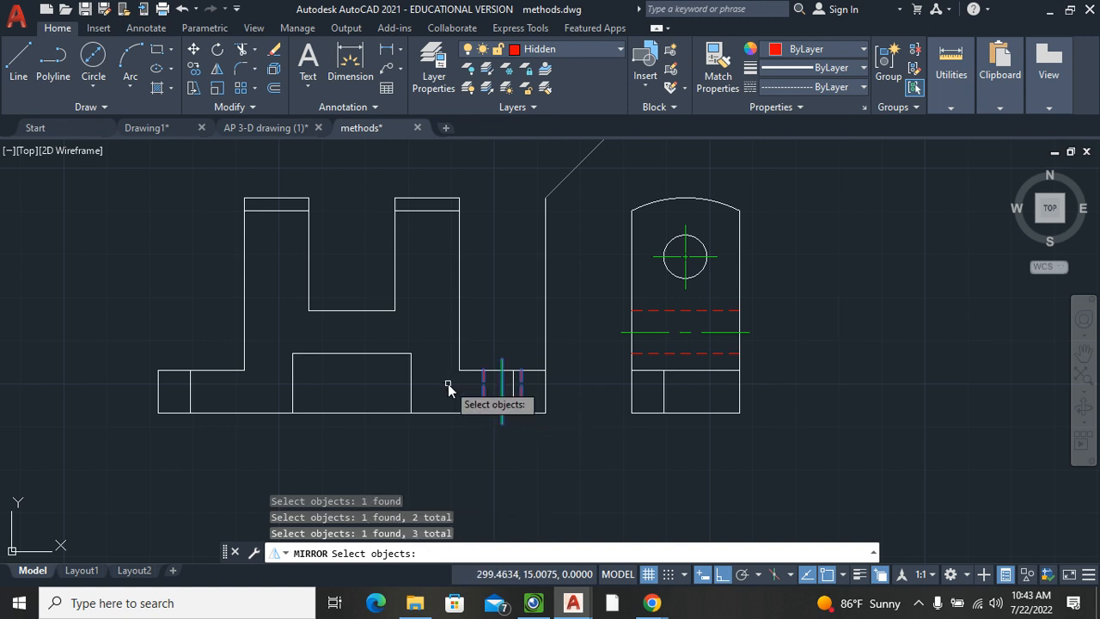
{"action": "key", "text": "Return"}
{"action": "left_click", "coordinate": [351, 411]}
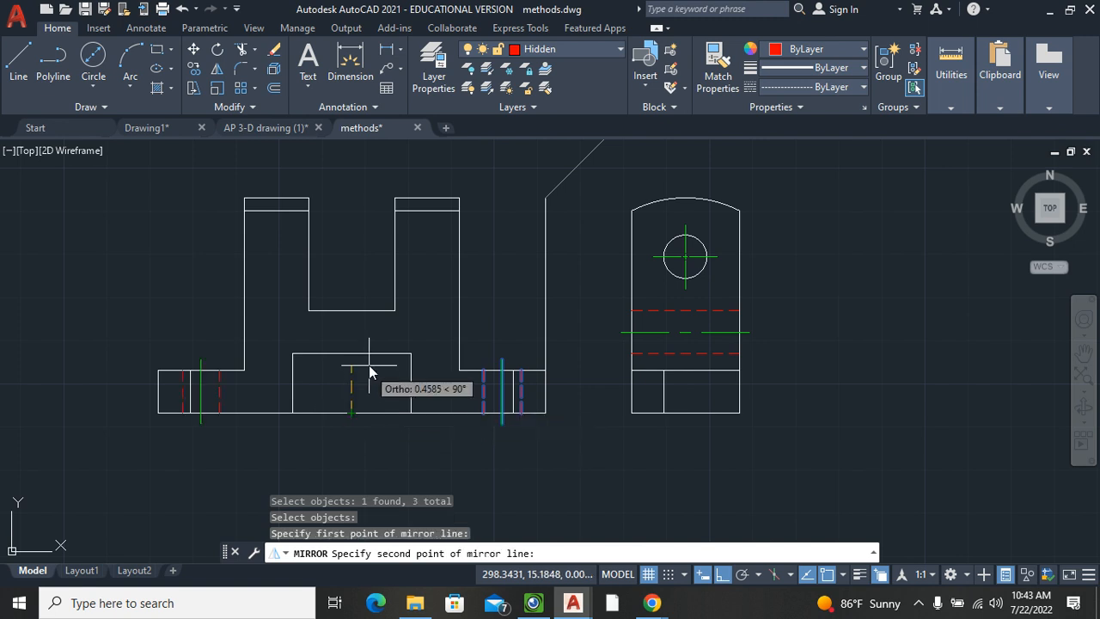
{"action": "left_click", "coordinate": [349, 362]}
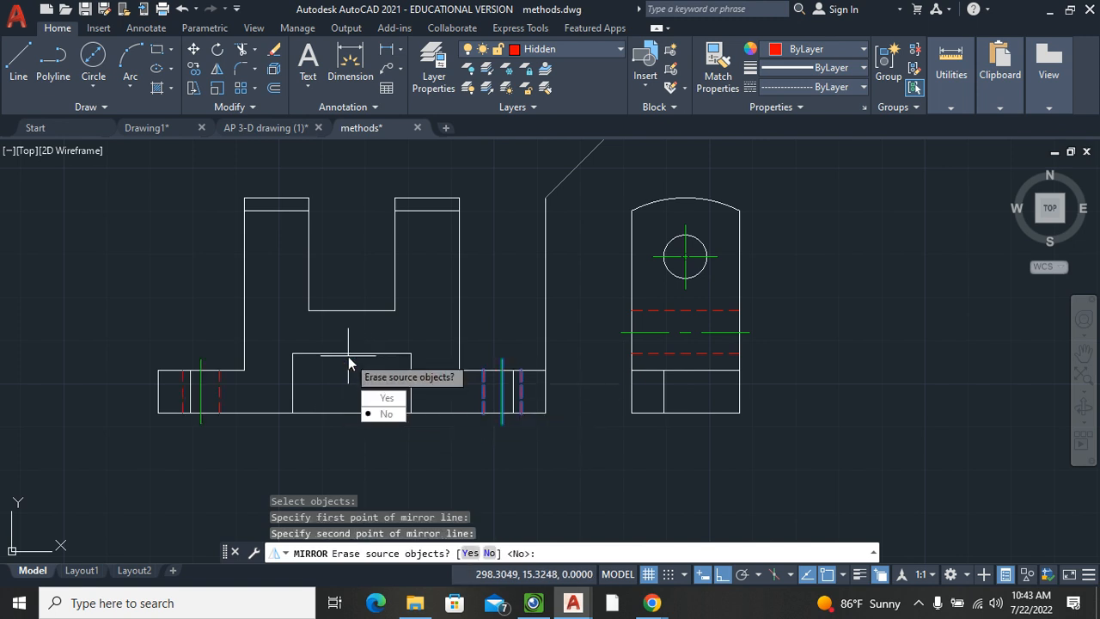
{"action": "left_click", "coordinate": [391, 415]}
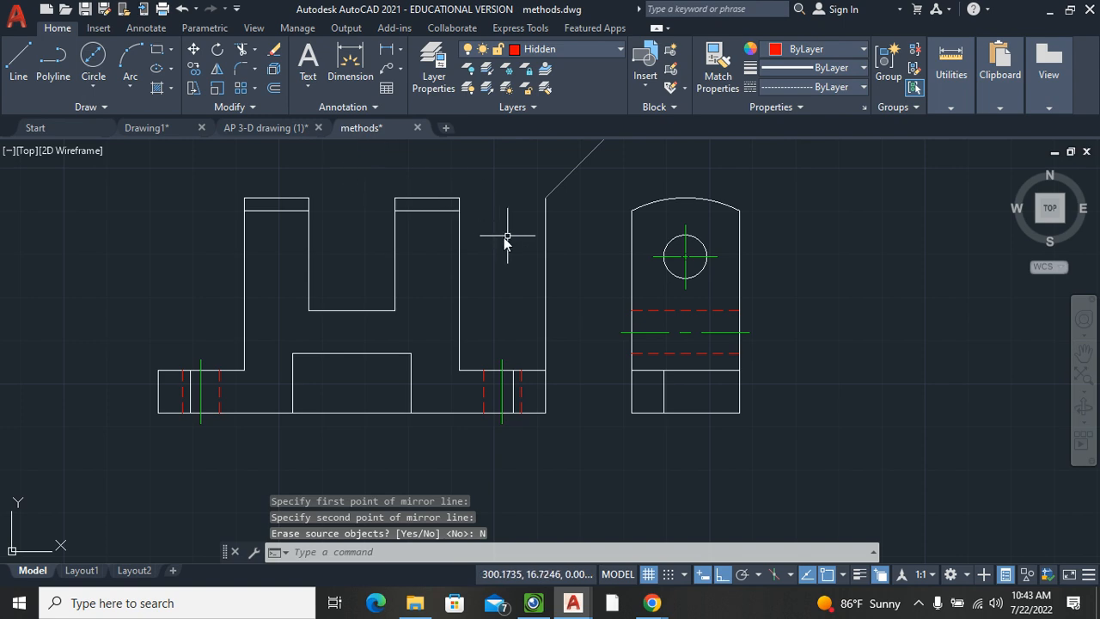
Step: Draw horizontal hidden projection lines from the side view hole's upper and lower quadrants to the outer edge of the front view's left upright
{"action": "mouse_move", "coordinate": [567, 263]}
{"action": "middle_mouse_down"}
{"action": "mouse_move", "coordinate": [582, 327]}
{"action": "mouse_move", "coordinate": [556, 433]}
{"action": "mouse_move", "coordinate": [553, 402]}
{"action": "middle_mouse_up"}
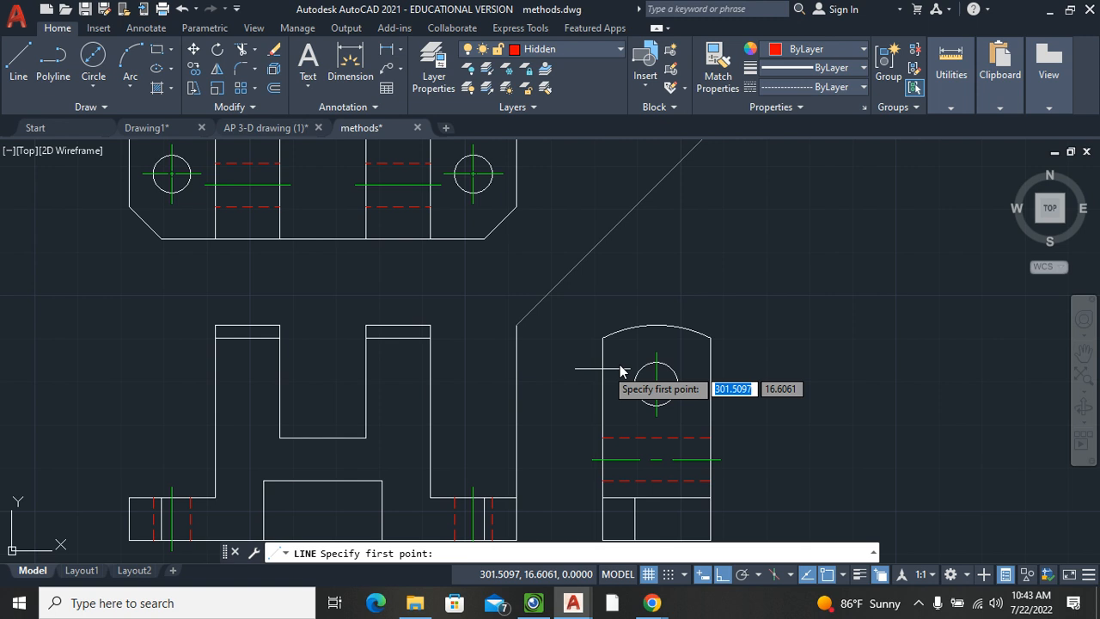
{"action": "left_click", "coordinate": [654, 368]}
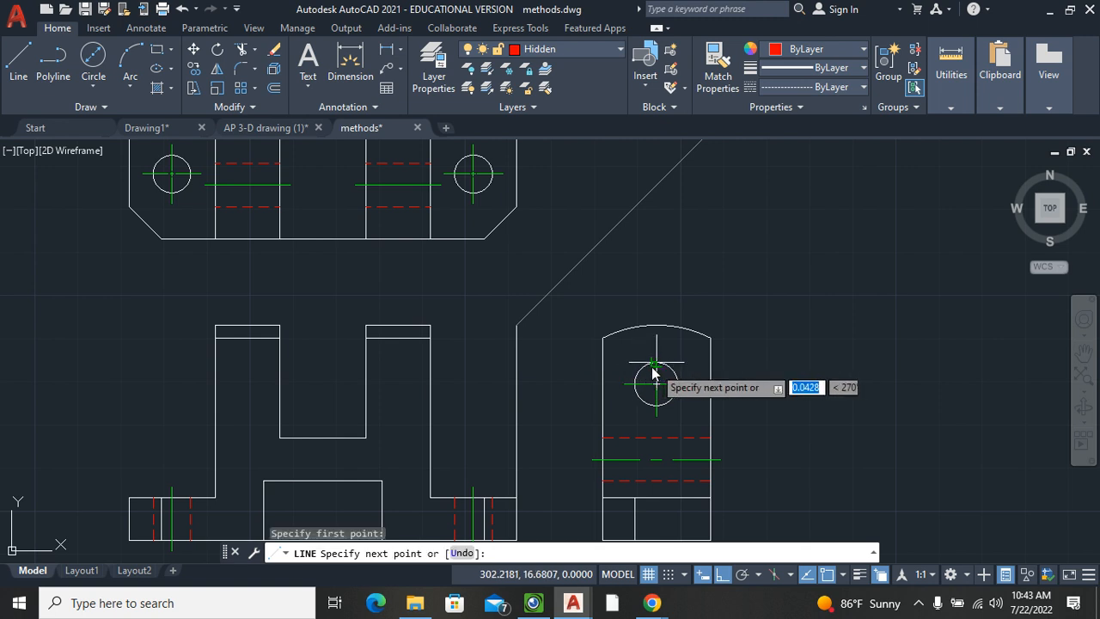
{"action": "left_click", "coordinate": [215, 363]}
{"action": "key", "text": "Return"}
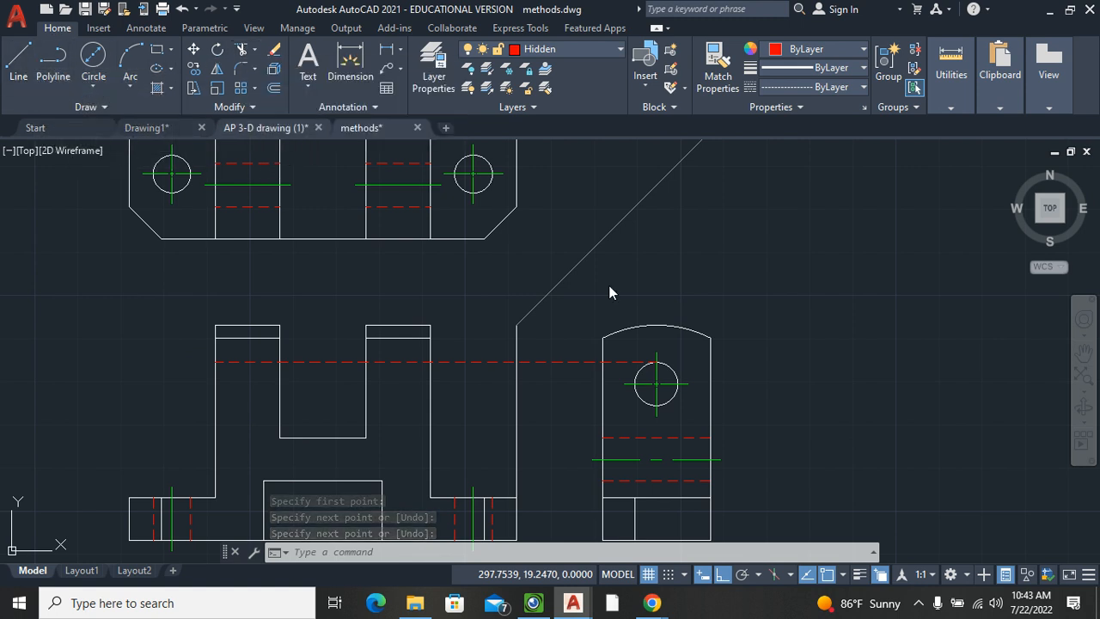
{"action": "left_click", "coordinate": [10, 67]}
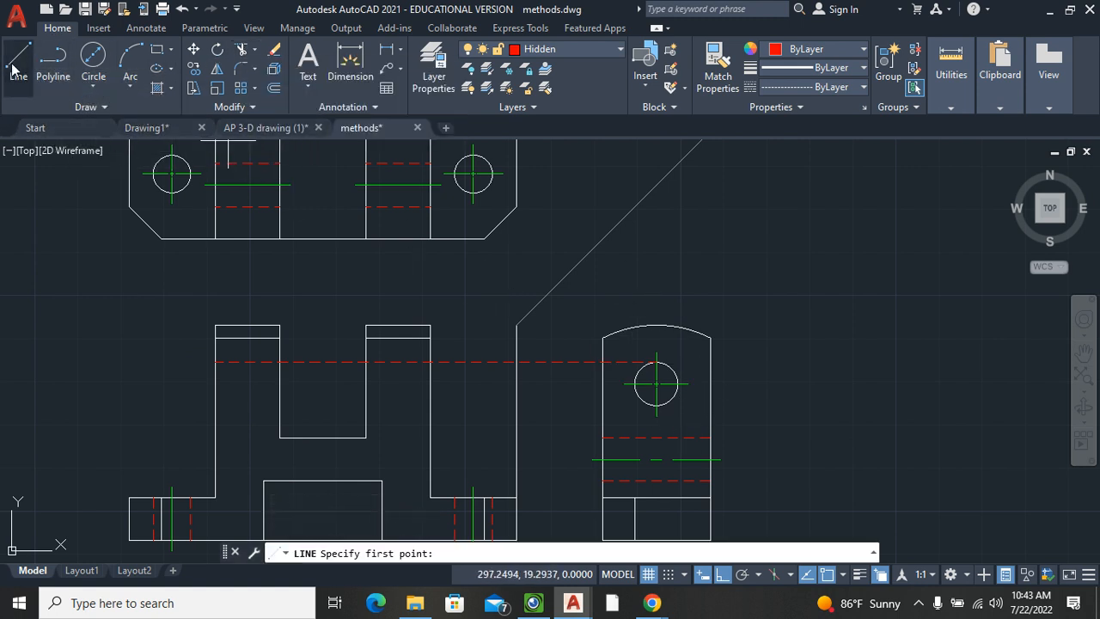
{"action": "left_click", "coordinate": [655, 409]}
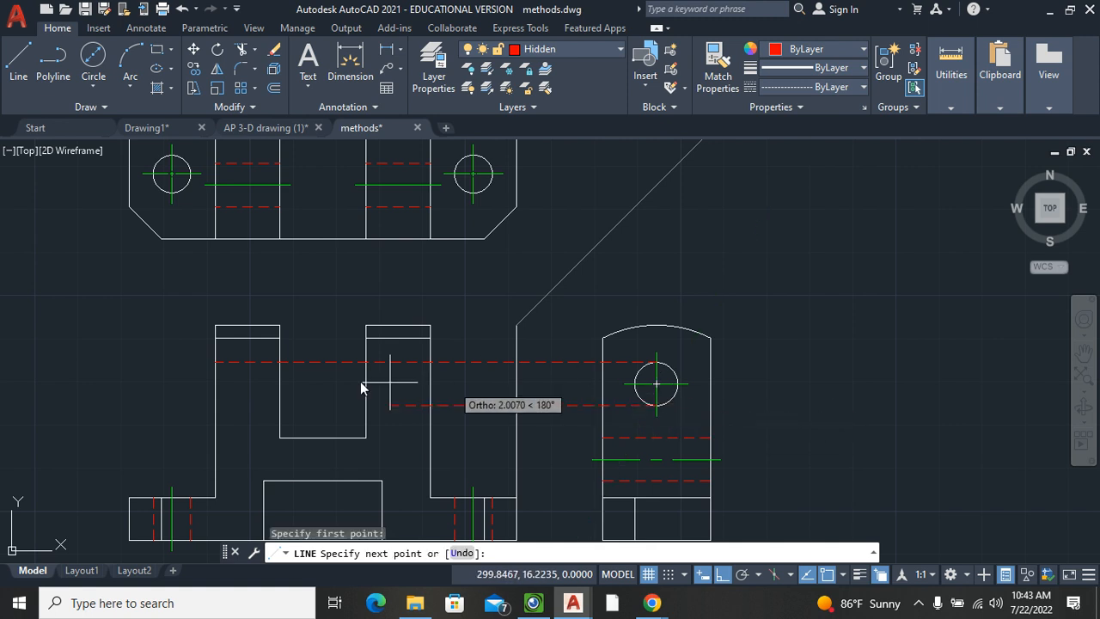
{"action": "left_click", "coordinate": [215, 405]}
{"action": "key", "text": "Return"}
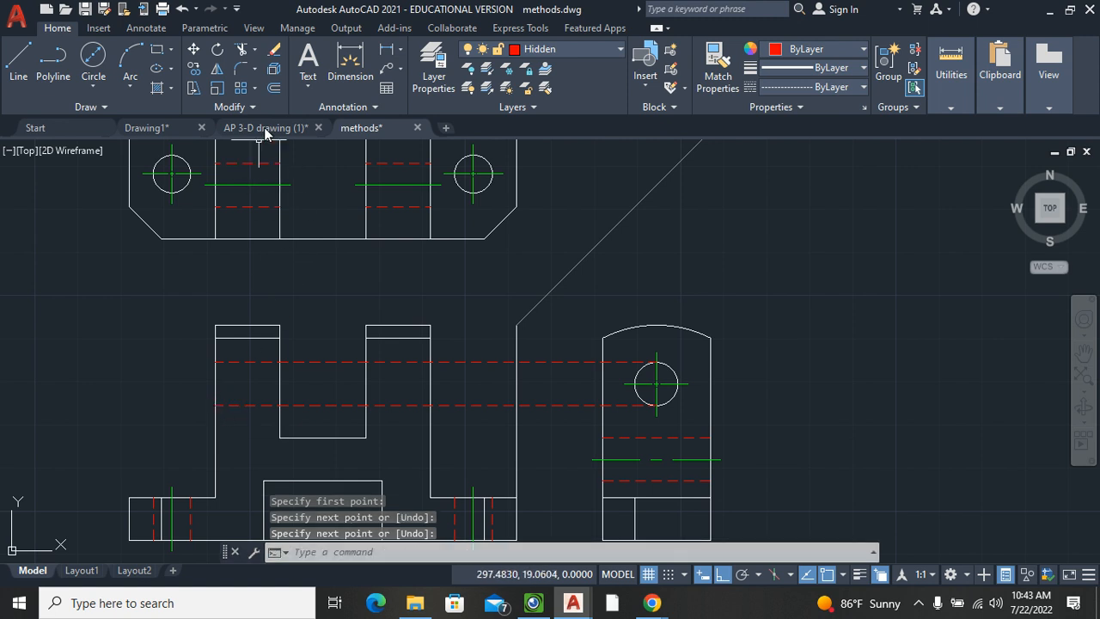
Step: Trim the projected hidden lines so they span only the front view's two uprights, and erase the leftover segments running to the side view
{"action": "left_click", "coordinate": [245, 56]}
{"action": "left_click", "coordinate": [356, 325]}
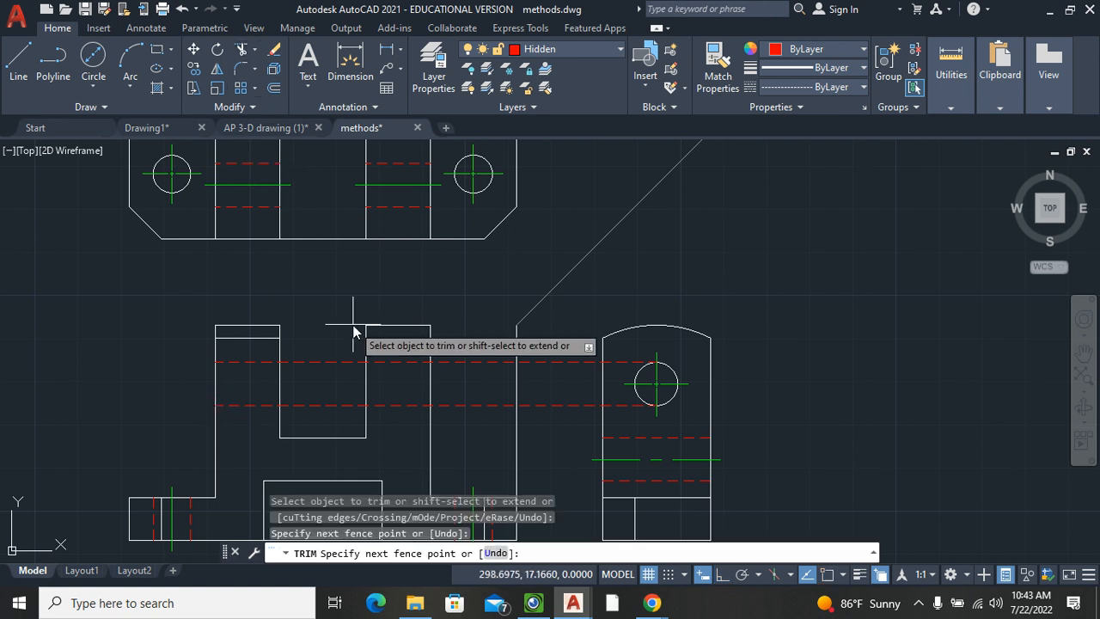
{"action": "left_click", "coordinate": [318, 420]}
{"action": "key", "text": "Return"}
{"action": "left_click", "coordinate": [461, 340]}
{"action": "left_click", "coordinate": [467, 431]}
{"action": "key", "text": "Return"}
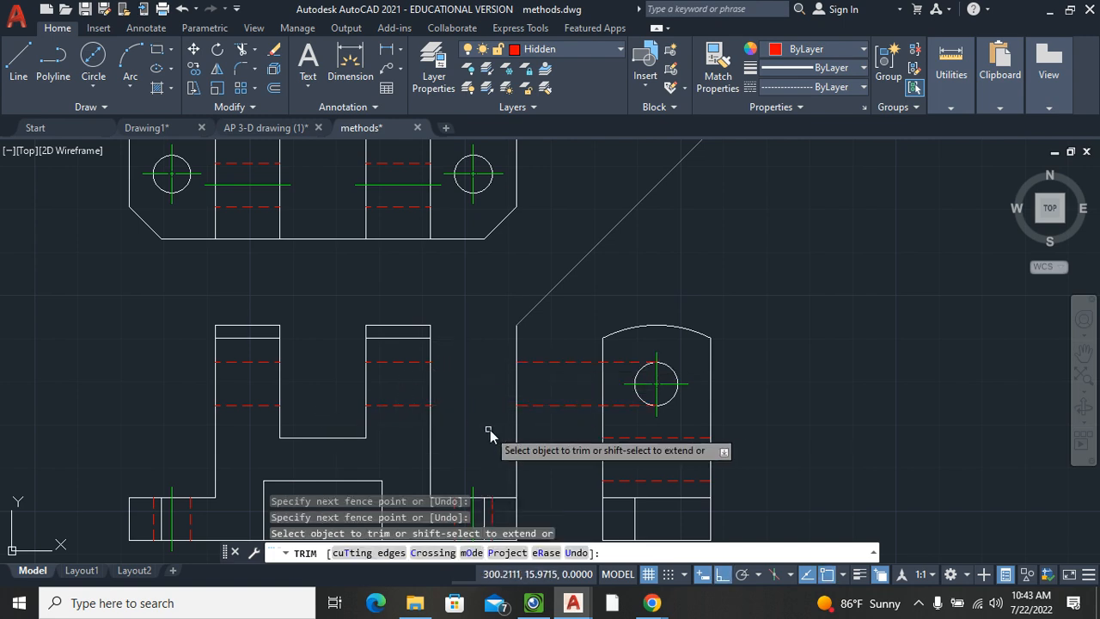
{"action": "key", "text": "Escape"}
{"action": "mouse_move", "coordinate": [551, 337]}
{"action": "left_mouse_down"}
{"action": "mouse_move", "coordinate": [547, 424]}
{"action": "mouse_move", "coordinate": [567, 375]}
{"action": "mouse_move", "coordinate": [543, 432]}
{"action": "left_mouse_up"}
{"action": "key", "text": "Delete"}
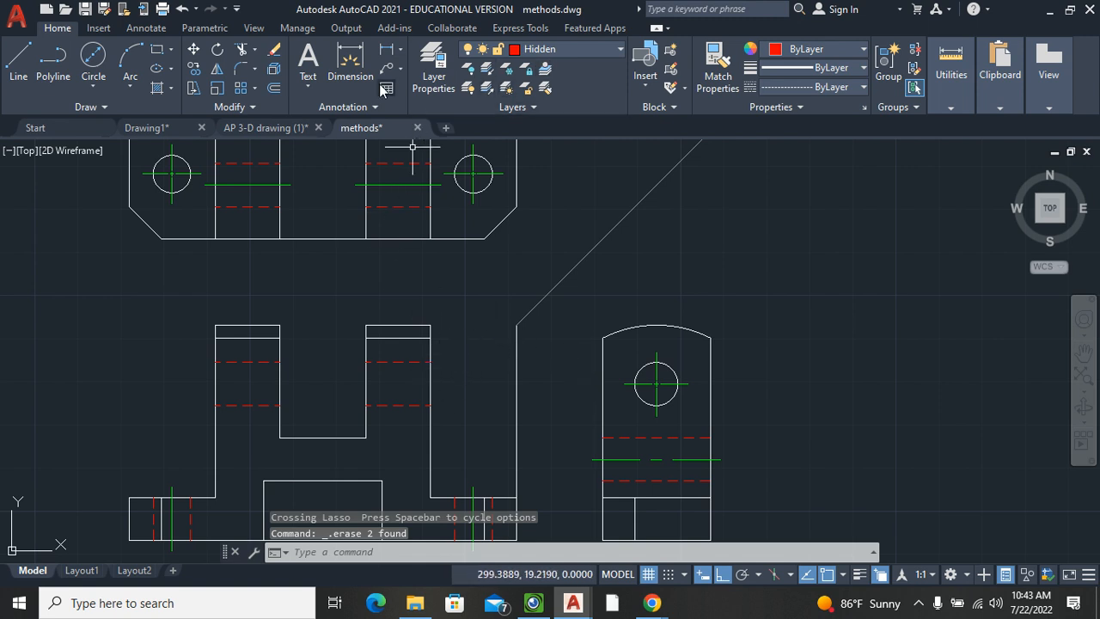
Step: Add a centerline between the pair of hidden hole lines in each of the front view's two uprights
{"action": "left_click", "coordinate": [149, 29]}
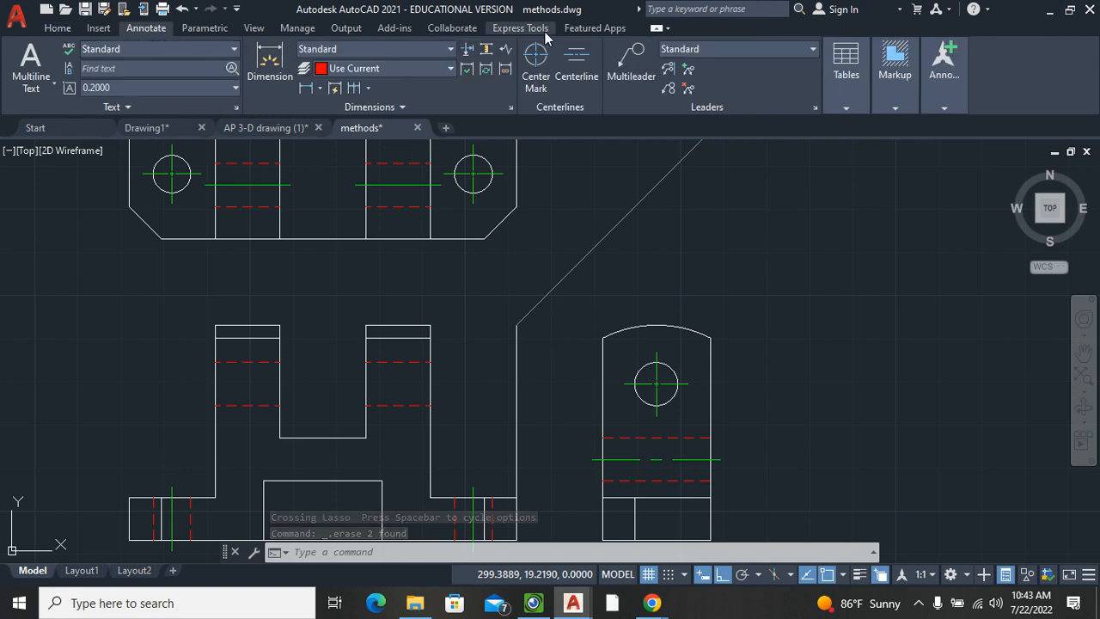
{"action": "left_click", "coordinate": [575, 60]}
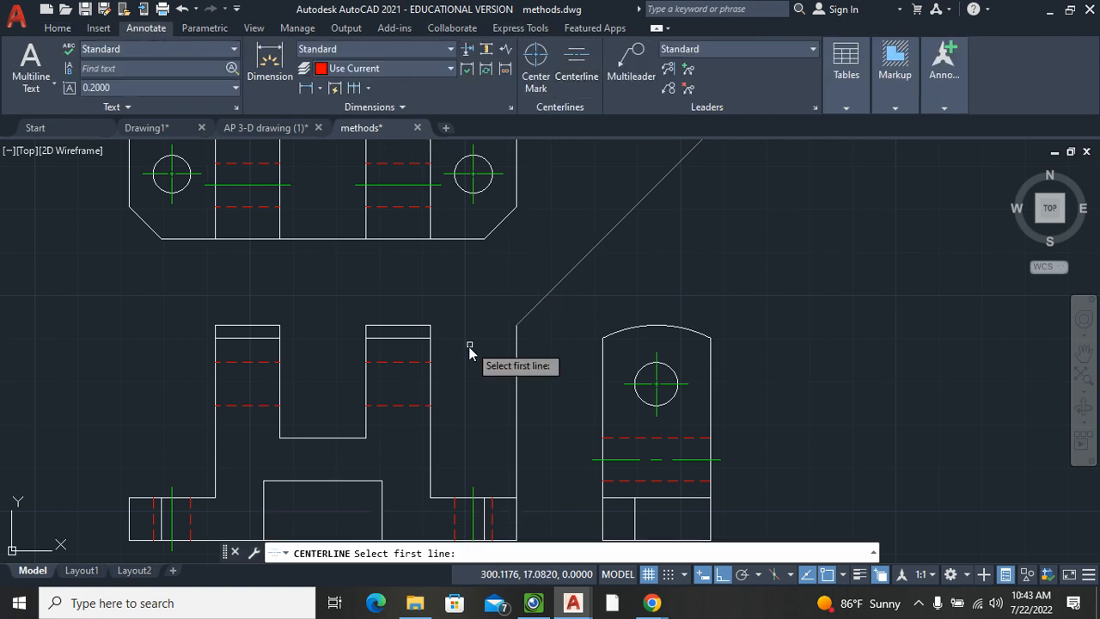
{"action": "left_click", "coordinate": [421, 363]}
{"action": "left_click", "coordinate": [418, 405]}
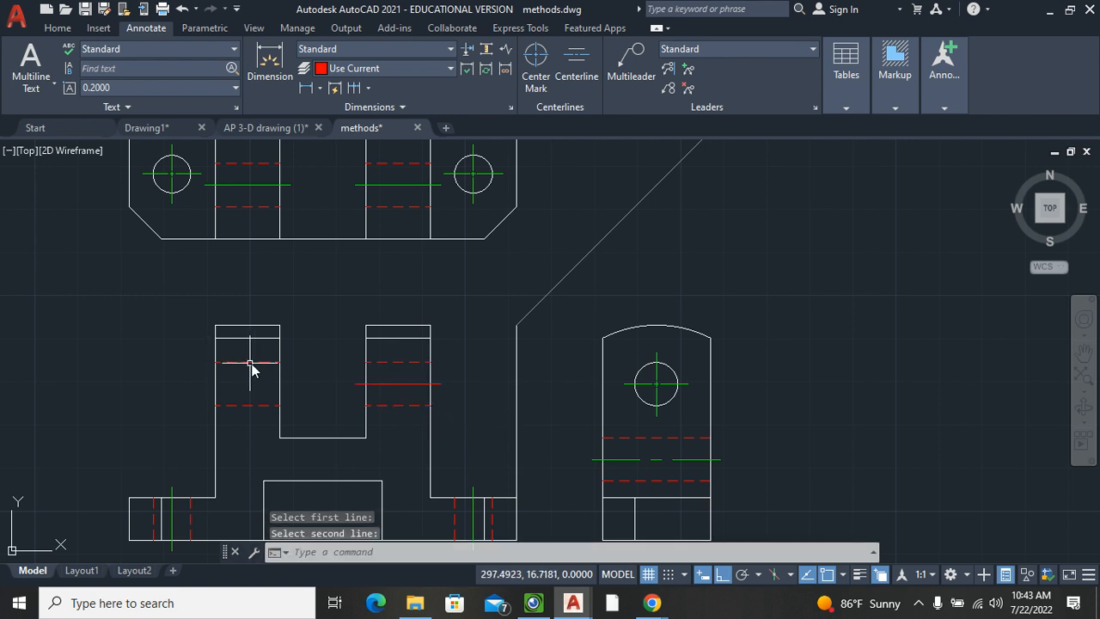
{"action": "left_click", "coordinate": [250, 363]}
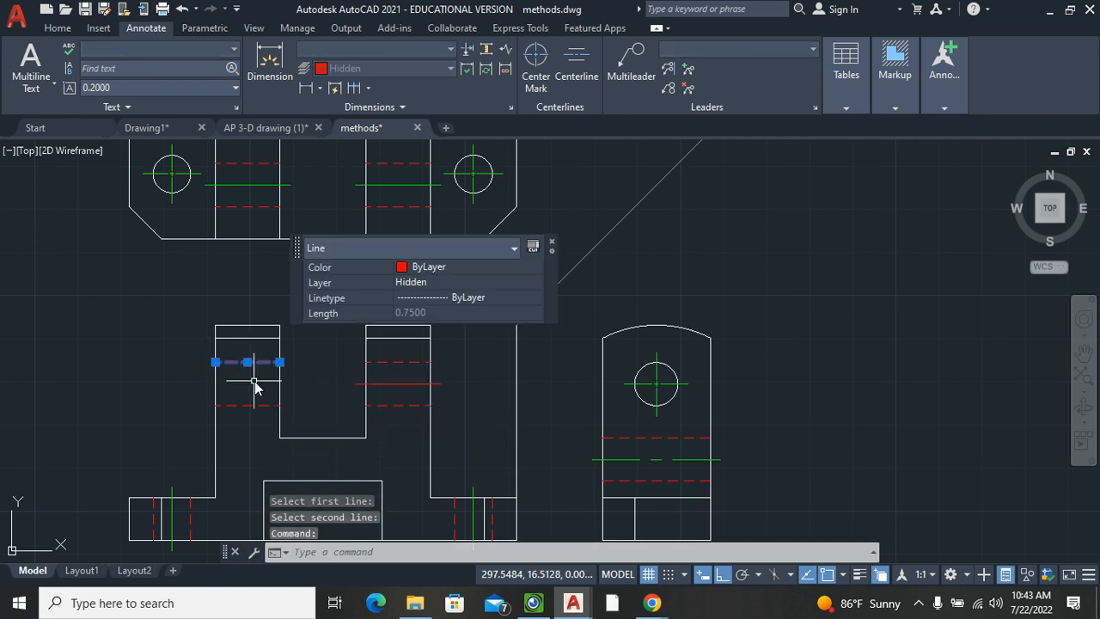
{"action": "left_click", "coordinate": [576, 62]}
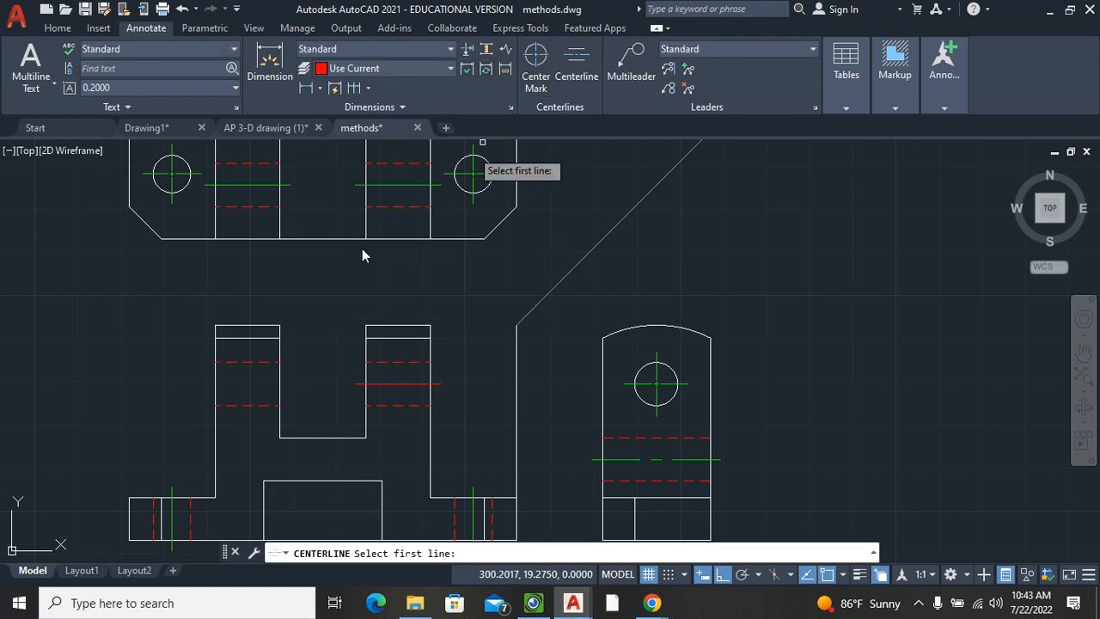
{"action": "left_click", "coordinate": [250, 363]}
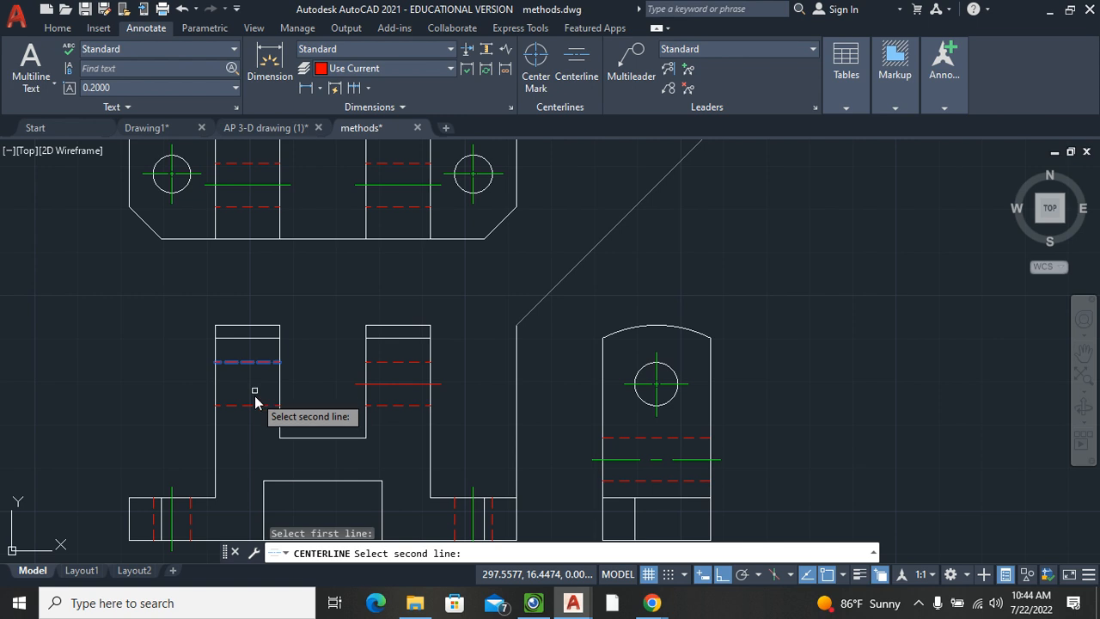
{"action": "left_click", "coordinate": [250, 409]}
{"action": "left_click", "coordinate": [249, 406]}
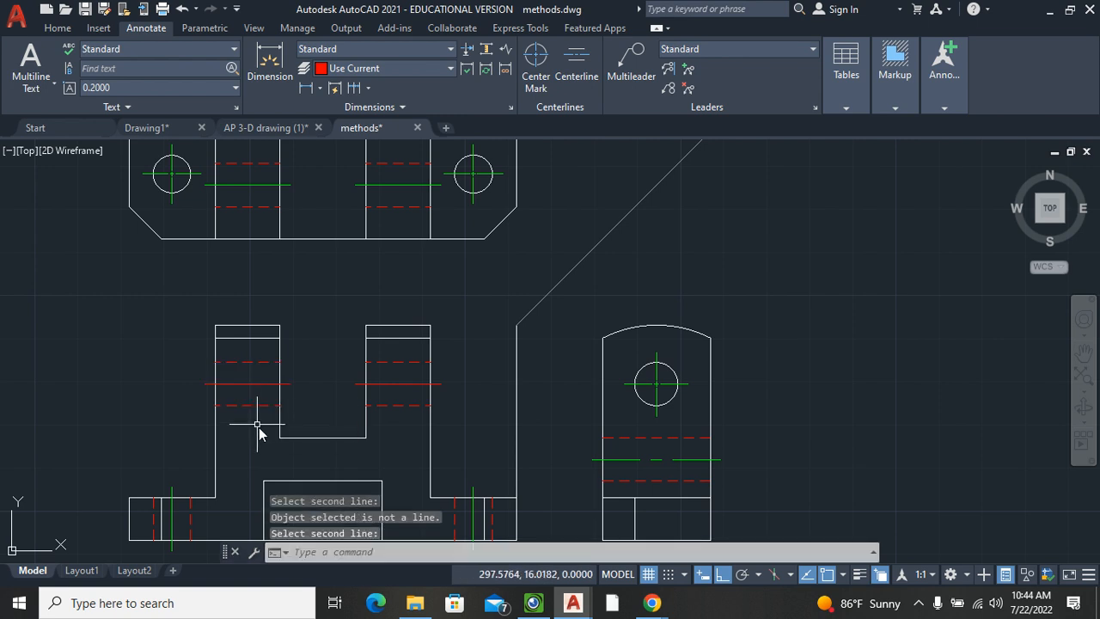
{"action": "key", "text": "Escape"}
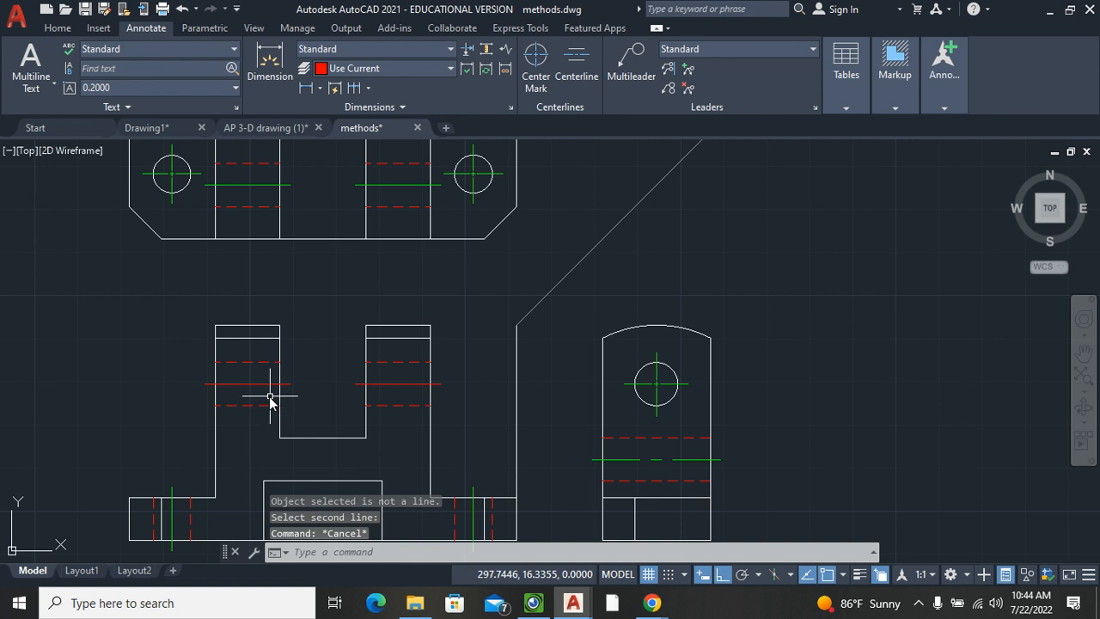
Step: Move both upright centerlines in the front view to the Center layer
{"action": "left_click", "coordinate": [252, 385]}
{"action": "left_click", "coordinate": [405, 384]}
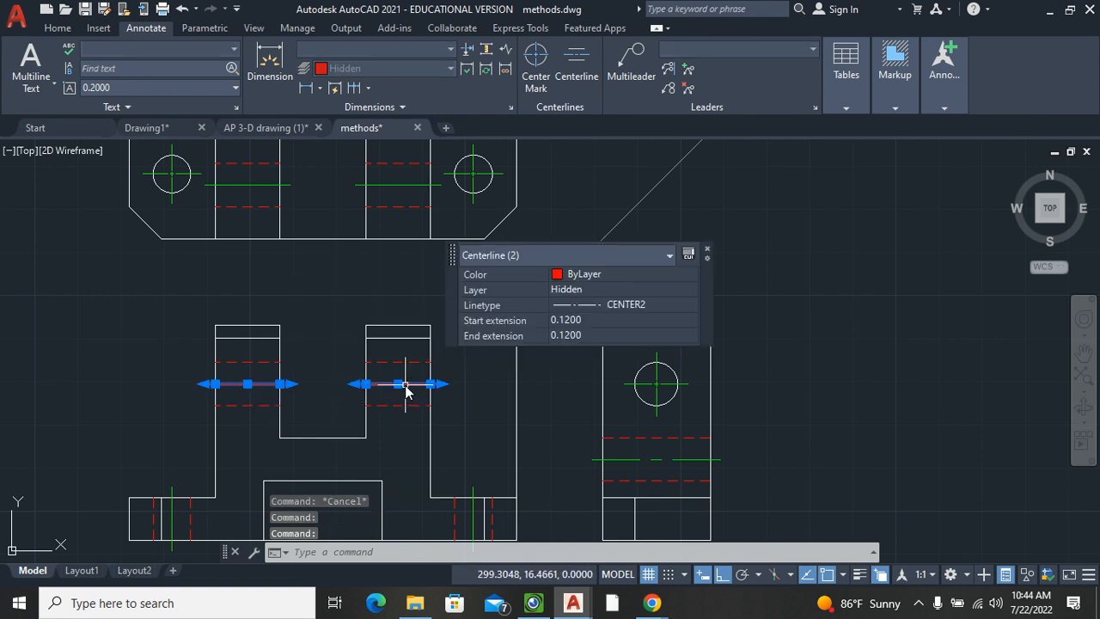
{"action": "left_click", "coordinate": [585, 289]}
{"action": "left_click", "coordinate": [585, 290]}
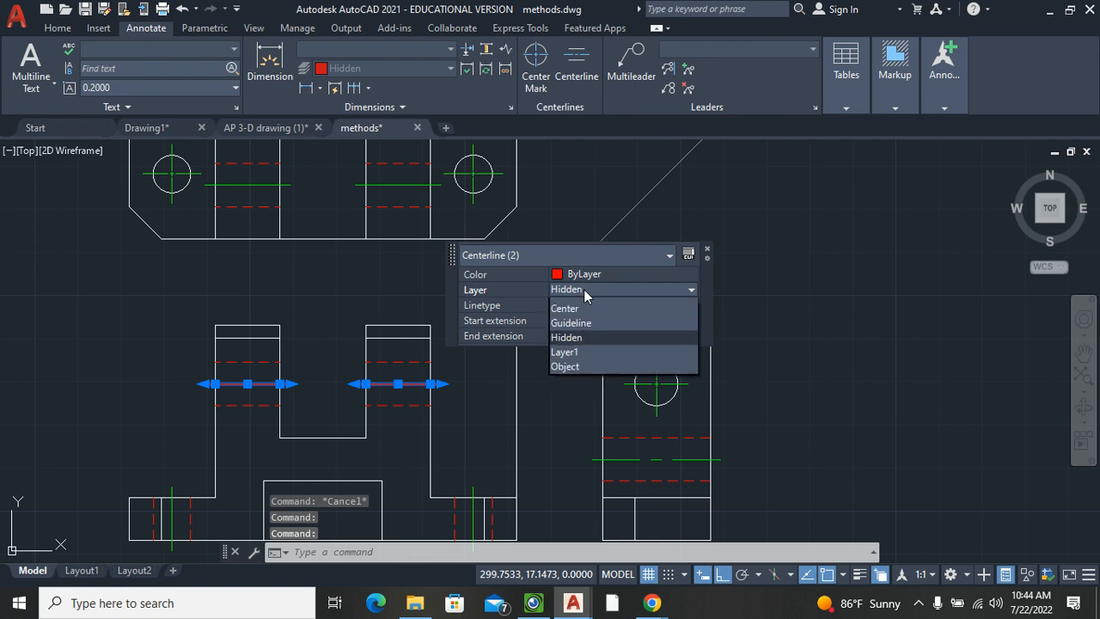
{"action": "left_click", "coordinate": [572, 333]}
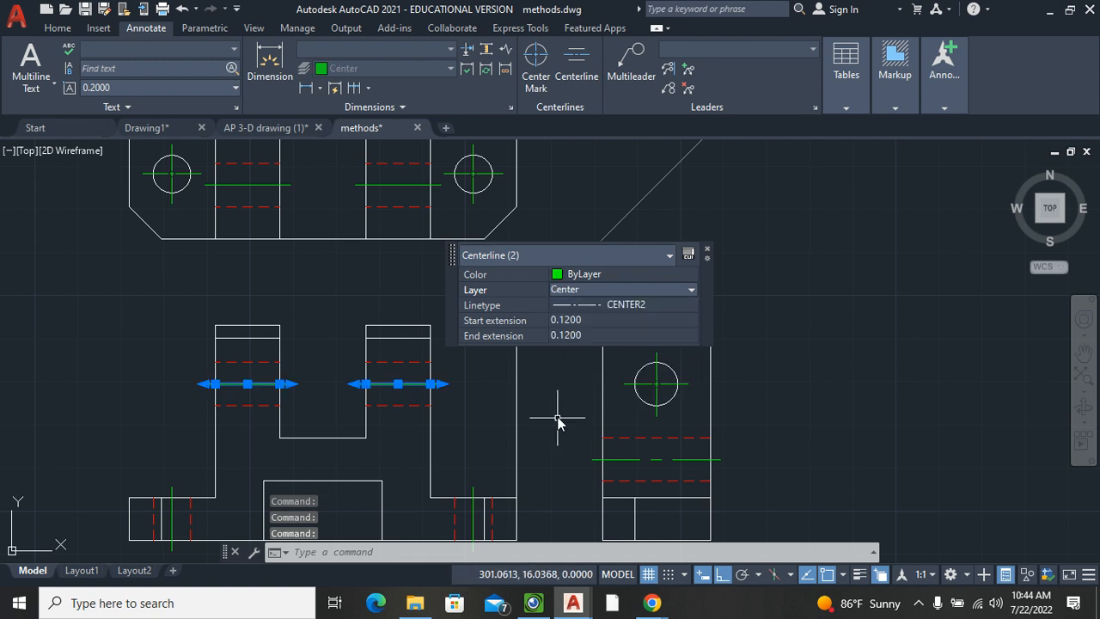
{"action": "key", "text": "Escape"}
{"action": "scroll", "coordinate": [564, 418], "scroll_direction": "down", "scroll_amount": 4}
{"action": "scroll", "coordinate": [557, 349], "scroll_direction": "up", "scroll_amount": 3}
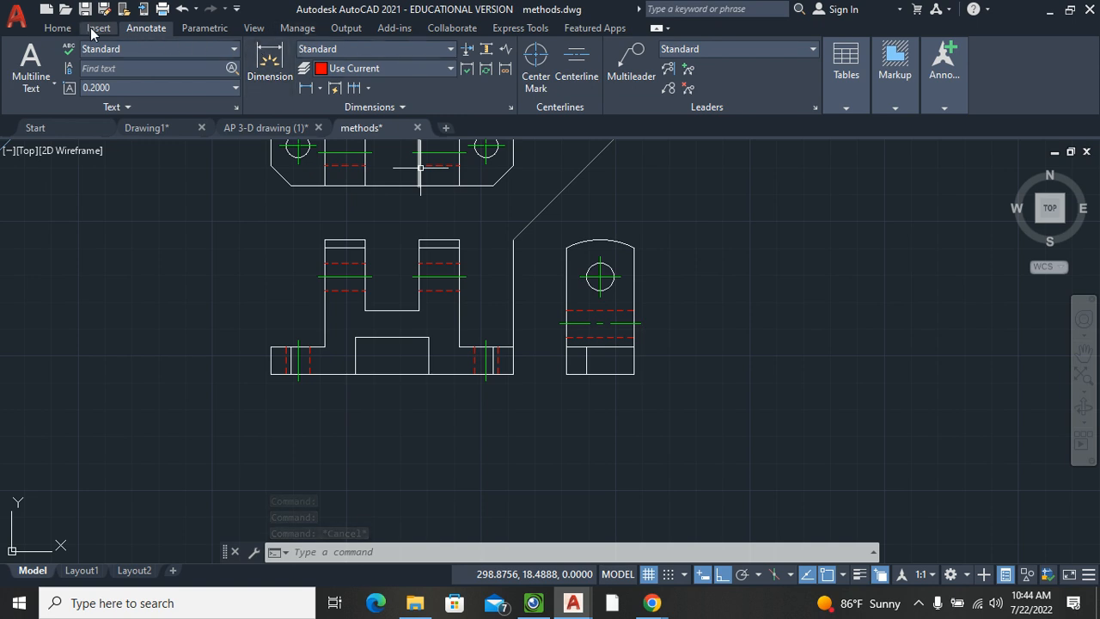
Step: Trim the leftover vertical line above the front view's right foot and the base line across the bottom notch
{"action": "left_click", "coordinate": [58, 28]}
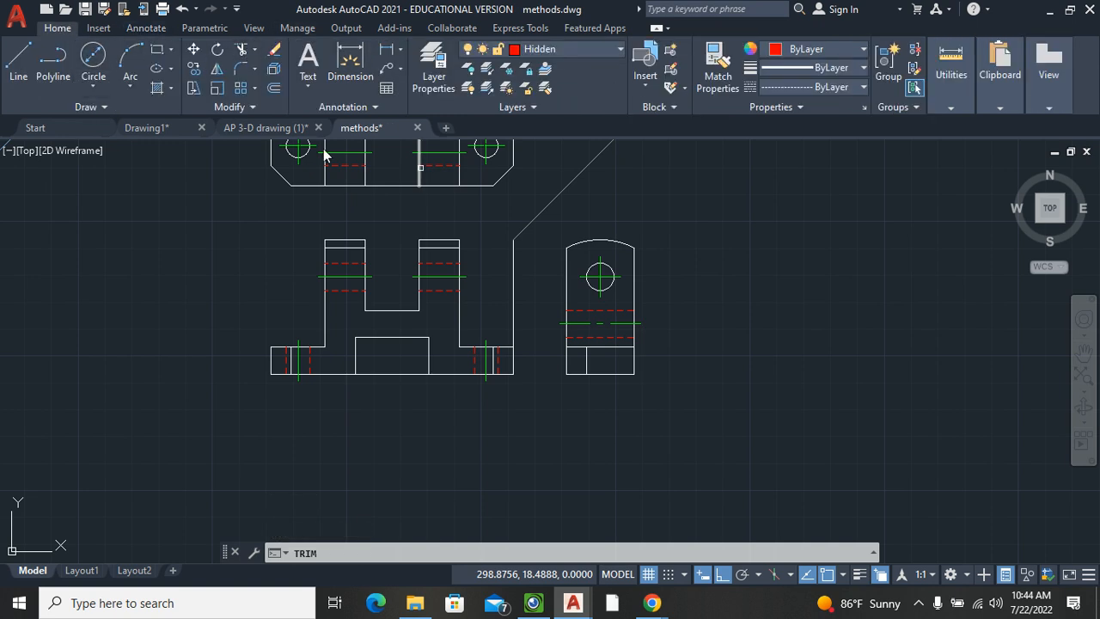
{"action": "left_click", "coordinate": [485, 277]}
{"action": "left_click", "coordinate": [391, 394]}
{"action": "key", "text": "Return"}
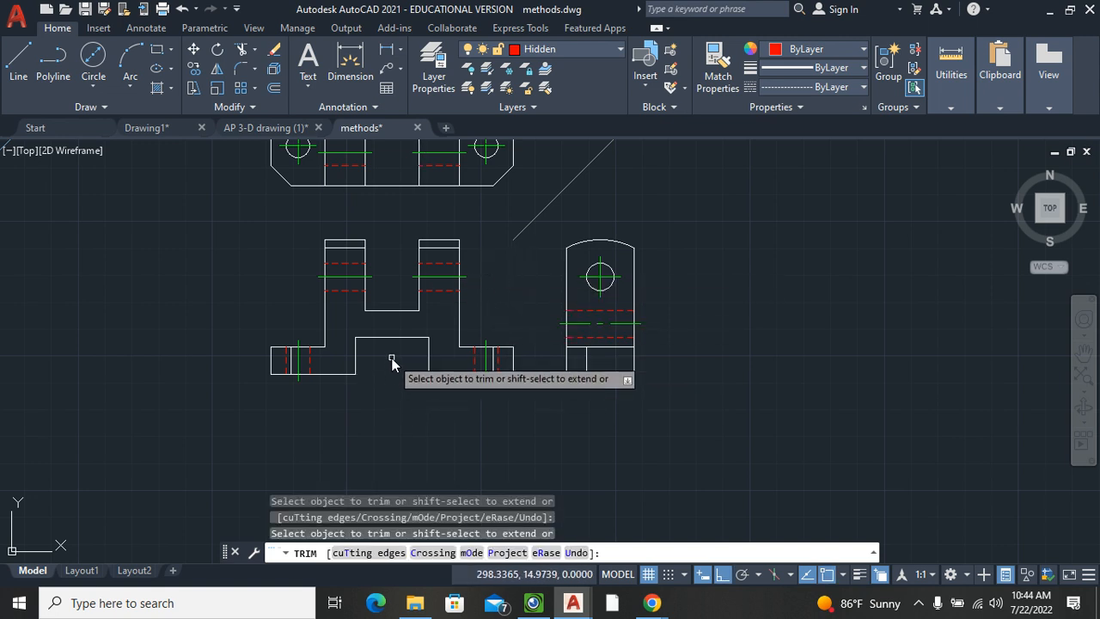
{"action": "key", "text": "Escape"}
{"action": "middle_click_drag", "start_coordinate": [407, 440], "coordinate": [349, 472]}
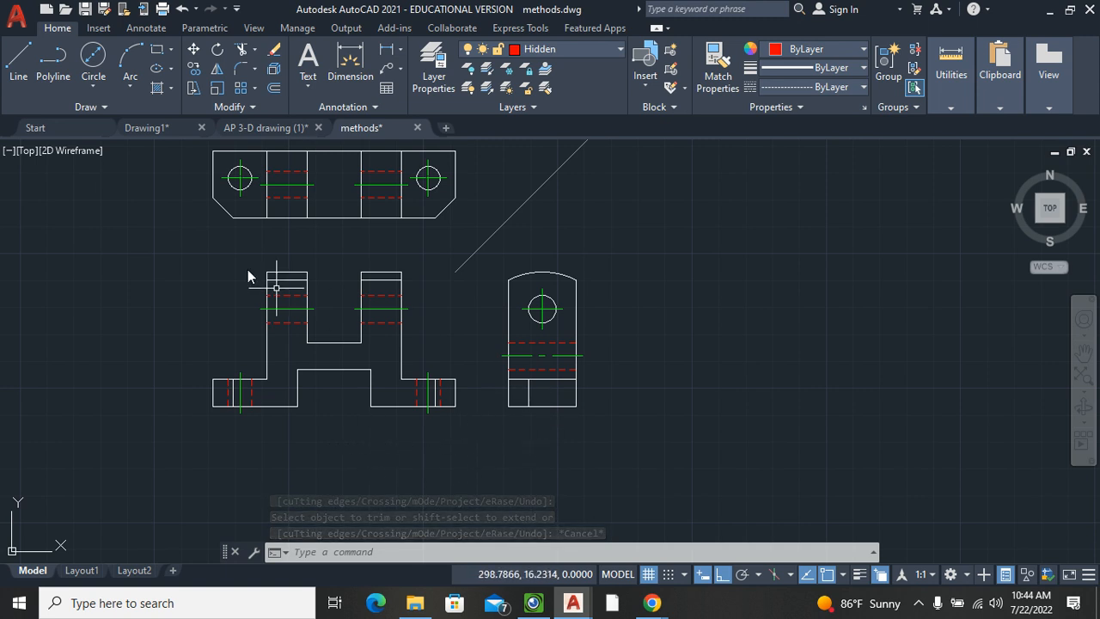
{"action": "left_click", "coordinate": [18, 60]}
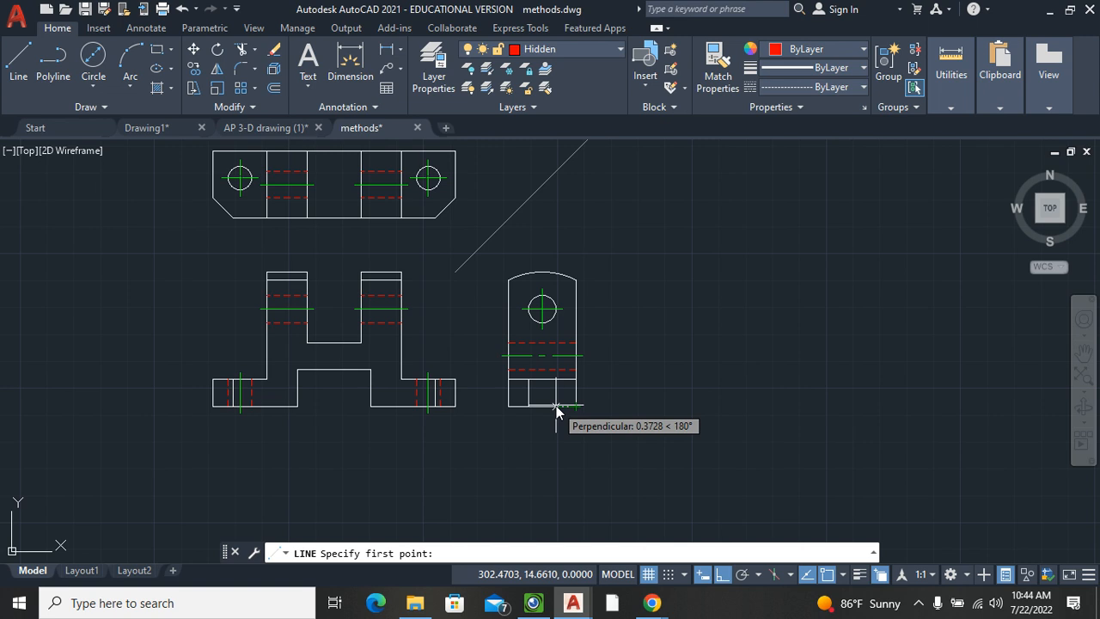
{"action": "type", "text": "."}
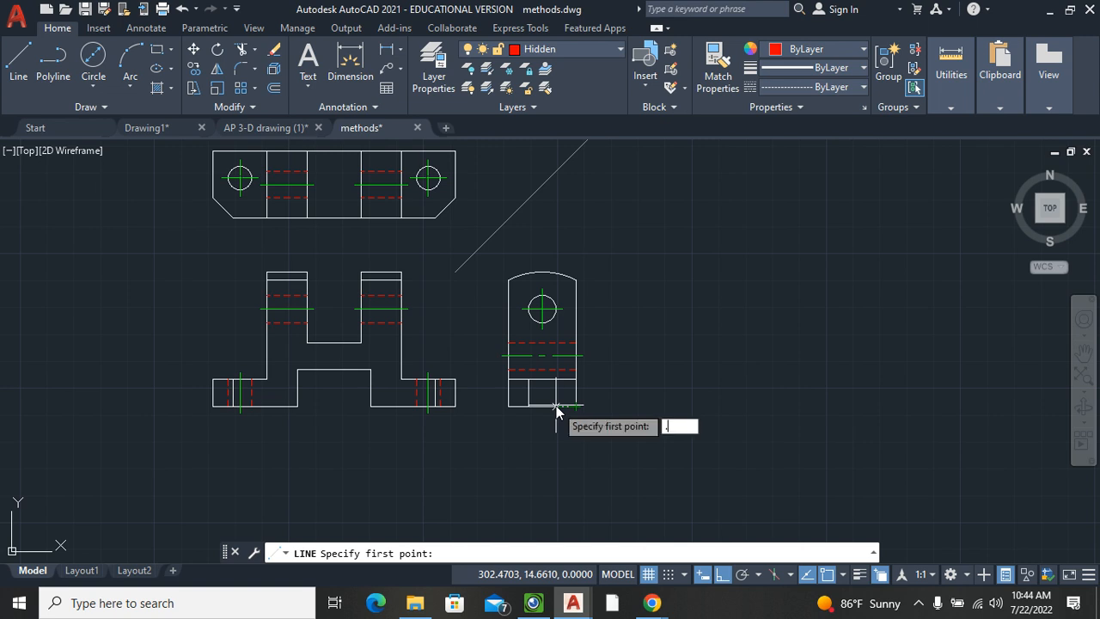
{"action": "type", "text": "5"}
{"action": "key", "text": "Return"}
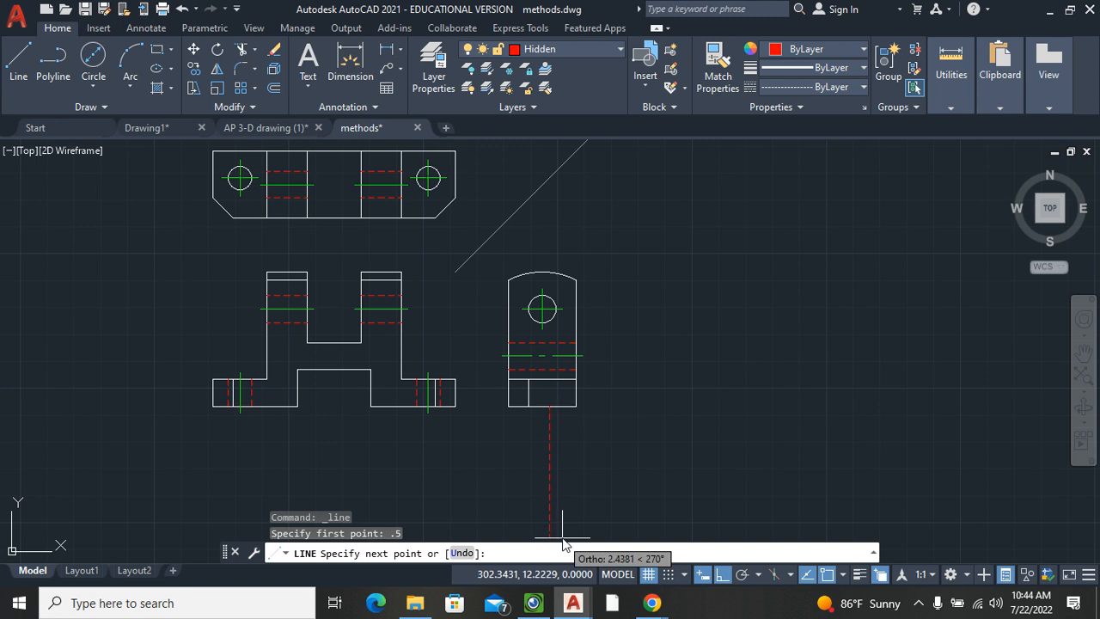
{"action": "key", "text": "Escape"}
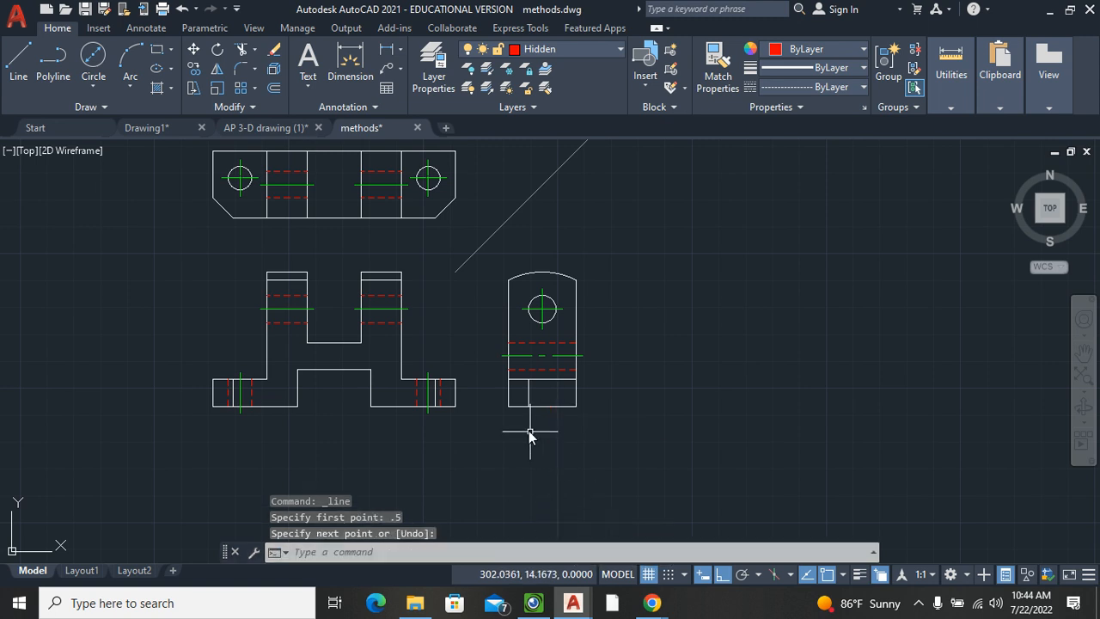
Step: Draw a vertical hidden guide line about 0.7 long downward from the side view's base, starting 0.5 from its lower-right corner
{"action": "scroll", "coordinate": [513, 430], "scroll_direction": "up", "scroll_amount": 4}
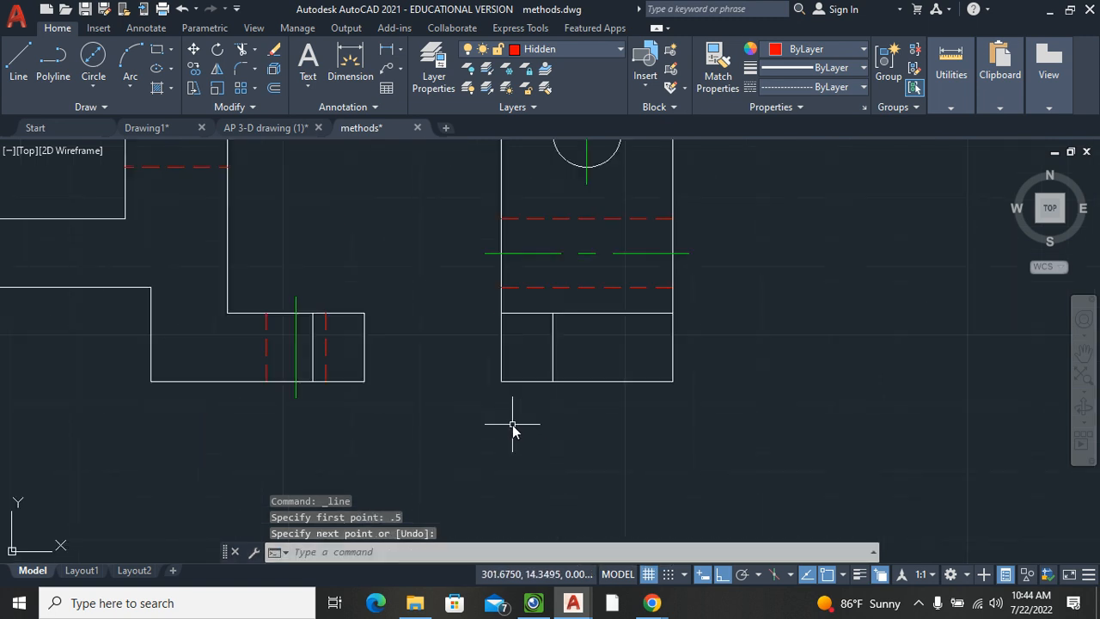
{"action": "left_click", "coordinate": [16, 53]}
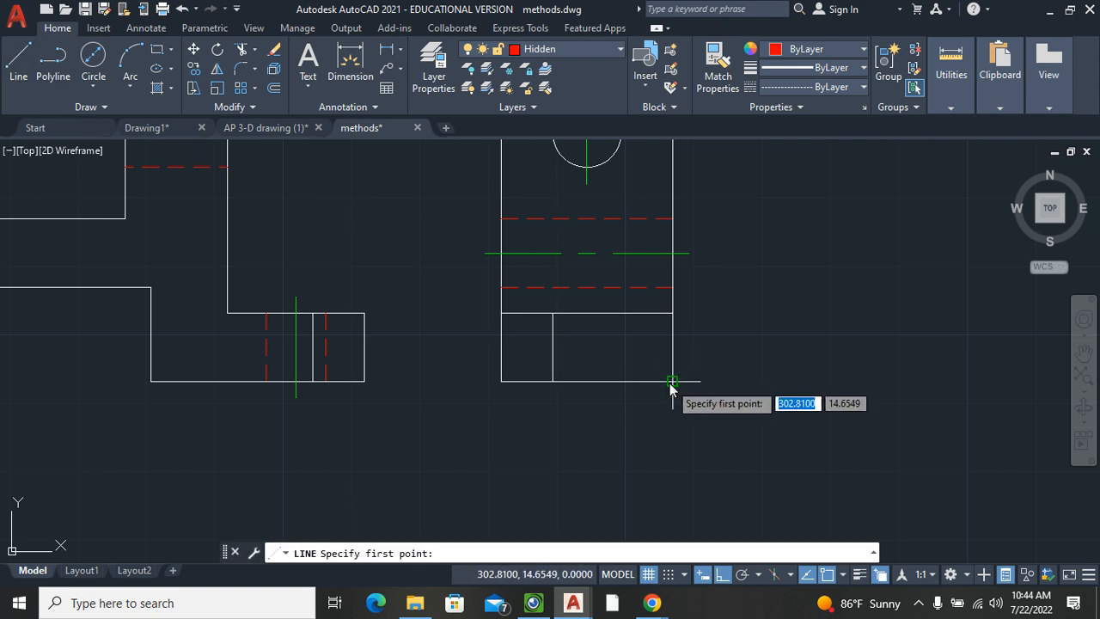
{"action": "type", "text": "."}
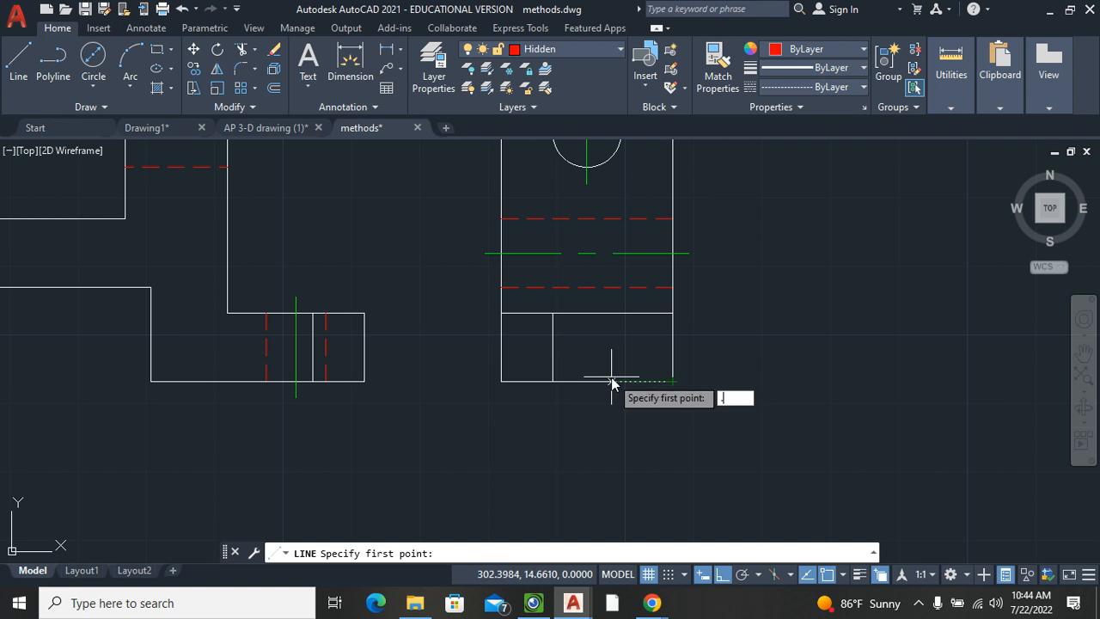
{"action": "type", "text": "5"}
{"action": "key", "text": "Return"}
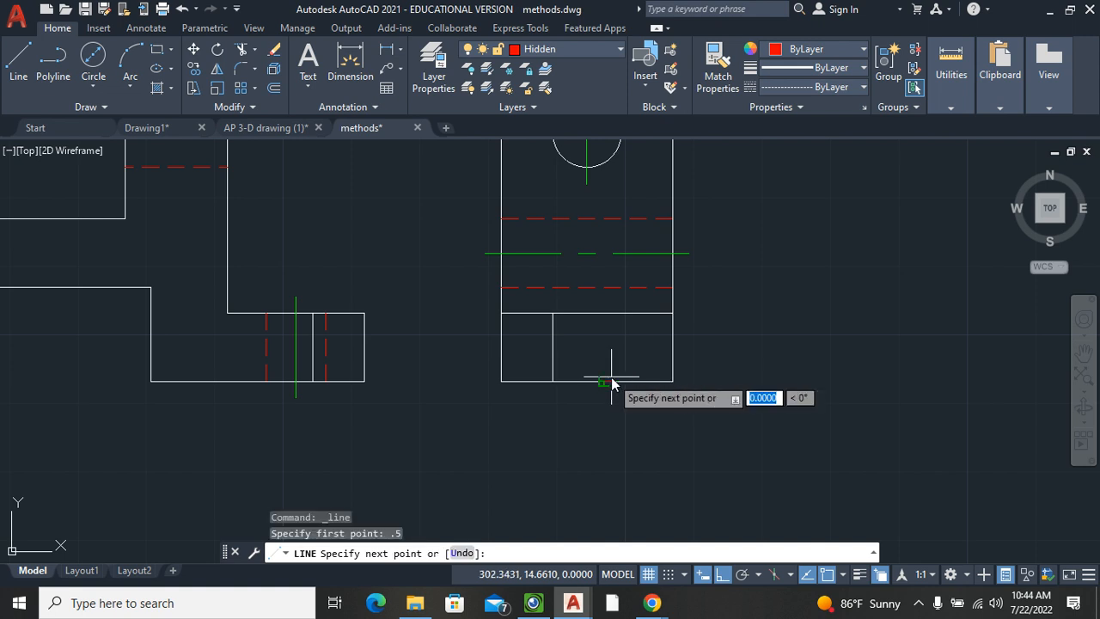
{"action": "left_click", "coordinate": [584, 474]}
{"action": "key", "text": "Return"}
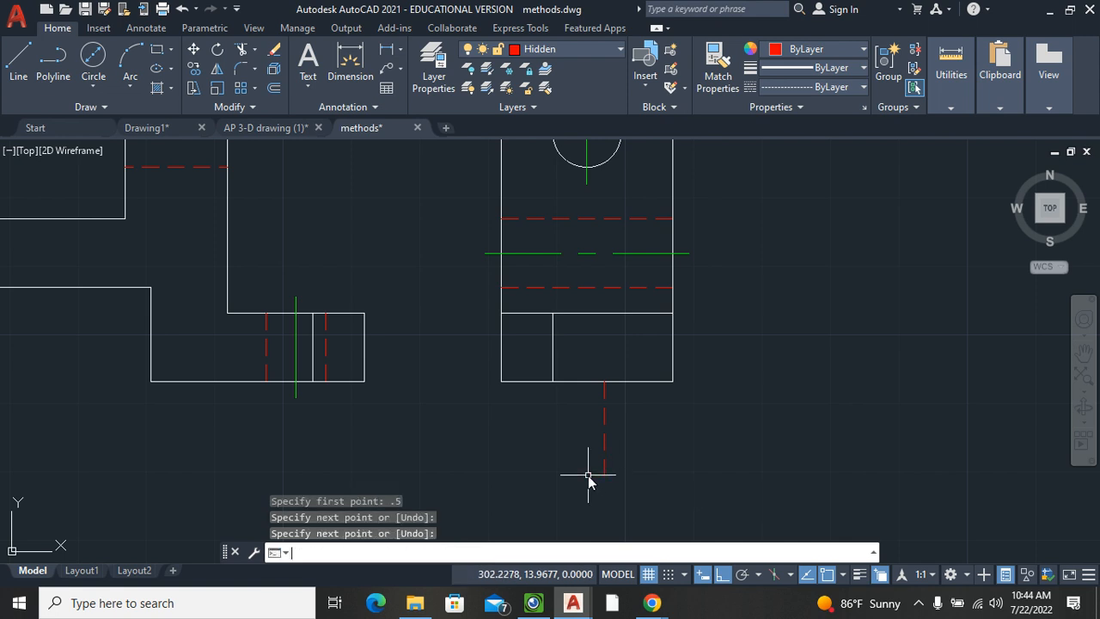
Step: Copy the front view right foot's hidden lines and centerline onto the guide line at the side view's base, and erase the guide
{"action": "left_click", "coordinate": [325, 352]}
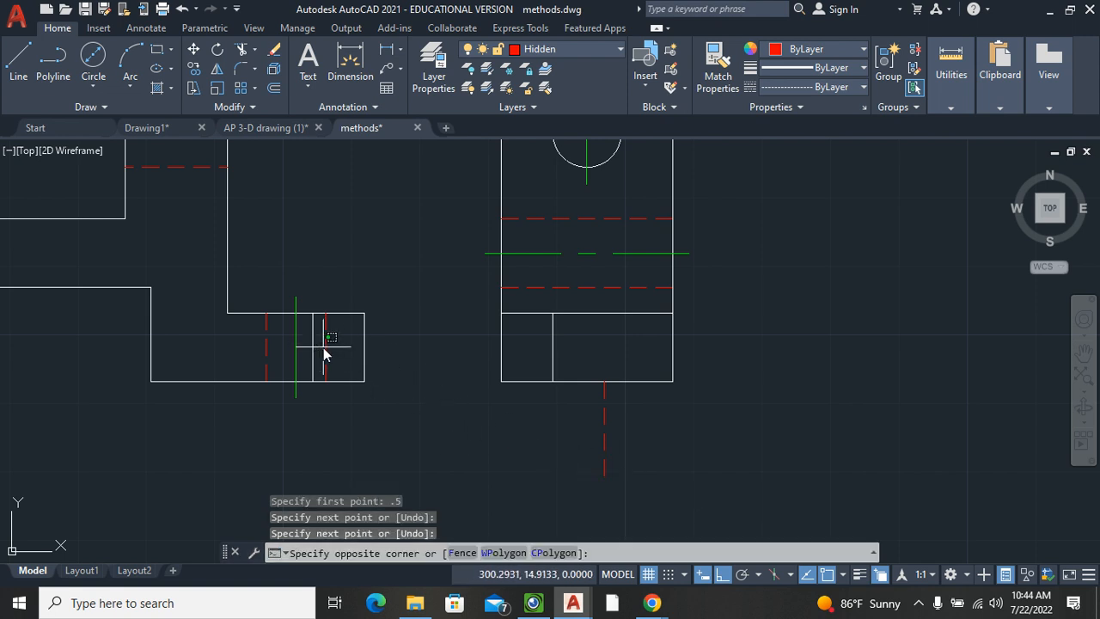
{"action": "left_click", "coordinate": [327, 353]}
{"action": "left_click", "coordinate": [336, 344]}
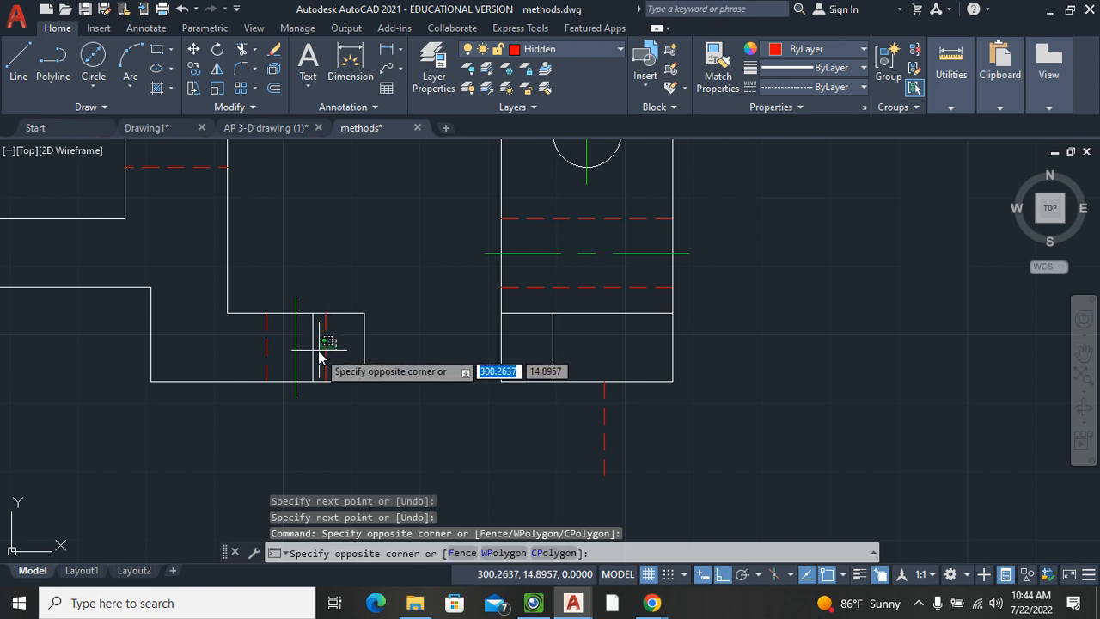
{"action": "left_click", "coordinate": [319, 353]}
{"action": "mouse_move", "coordinate": [302, 348]}
{"action": "left_mouse_down"}
{"action": "mouse_move", "coordinate": [269, 361]}
{"action": "mouse_move", "coordinate": [249, 354]}
{"action": "left_mouse_up"}
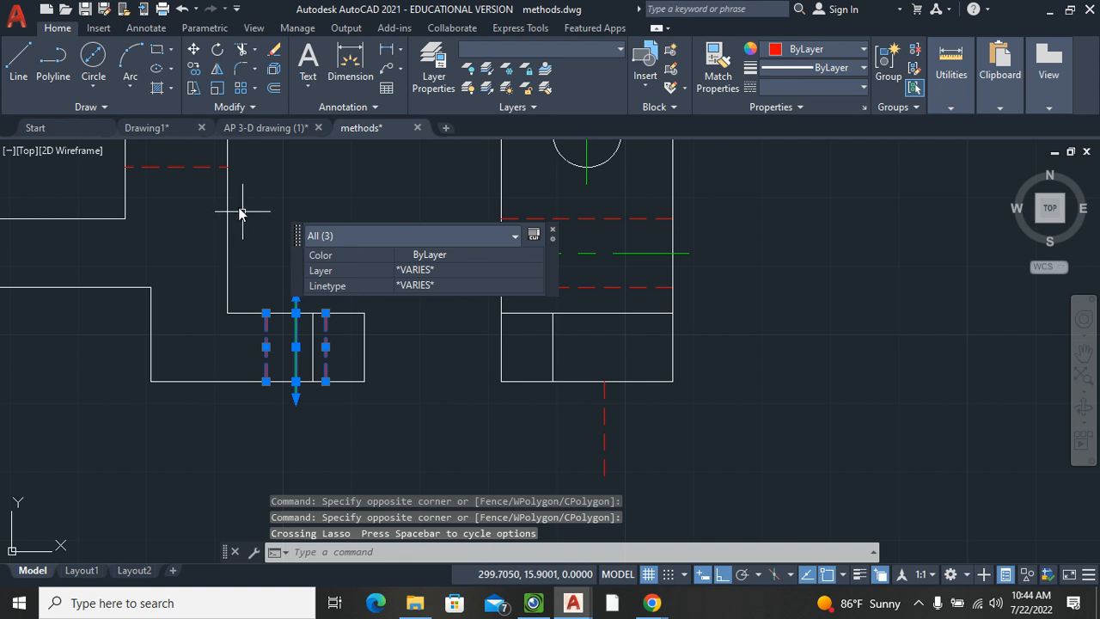
{"action": "left_click", "coordinate": [202, 69]}
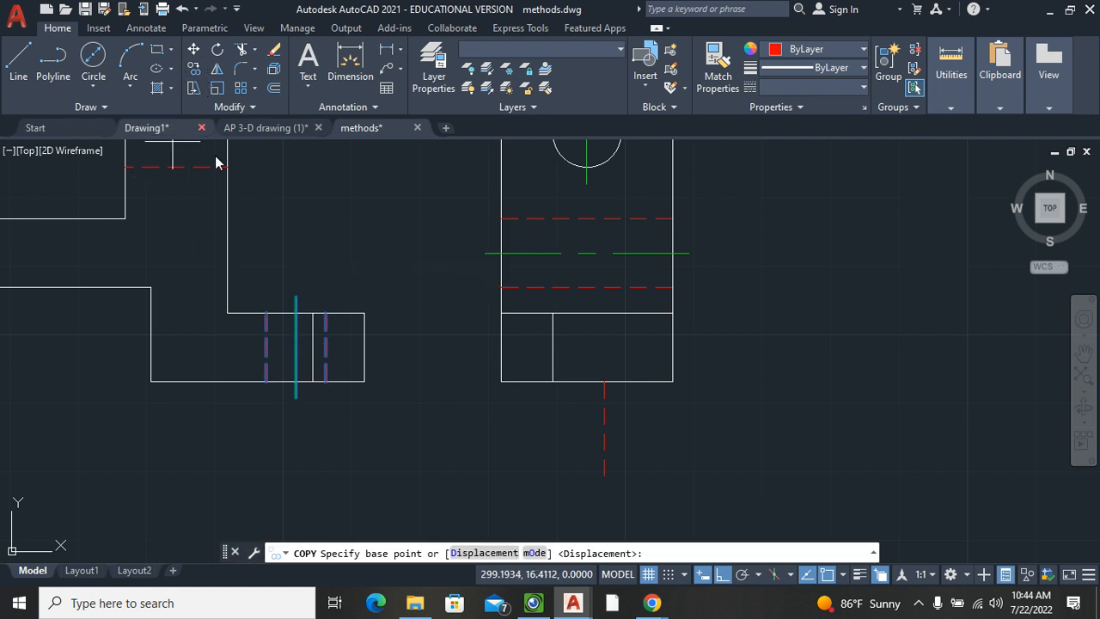
{"action": "left_click", "coordinate": [296, 381]}
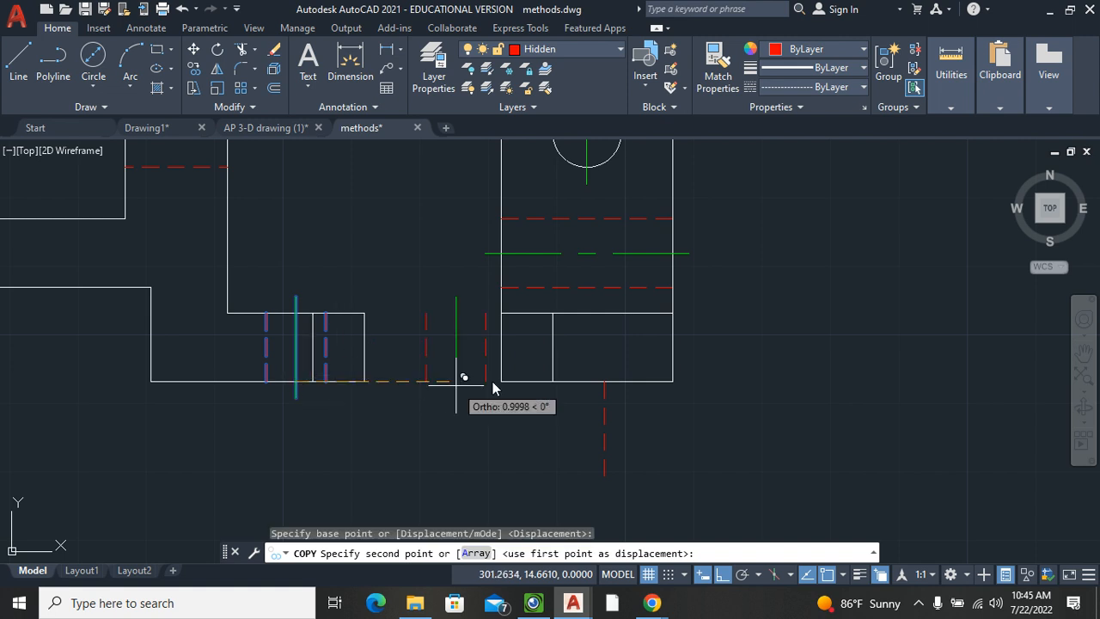
{"action": "left_click", "coordinate": [609, 391]}
{"action": "key", "text": "Escape"}
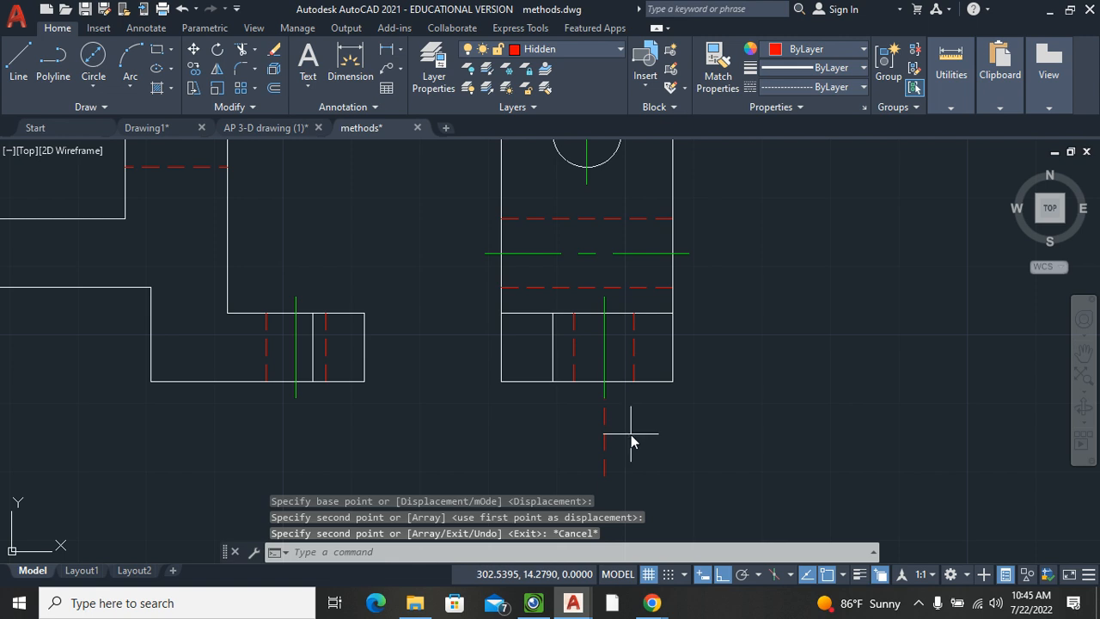
{"action": "left_click_drag", "start_coordinate": [631, 438], "coordinate": [532, 451]}
{"action": "key", "text": "Delete"}
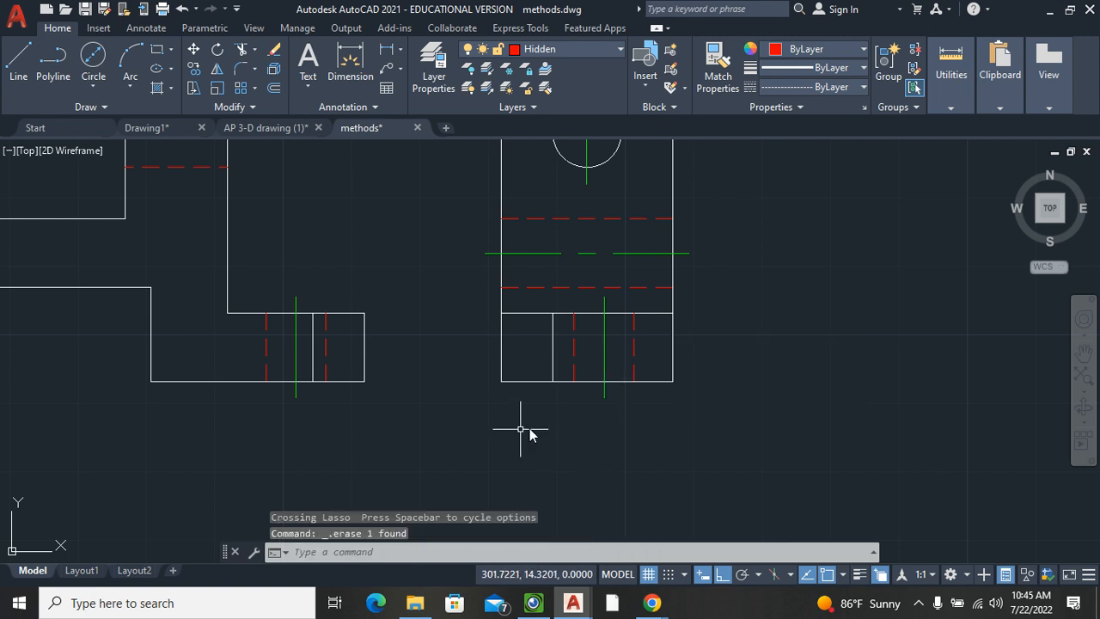
Step: Draw a horizontal projection line from the top view's right hole centerline to beyond the diagonal miter line
{"action": "scroll", "coordinate": [675, 460], "scroll_direction": "down", "scroll_amount": 3}
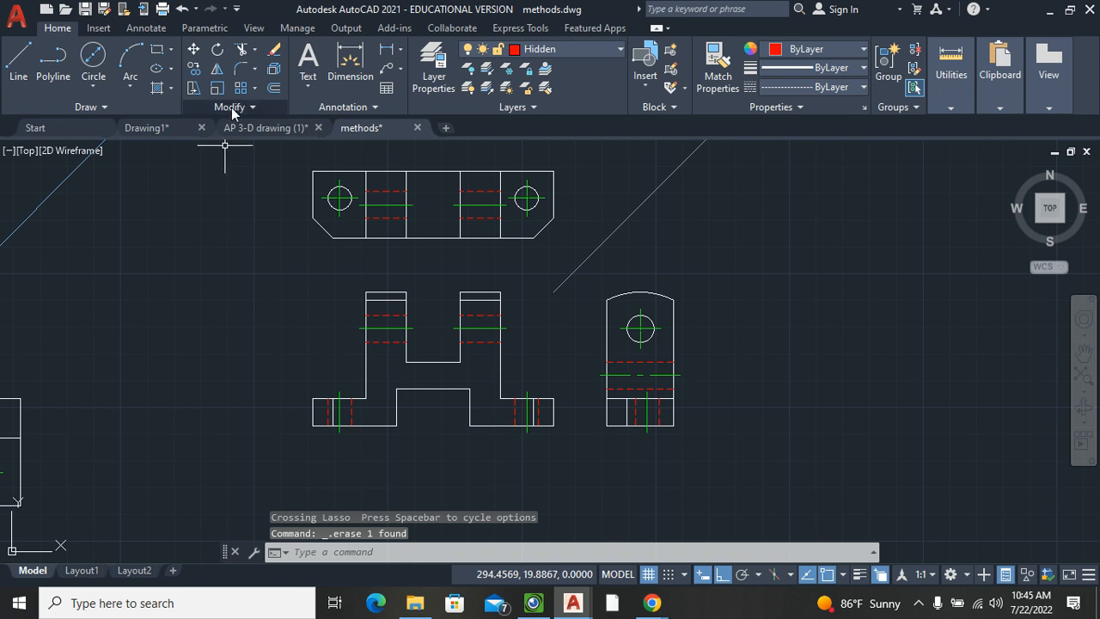
{"action": "left_click", "coordinate": [30, 79]}
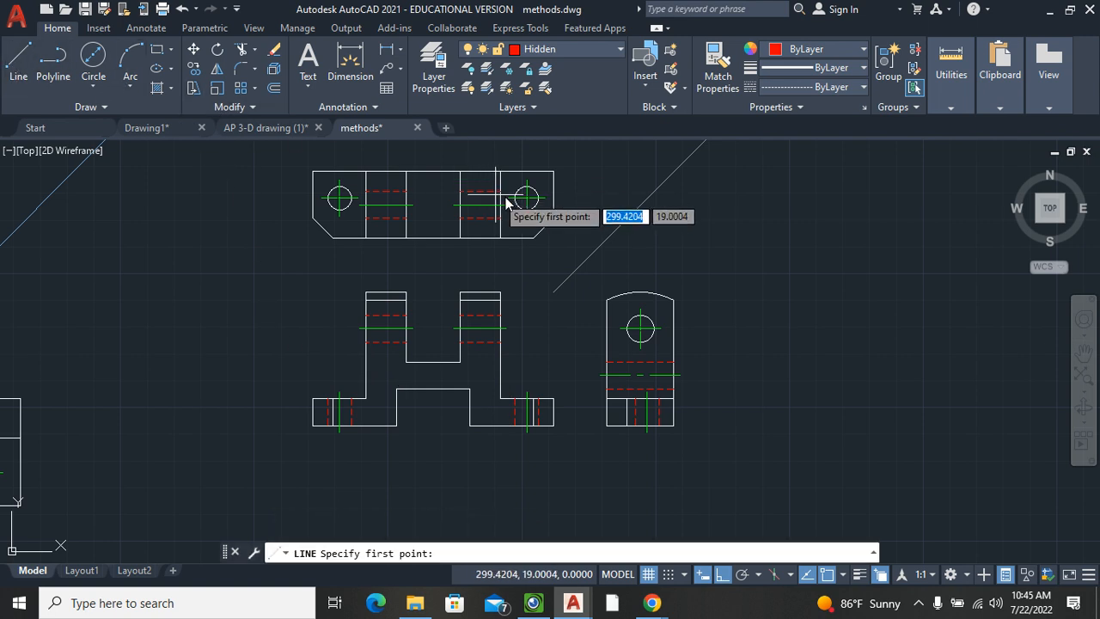
{"action": "left_click", "coordinate": [527, 198]}
{"action": "left_click", "coordinate": [745, 195]}
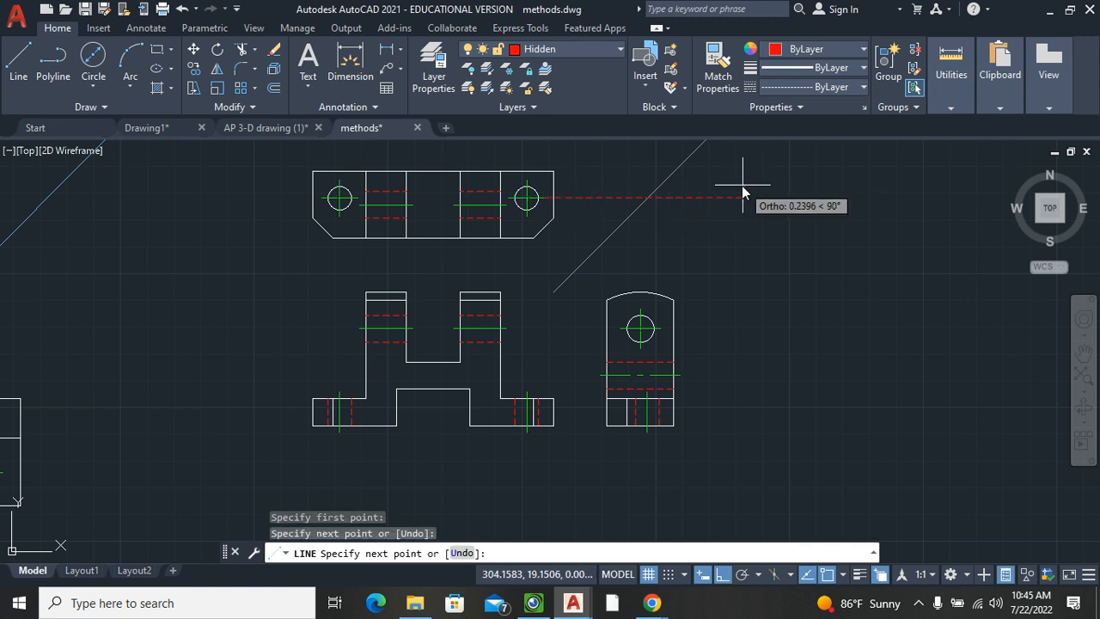
{"action": "key", "text": "Return"}
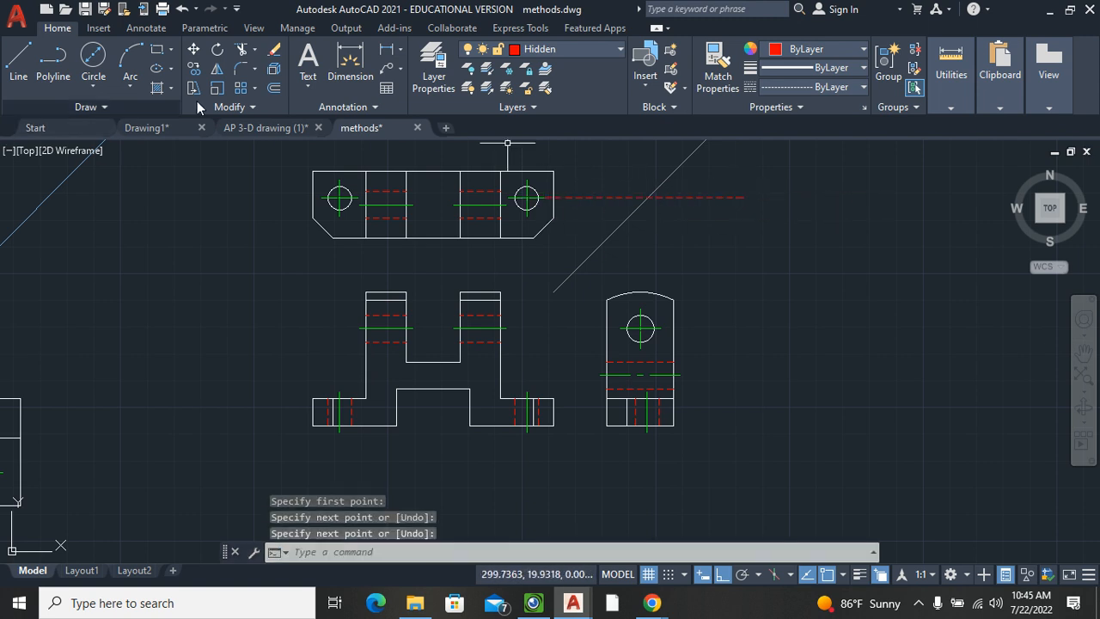
Step: Project a vertical line from the miter line intersection down through the side view, and check its alignment with the base hole's centerline
{"action": "left_click", "coordinate": [17, 58]}
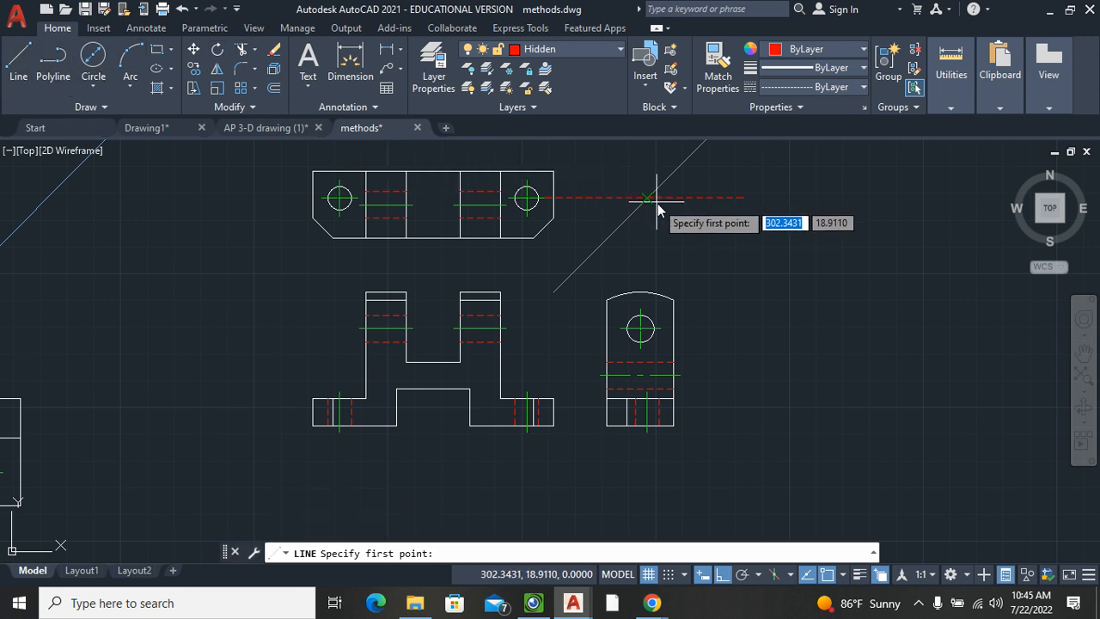
{"action": "scroll", "coordinate": [645, 200], "scroll_direction": "up", "scroll_amount": 6}
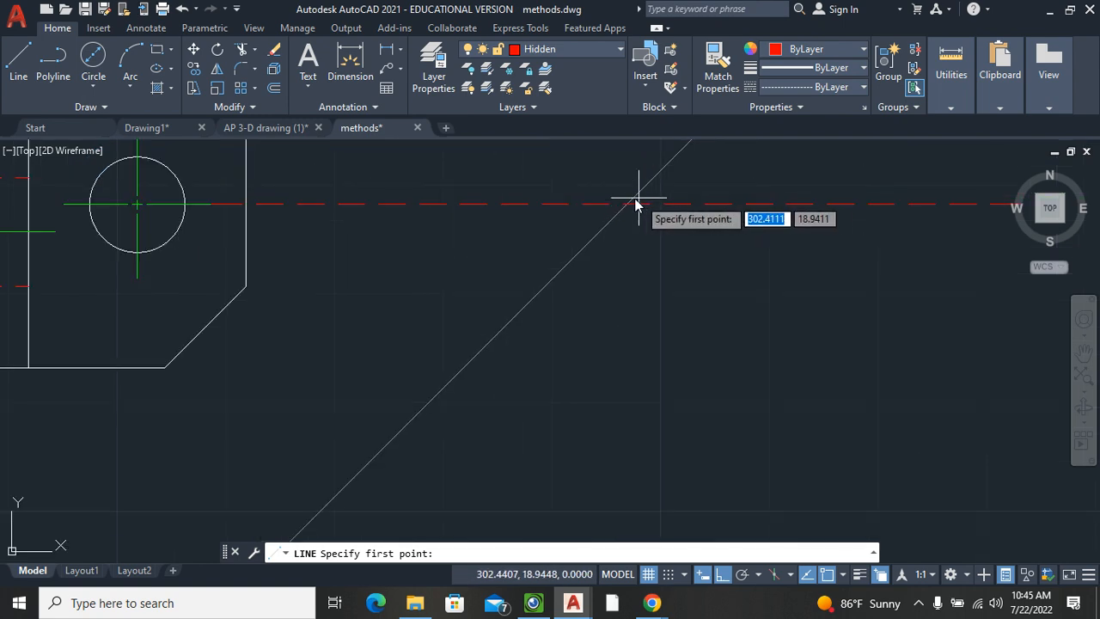
{"action": "left_click", "coordinate": [629, 203]}
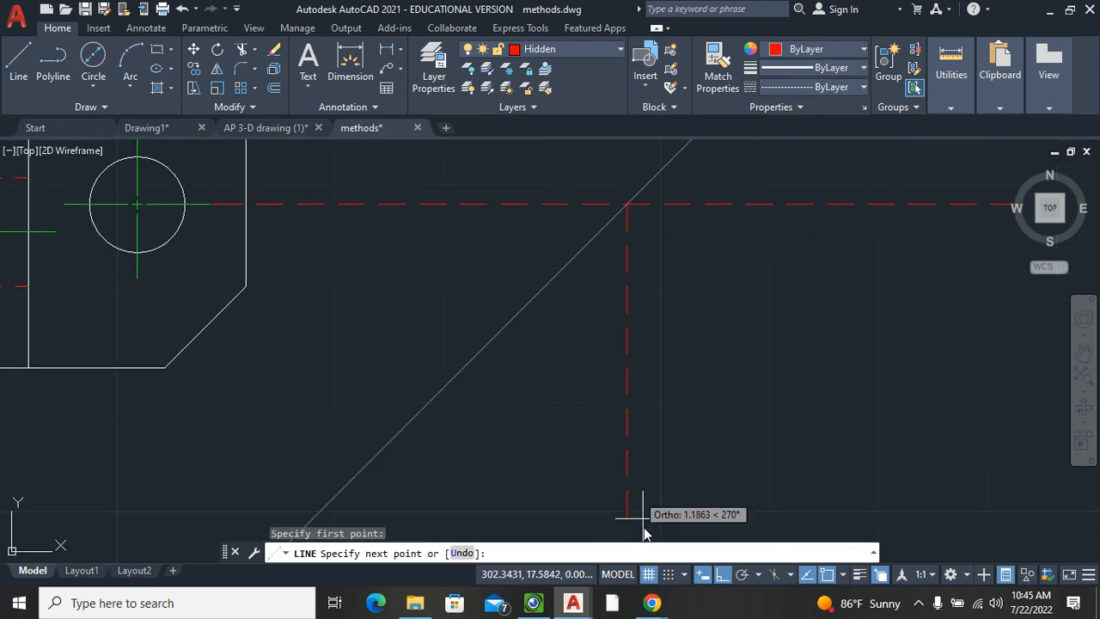
{"action": "scroll", "coordinate": [637, 494], "scroll_direction": "down", "scroll_amount": 5}
{"action": "scroll", "coordinate": [633, 412], "scroll_direction": "down", "scroll_amount": 5}
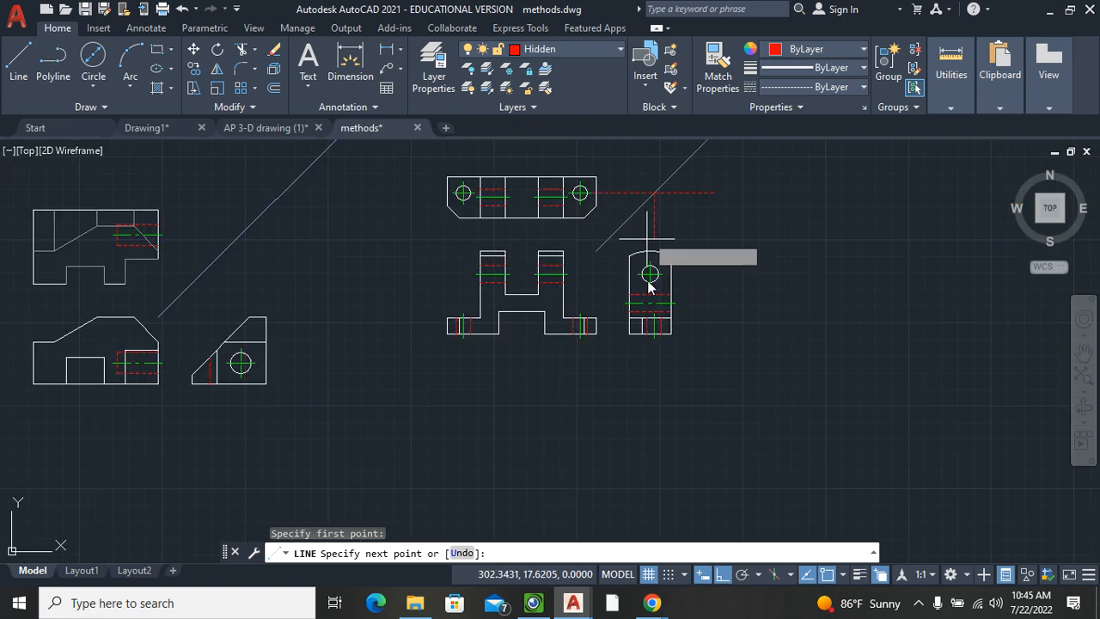
{"action": "left_click", "coordinate": [657, 381]}
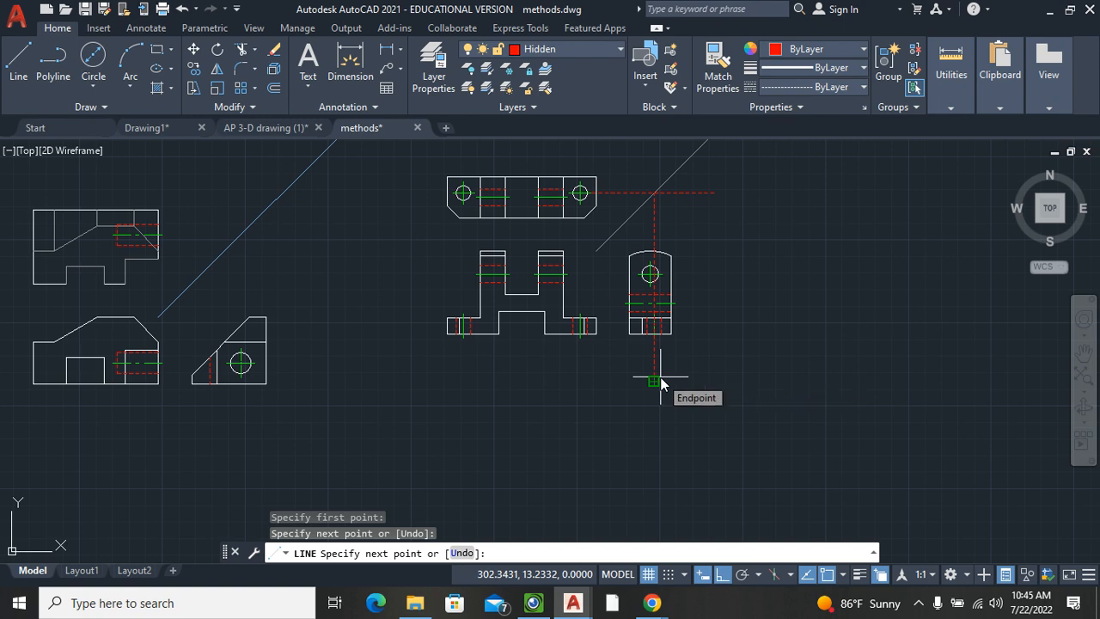
{"action": "key", "text": "Escape"}
{"action": "scroll", "coordinate": [653, 307], "scroll_direction": "up", "scroll_amount": 6}
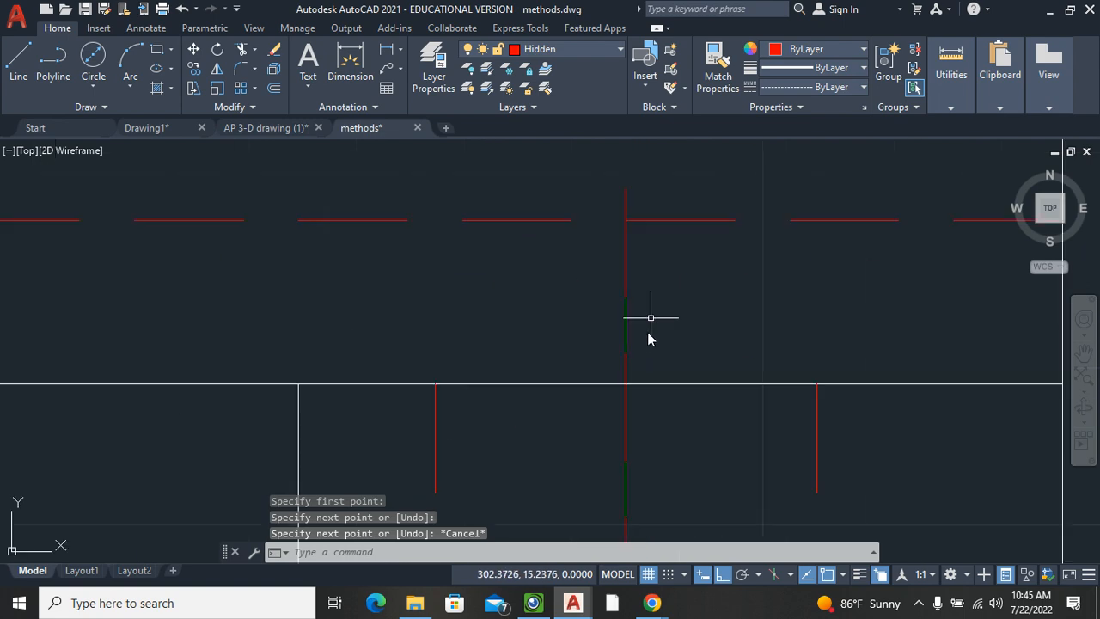
{"action": "scroll", "coordinate": [651, 271], "scroll_direction": "down", "scroll_amount": 6}
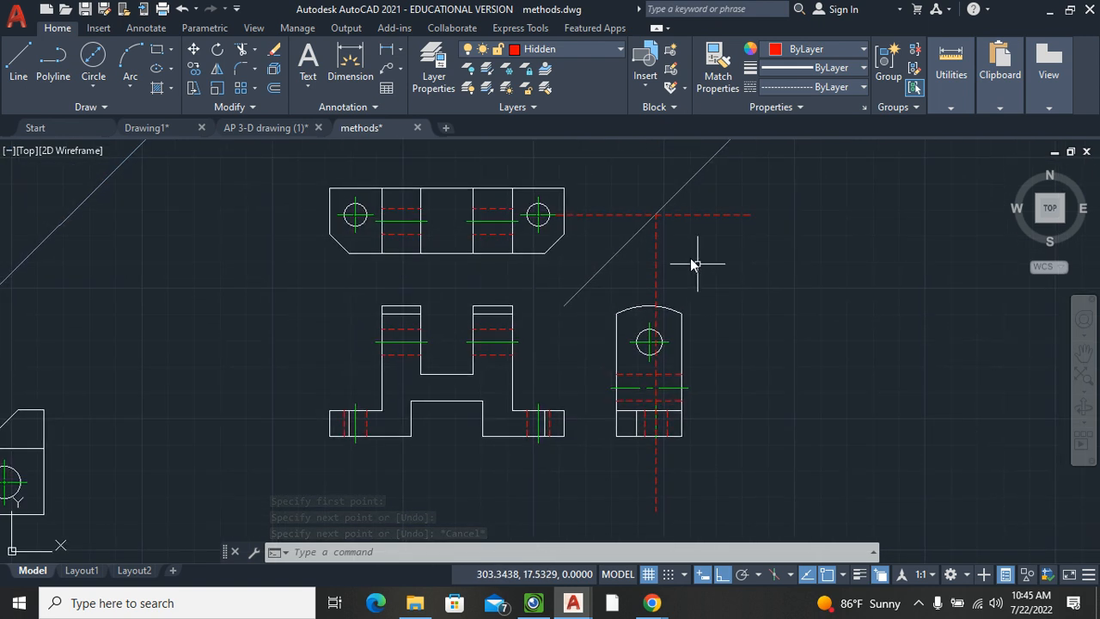
Step: Erase the horizontal and vertical projection lines used to check the side view's base hole
{"action": "left_click", "coordinate": [696, 215]}
{"action": "left_click", "coordinate": [656, 262]}
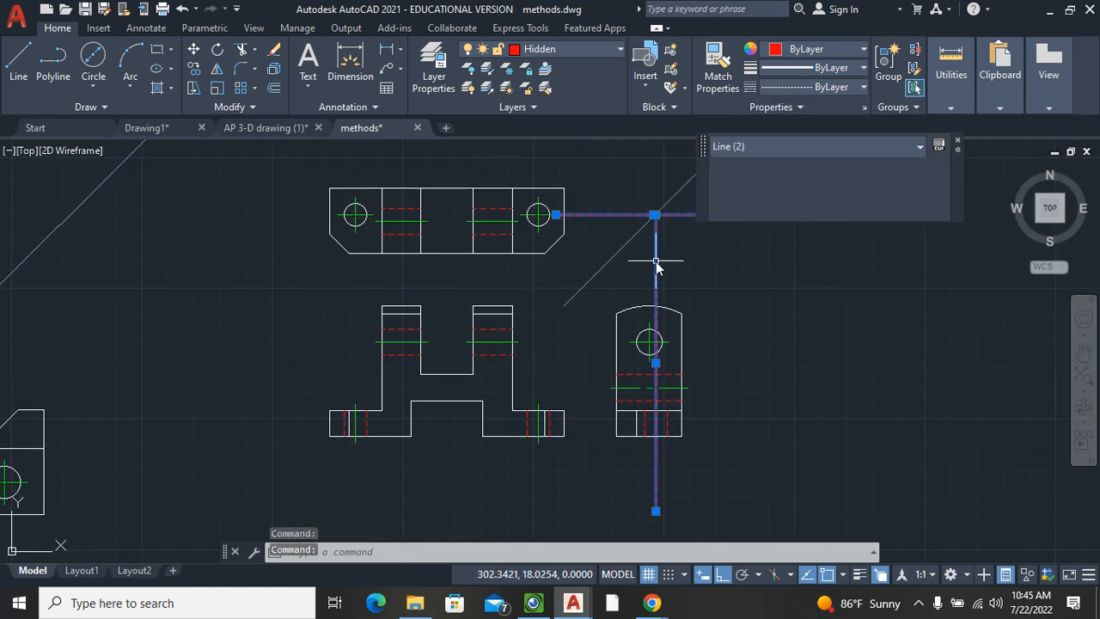
{"action": "key", "text": "Delete"}
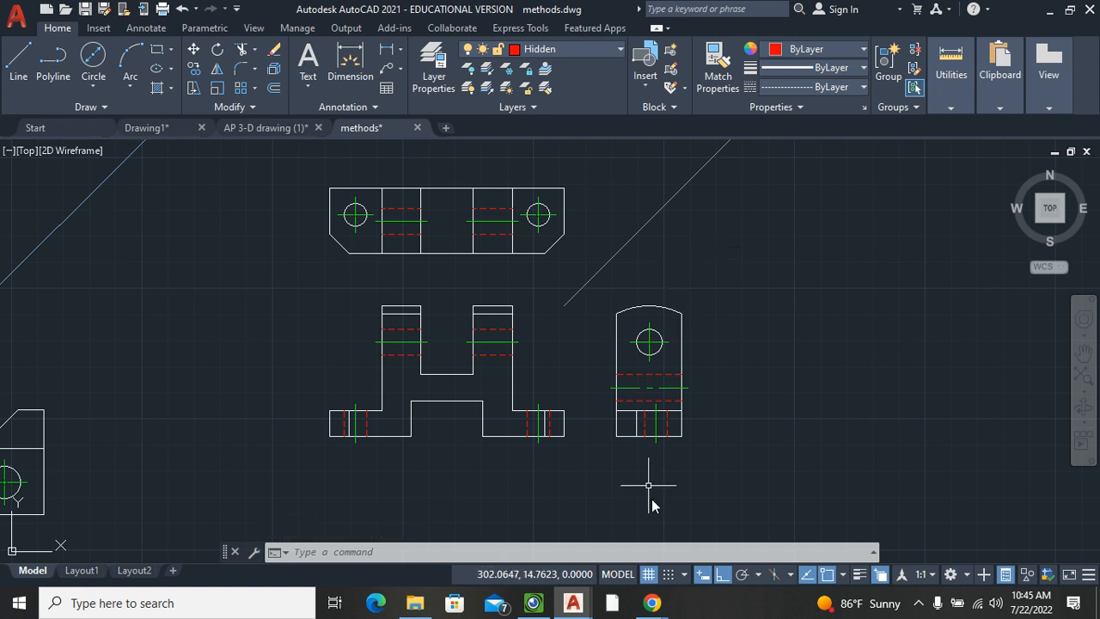
{"action": "mouse_move", "coordinate": [654, 604]}
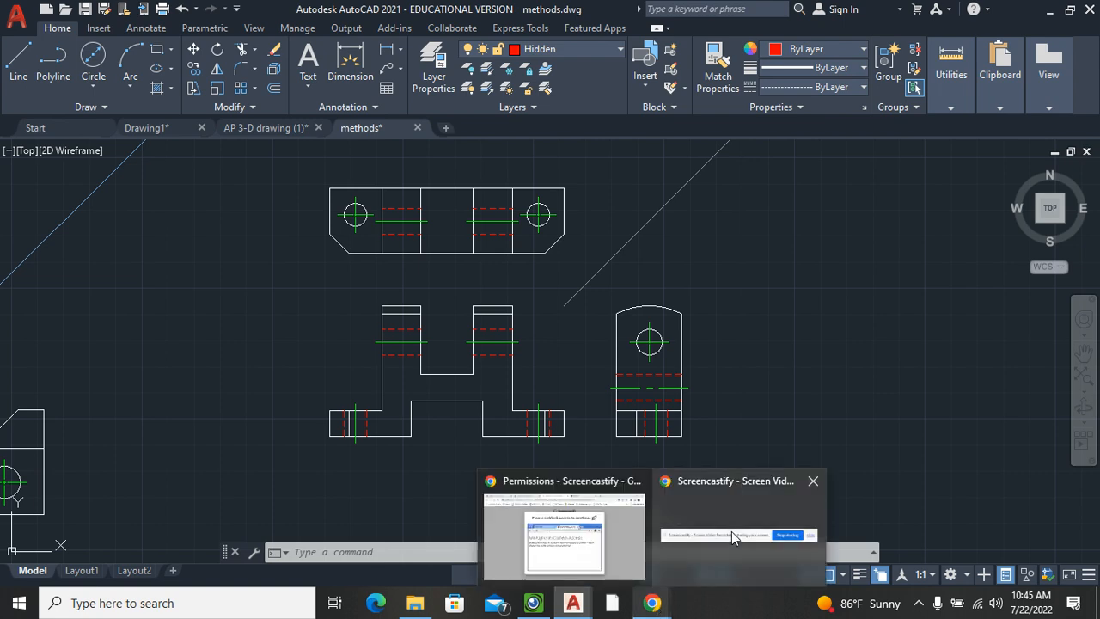